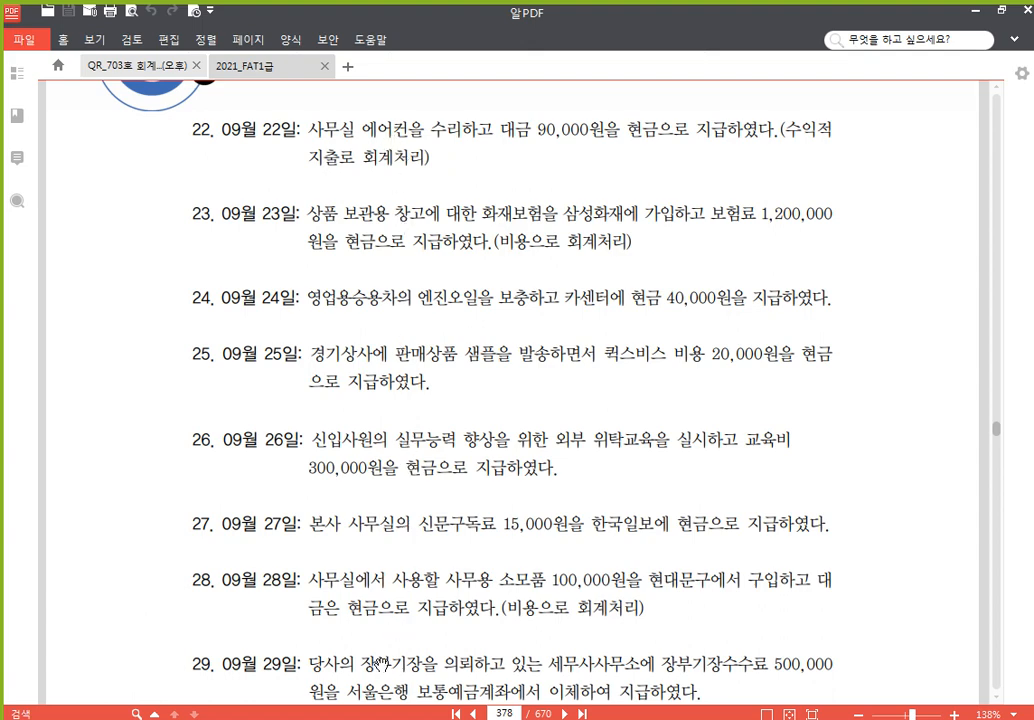
# Switch to the 20210422.hwp document in Hancom Office Hangul and enter 현금 90,000 on the (대) side of the blank journal entry
pyautogui.click(385, 719)
pyautogui.click(637, 413)
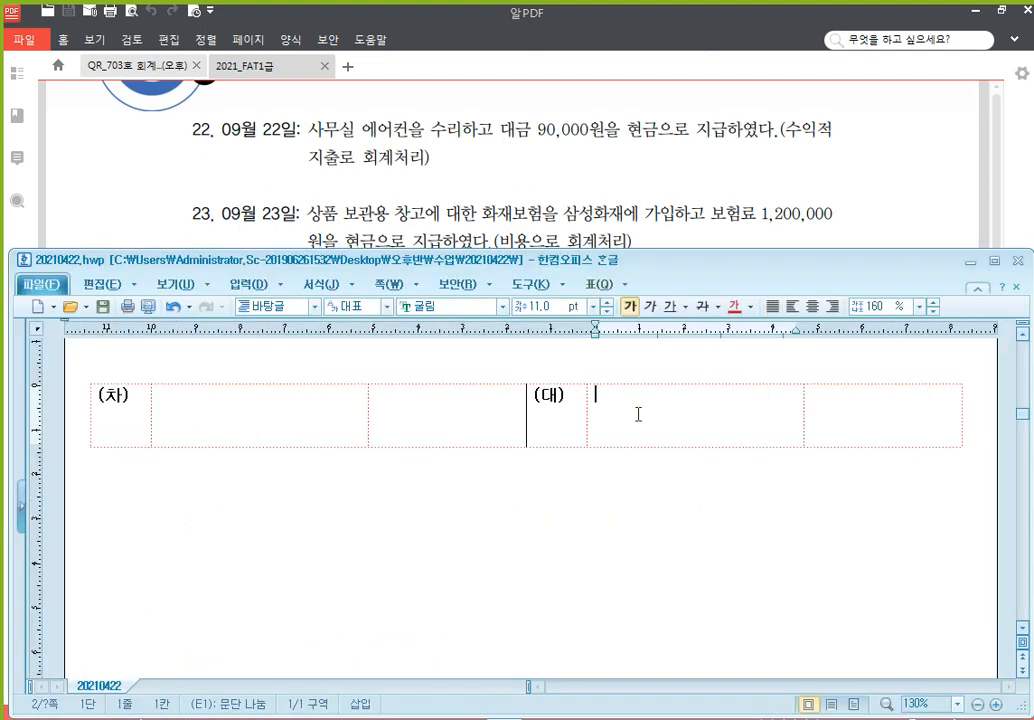
pyautogui.write('현금')
pyautogui.press('Tab')
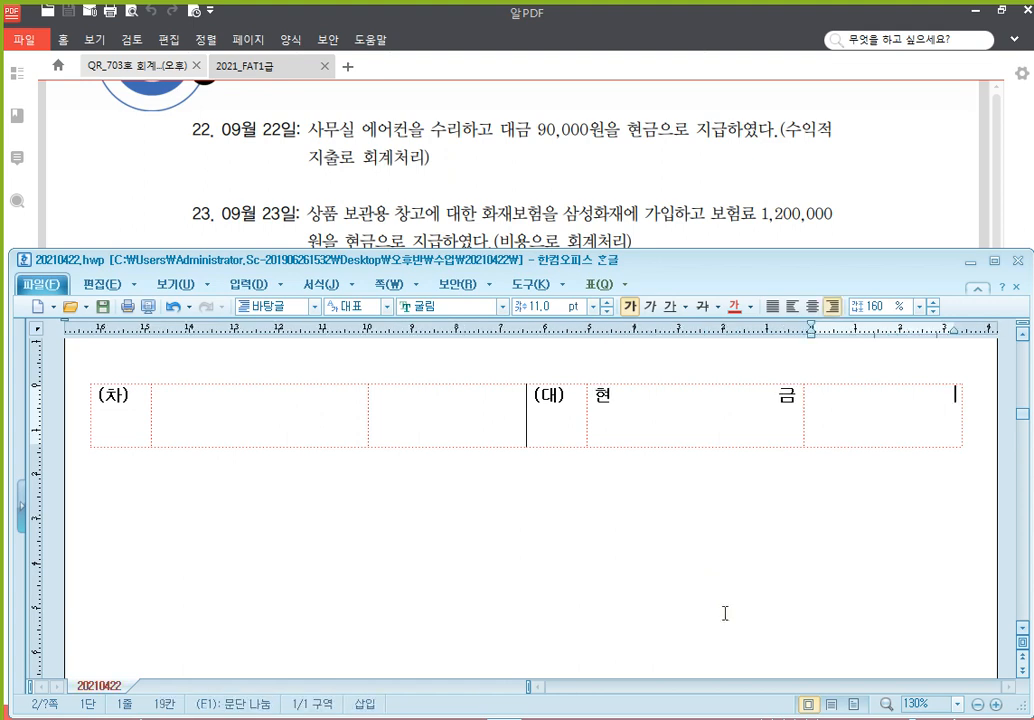
pyautogui.write('90,000')
# Enter 수선비 with (800) beneath it and the amount 90,000 on the (차) side of the air conditioner repair entry
pyautogui.click(309, 422)
pyautogui.write('수선비')
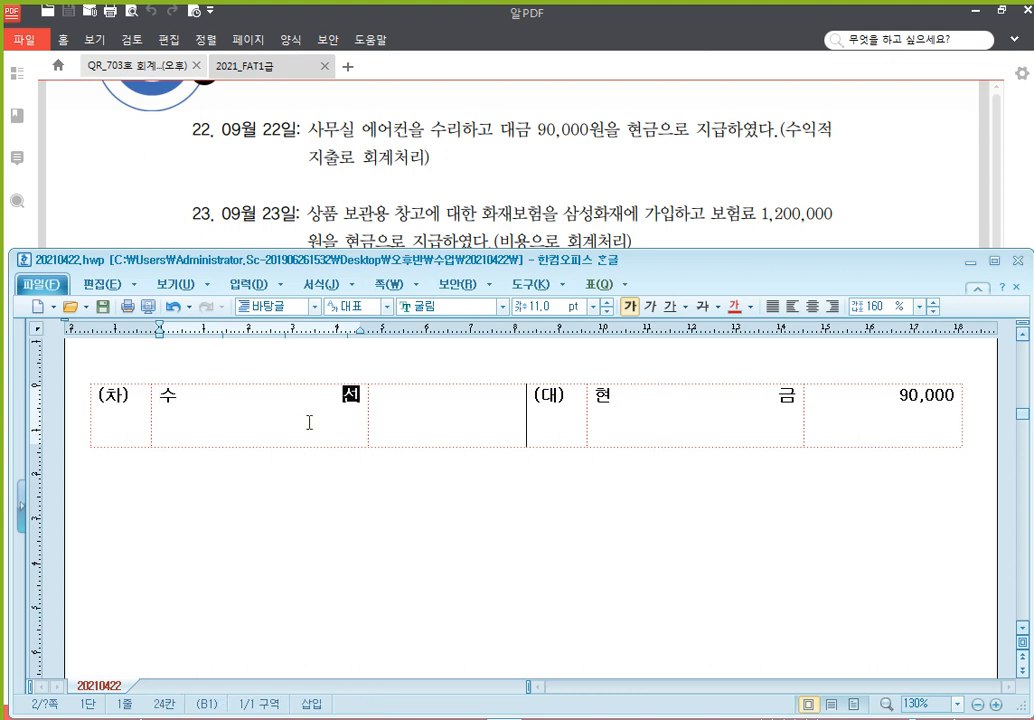
pyautogui.press('Return')
pyautogui.write('(800)')
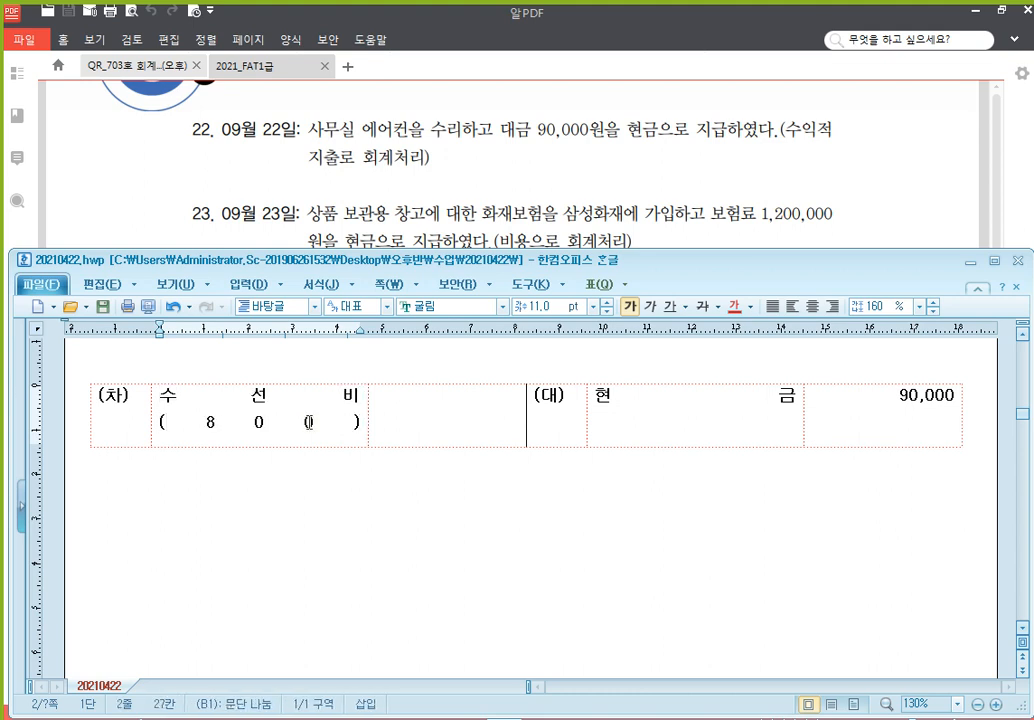
pyautogui.press('Tab')
pyautogui.write('90,000')
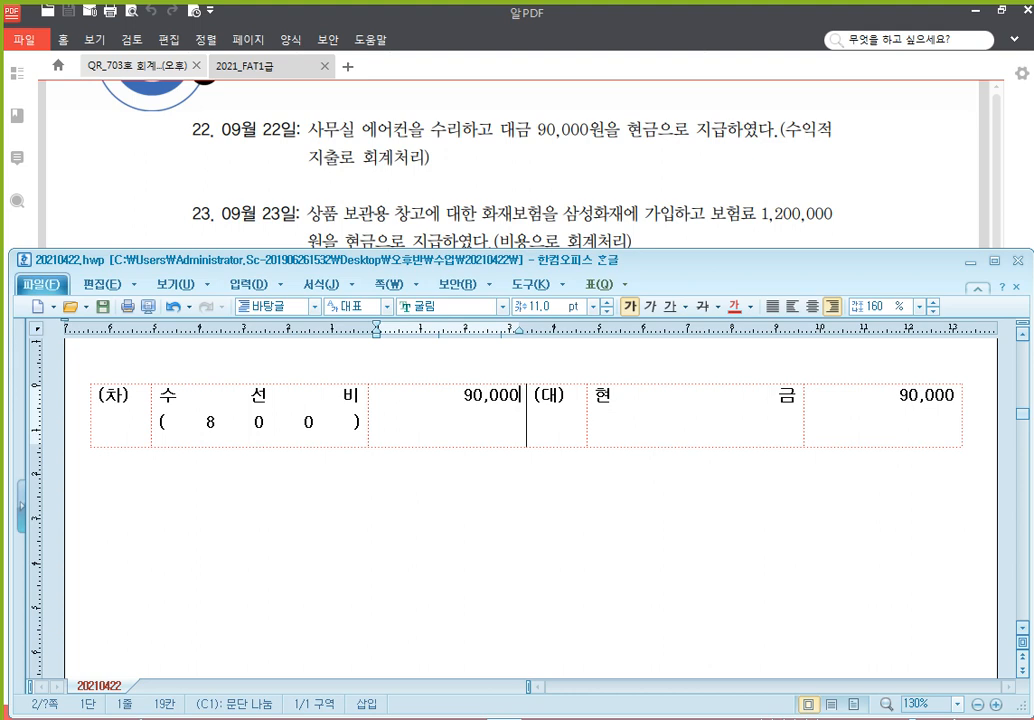
# Add the note "if) 자본적지출 처리 : 비품" below the repair entry and insert a blank (차)/(대) journal table under it
pyautogui.click(304, 482)
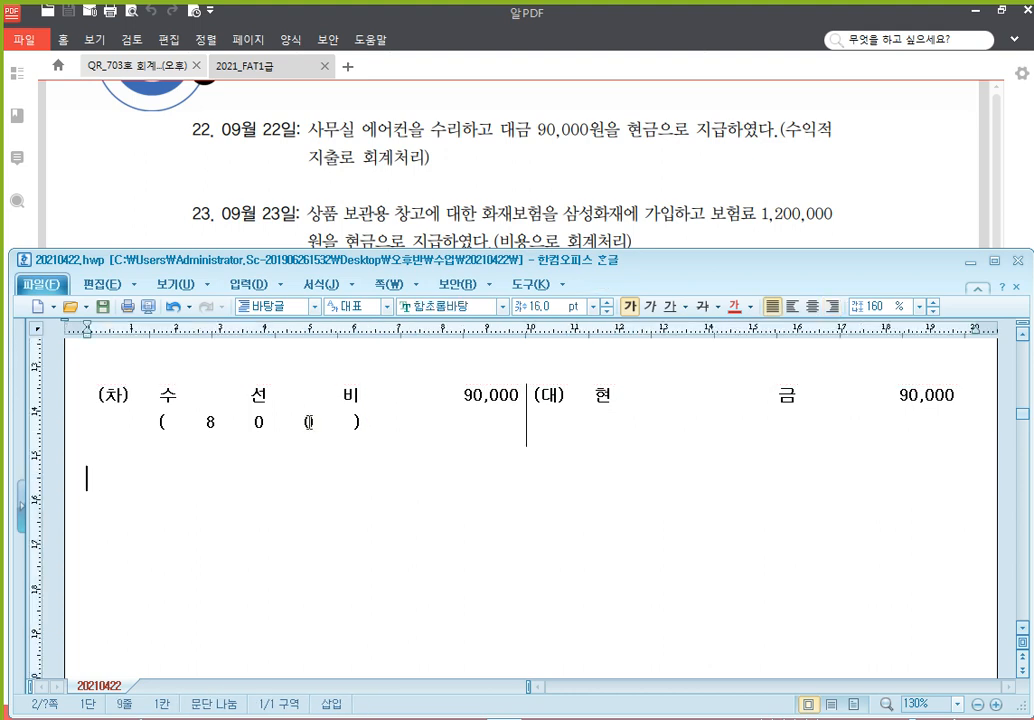
pyautogui.write('if) 자본적')
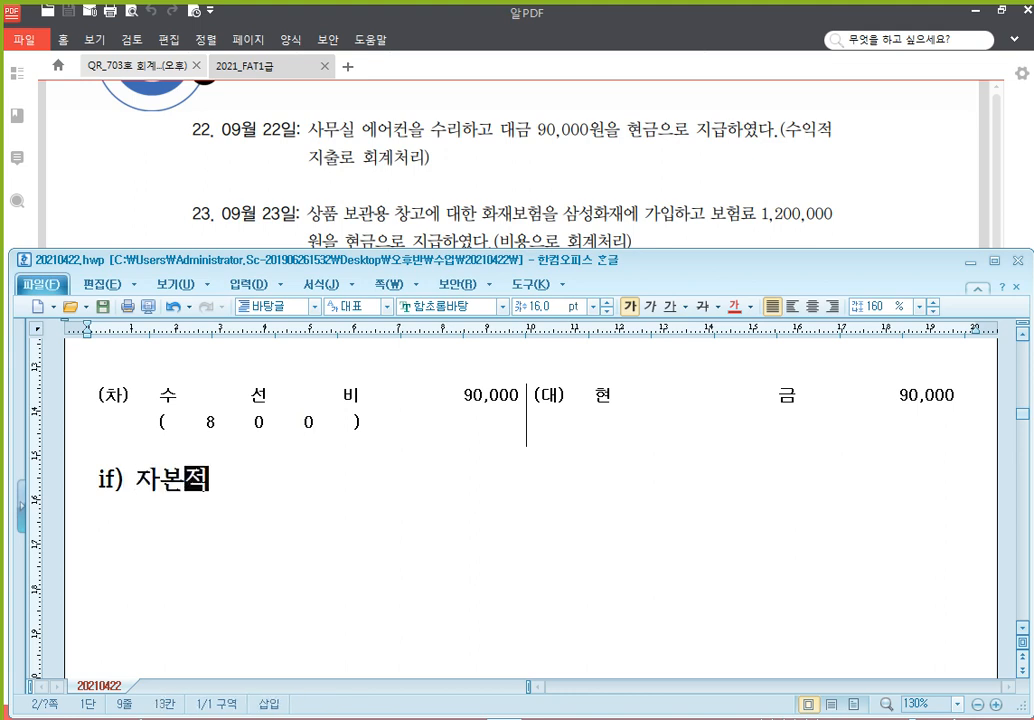
pyautogui.write('지출 처리 ')
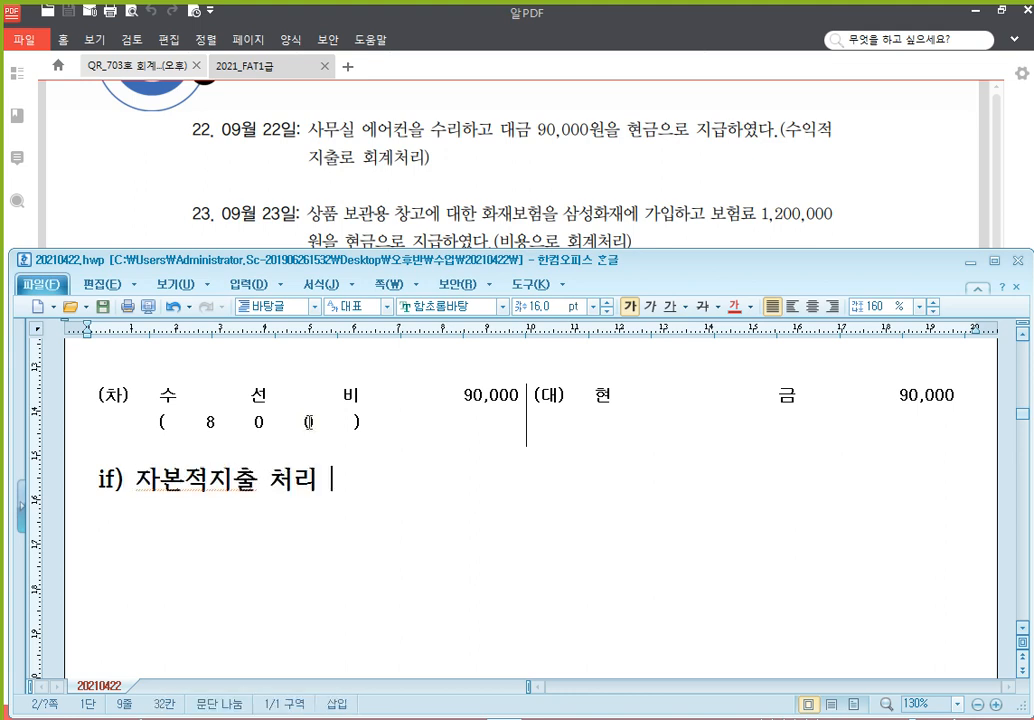
pyautogui.write(':')
pyautogui.write('비품')
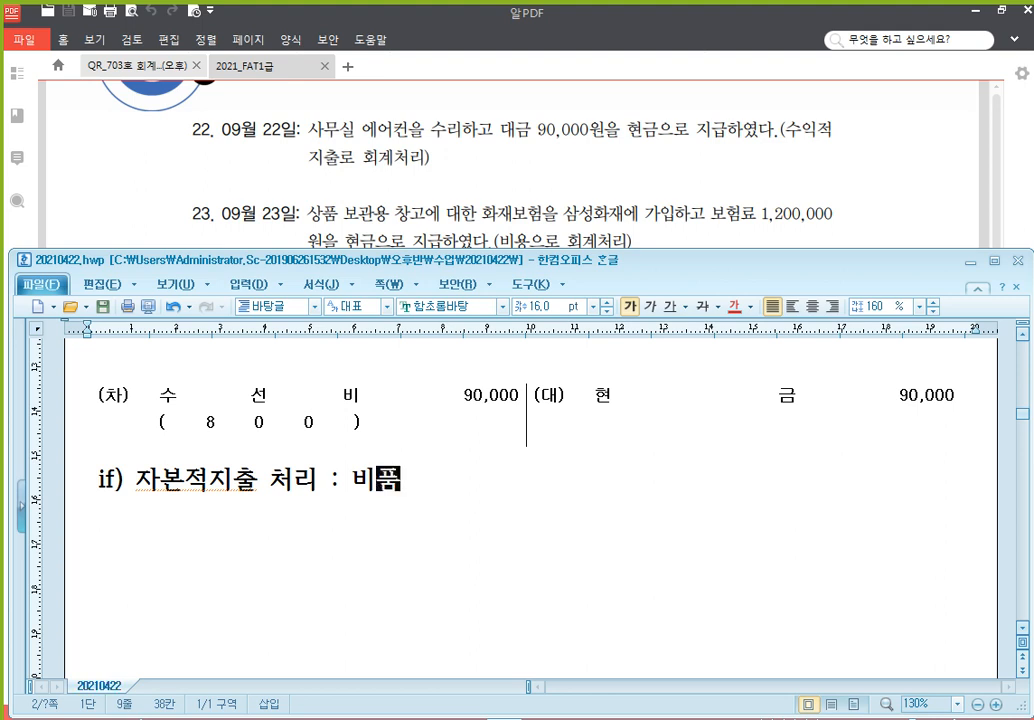
pyautogui.press('Return')
pyautogui.write('(차)\t(대)')
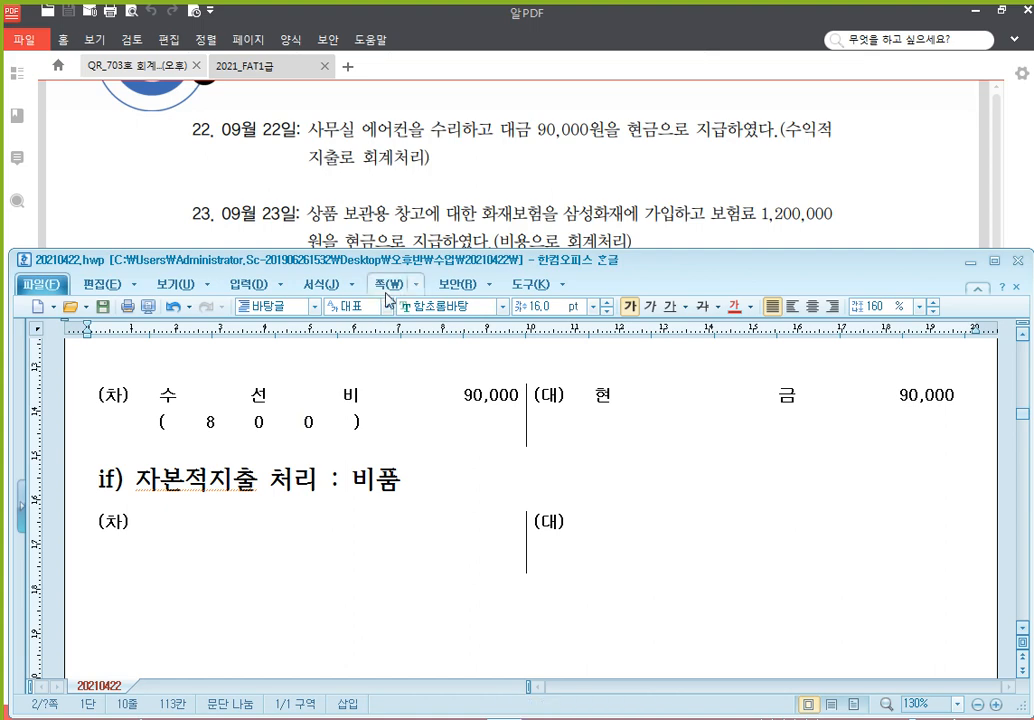
# Check the September 23 transaction in the PDF, return to the Hangul document and enter 현금 1,200,000 on the blank entry's (대) side
pyautogui.click(529, 177)
pyautogui.moveTo(485, 388); pyautogui.dragTo(484, 366)
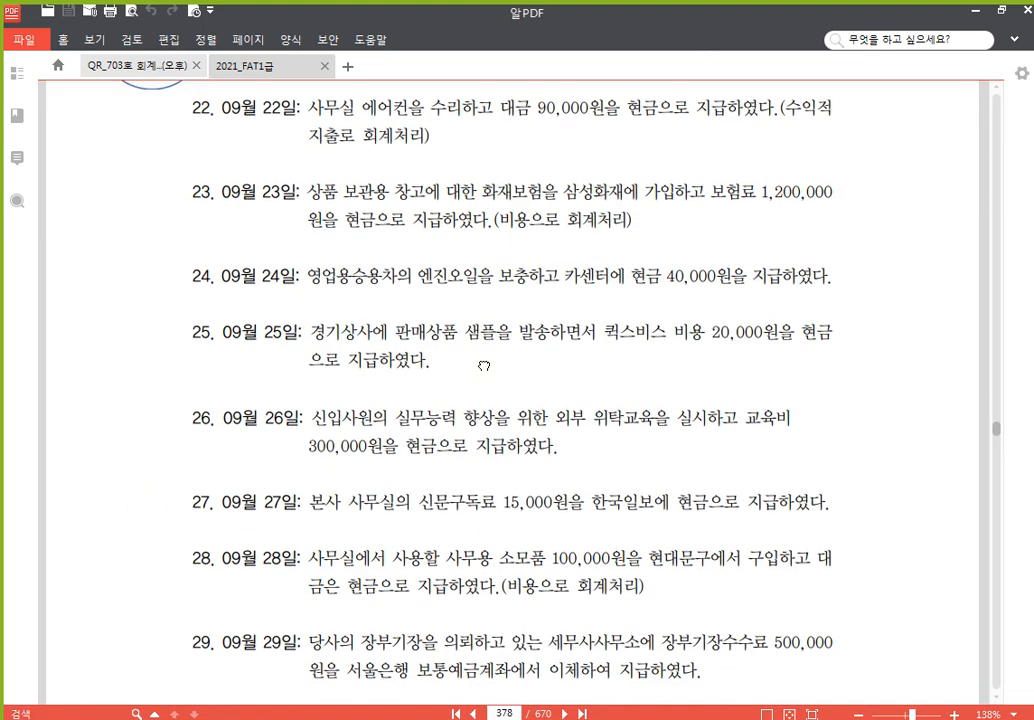
pyautogui.moveTo(366, 274); pyautogui.dragTo(367, 260)
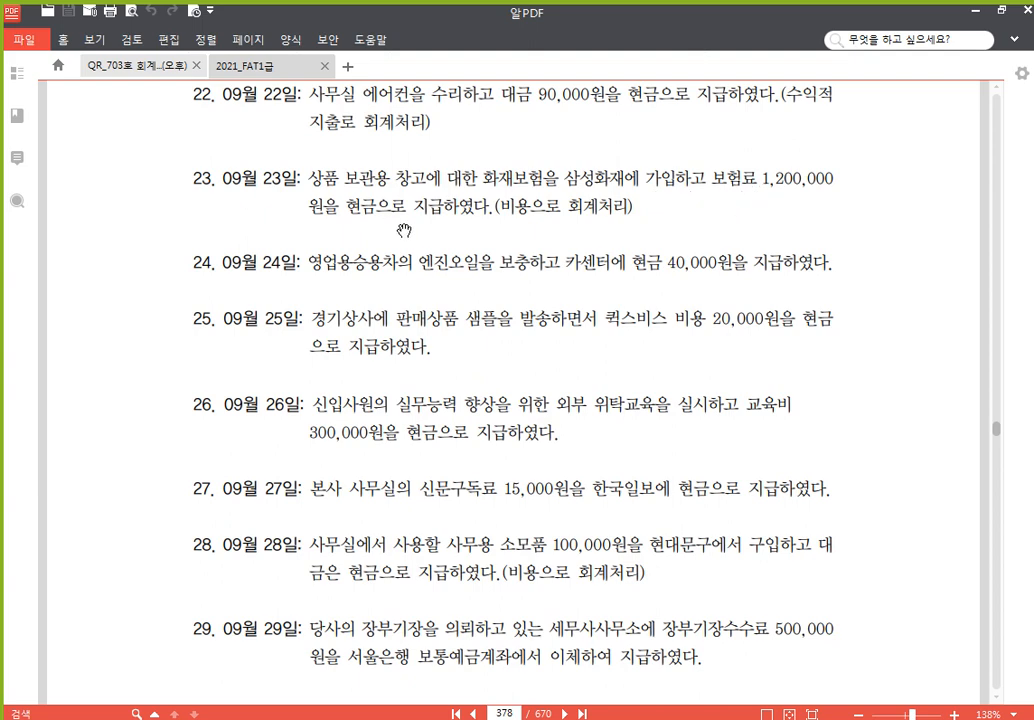
pyautogui.scroll(-1, 406, 279)
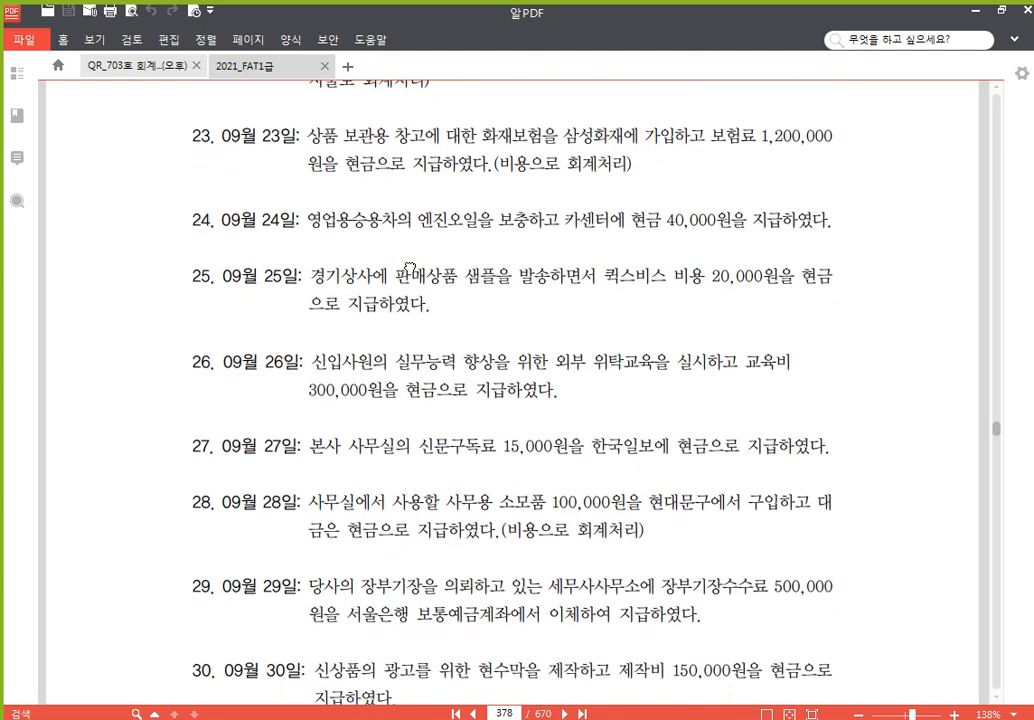
pyautogui.hotkey('alt', 'Tab')
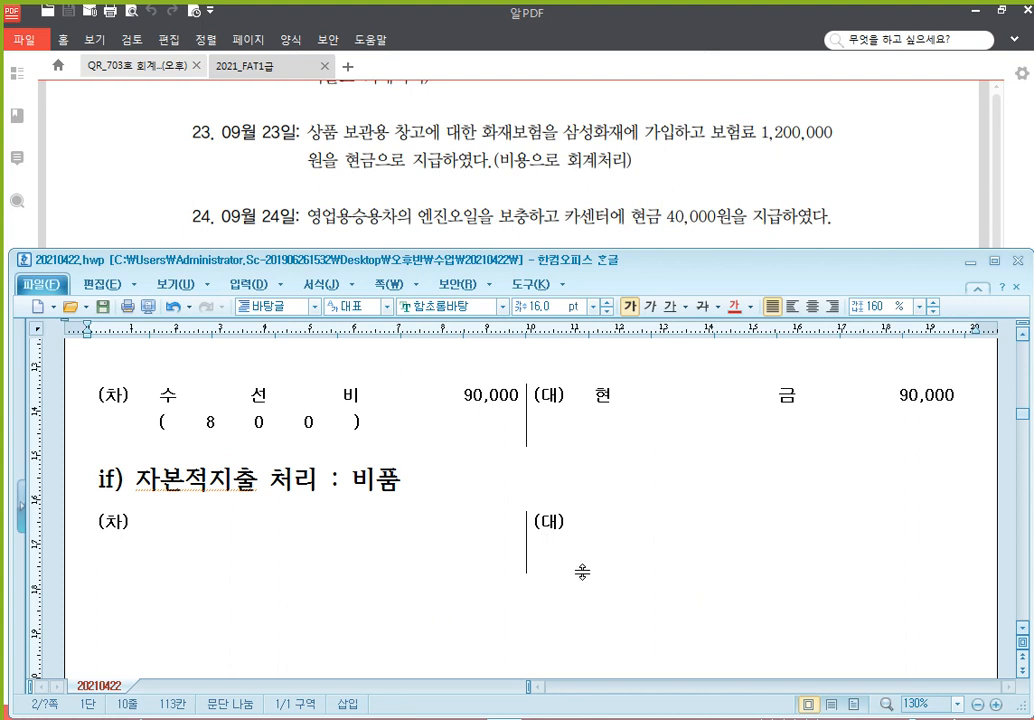
pyautogui.click(691, 557)
pyautogui.write('현금')
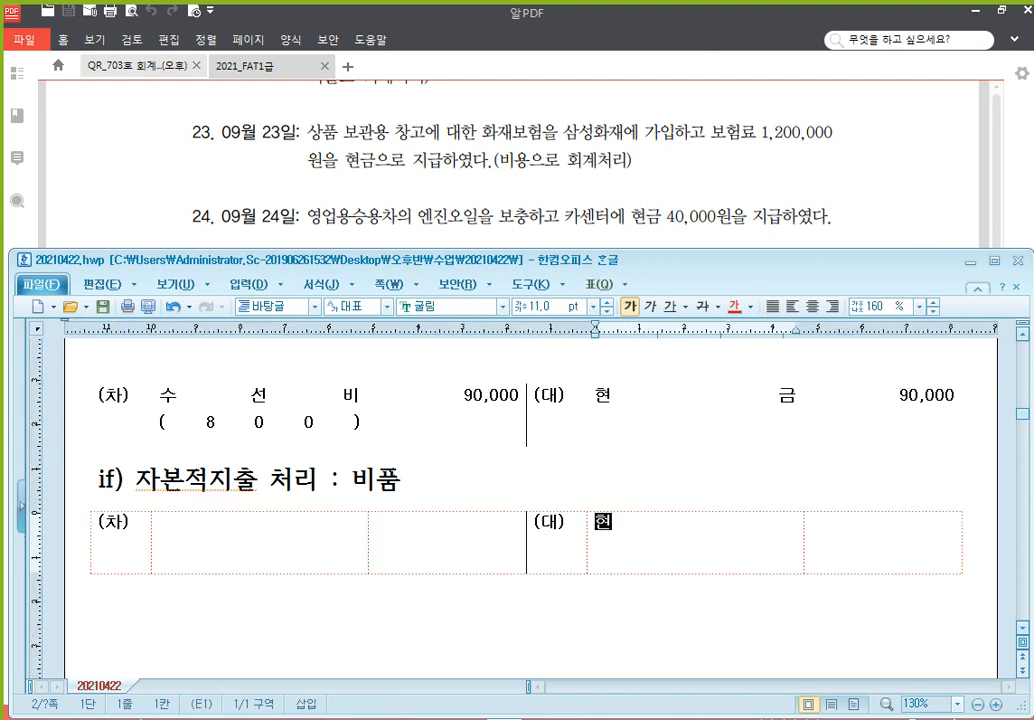
pyautogui.press('Tab')
pyautogui.write('1,200,000')
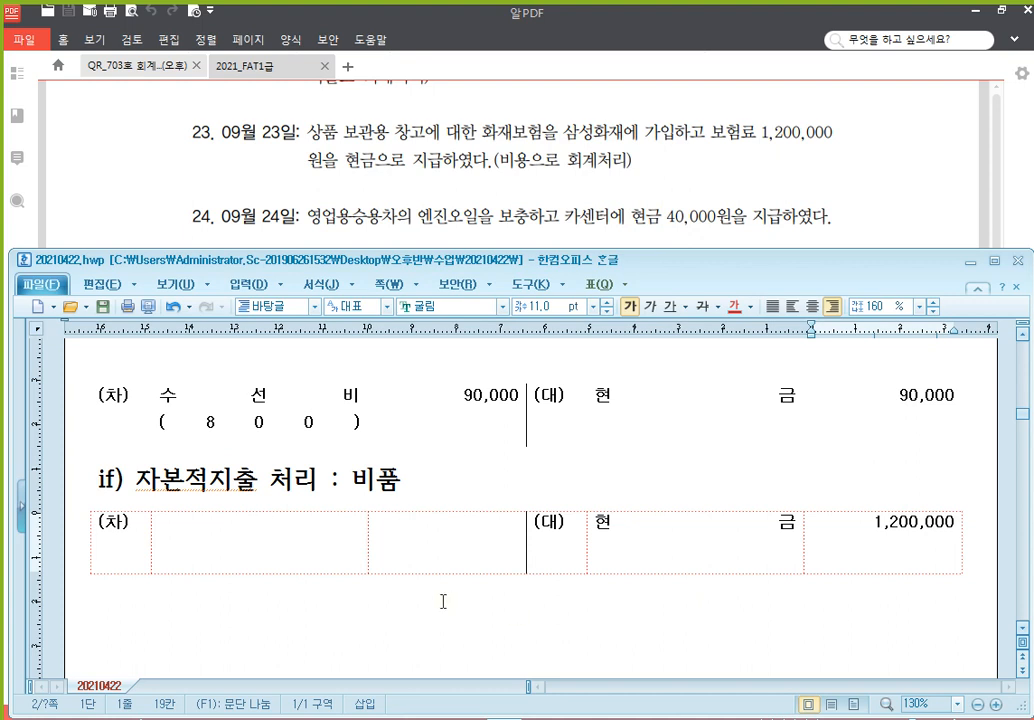
# Enter 보험료 with (800) beneath it and the amount 1,200,000 on the (차) side of the fire insurance entry
pyautogui.click(285, 545)
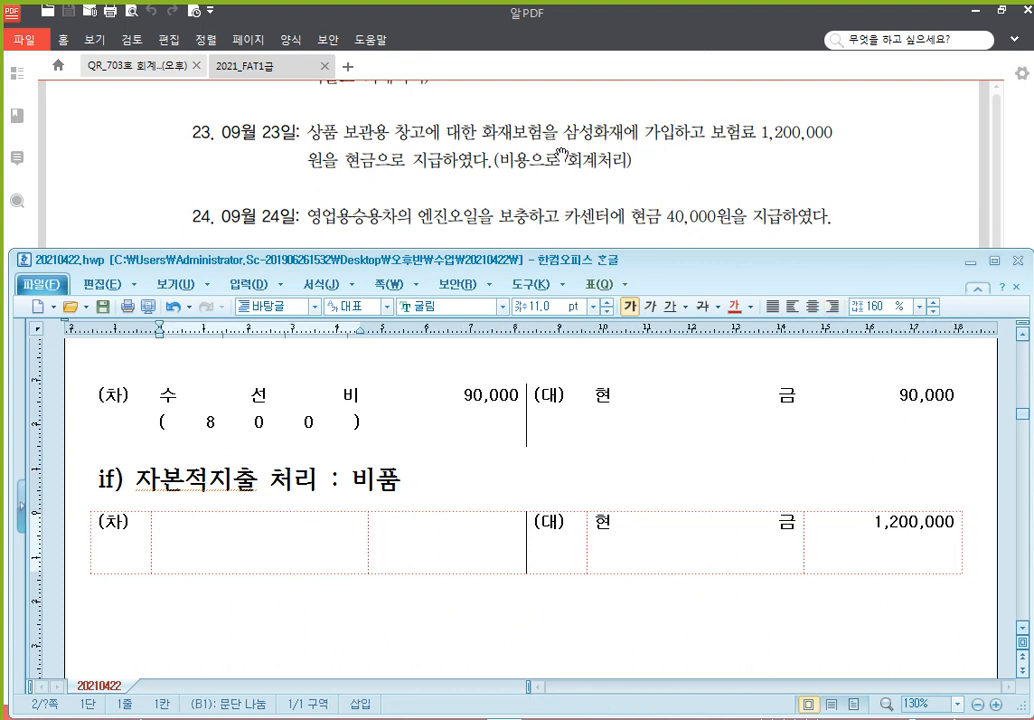
pyautogui.write('보험료')
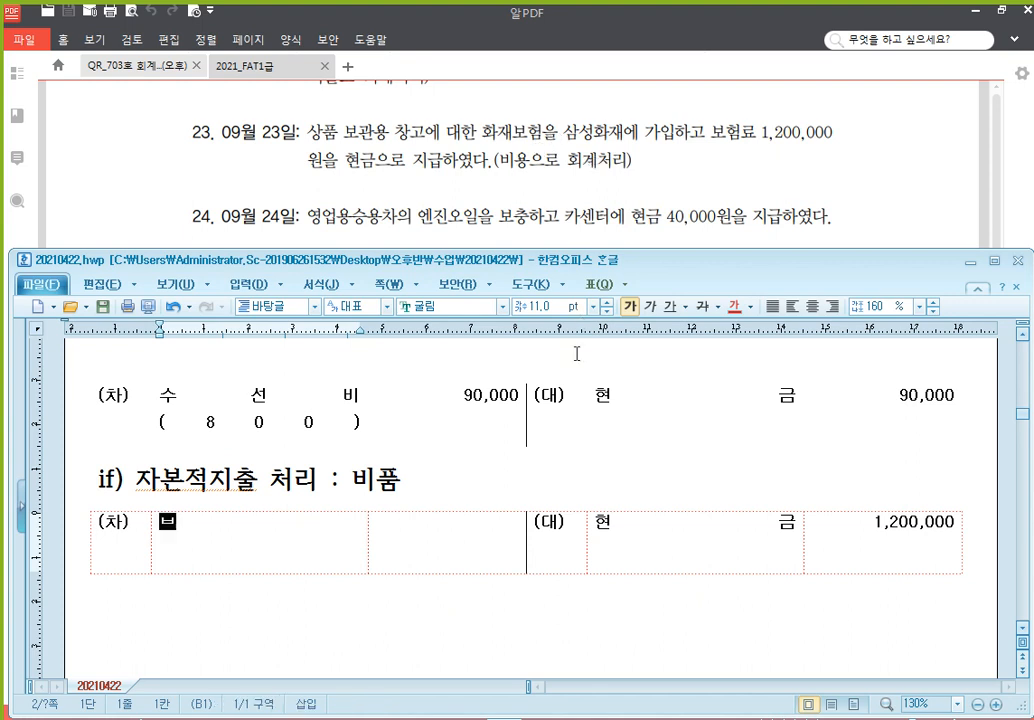
pyautogui.press('Return')
pyautogui.write('(')
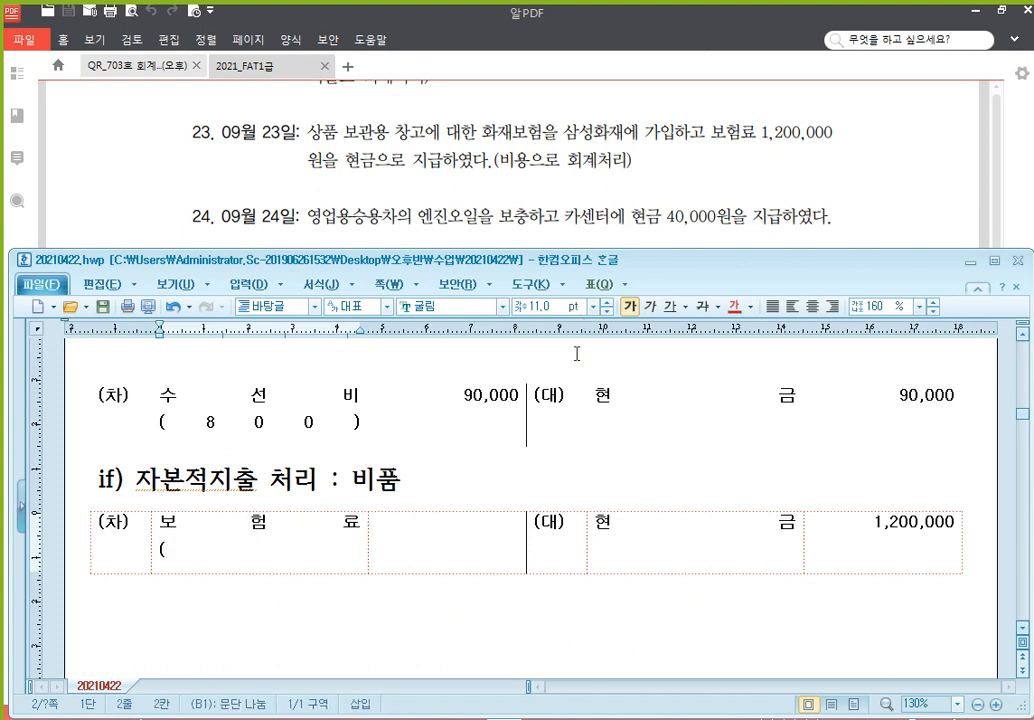
pyautogui.write('     8     0     0      )')
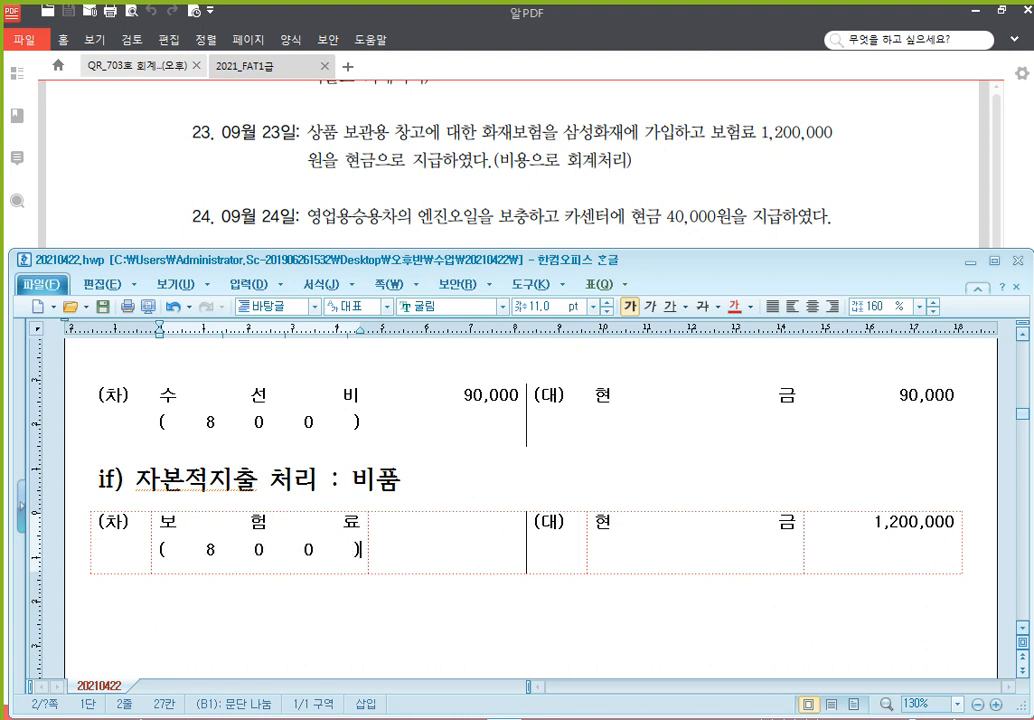
pyautogui.press('Tab')
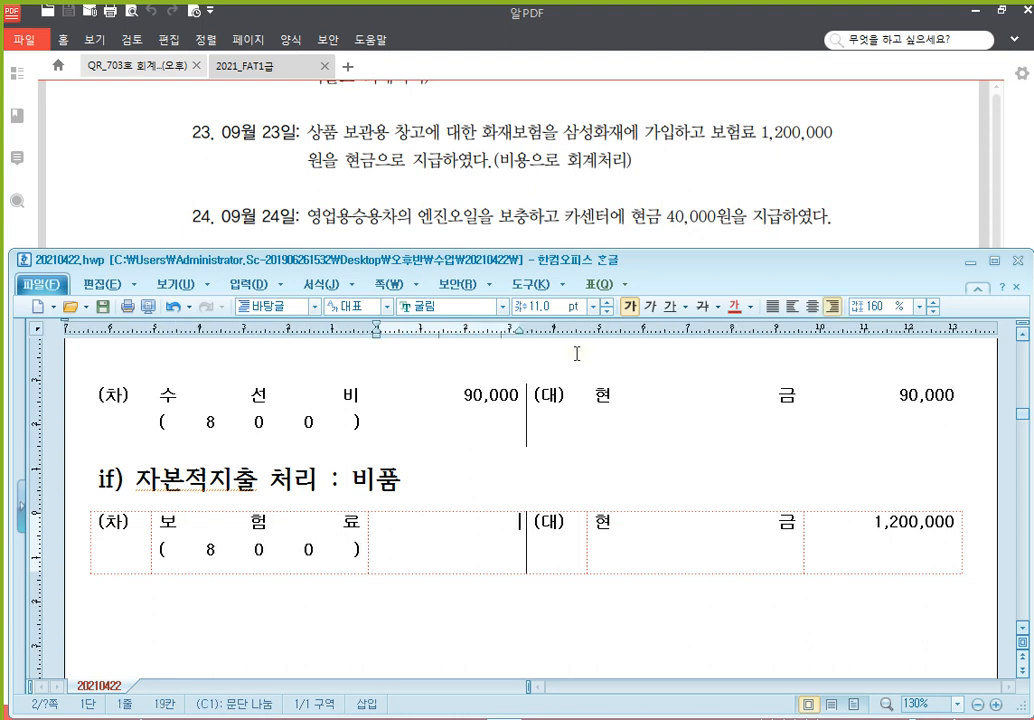
pyautogui.write('1,200,000')
# Add the note "if) 보험료 등을 자산처리 : 선급비용" below the insurance entry
pyautogui.scroll(-1, 584, 455)
pyautogui.click(440, 543)
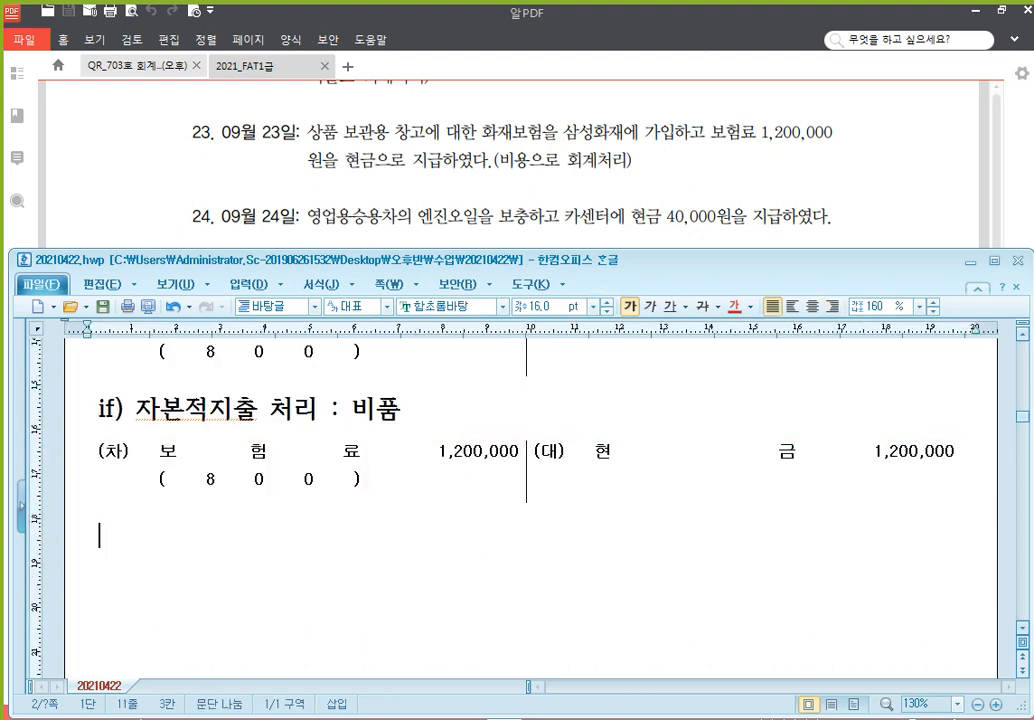
pyautogui.write('if) 보험료 ')
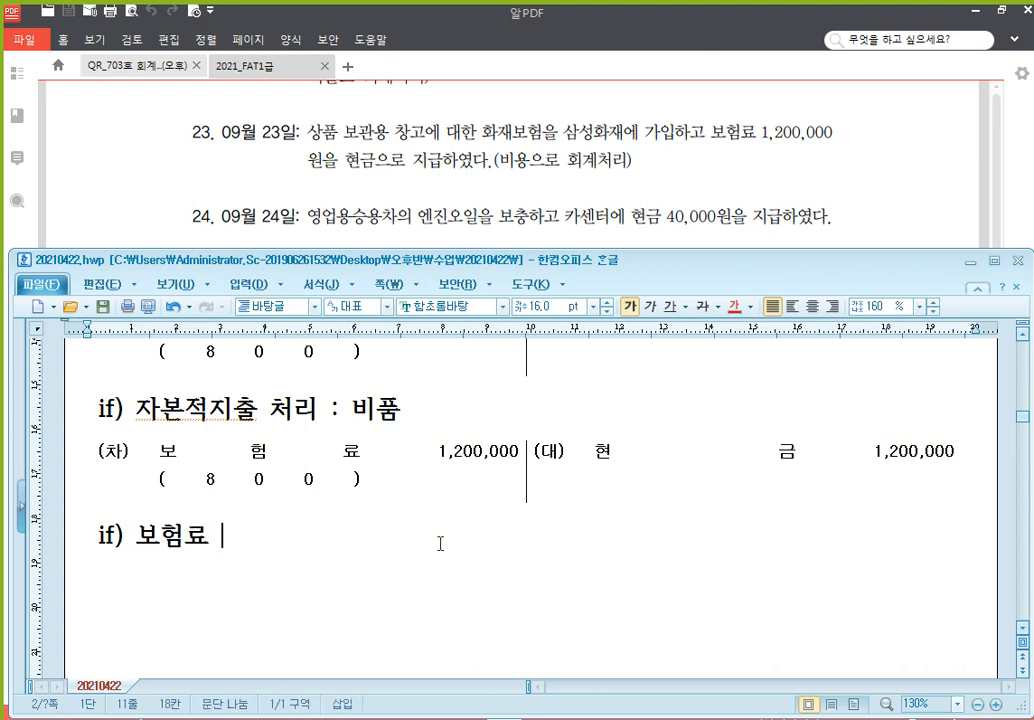
pyautogui.write('등을 자산')
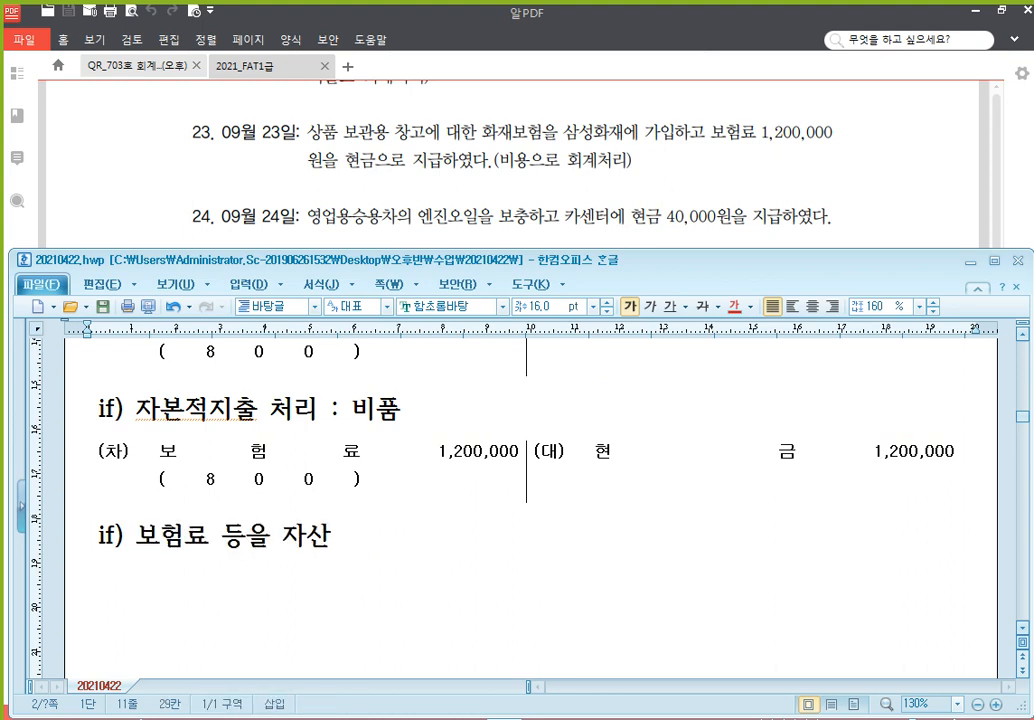
pyautogui.write('처리 :')
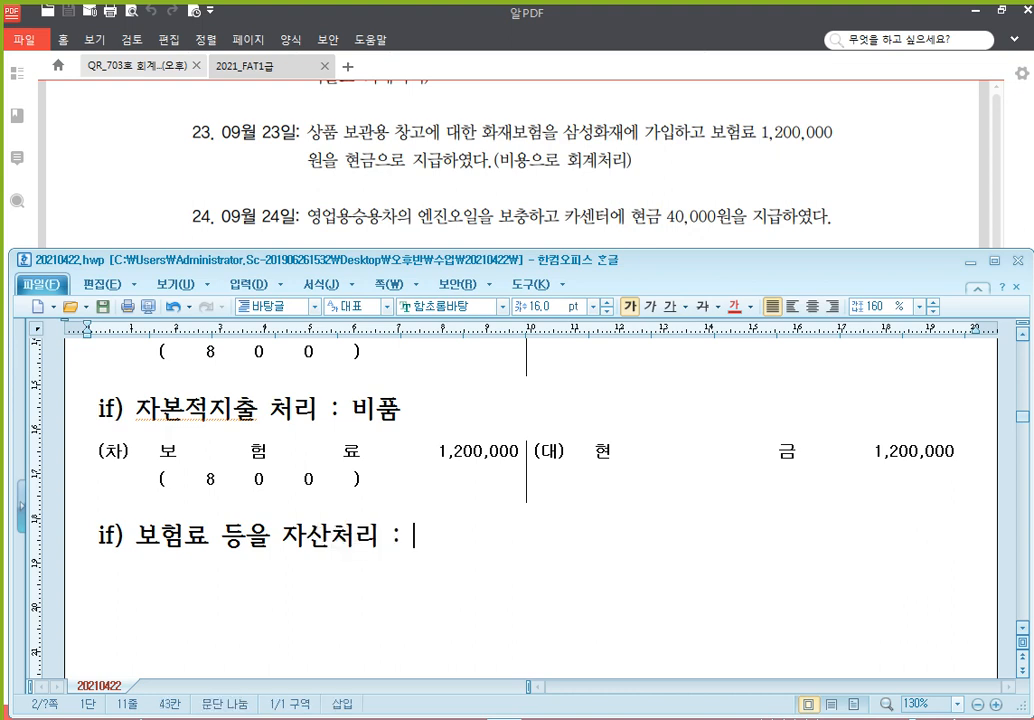
pyautogui.write(' 선급')
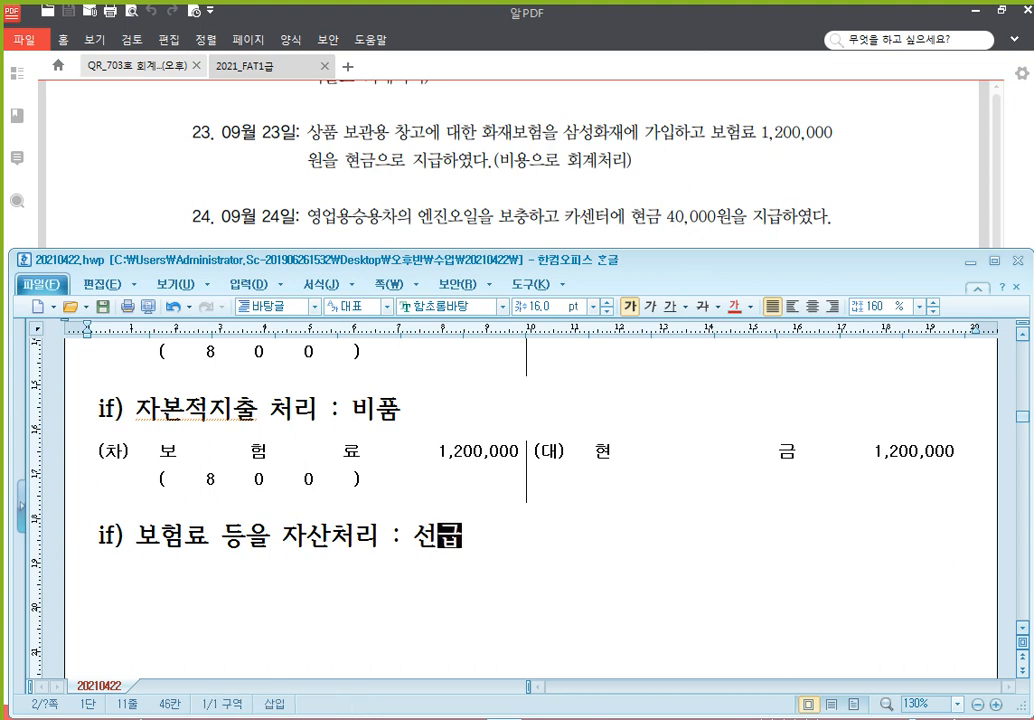
pyautogui.write('비요ㅇ')
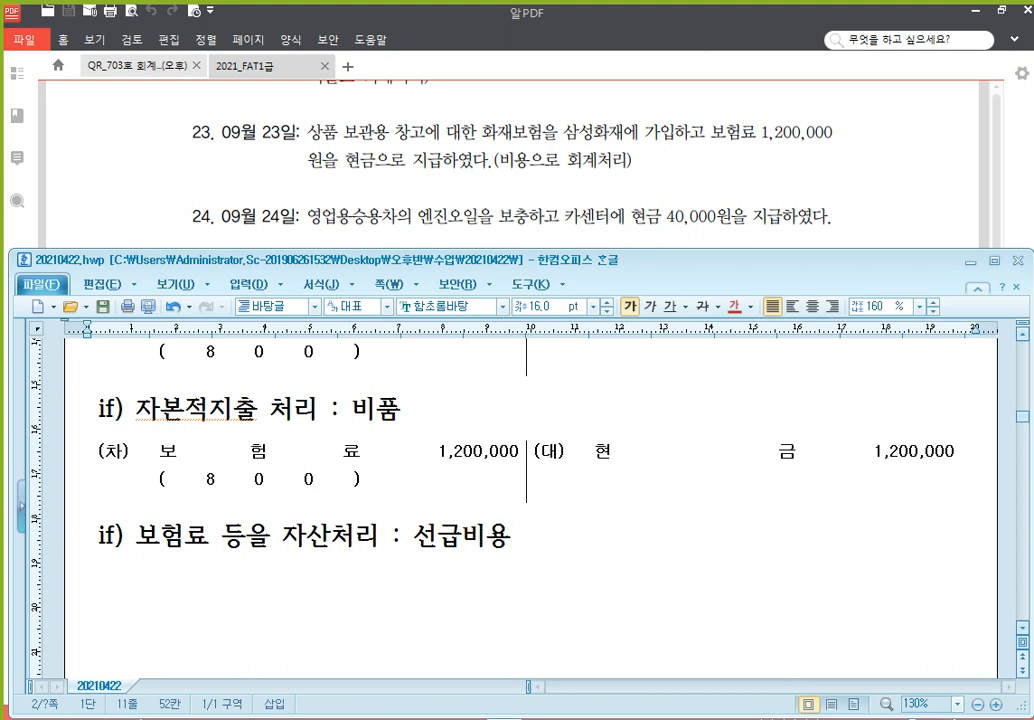
# Review the September 24 transaction in the PDF, return to the Hangul document and insert a blank (차)/(대) journal table below the 선급비용 note
pyautogui.scroll(-1, 439, 540)
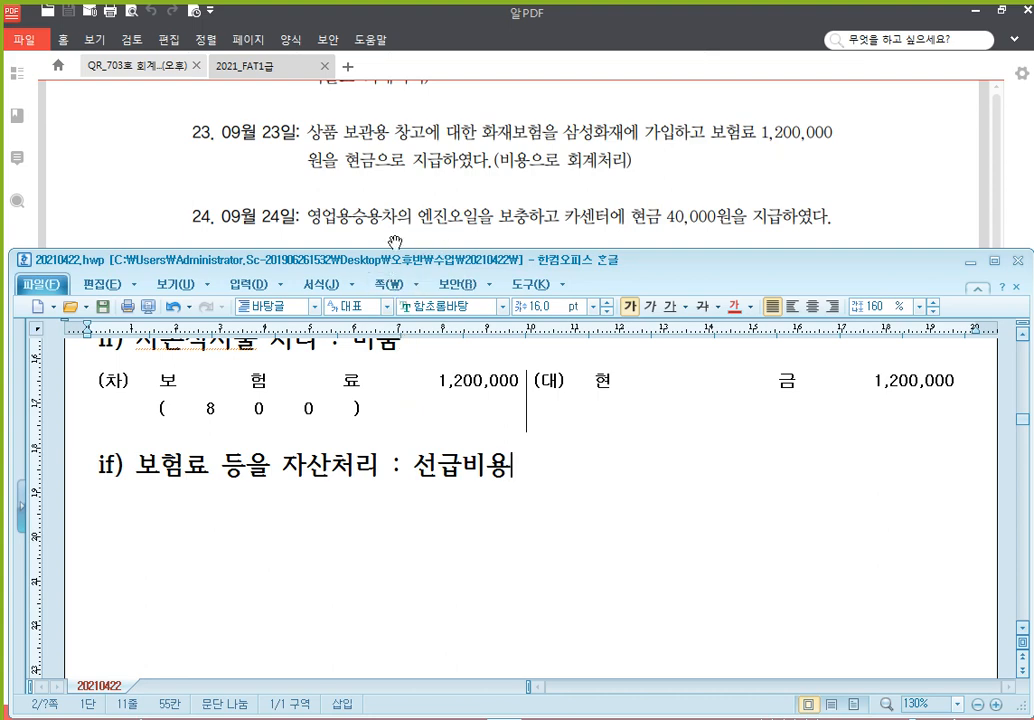
pyautogui.click(455, 196)
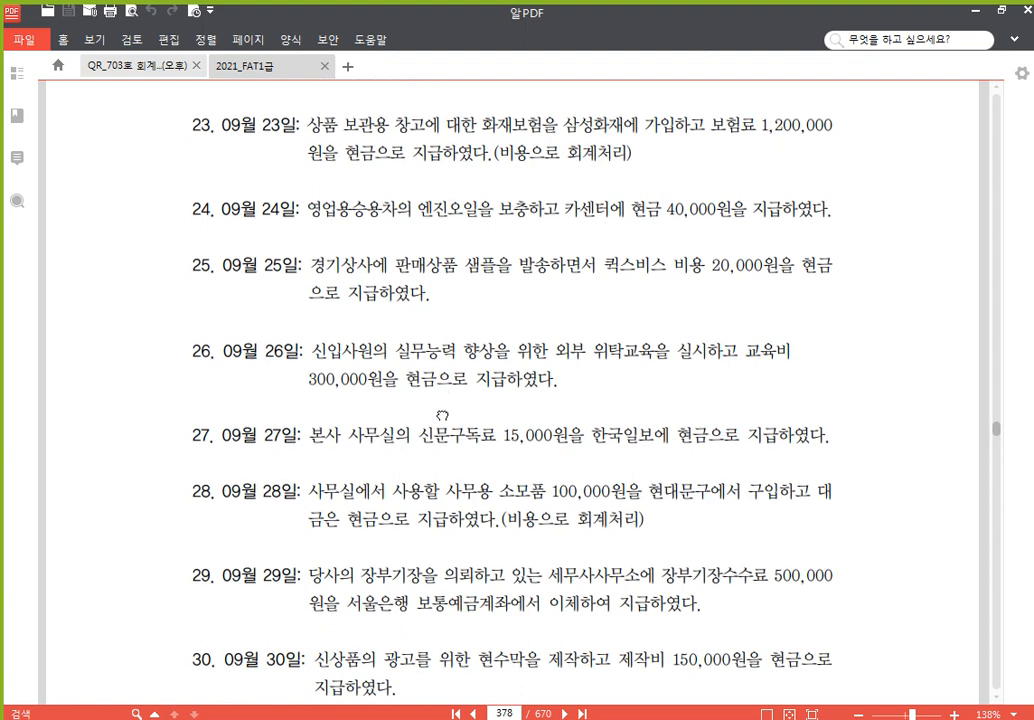
pyautogui.moveTo(575, 415); pyautogui.dragTo(440, 360)
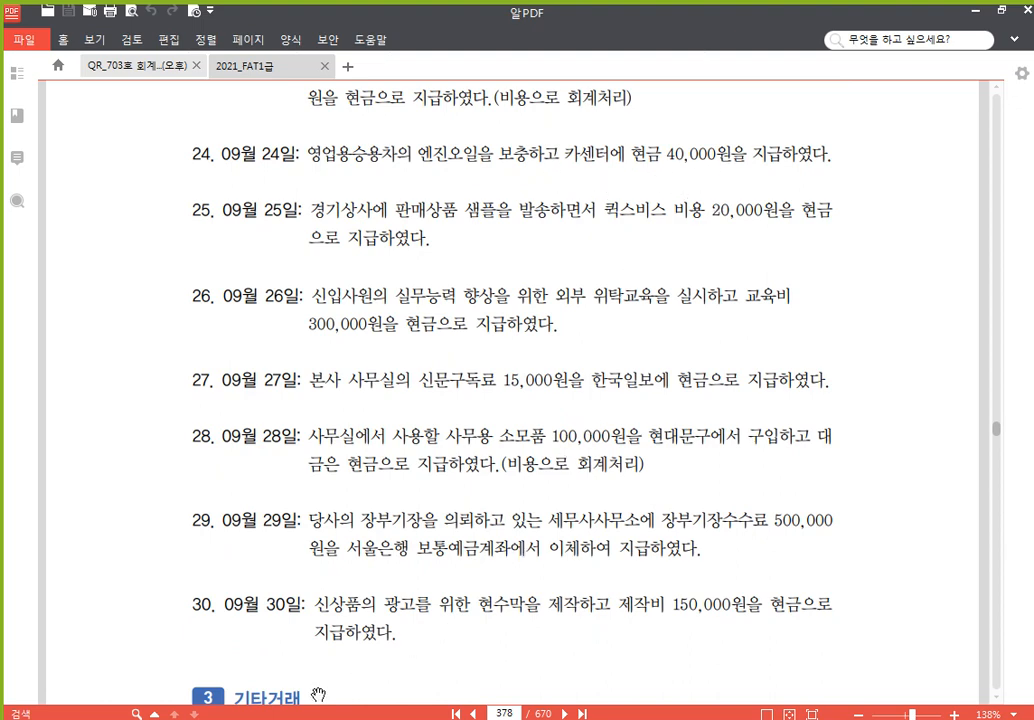
pyautogui.click(455, 717)
pyautogui.click(407, 519)
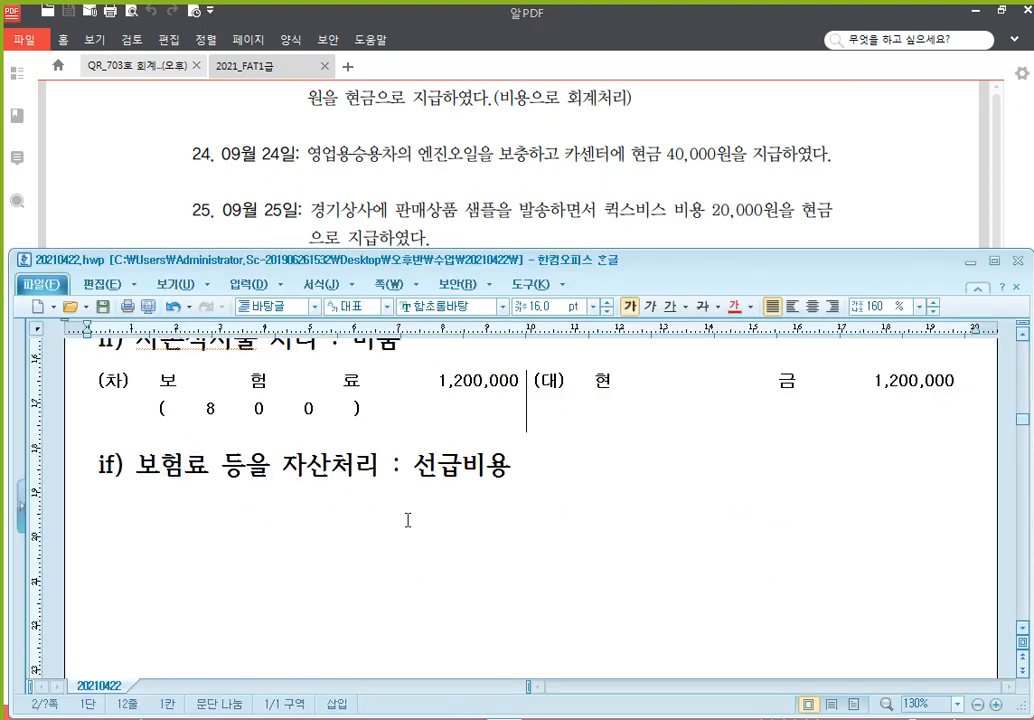
pyautogui.write('(차)\t\t\t(대)')
# Enter 현금 40,000 on the (대) side of the blank journal entry for the engine oil payment
pyautogui.scroll(-1, 532, 558)
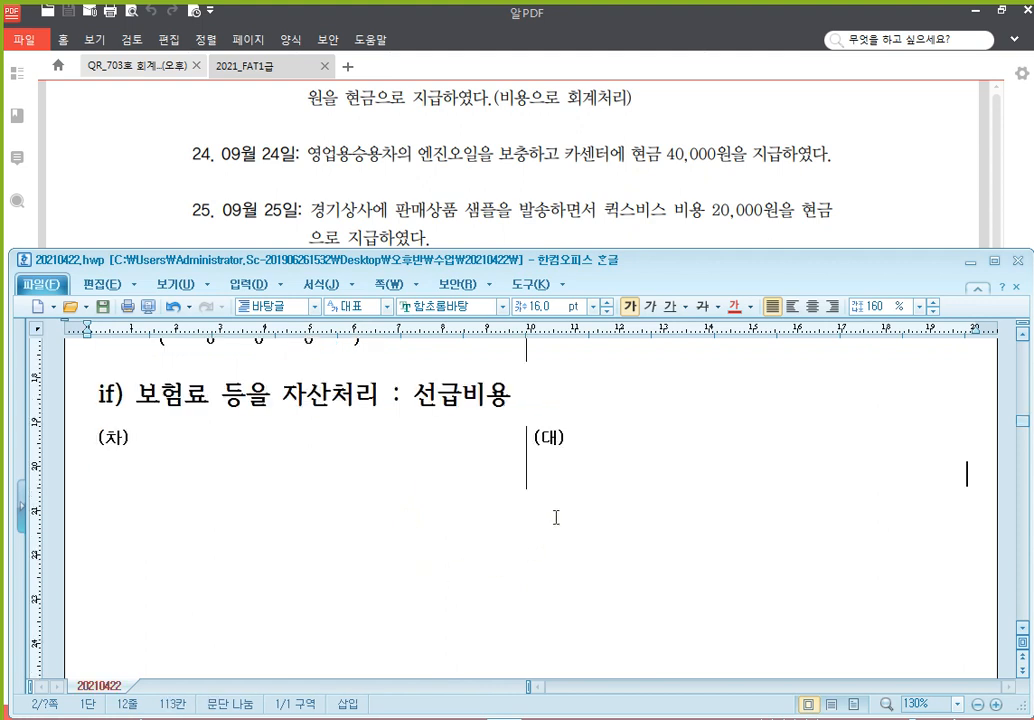
pyautogui.click(655, 478)
pyautogui.write('현금')
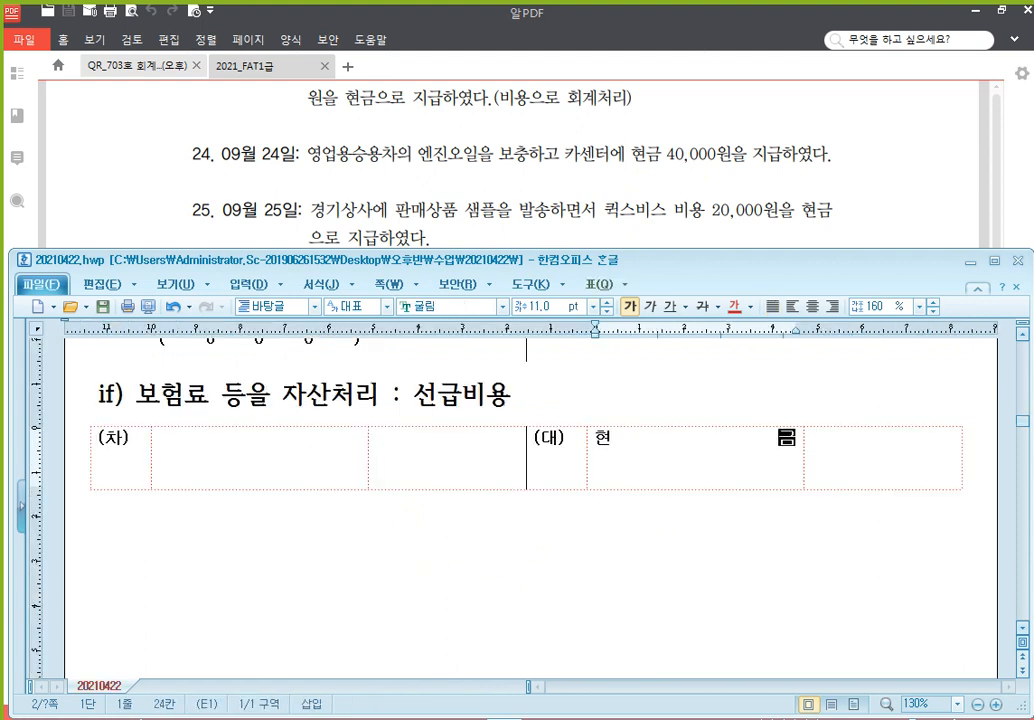
pyautogui.press('Tab')
pyautogui.write('40,000')
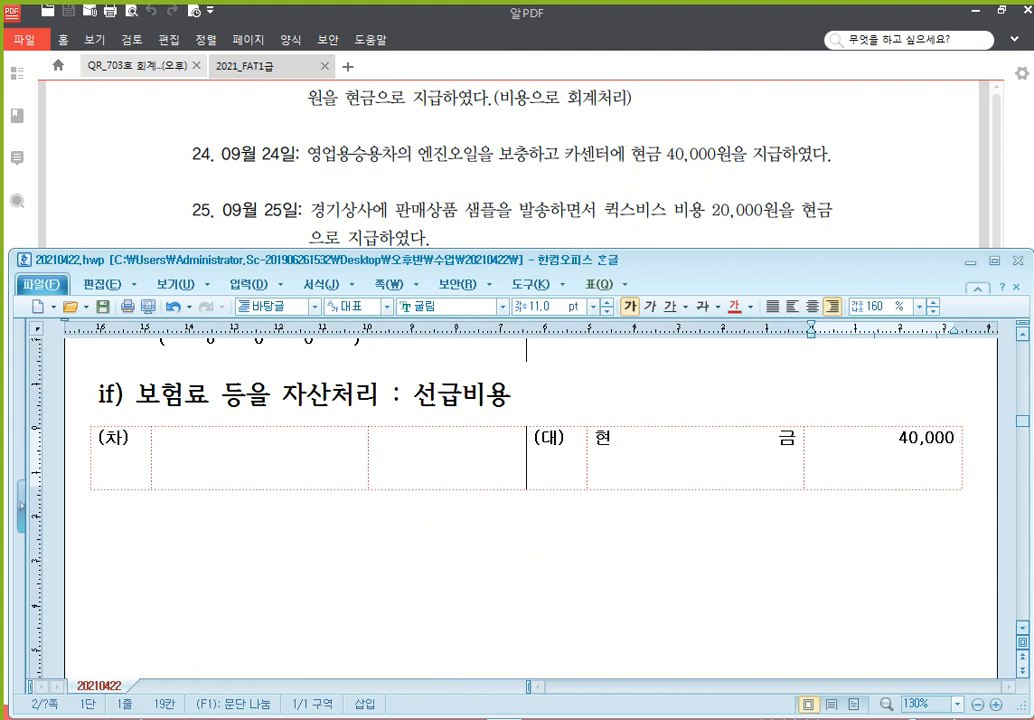
# Enter 차량유지비 with (800) beneath it and the amount 40,000 on the (차) side of the engine oil entry
pyautogui.click(265, 466)
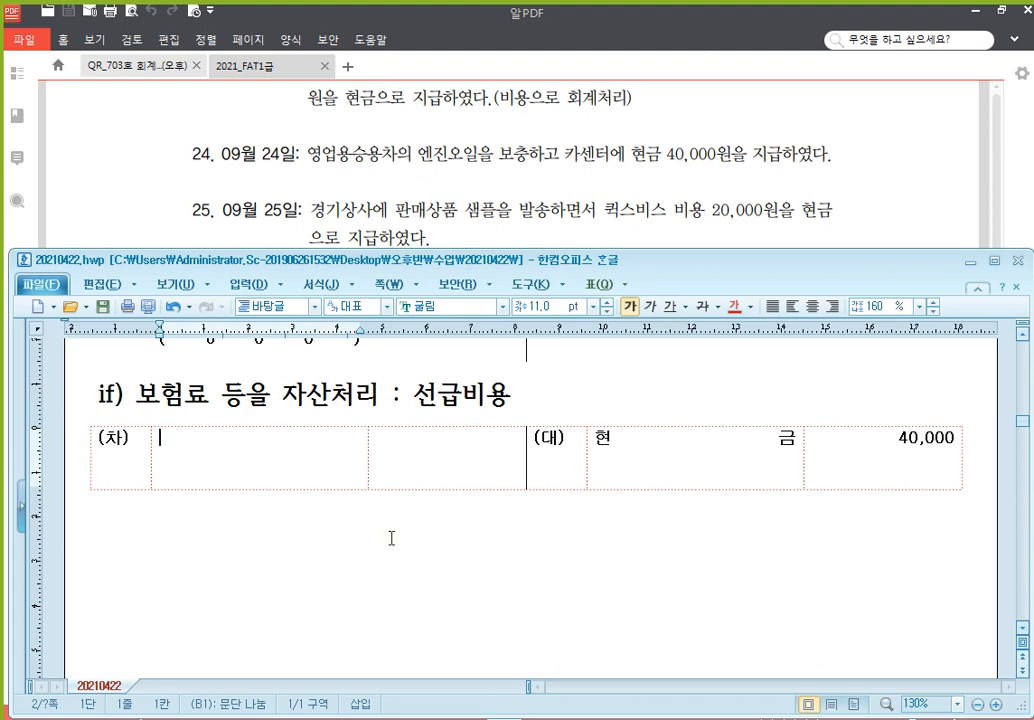
pyautogui.write('차')
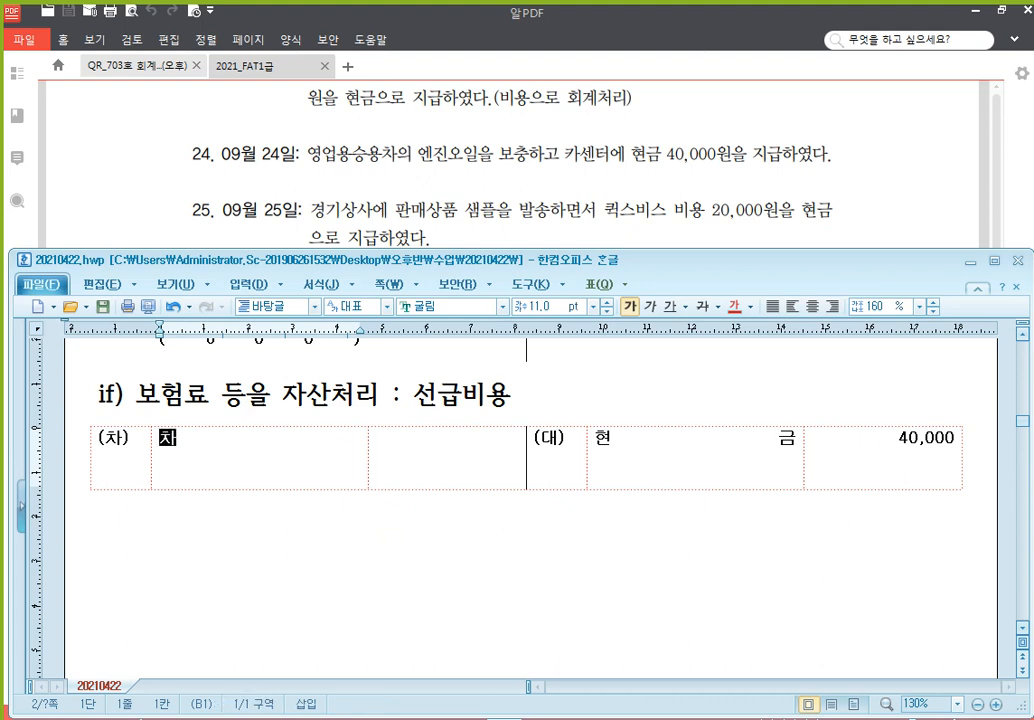
pyautogui.write('량유지비')
pyautogui.press('Return')
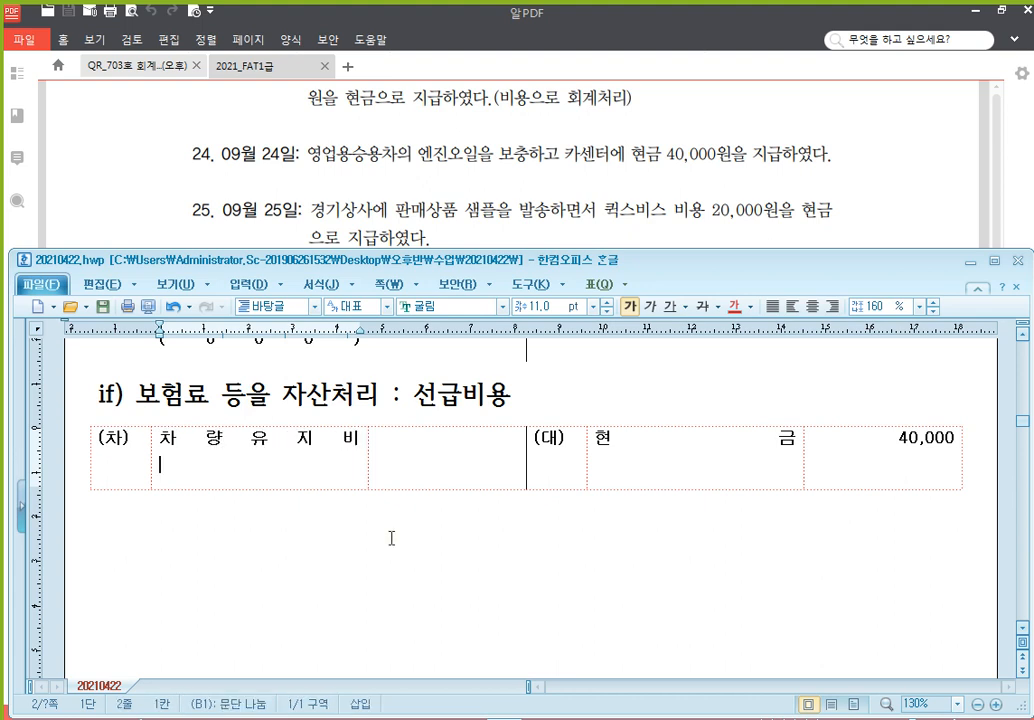
pyautogui.write('(800)')
pyautogui.press('Tab')
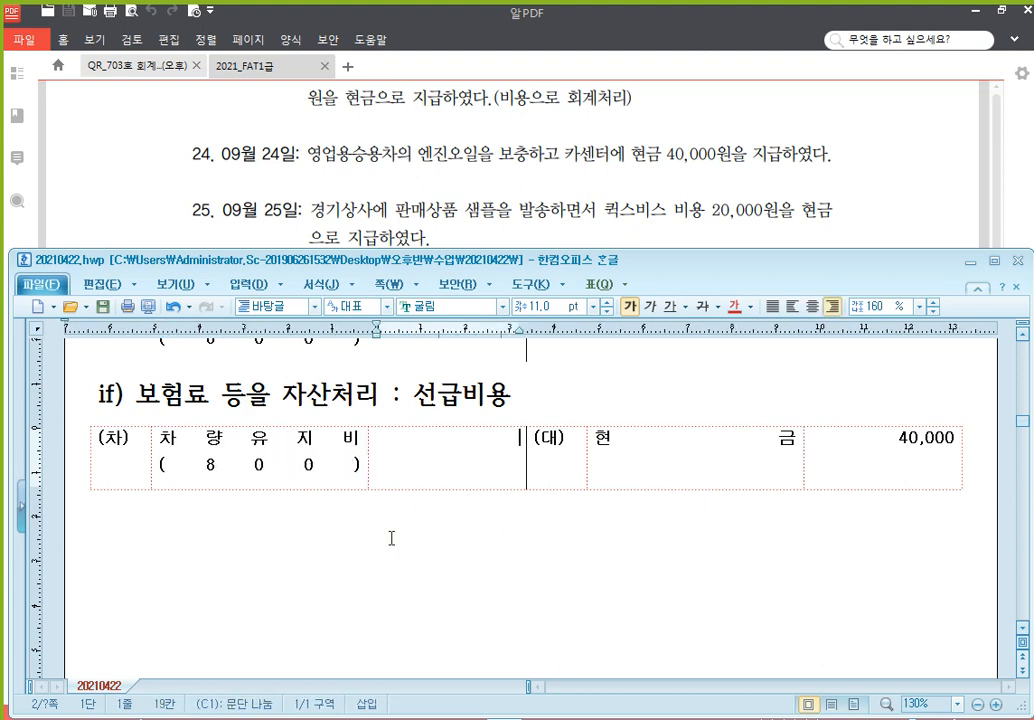
pyautogui.write('40,000')
# Insert a blank (차)/(대) journal table below the 차량유지비 entry, then review the September 25 transaction in the PDF and return to the Hangul document
pyautogui.click(391, 538)
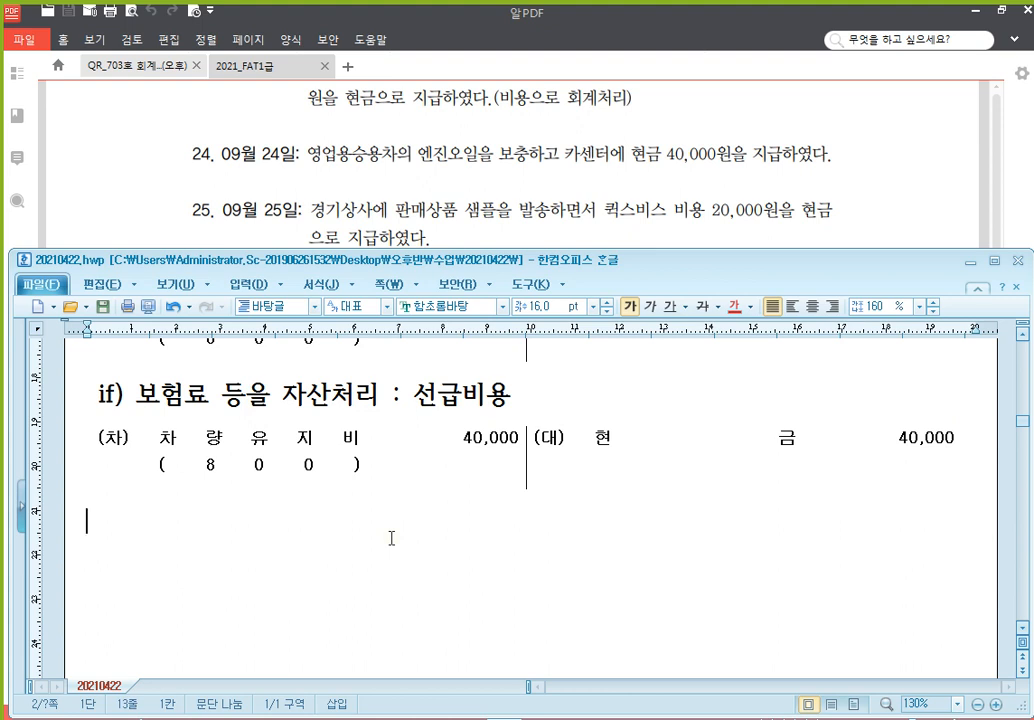
pyautogui.write('(차)\\t(대)')
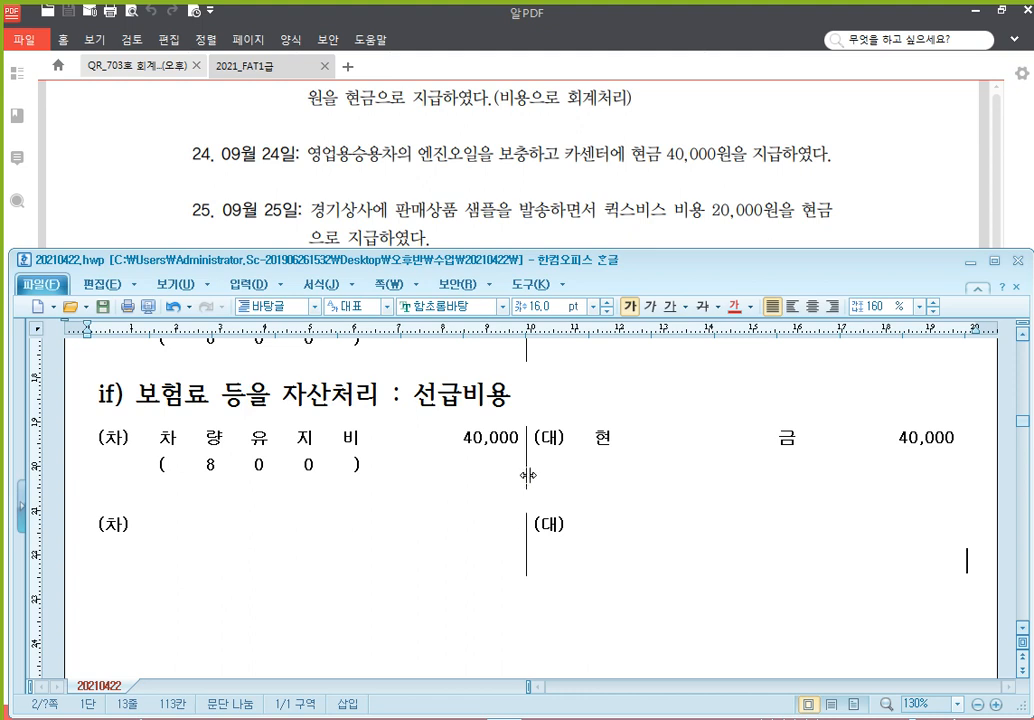
pyautogui.scroll(-3, 527, 475)
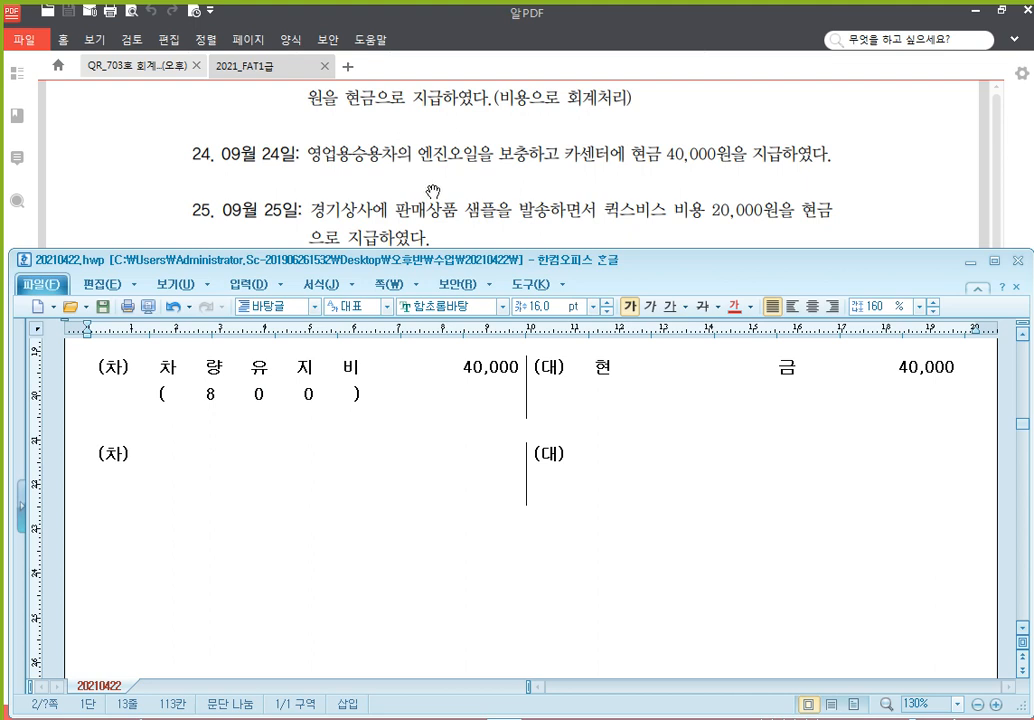
pyautogui.click(457, 233)
pyautogui.scroll(-1, 470, 235)
pyautogui.click(392, 718)
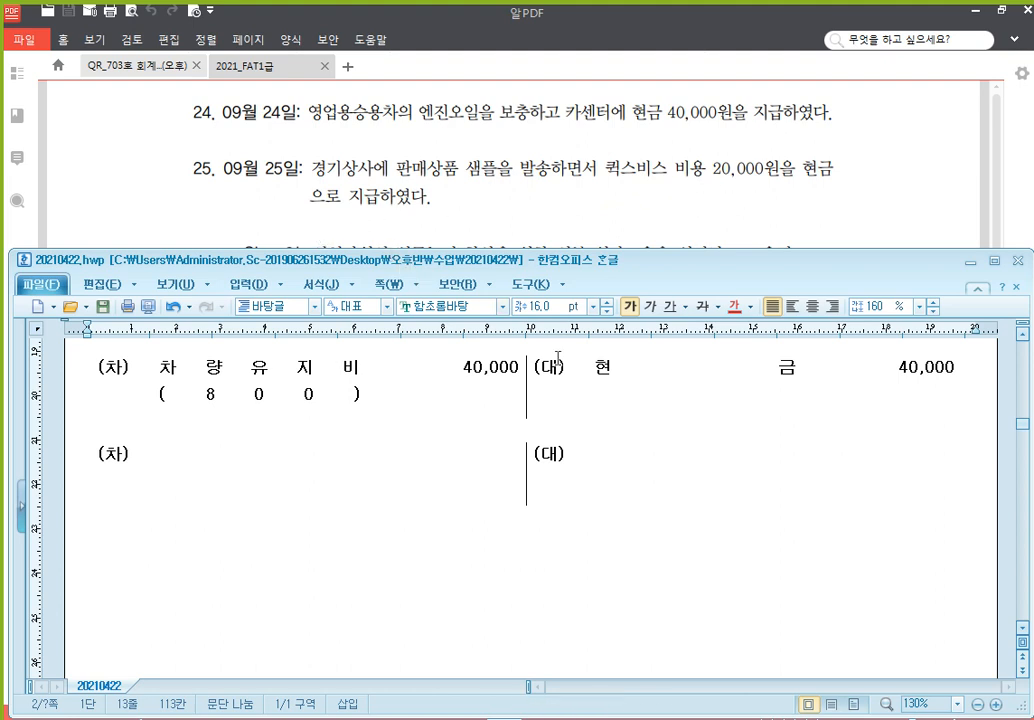
# Enter 현금 20,000 on the (대) side of the blank journal entry for the quick delivery payment
pyautogui.click(623, 480)
pyautogui.write('현금')
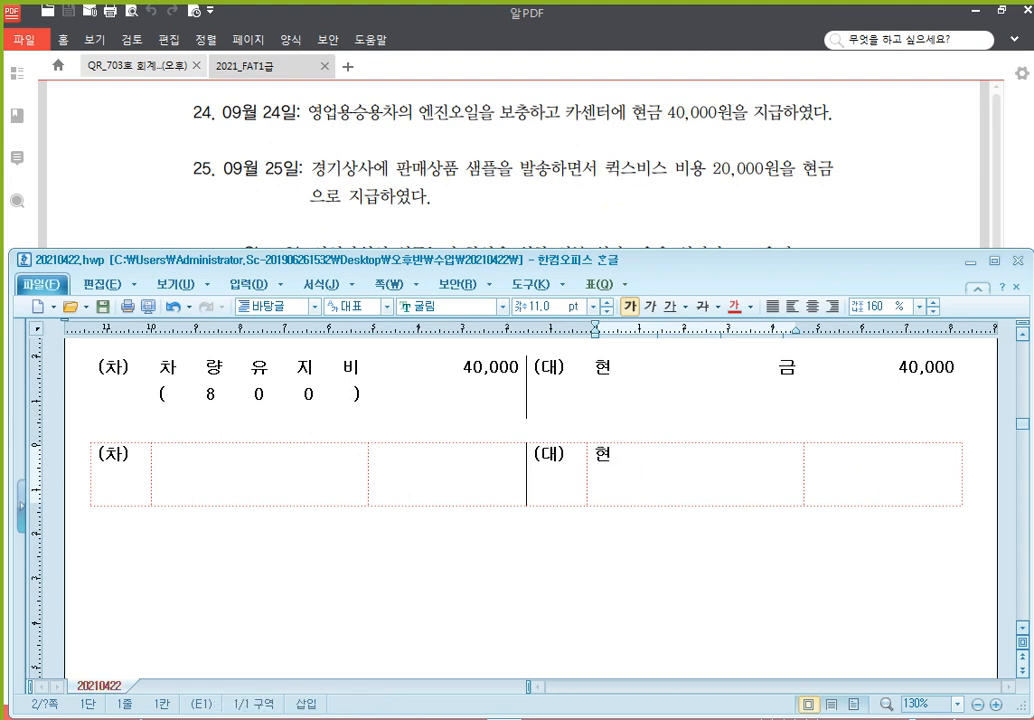
pyautogui.press('Tab')
pyautogui.write('20,000')
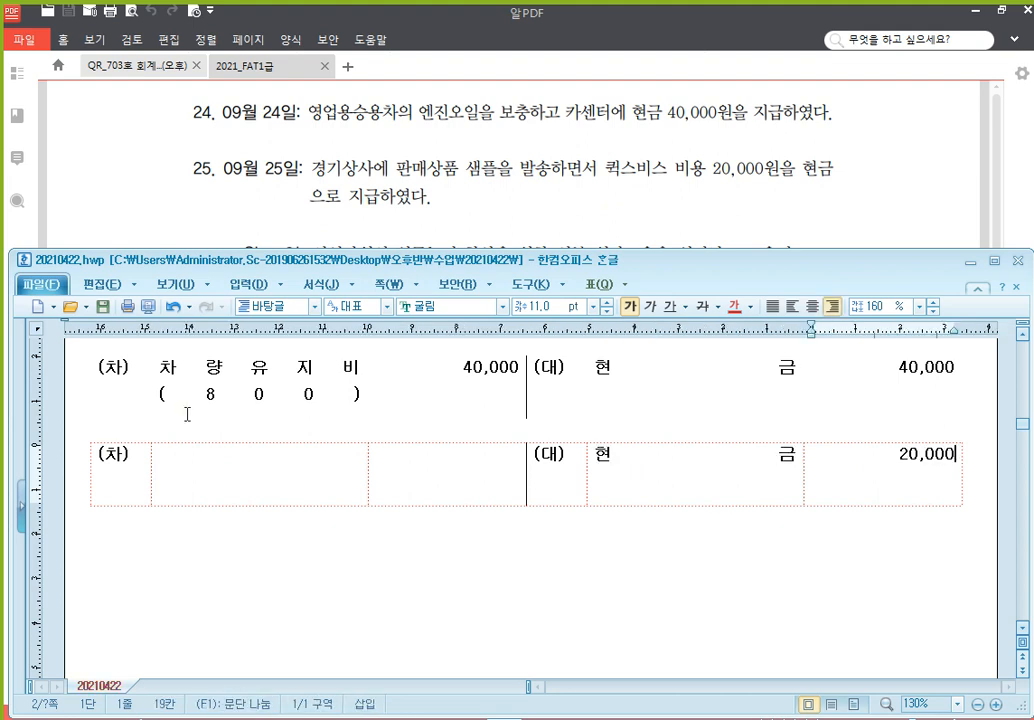
# Enter 운반비 with (800) beneath it and the amount 20,000 on the (차) side of the quick delivery entry
pyautogui.click(296, 473)
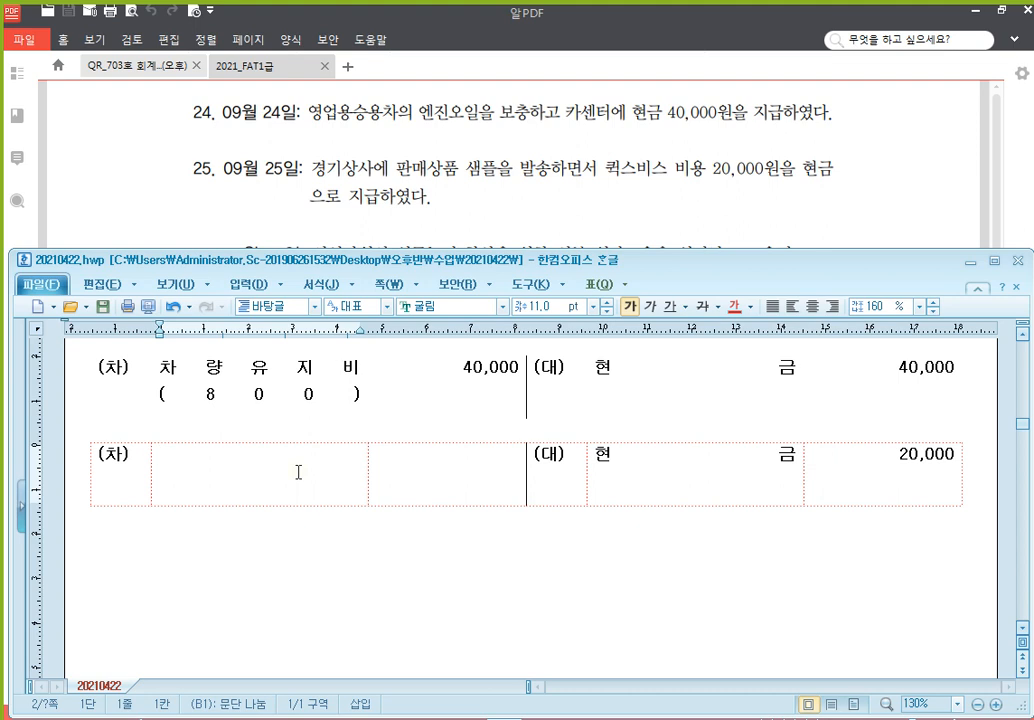
pyautogui.write('운반비')
pyautogui.press('Return')
pyautogui.write('(')
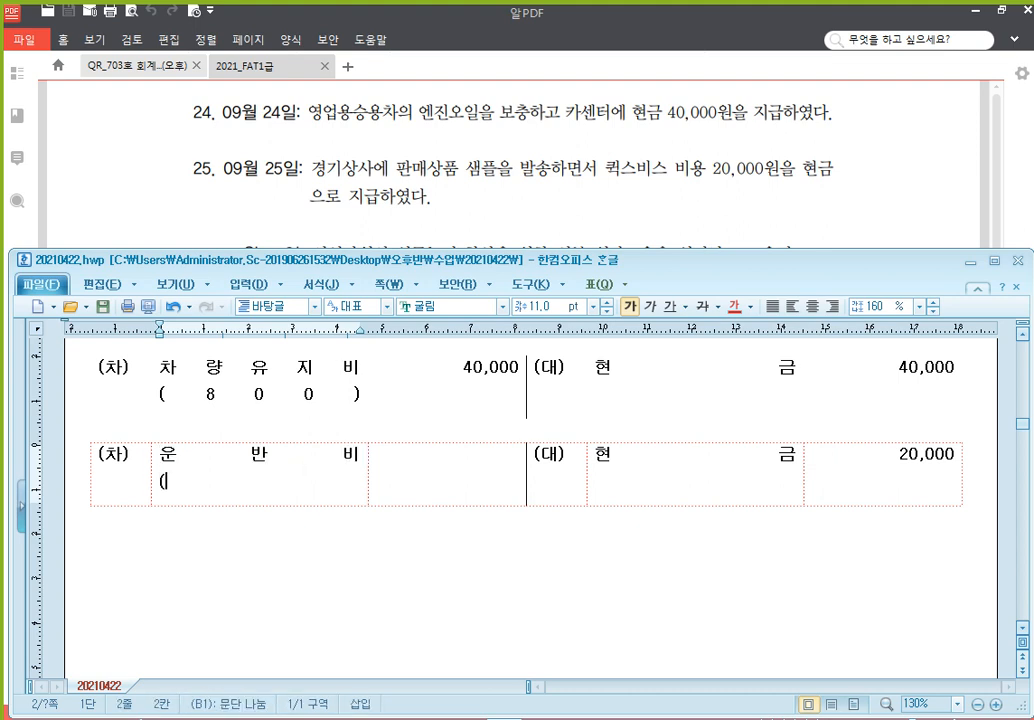
pyautogui.write('800)')
pyautogui.press('Tab')
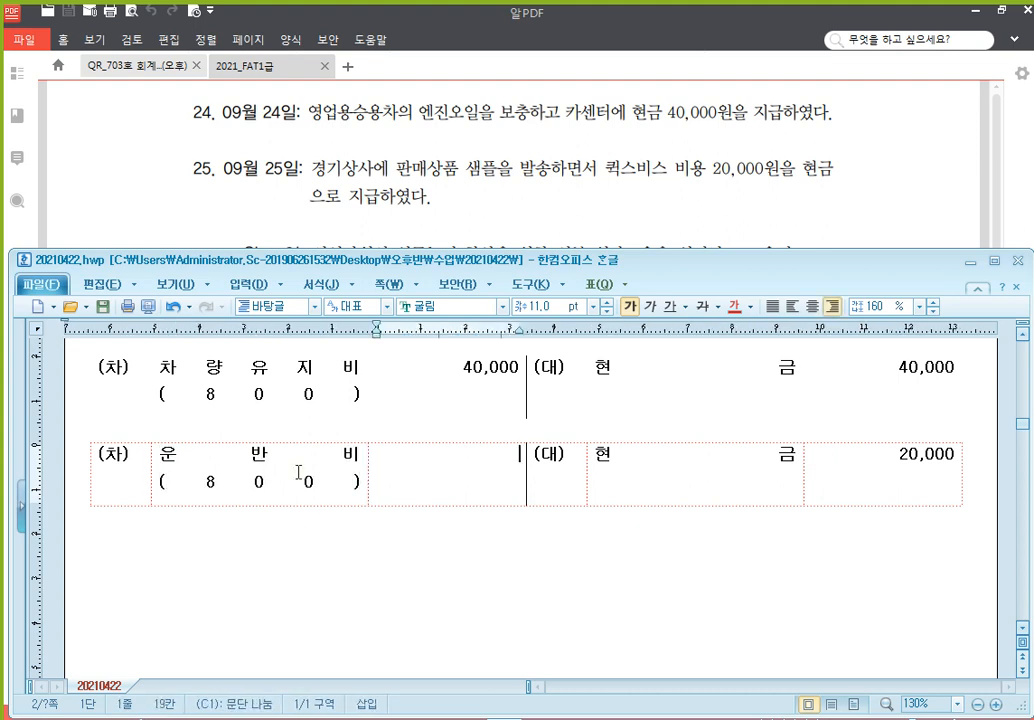
pyautogui.write('20,000')
# Review the September 26 transaction in the PDF, return to the Hangul document and insert a blank (차)/(대) journal table below the 운반비 entry
pyautogui.click(497, 207)
pyautogui.scroll(-3, 497, 210)
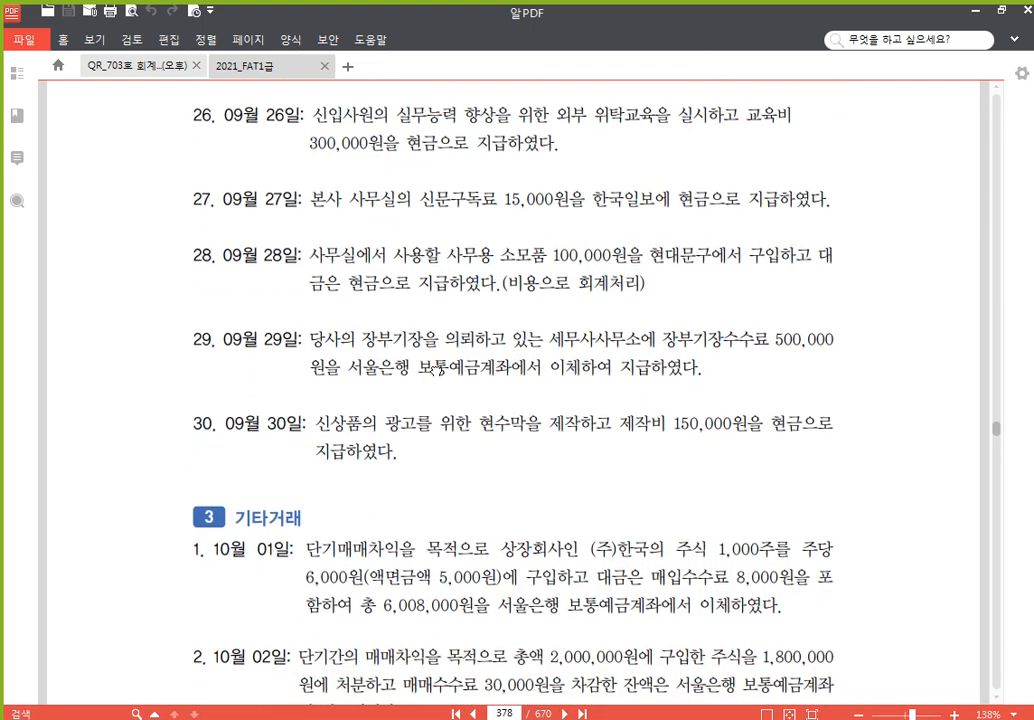
pyautogui.hotkey('alt', 'Tab')
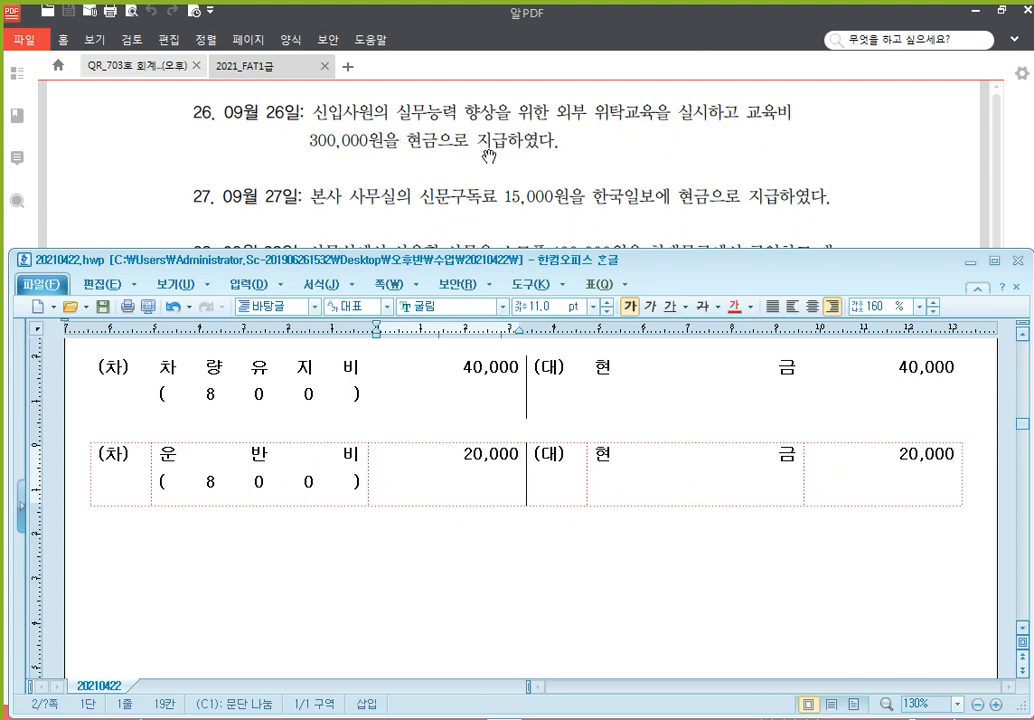
pyautogui.click(429, 547)
pyautogui.hotkey('ctrl', 'v')
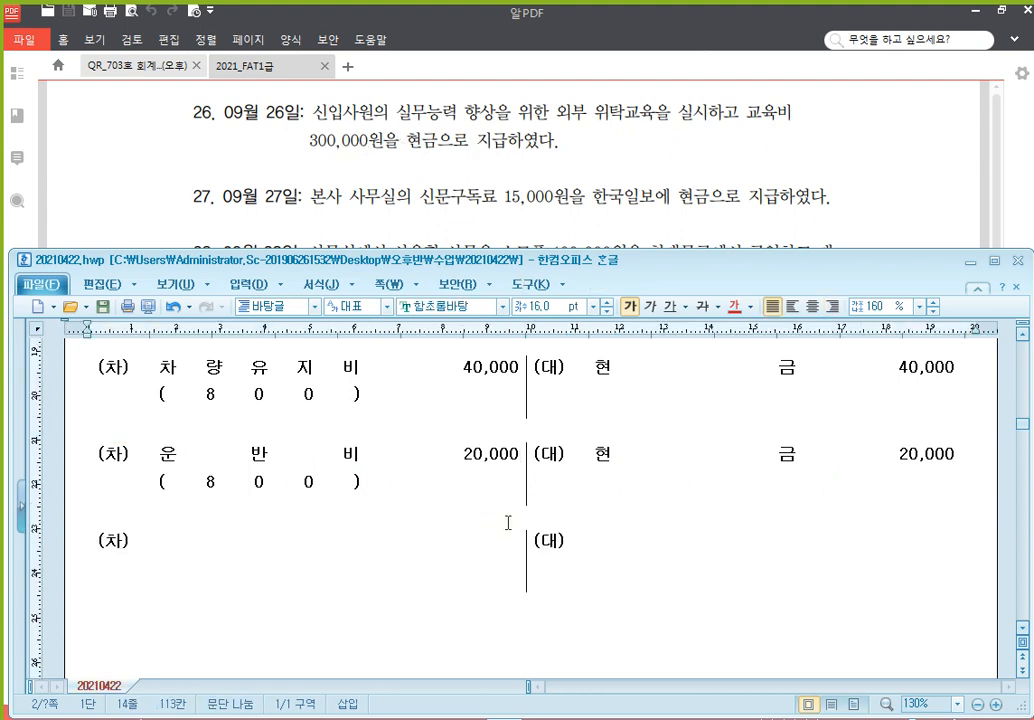
# Enter 현금 300,000 on the (대) side of the blank journal entry for the outsourced employee training
pyautogui.scroll(-1, 500, 520)
pyautogui.click(613, 489)
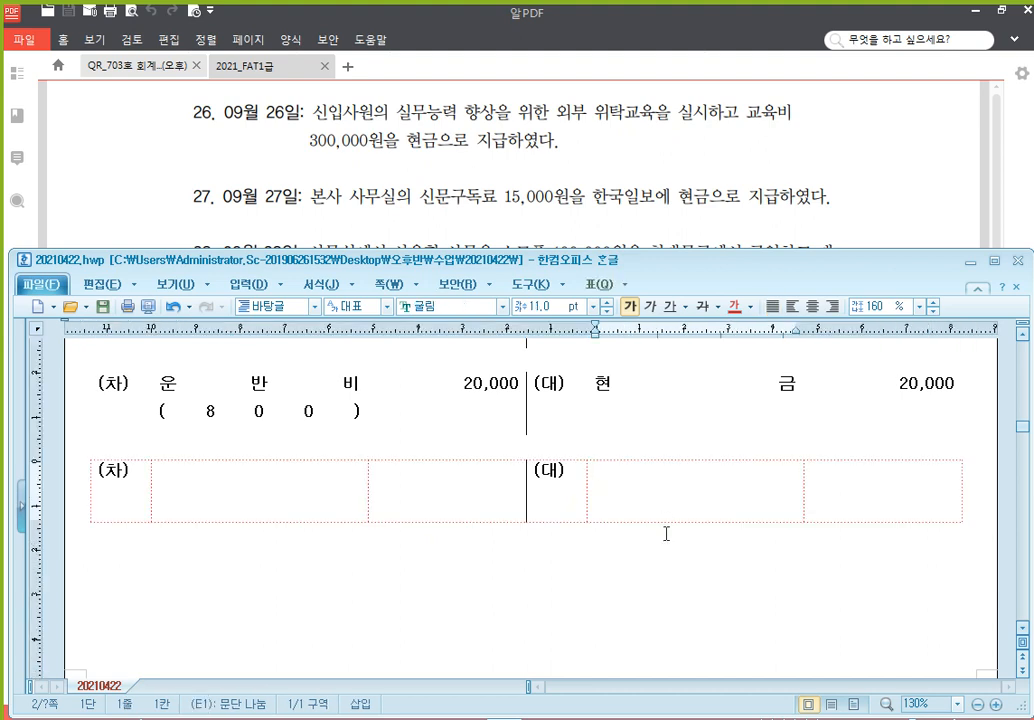
pyautogui.write('현금')
pyautogui.press('Tab')
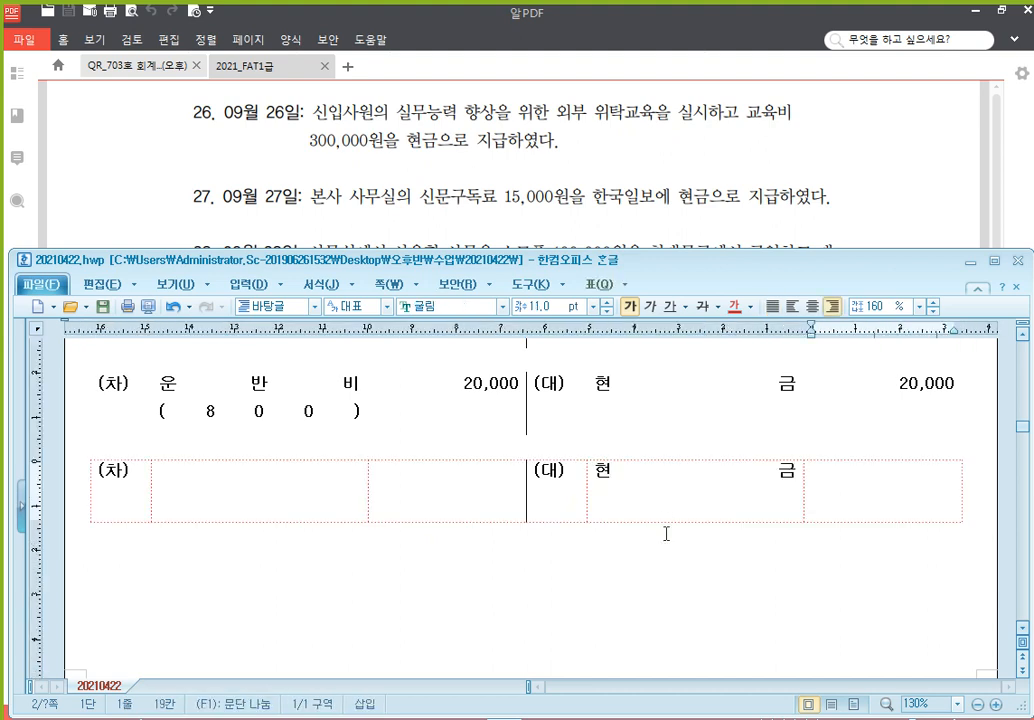
pyautogui.write('300,000')
# Enter 교육훈련비 with (800) beneath it and the amount 300,000 on the (차) side of the employee training entry
pyautogui.click(285, 481)
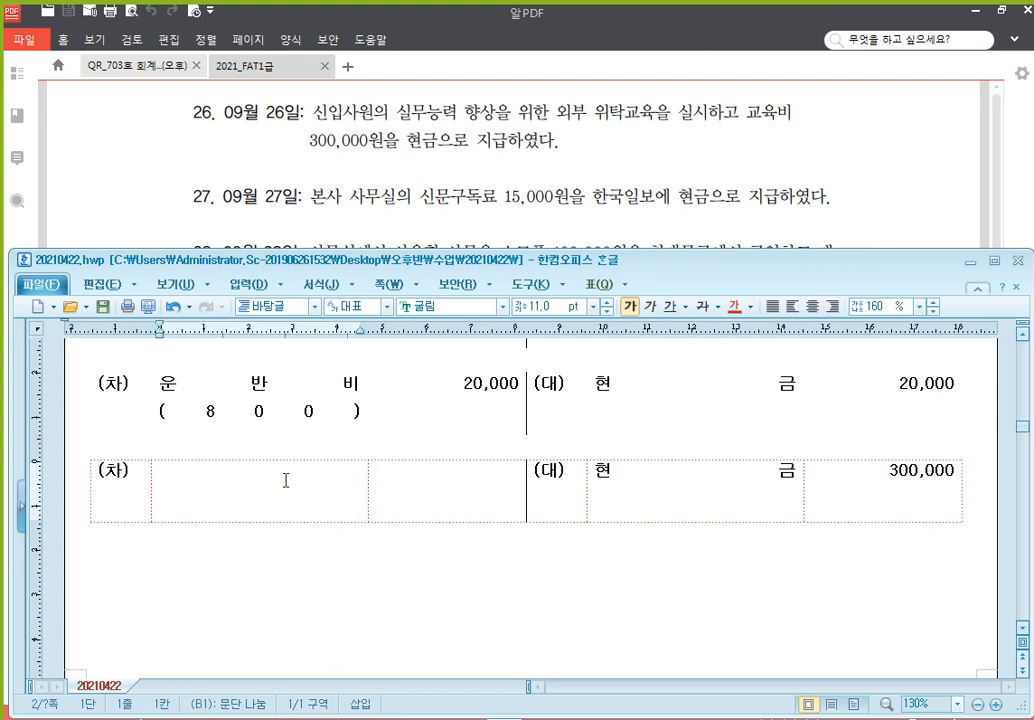
pyautogui.write('교육')
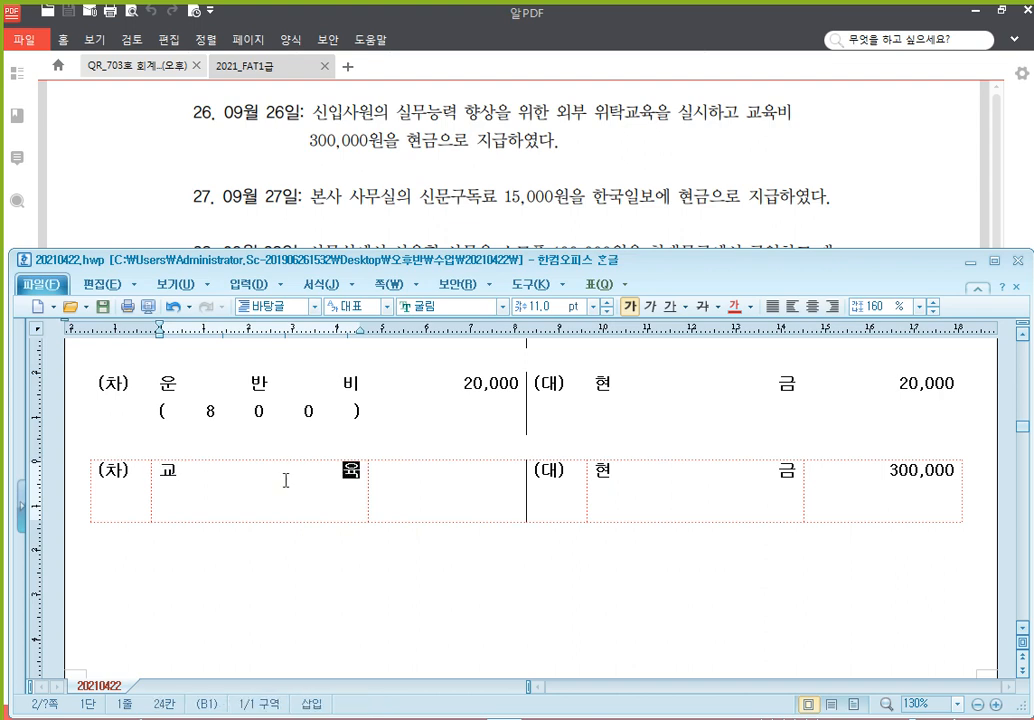
pyautogui.write('훈련비')
pyautogui.press('Return')
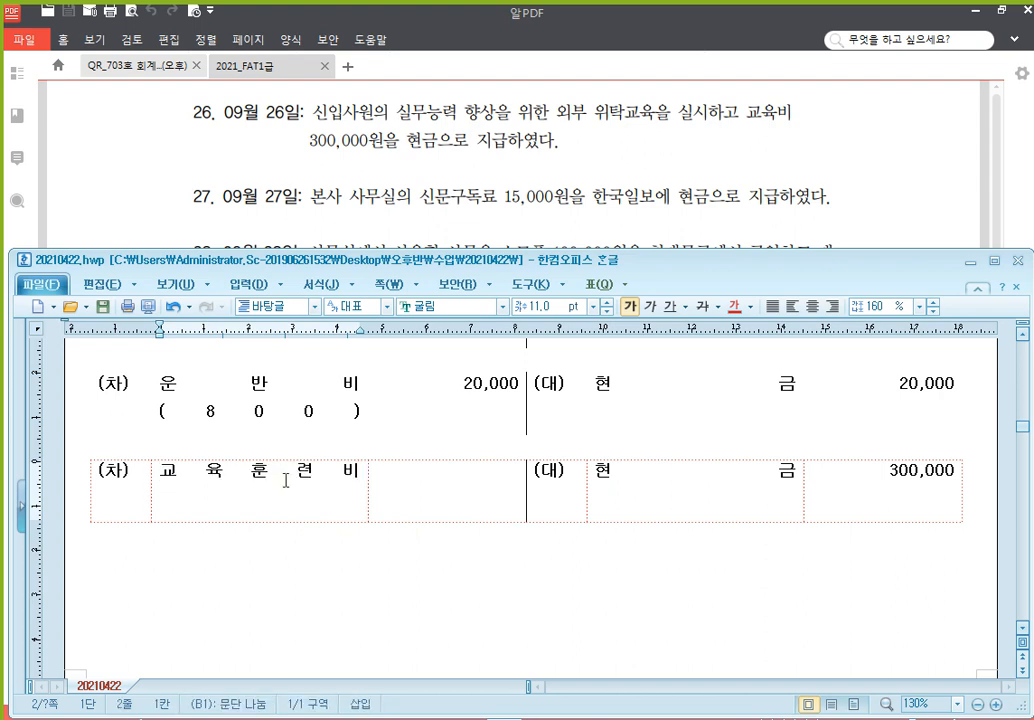
pyautogui.write('(800)')
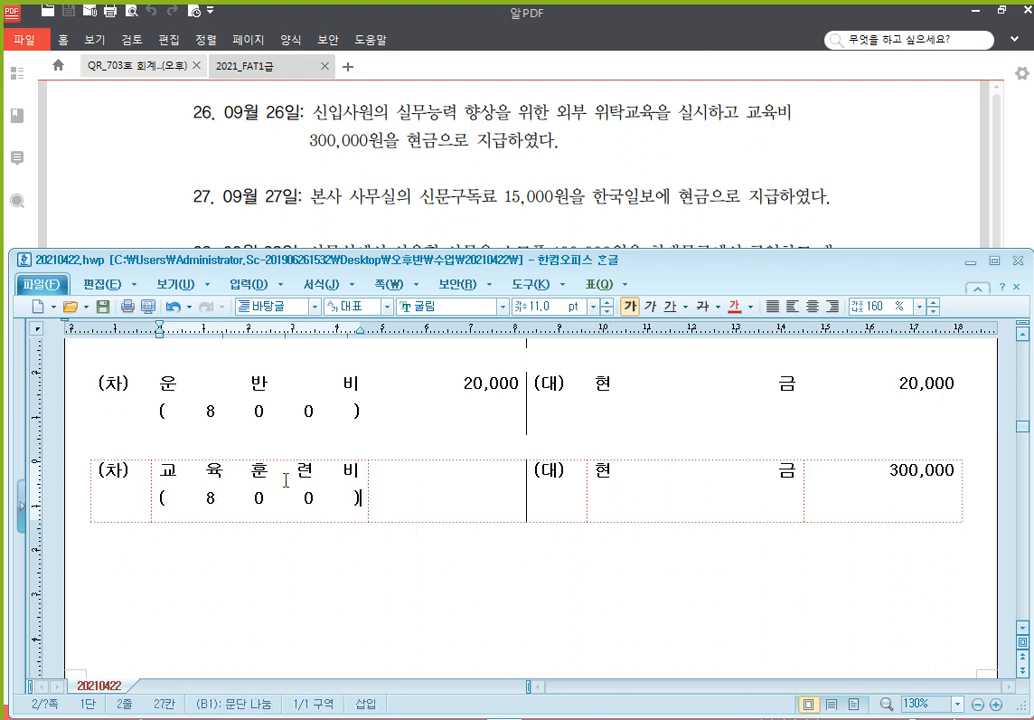
pyautogui.press('Tab')
pyautogui.write('300,000')
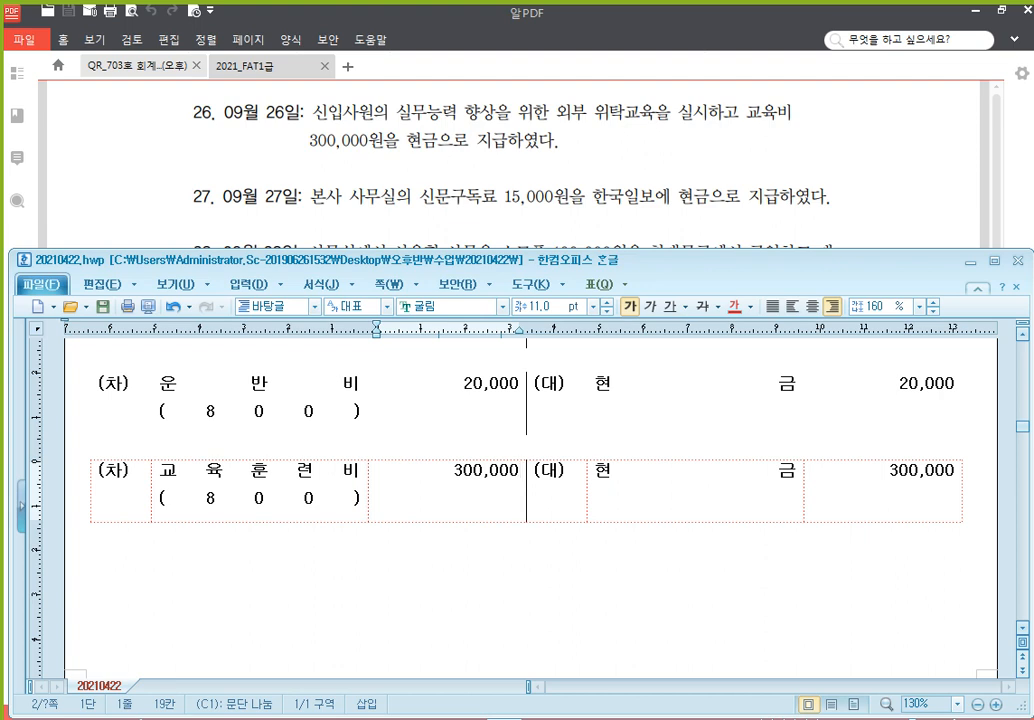
# Insert a blank journal table below the 교육훈련비 entry and enter 현금 15,000 on its (대) side for the newspaper subscription
pyautogui.click(285, 548)
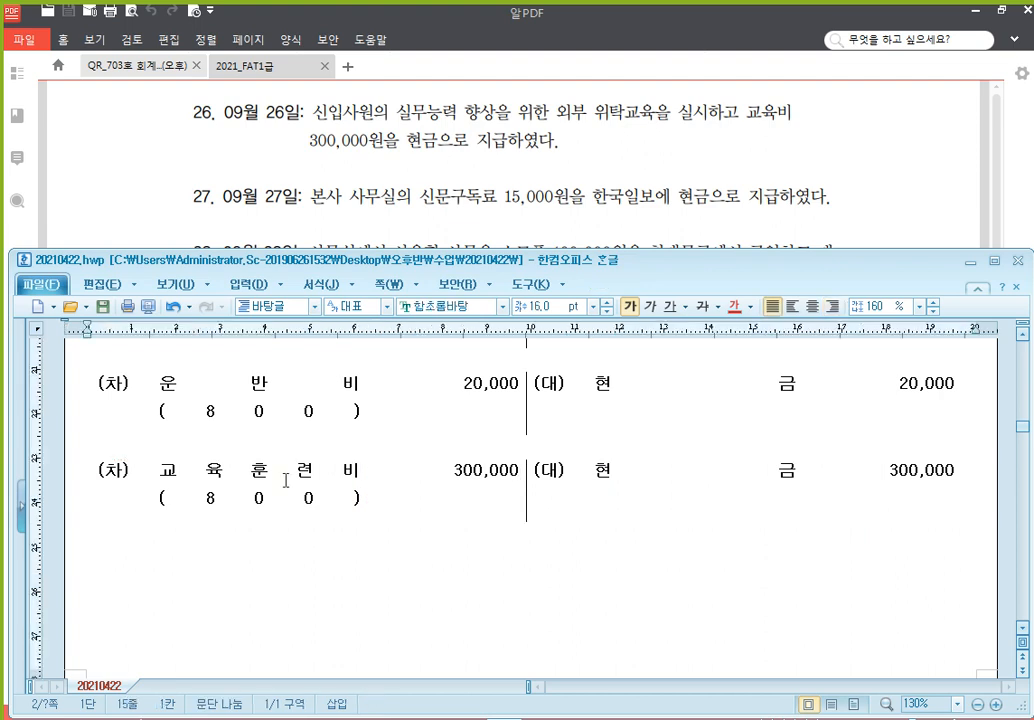
pyautogui.hotkey('ctrl', 'v')
pyautogui.scroll(-1, 285, 480)
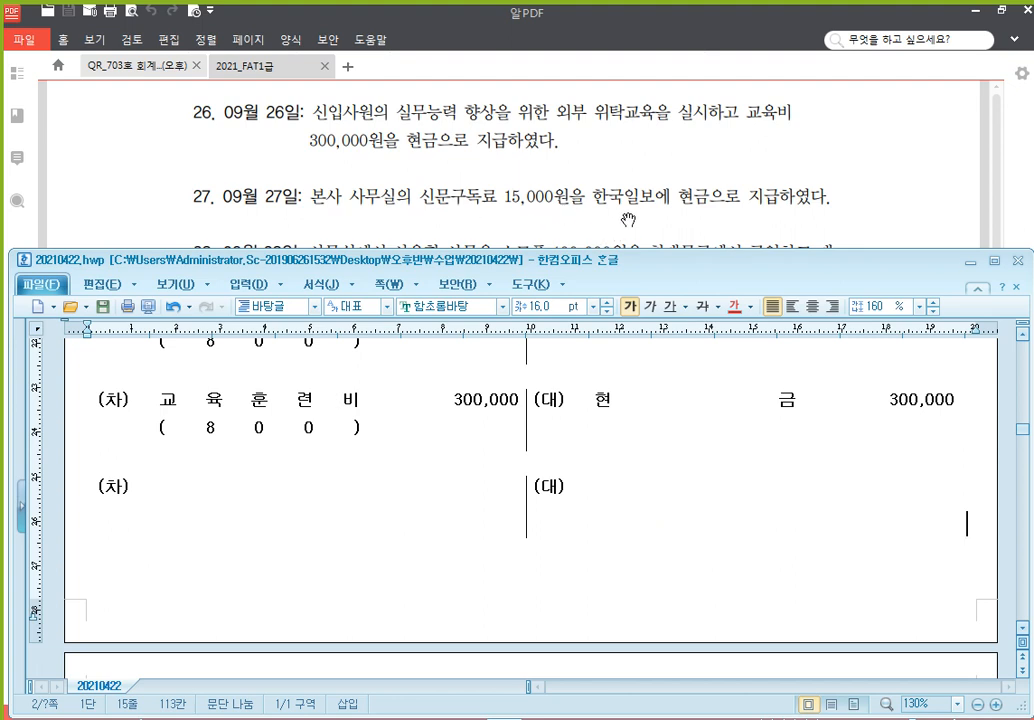
pyautogui.click(649, 496)
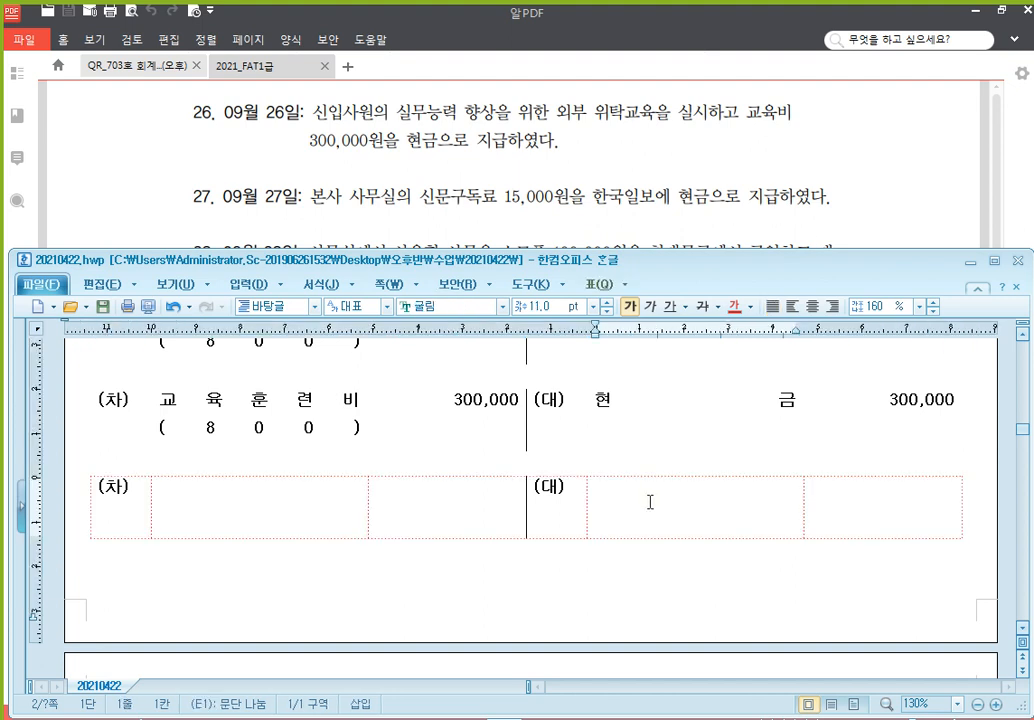
pyautogui.write('현금')
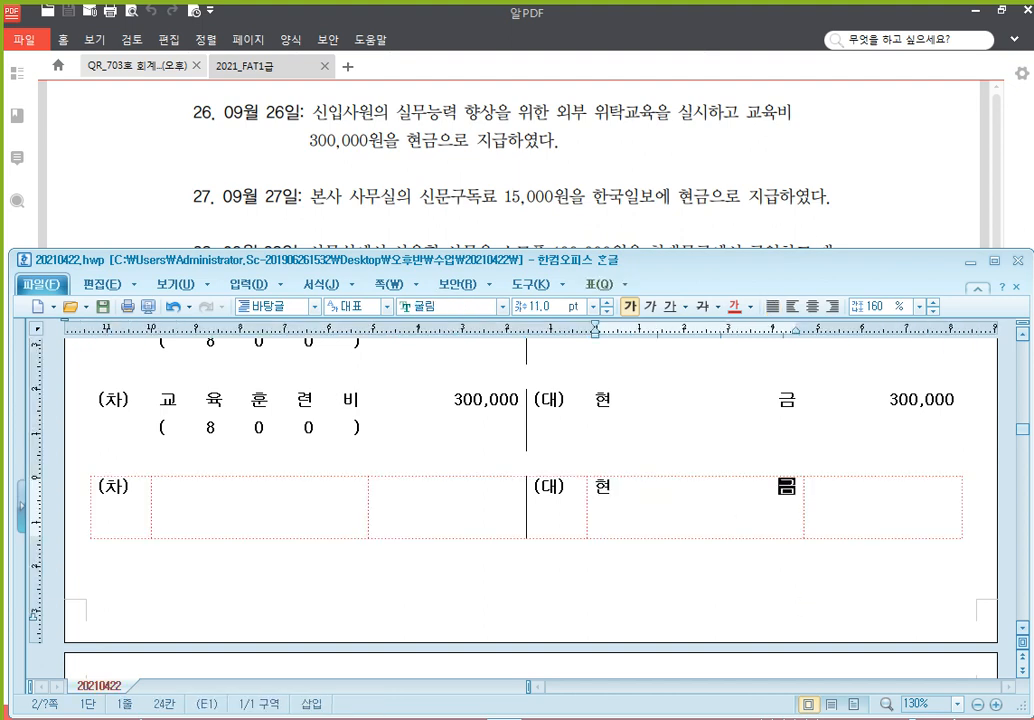
pyautogui.press('Tab')
pyautogui.write('15,000')
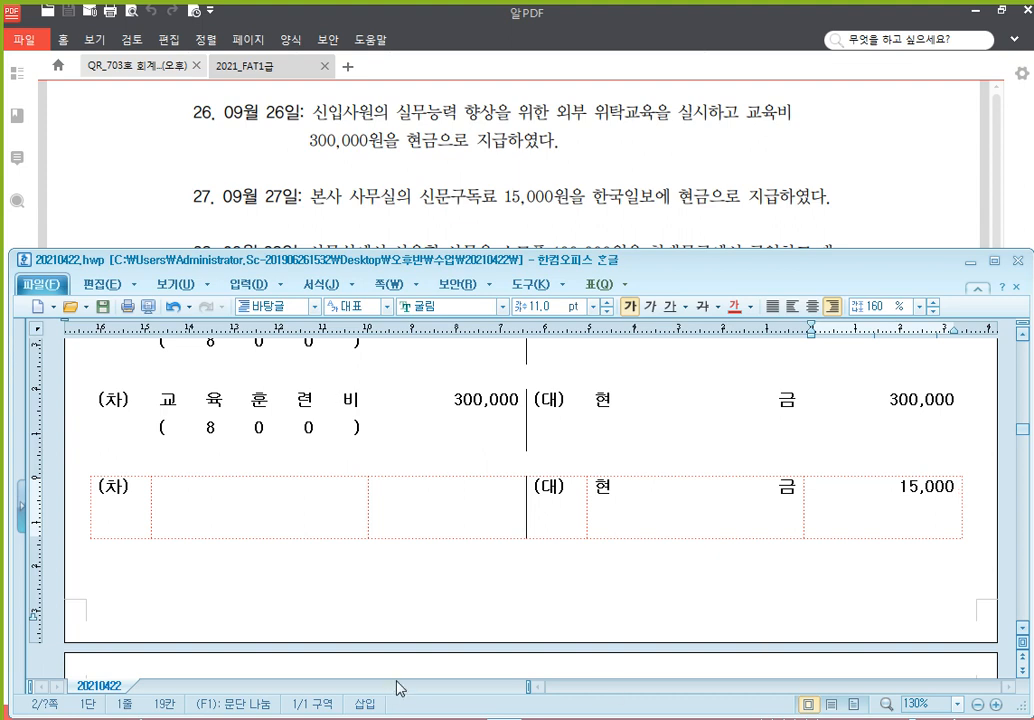
# Enter 도서인쇄비 with (800) beneath it and the amount 15,000 on the (차) side of the newspaper subscription entry
pyautogui.click(268, 528)
pyautogui.write('ㅈㅗ')
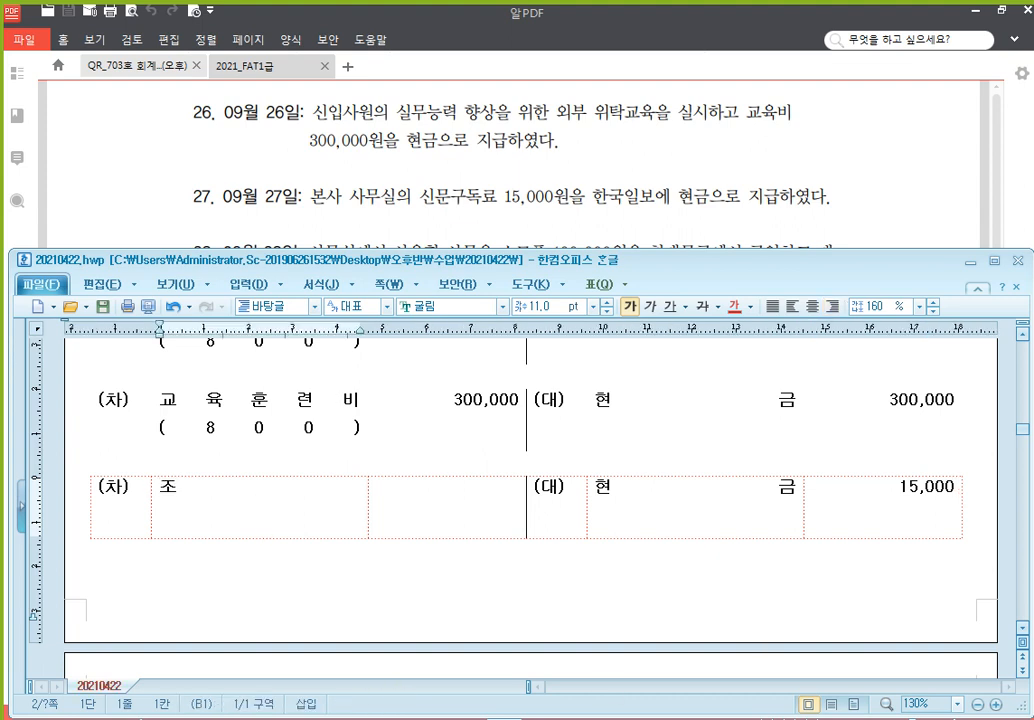
pyautogui.press('BackSpace')
pyautogui.press('BackSpace')
pyautogui.write('도서')
pyautogui.write('인쇄비')
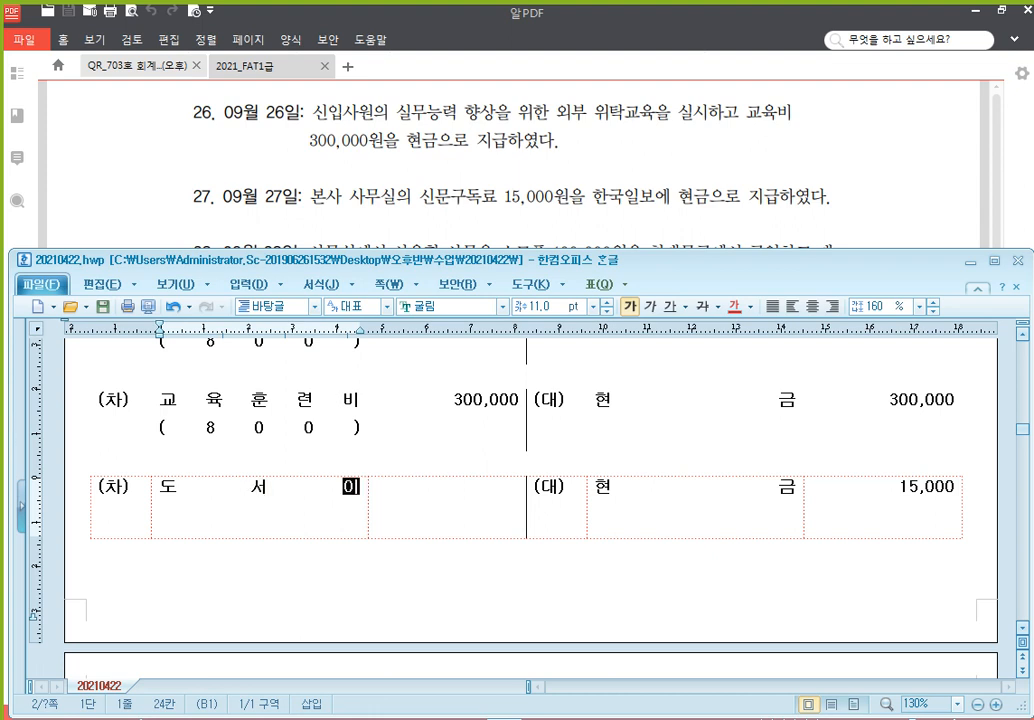
pyautogui.press('Return')
pyautogui.write('(800)')
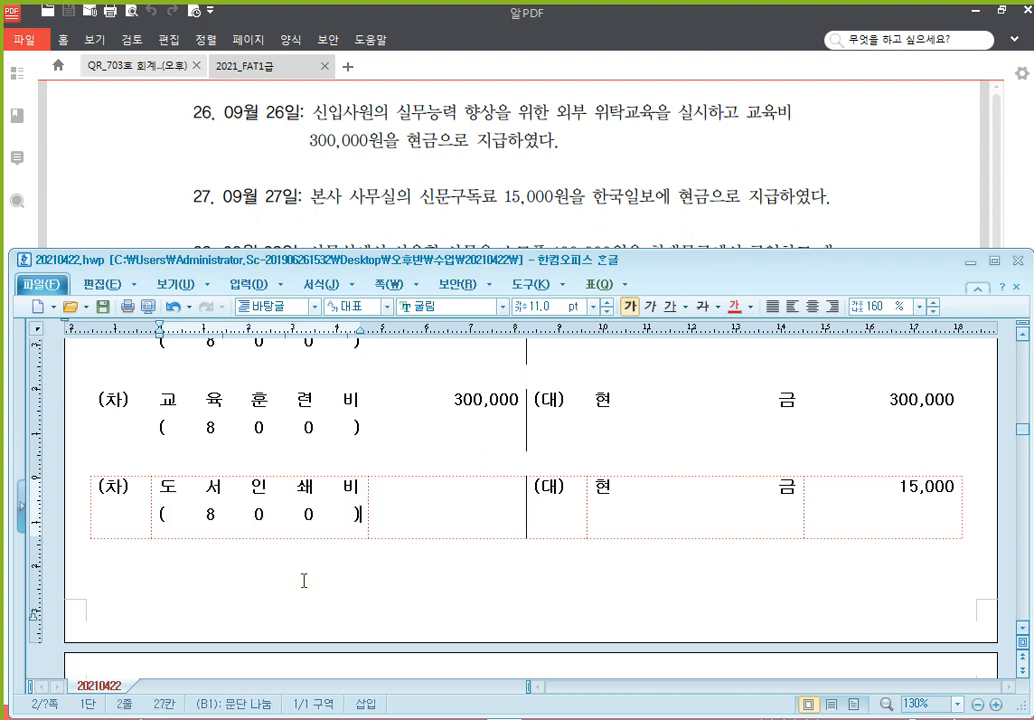
pyautogui.press('Tab')
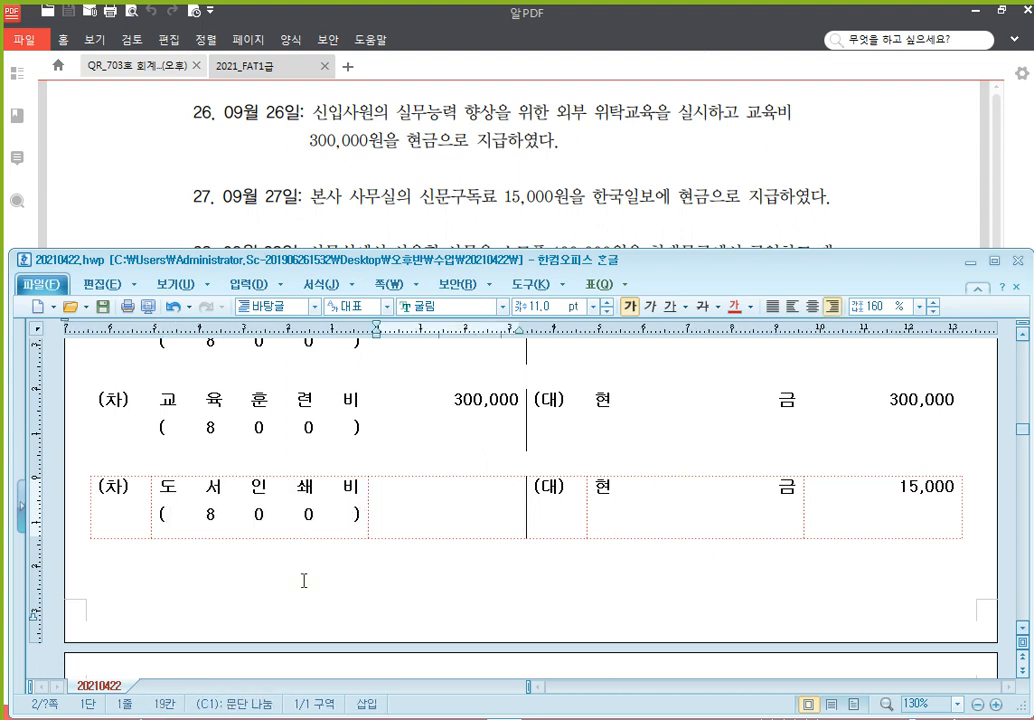
pyautogui.write('15,000')
# Insert a blank (차)/(대) journal table at the start of the page following the 도서인쇄비 entry
pyautogui.scroll(-3, 530, 480)
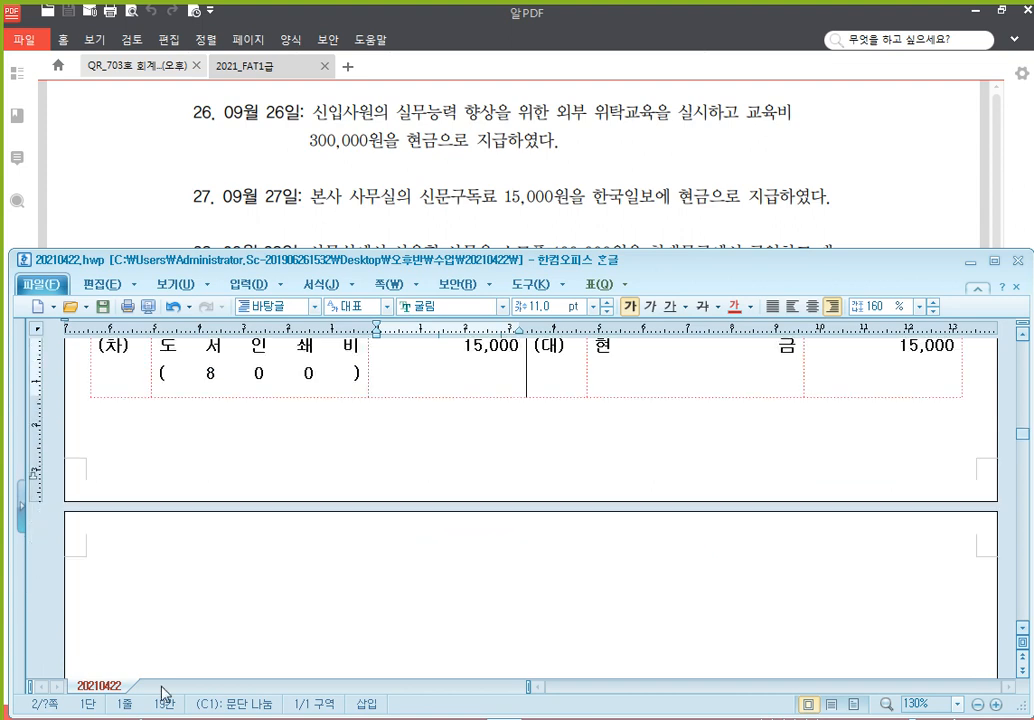
pyautogui.click(223, 573)
pyautogui.hotkey('ctrl', 'v')
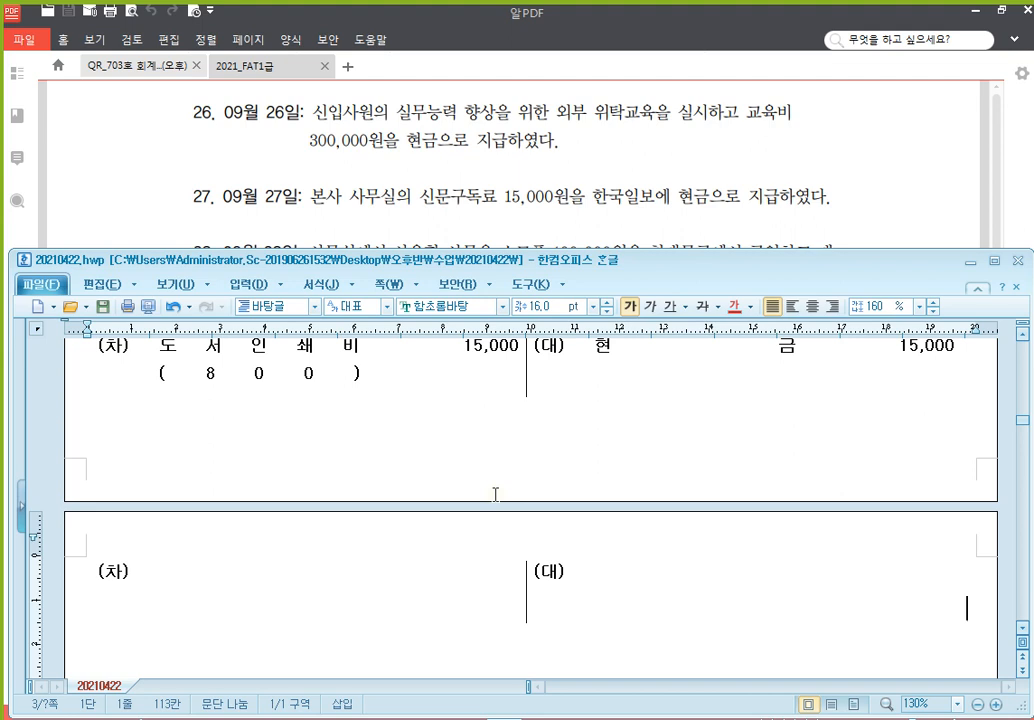
pyautogui.scroll(-3, 495, 493)
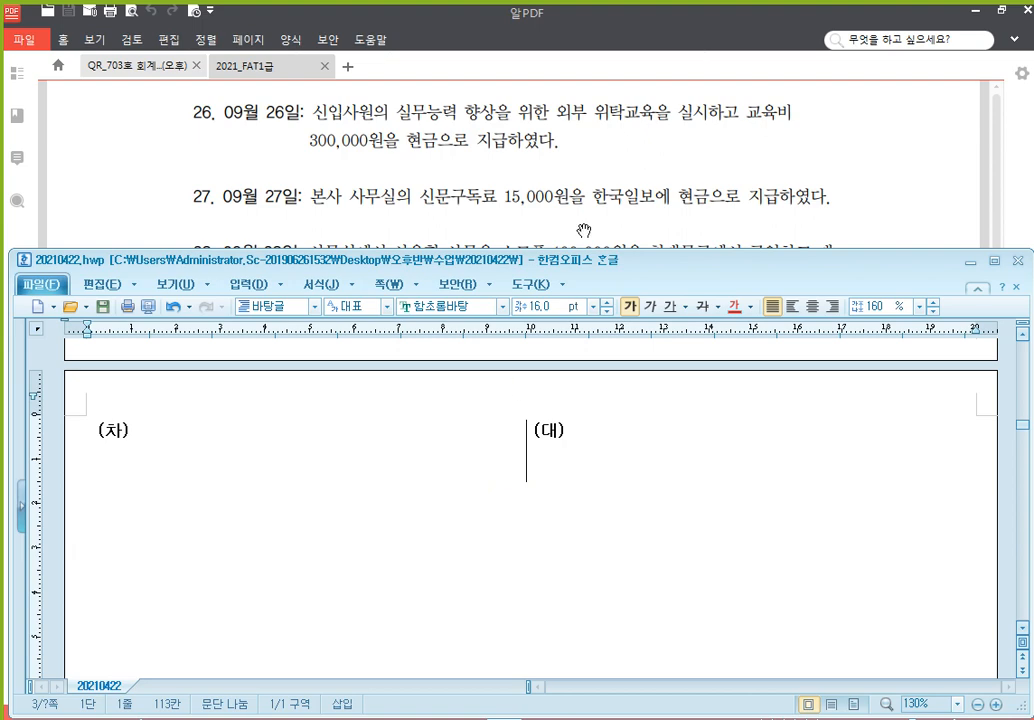
# Enter 현금 and the amount 100,000 on the (대) side of the blank journal table for the September 28 office supplies purchase
pyautogui.click(500, 170)
pyautogui.scroll(-3, 582, 397)
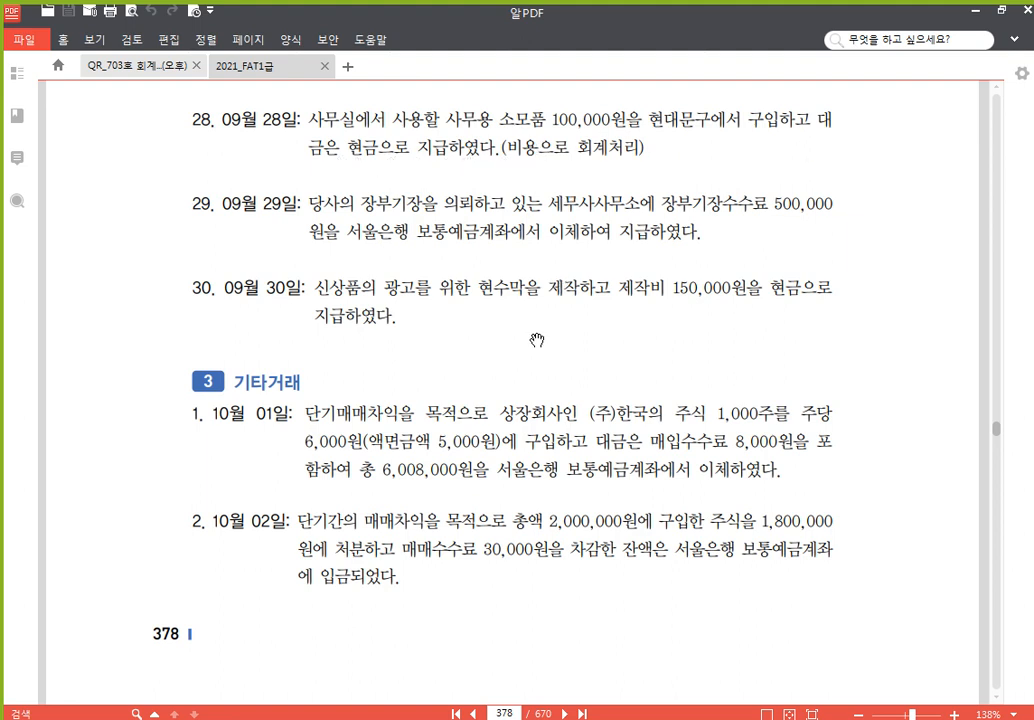
pyautogui.click(484, 718)
pyautogui.click(648, 453)
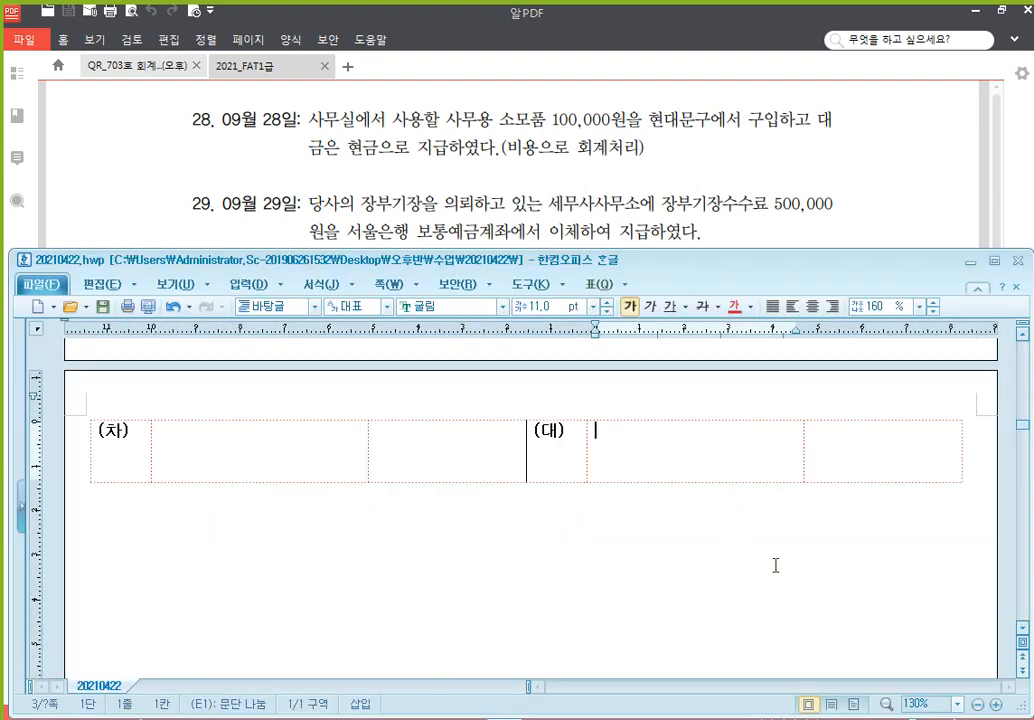
pyautogui.write('현금')
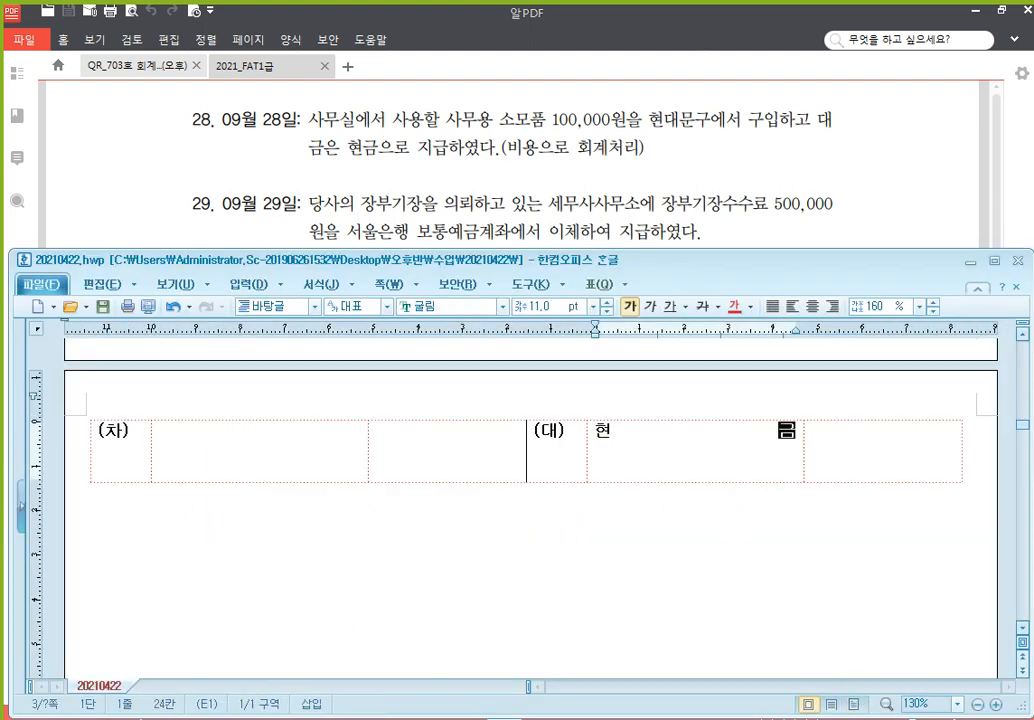
pyautogui.press('Tab')
pyautogui.write('100,000')
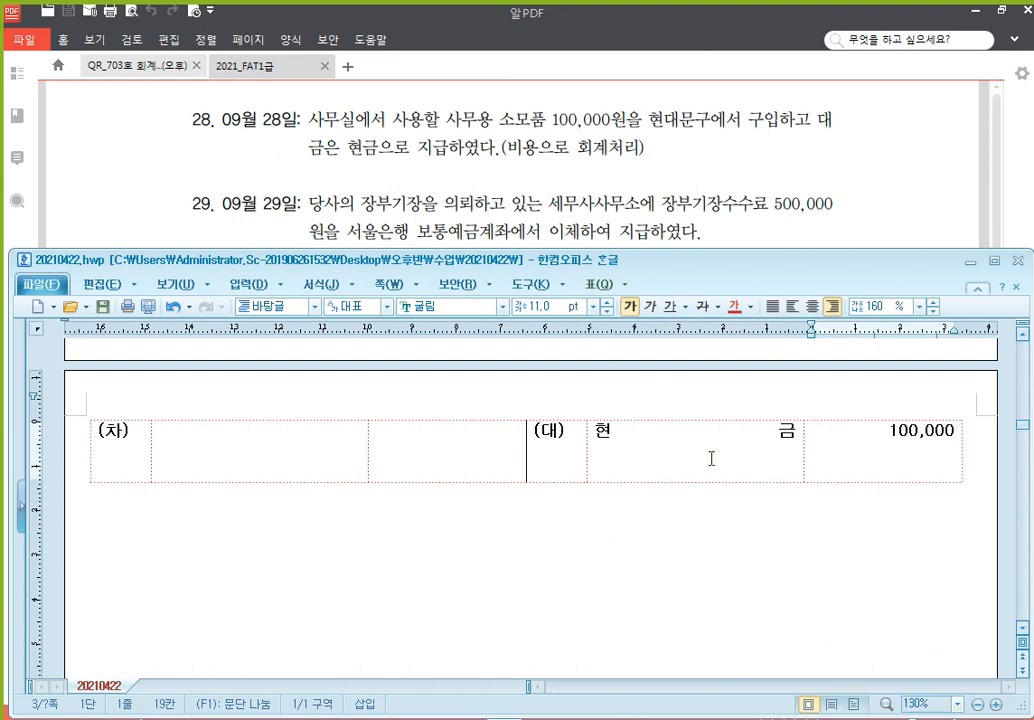
# Enter 소모품비 with (800) beneath it and the amount 100,000 on the (차) side of the office supplies entry
pyautogui.click(278, 453)
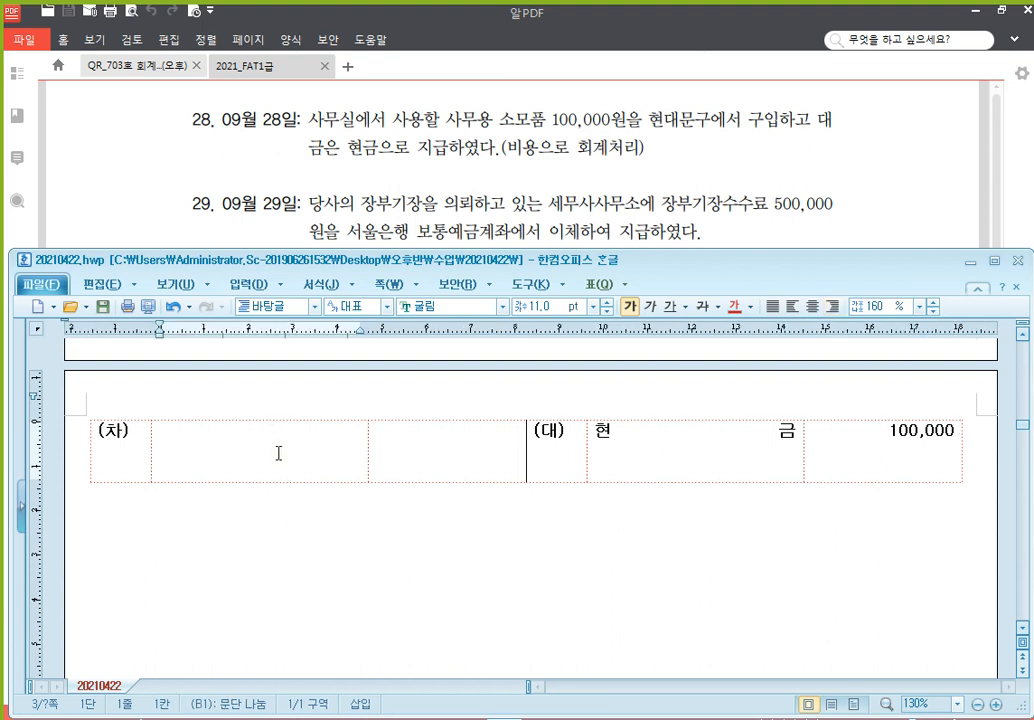
pyautogui.write('ㅅ')
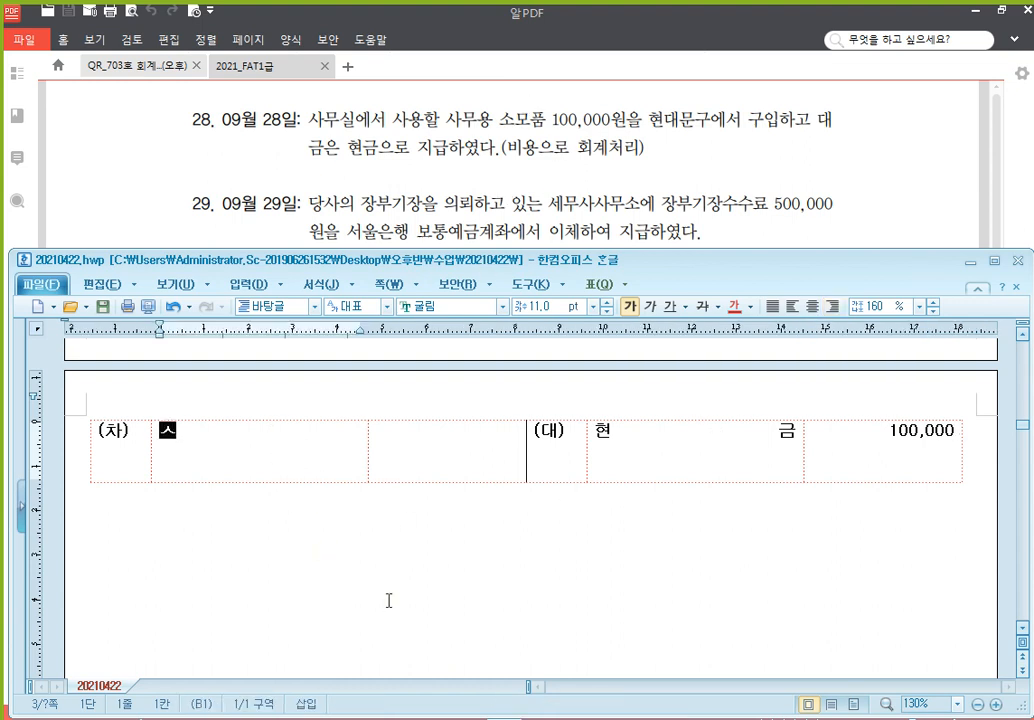
pyautogui.write('소모품비')
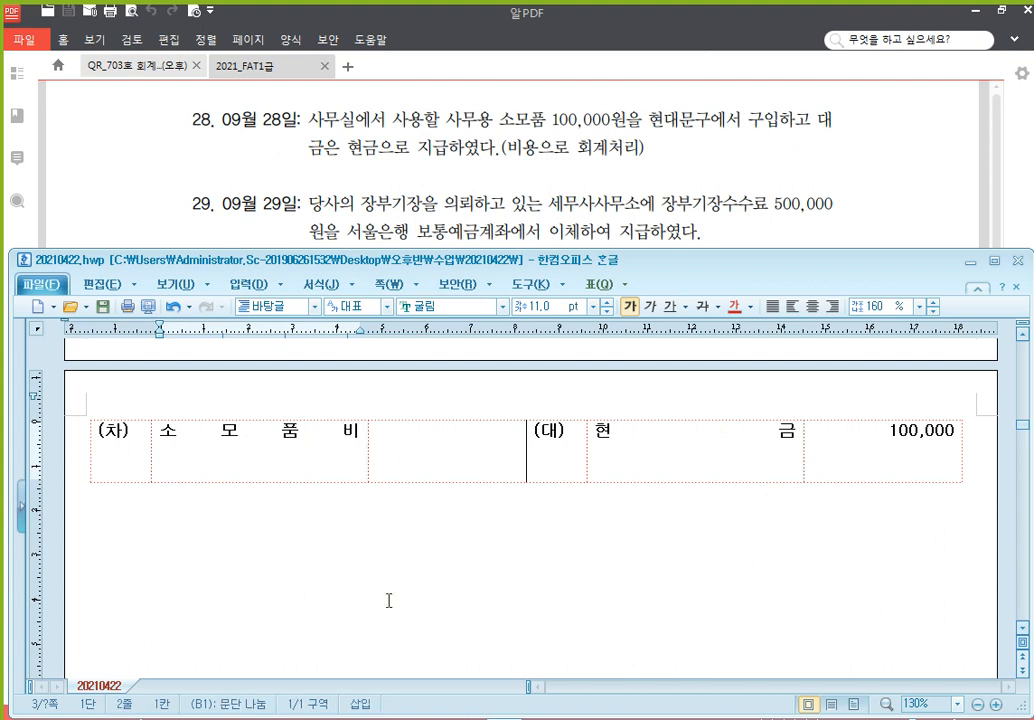
pyautogui.press('Return')
pyautogui.write('(800)')
pyautogui.press('Tab')
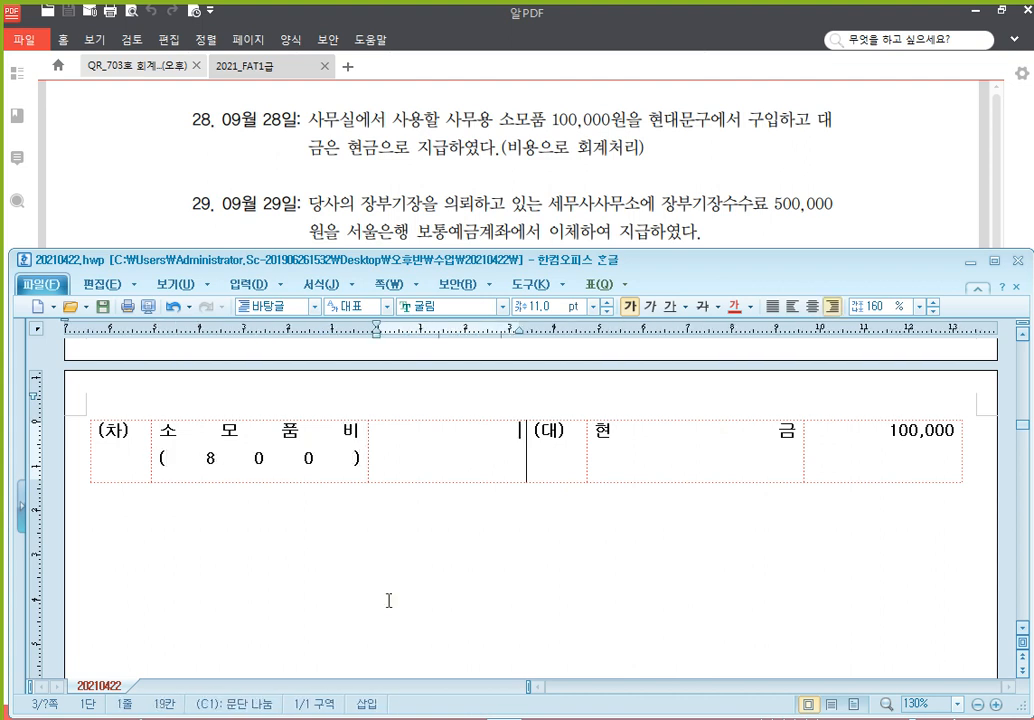
pyautogui.write('100,000')
# Add the note "if) 자산처리 : 소모품" below the 소모품비 entry
pyautogui.click(389, 600)
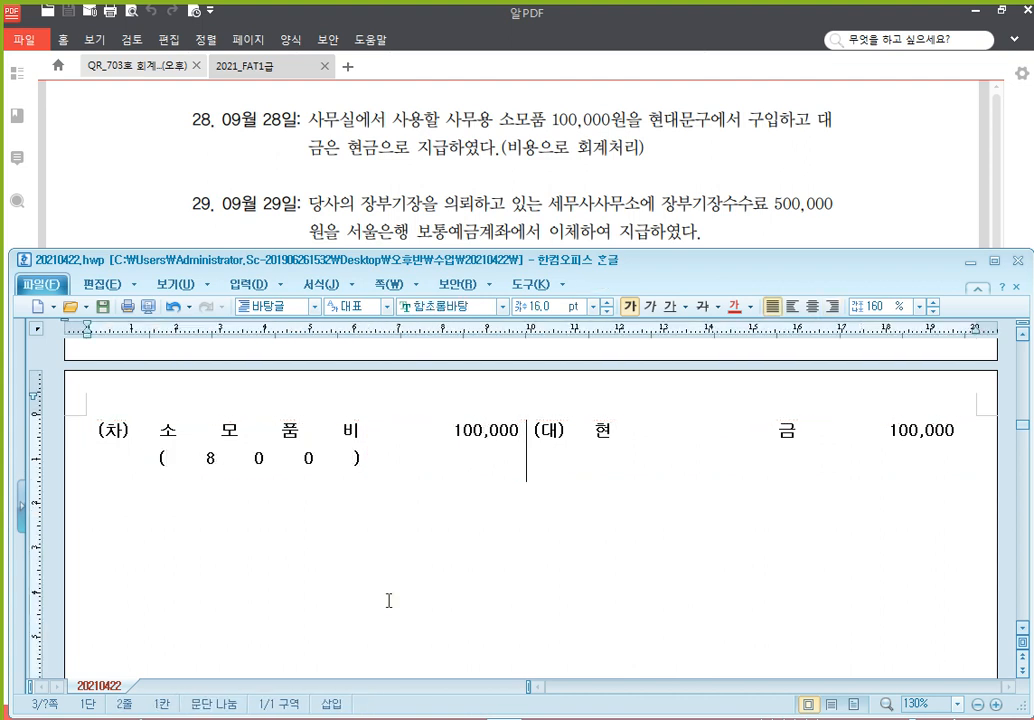
pyautogui.write('if) ㅈ')
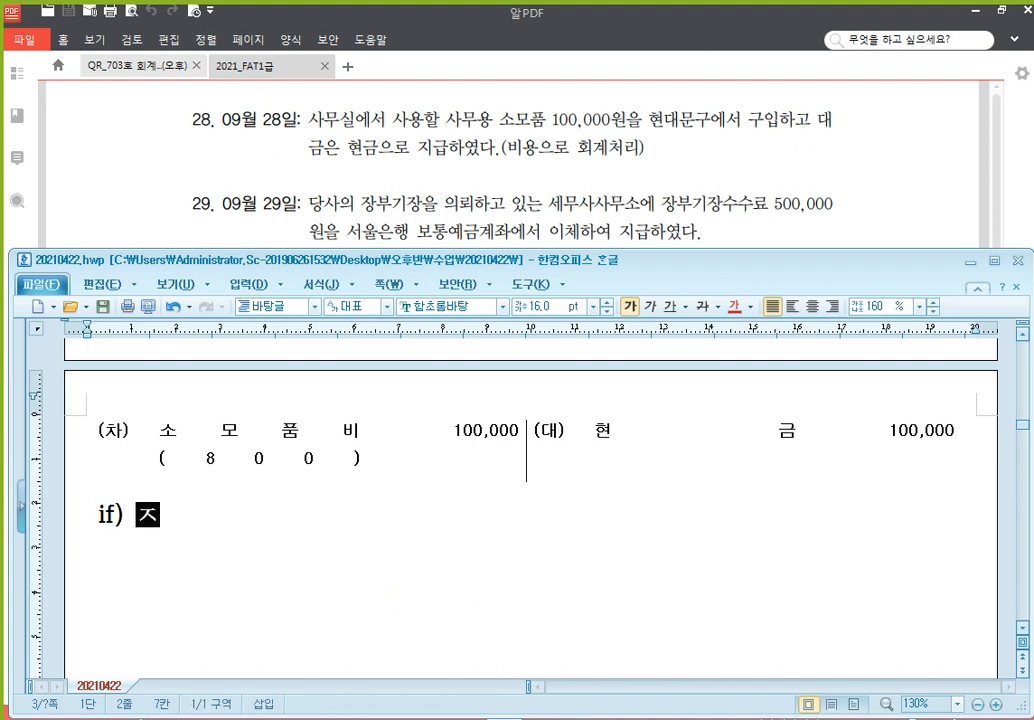
pyautogui.write('자산처리 : ㅅ')
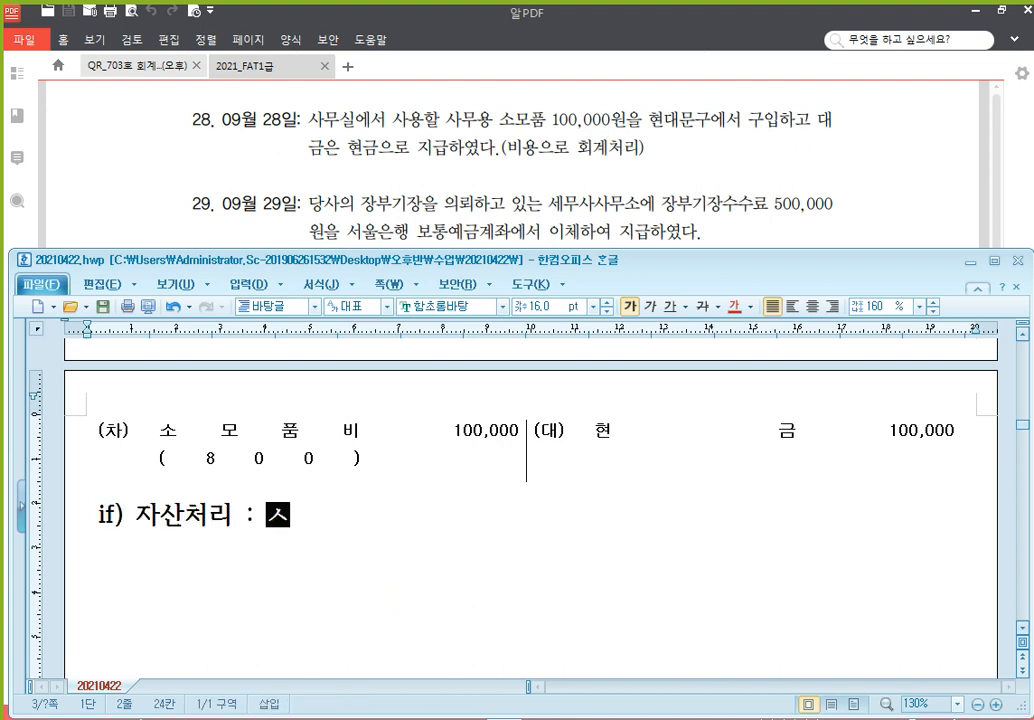
pyautogui.write('소모품')
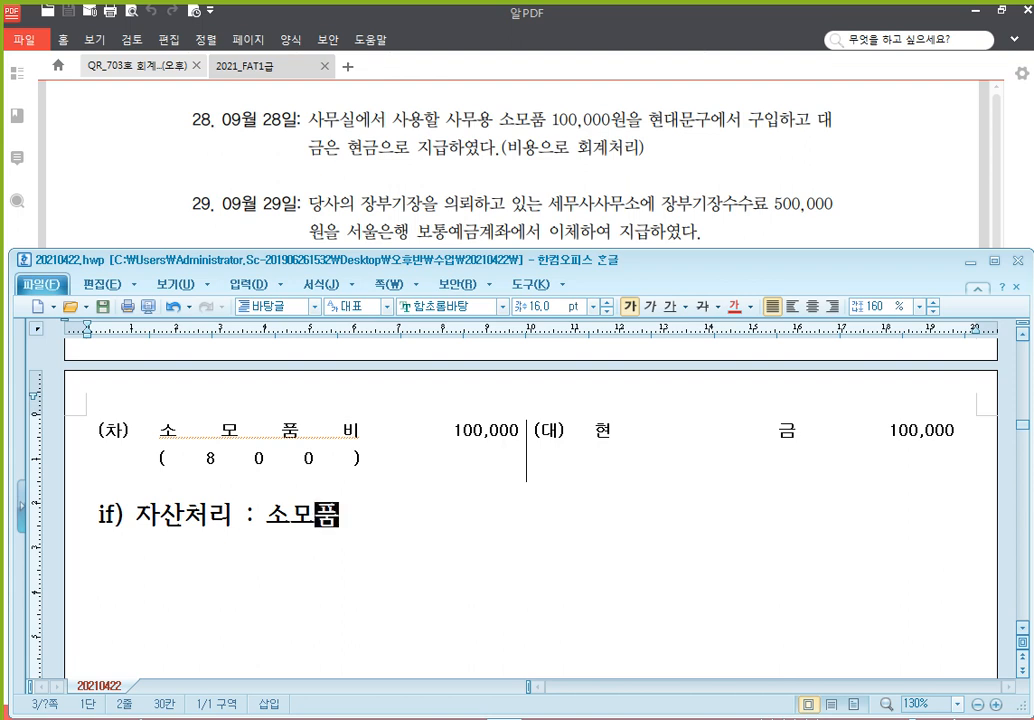
# Insert a blank journal table below the note and enter 보통예금 with (서울은행) beneath it and 500,000 on its (대) side
pyautogui.press('Return')
pyautogui.write('(차)\t(대)')
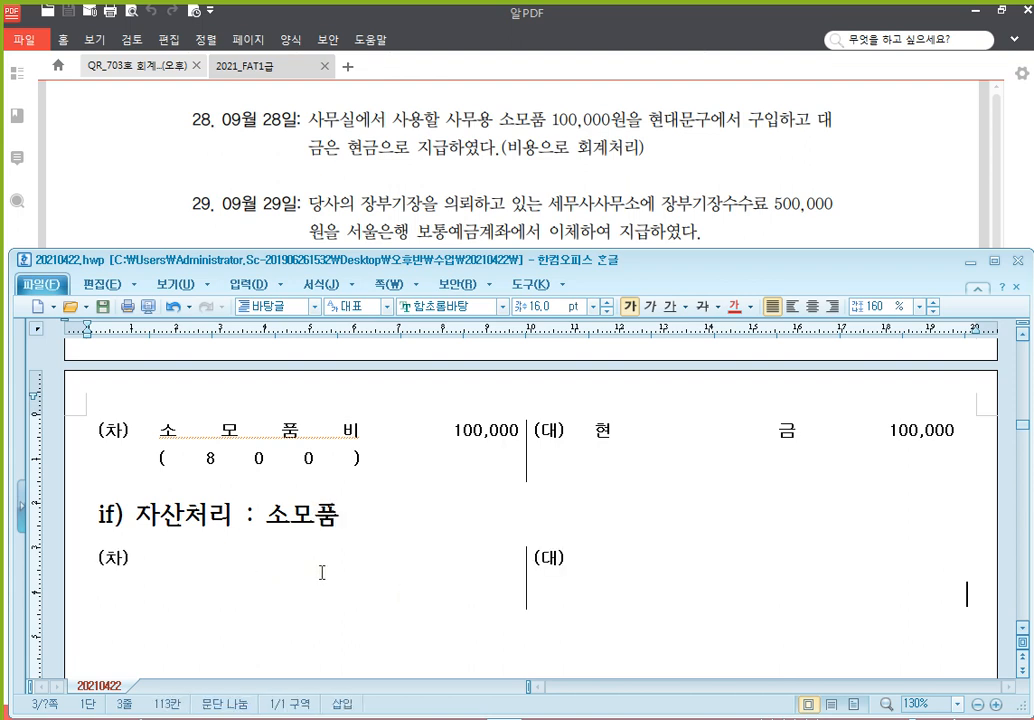
pyautogui.scroll(-2, 323, 571)
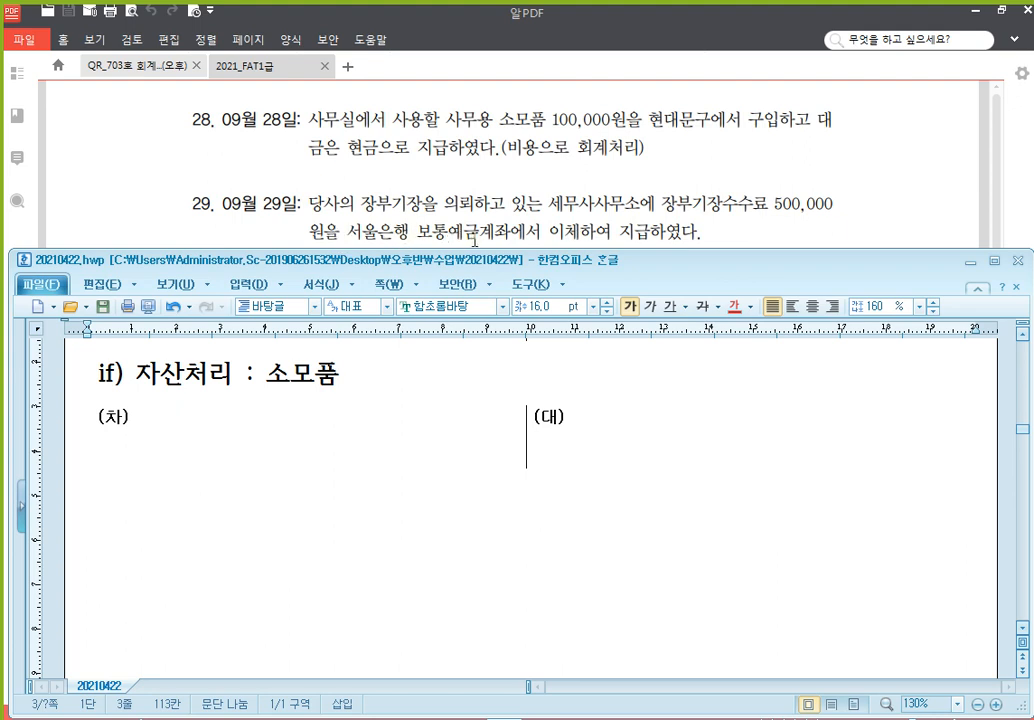
pyautogui.click(632, 438)
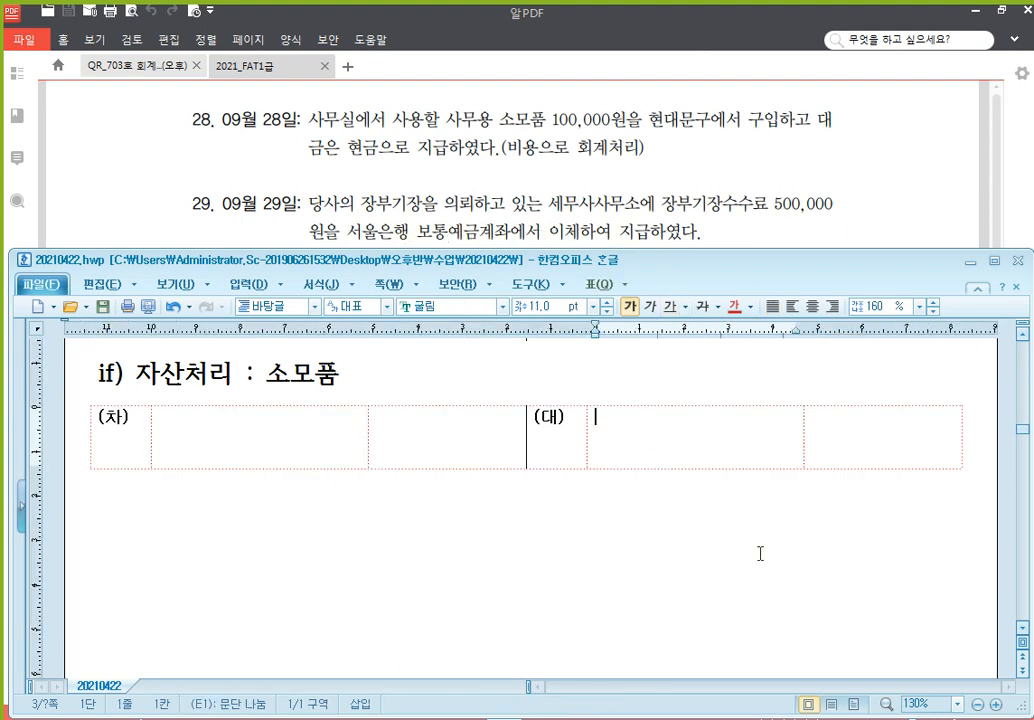
pyautogui.write('ㅂ보통예금')
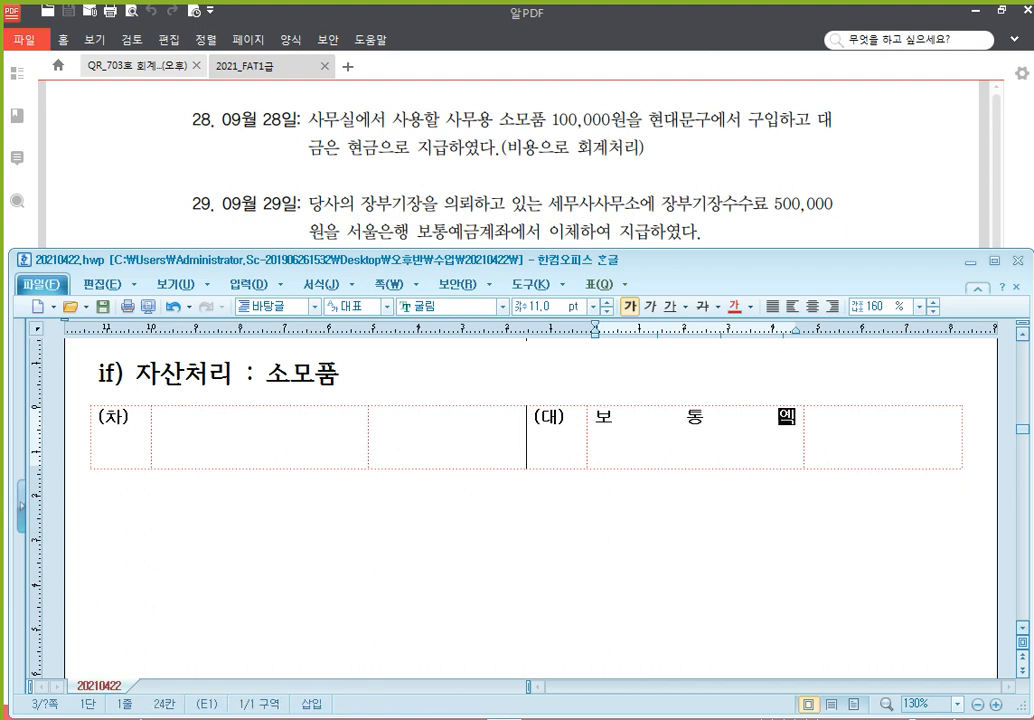
pyautogui.press('Return')
pyautogui.write('(서울은행')
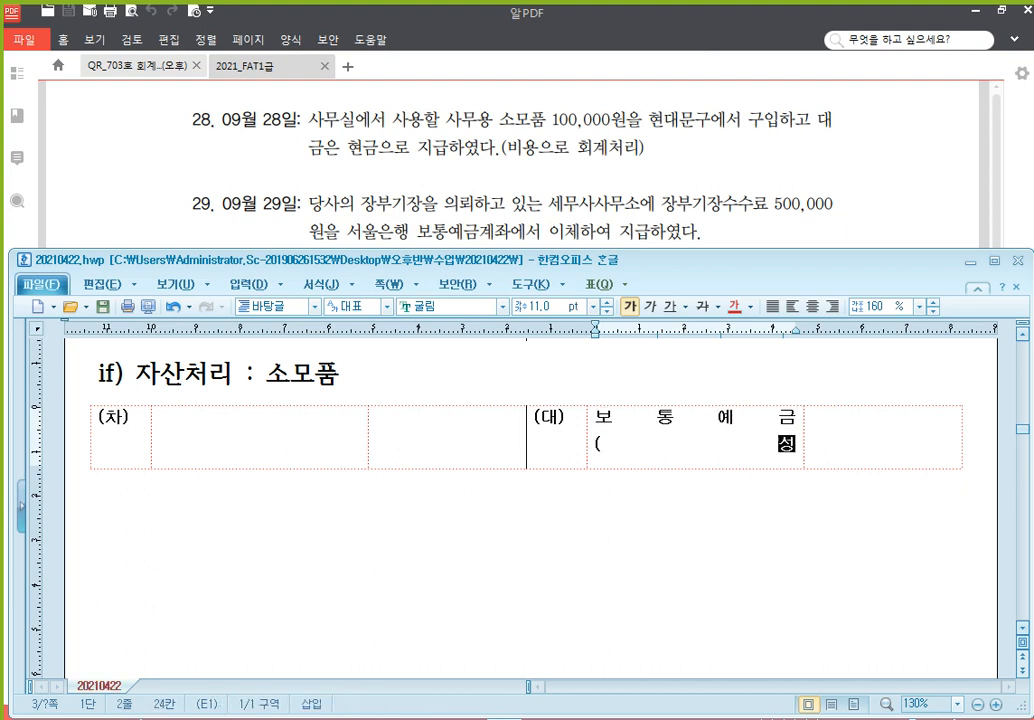
pyautogui.write(')')
pyautogui.press('Tab')
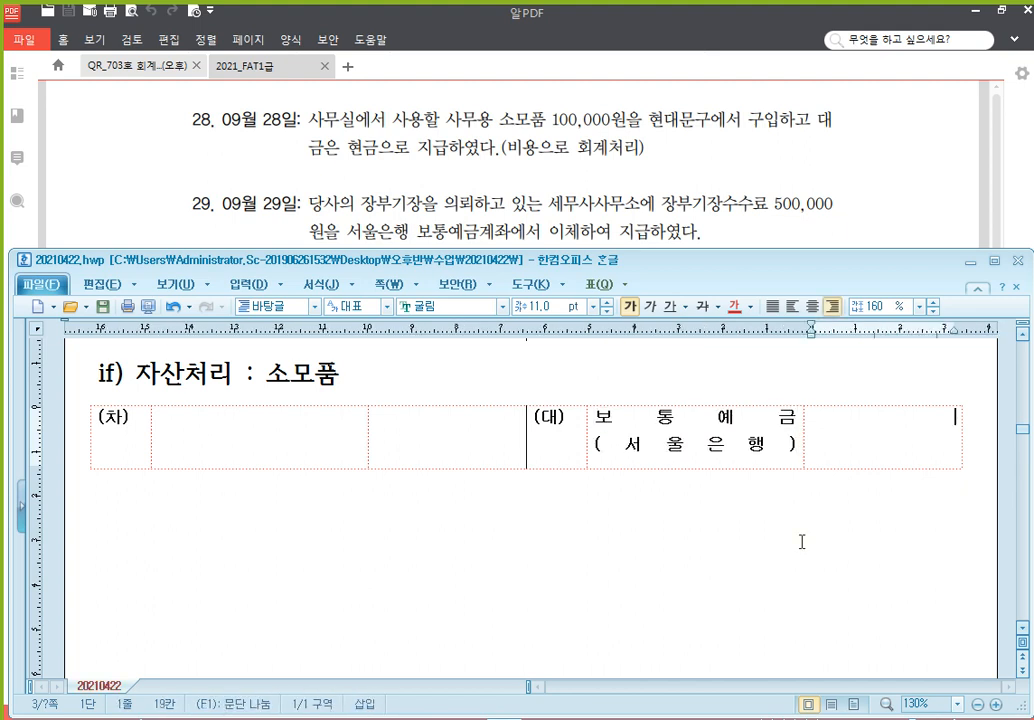
pyautogui.write('500,000')
# Enter 수수료비용 with (800) beneath it and the amount 500,000 on the (차) side of the bookkeeping fee entry
pyautogui.click(265, 438)
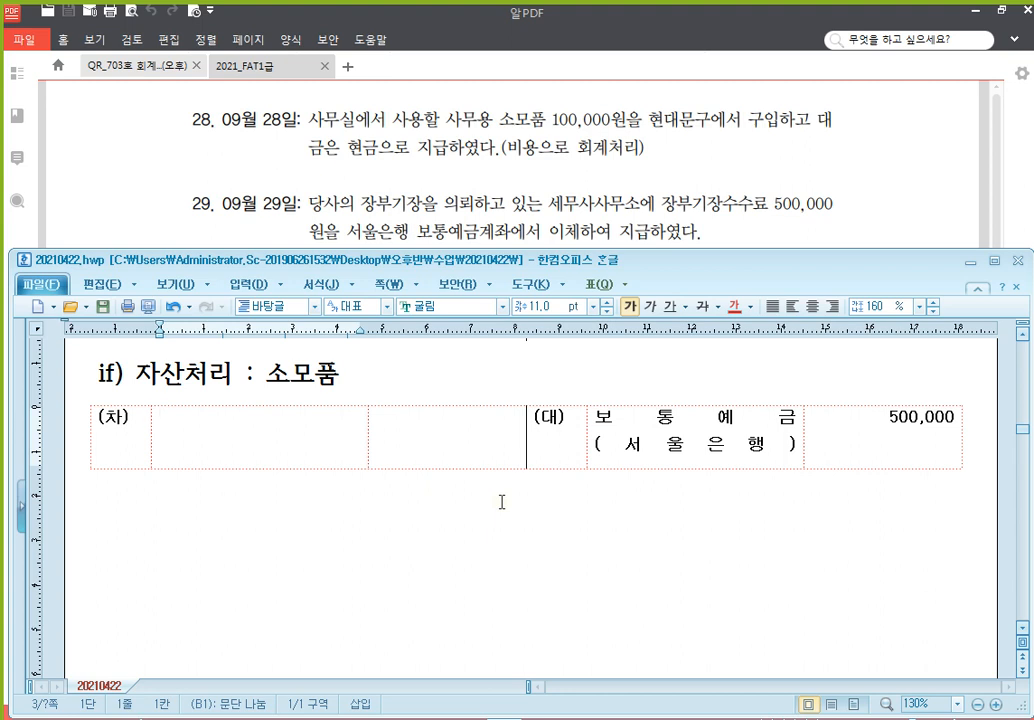
pyautogui.write('수수료비용')
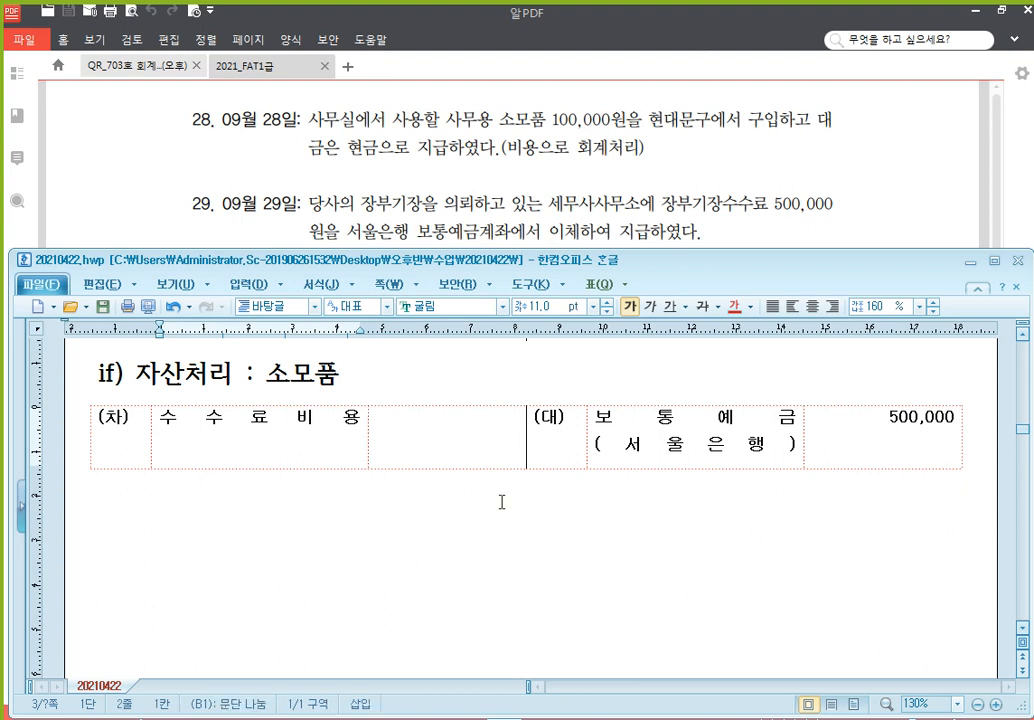
pyautogui.press('Return')
pyautogui.write('(800)')
pyautogui.press('Tab')
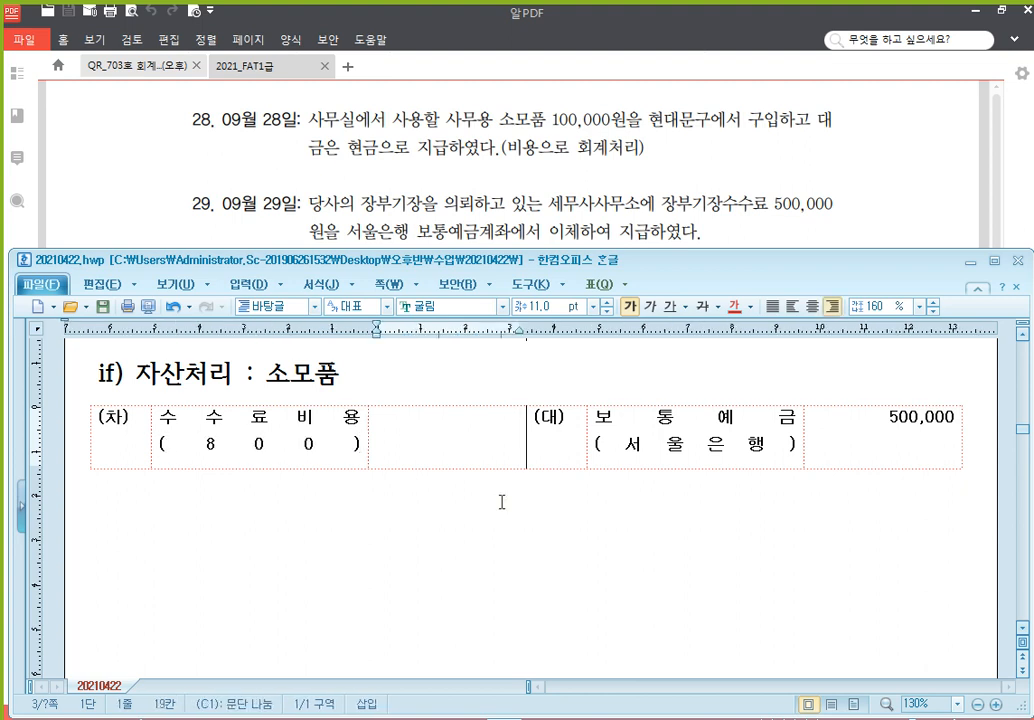
pyautogui.write('500,000')
# Insert a blank journal table below the 수수료비용 entry and enter 현금 150,000 on its (대) side for the September 30 banner cost
pyautogui.click(378, 490)
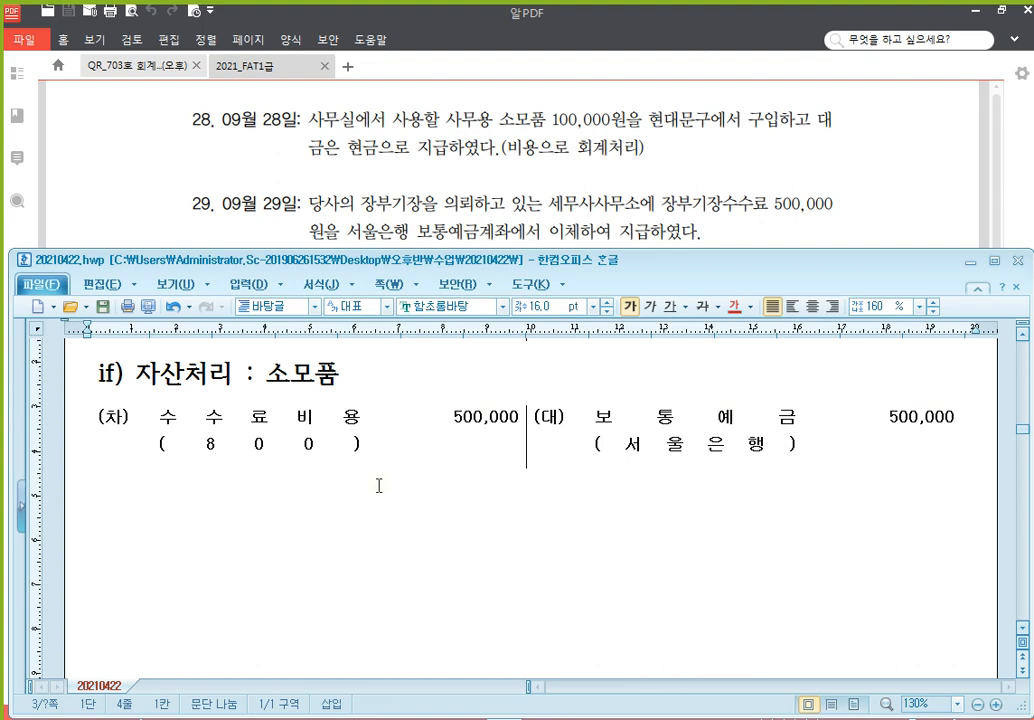
pyautogui.click(801, 220)
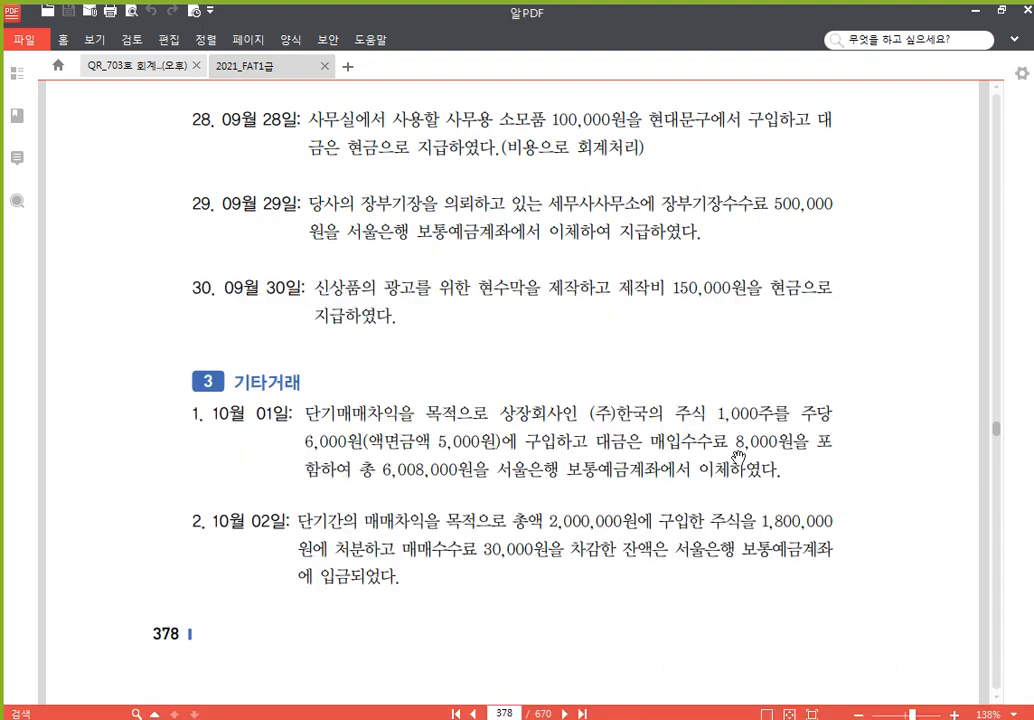
pyautogui.scroll(-2, 596, 370)
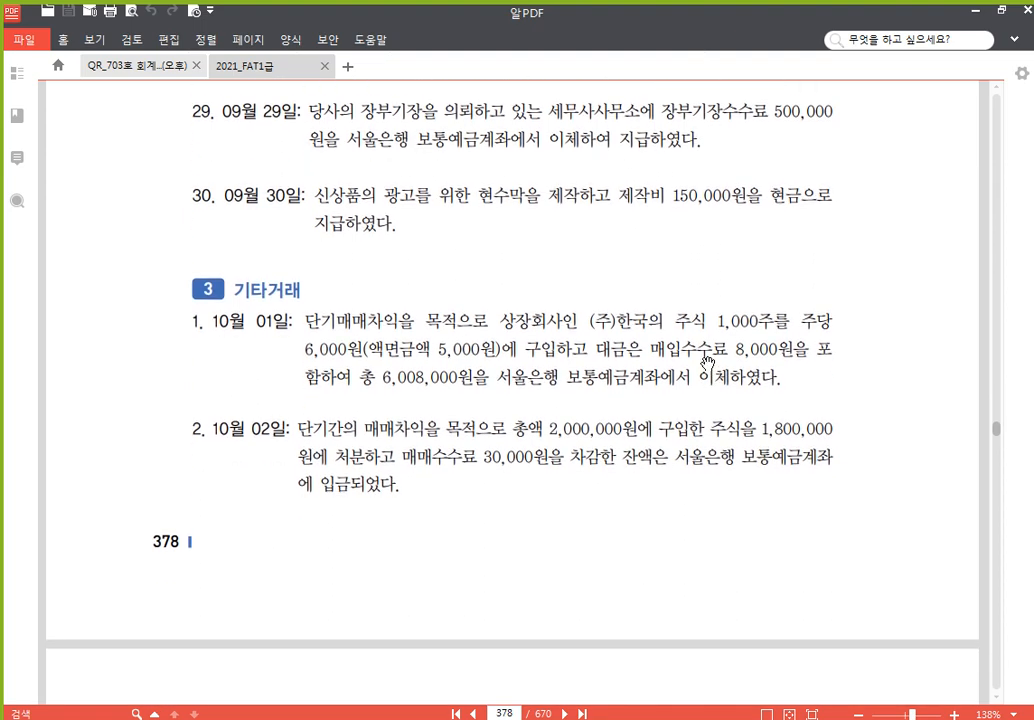
pyautogui.click(387, 715)
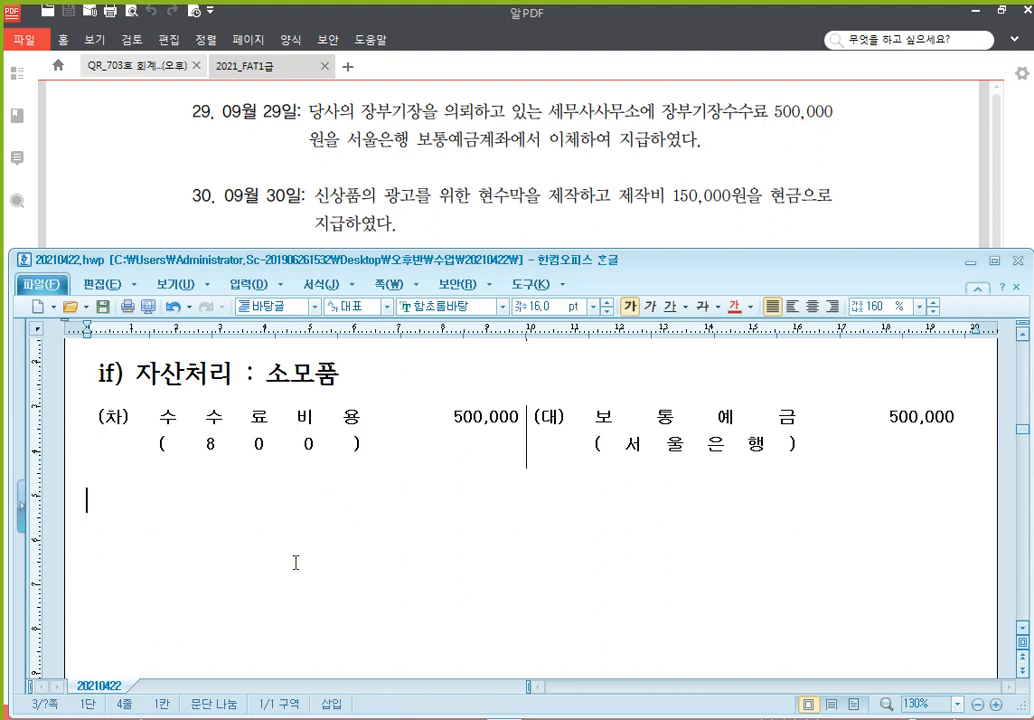
pyautogui.write('(차) (대)')
pyautogui.scroll(-2, 350, 478)
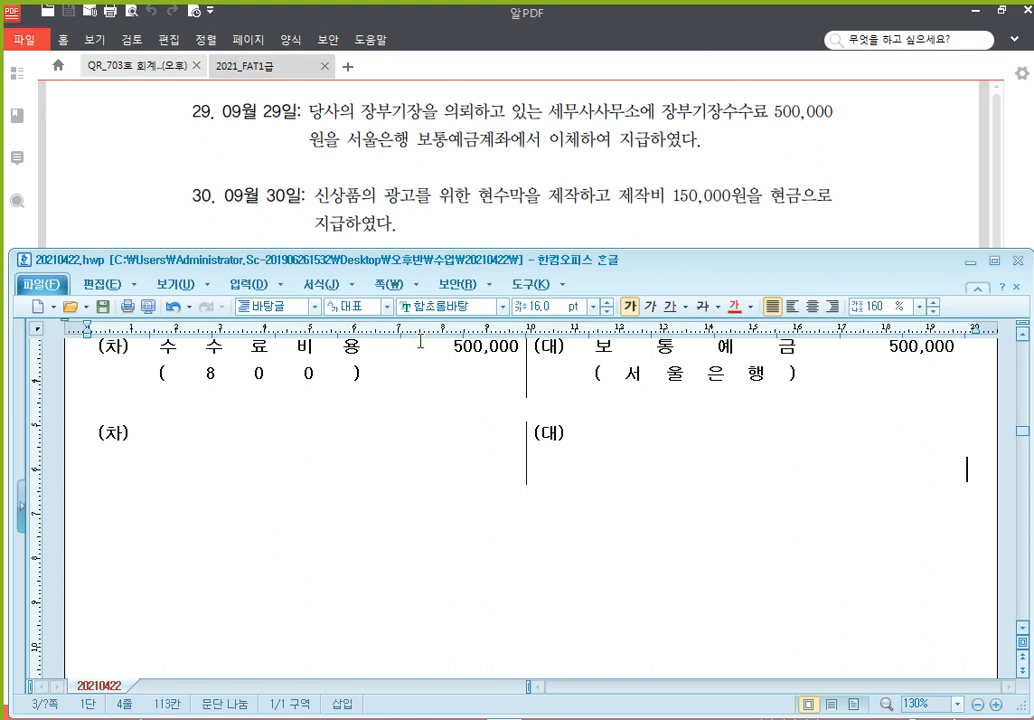
pyautogui.click(713, 436)
pyautogui.write('현금')
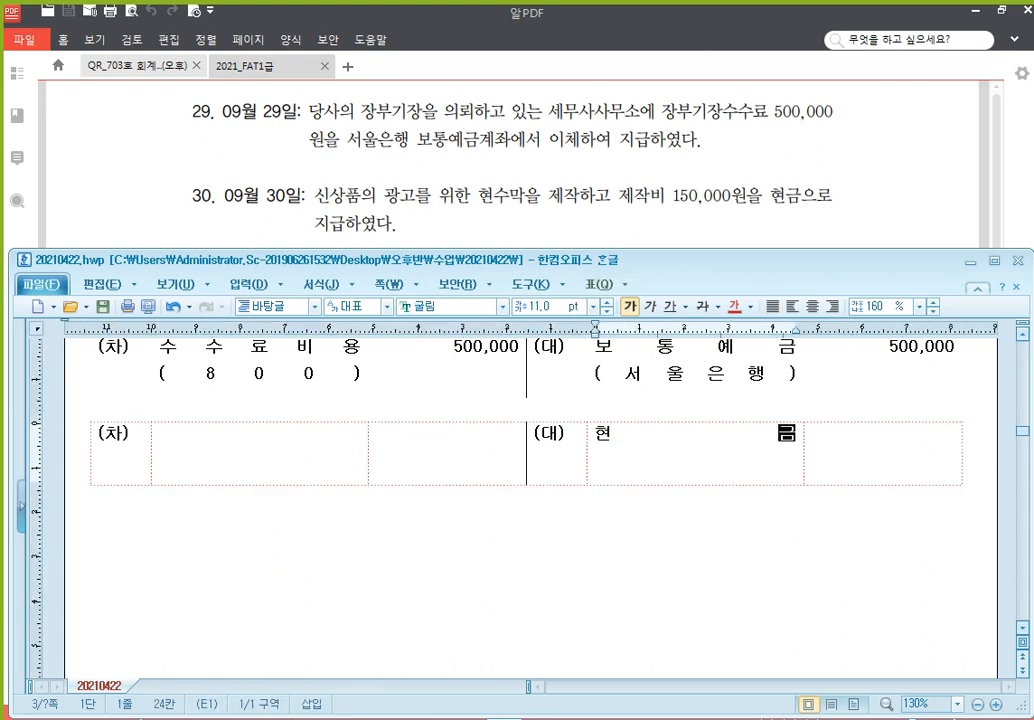
pyautogui.press('Tab')
pyautogui.write('150,000')
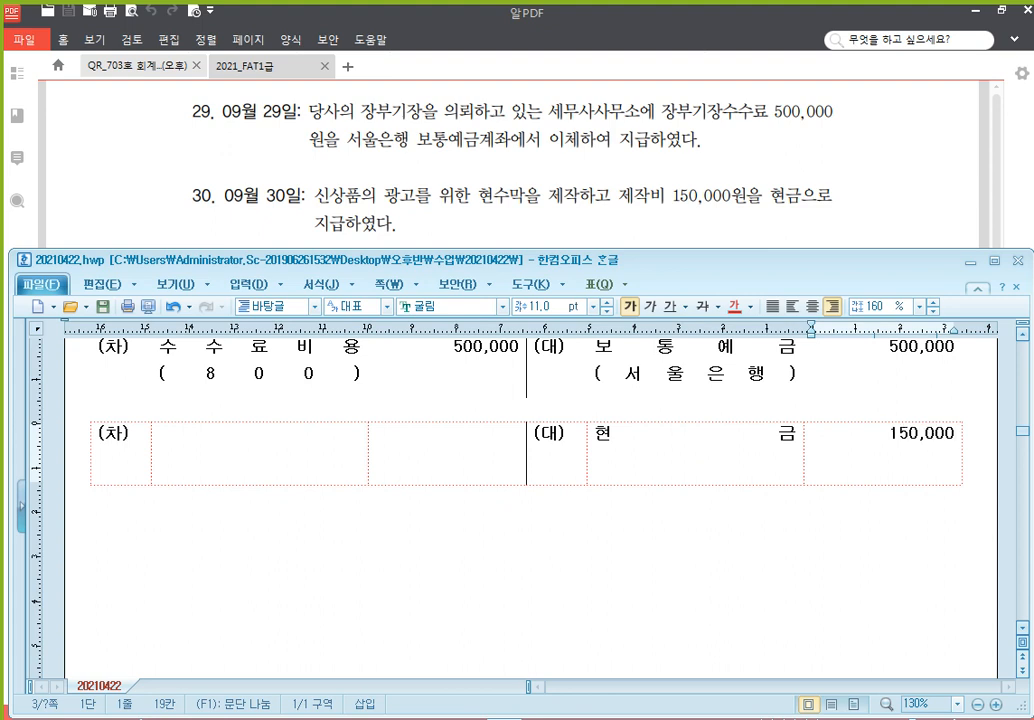
# Enter 광고선전비 and the amount 150,000 on the (차) side of the banner production entry
pyautogui.click(265, 440)
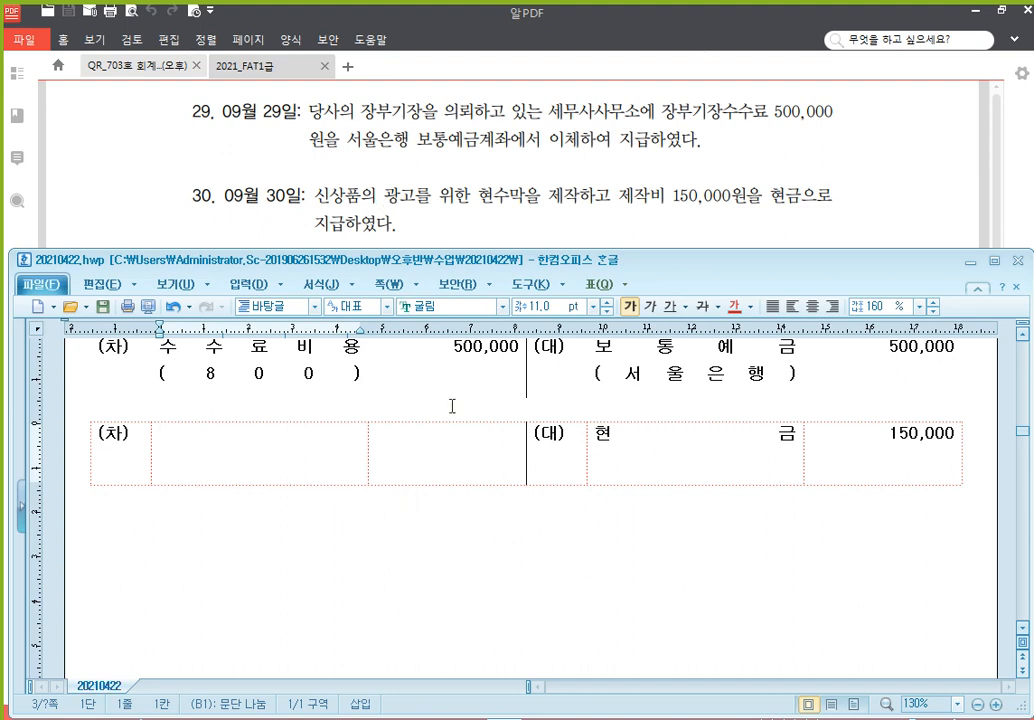
pyautogui.write('광고선전ㅂ')
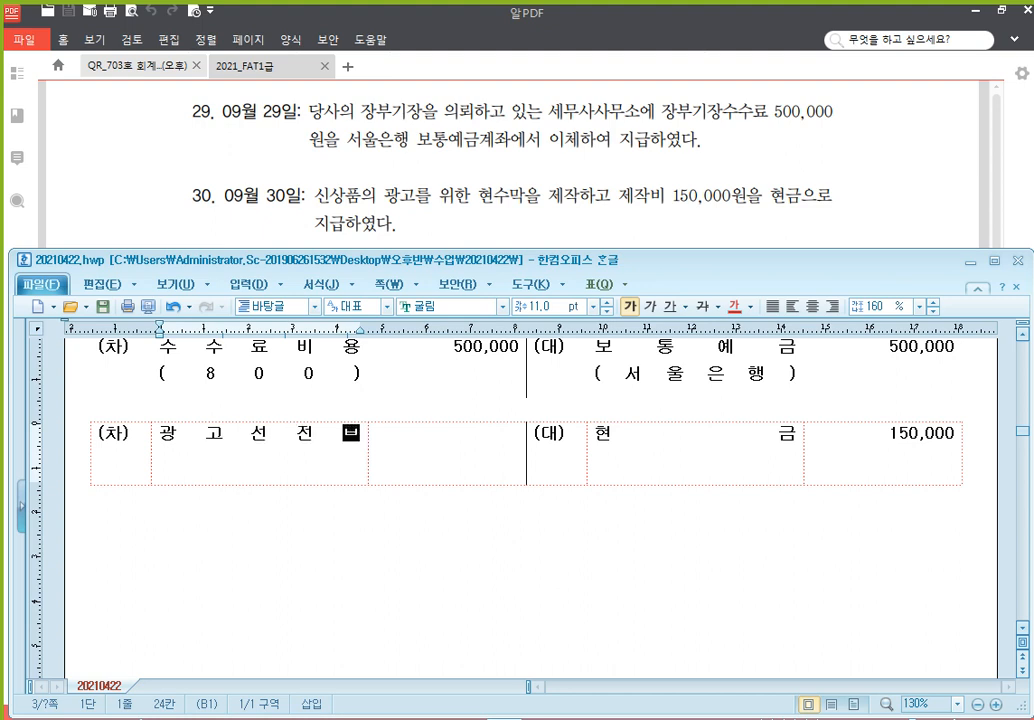
pyautogui.write('ㅣ')
pyautogui.press('Tab')
pyautogui.write('150')
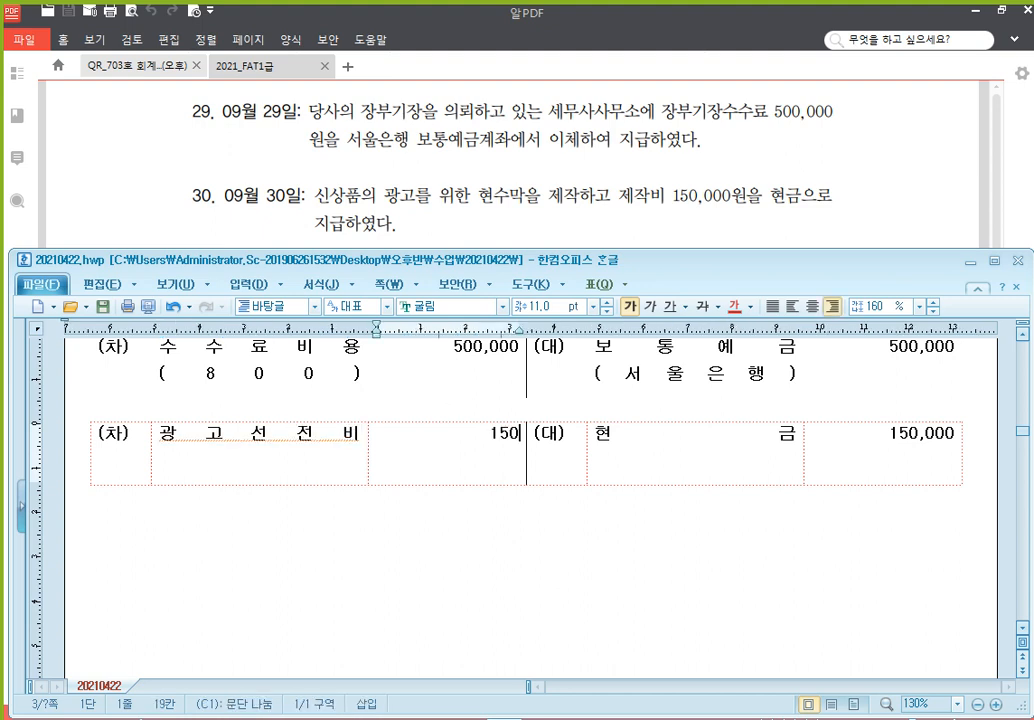
pyautogui.write(',000')
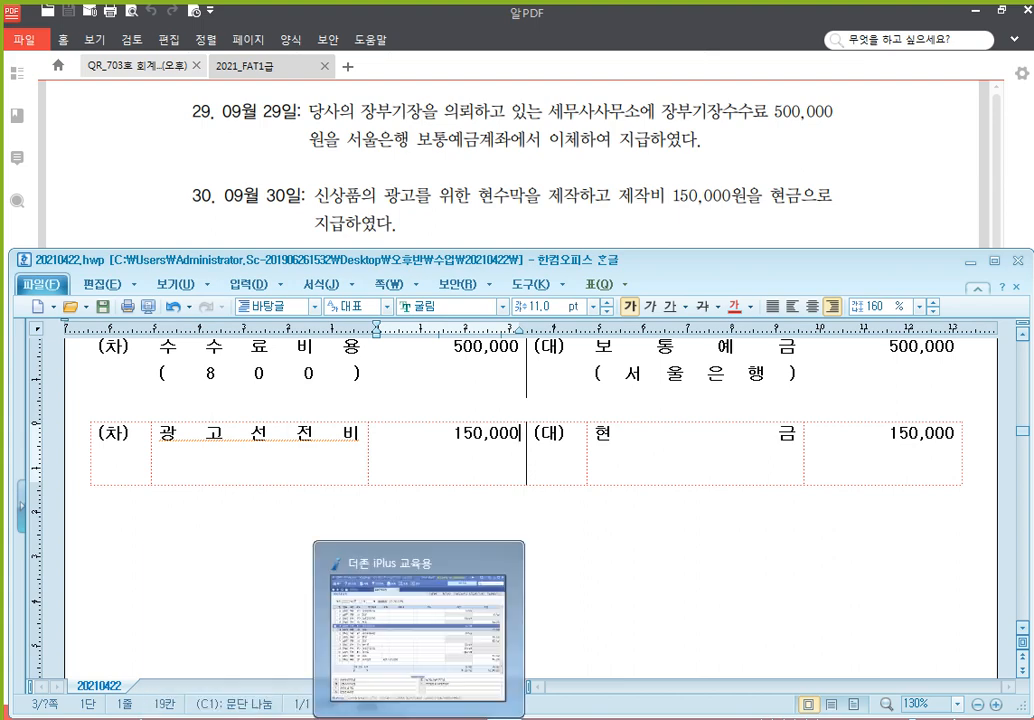
# Switch to 더존 iPlus and start a new 차변 line dated the 22nd in the September general vouchers
pyautogui.click(419, 719)
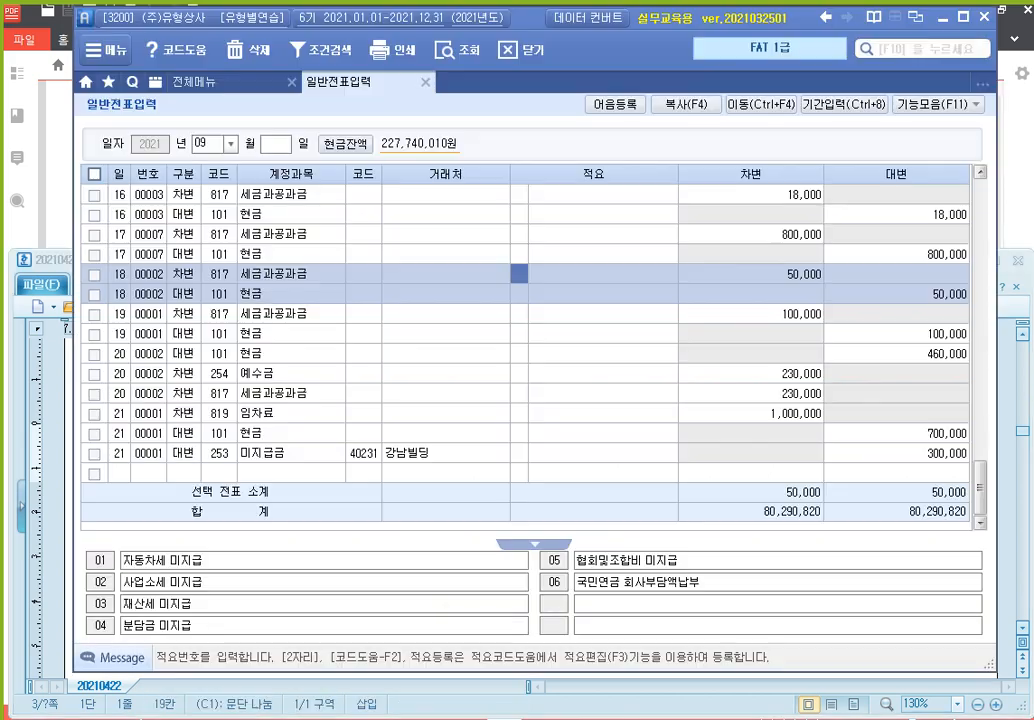
pyautogui.click(133, 473)
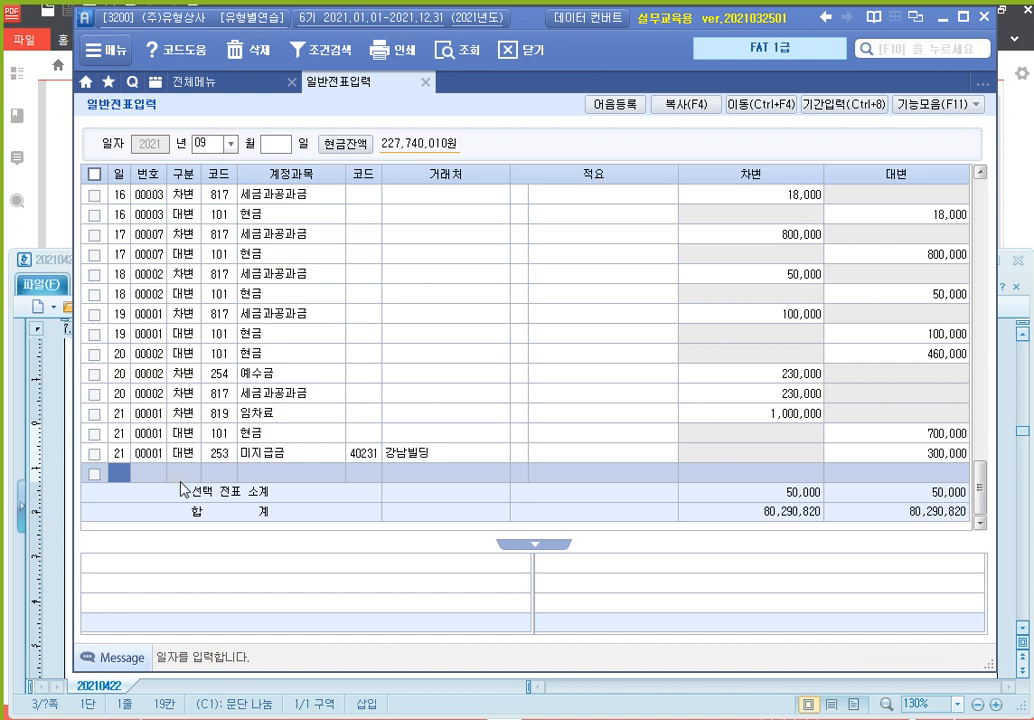
pyautogui.write('22')
pyautogui.press('Return')
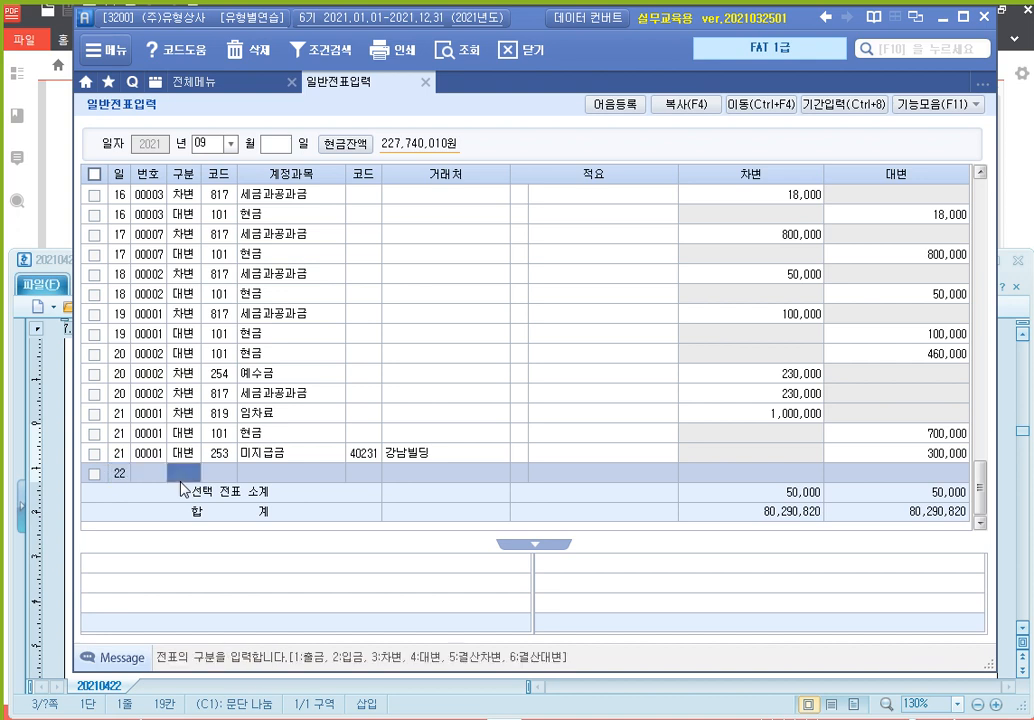
pyautogui.write('3')
pyautogui.press('Return')
# Assign account 820 수선비 to the 차변 line of the 22nd and enter 90,000 as its amount
pyautogui.write('수선')
pyautogui.press('Return')
pyautogui.press('Down')
pyautogui.press('Down')
pyautogui.press('Down')
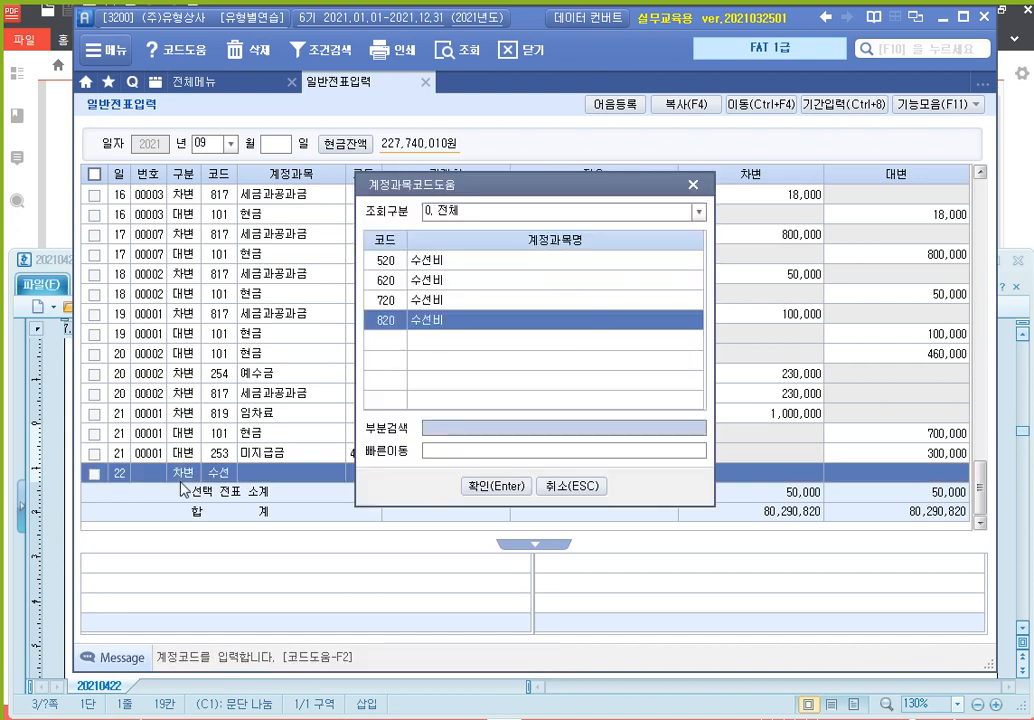
pyautogui.press('Return')
pyautogui.press('Return')
pyautogui.press('Return')
pyautogui.press('Return')
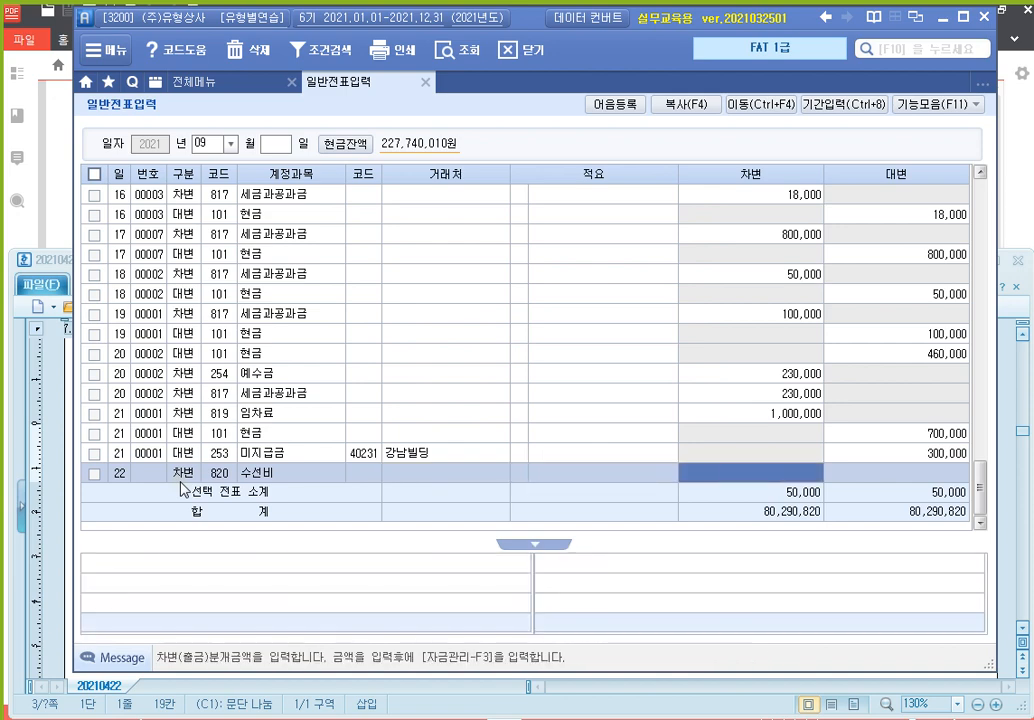
pyautogui.write('900000')
pyautogui.press('Return')
# Add the matching 대변 line for the 22nd with account 101 현금 and the amount 90,000
pyautogui.write('4')
pyautogui.press('Return')
pyautogui.write('1')
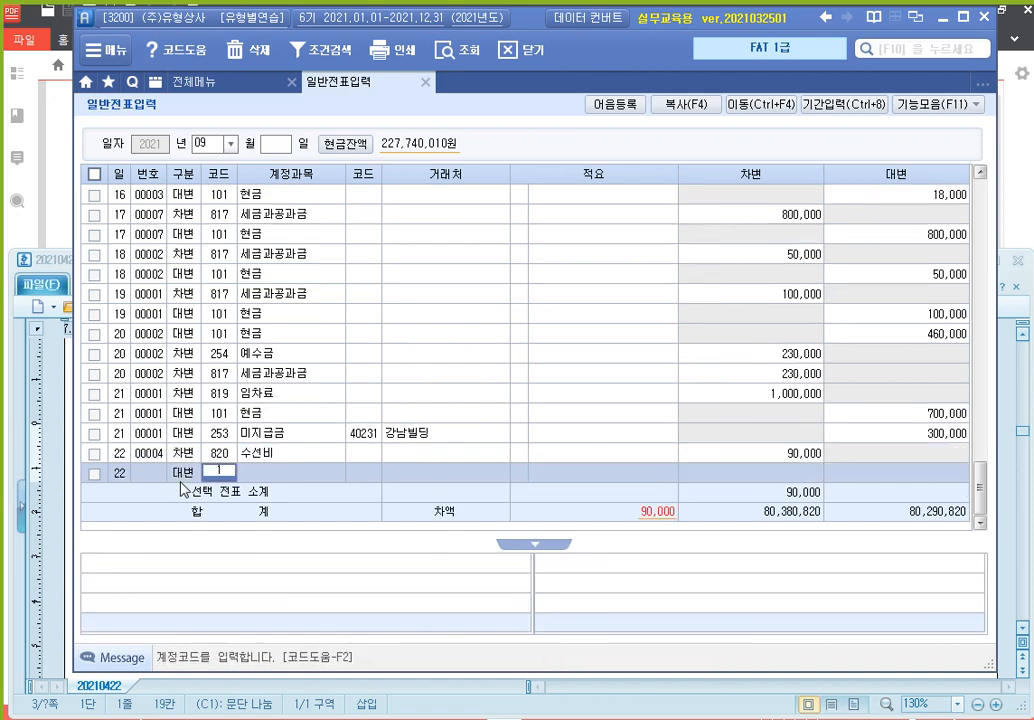
pyautogui.write('01')
pyautogui.press('Return')
pyautogui.press('Return')
pyautogui.press('Return')
pyautogui.press('Return')
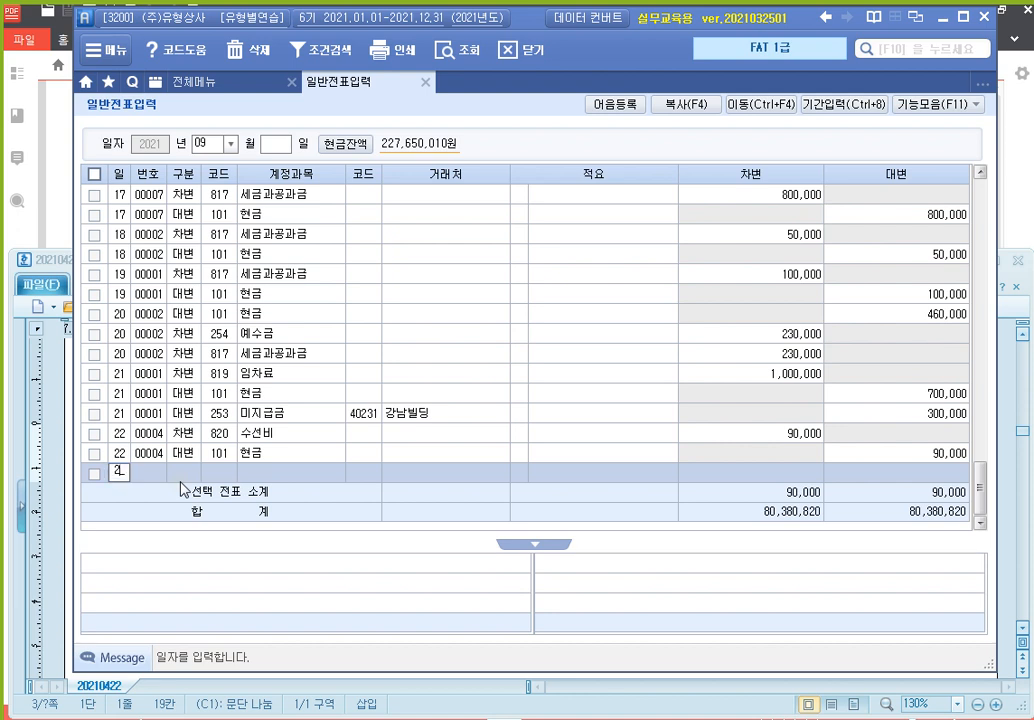
# Add a 차변 line dated the 23rd with account 821 보험료 and the amount 1,200,000
pyautogui.write('23')
pyautogui.press('Return')
pyautogui.write('1')
pyautogui.press('Return')
pyautogui.hotkey('shift', 'Tab')
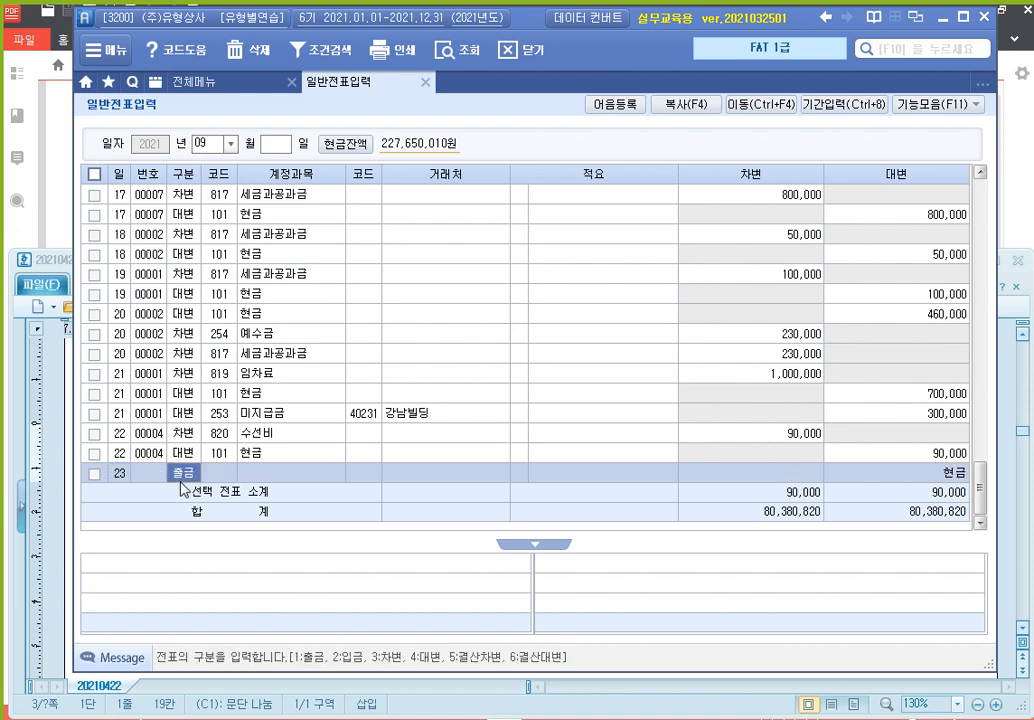
pyautogui.write('3')
pyautogui.press('Return')
pyautogui.write('821')
pyautogui.press('Return')
pyautogui.press('Return')
pyautogui.press('Return')
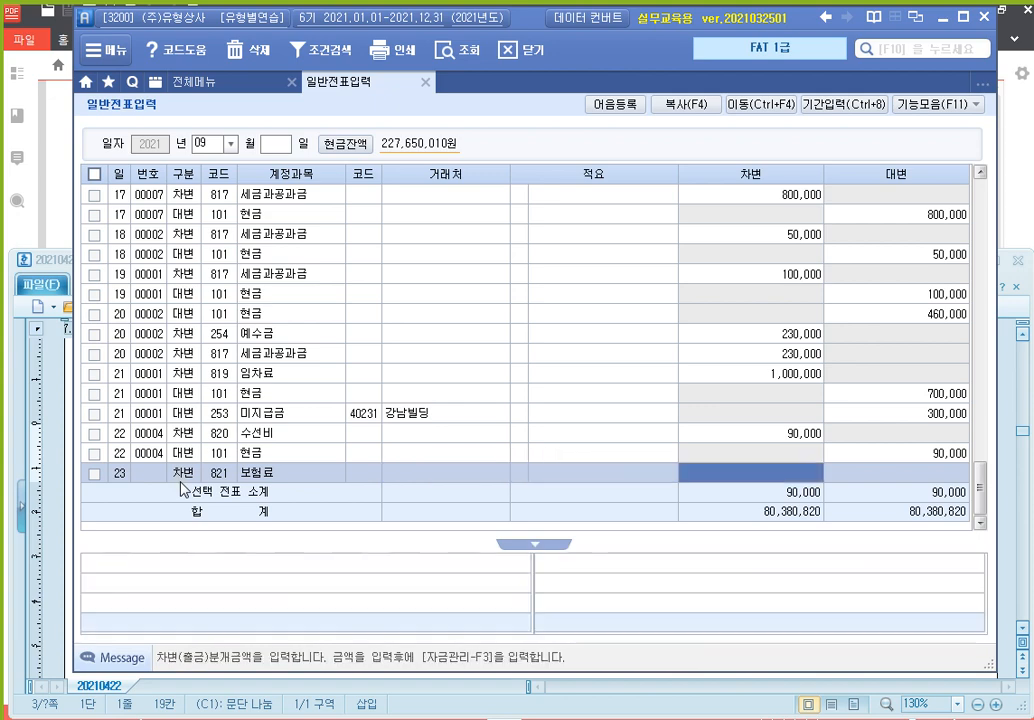
pyautogui.write('1200000')
pyautogui.press('Return')
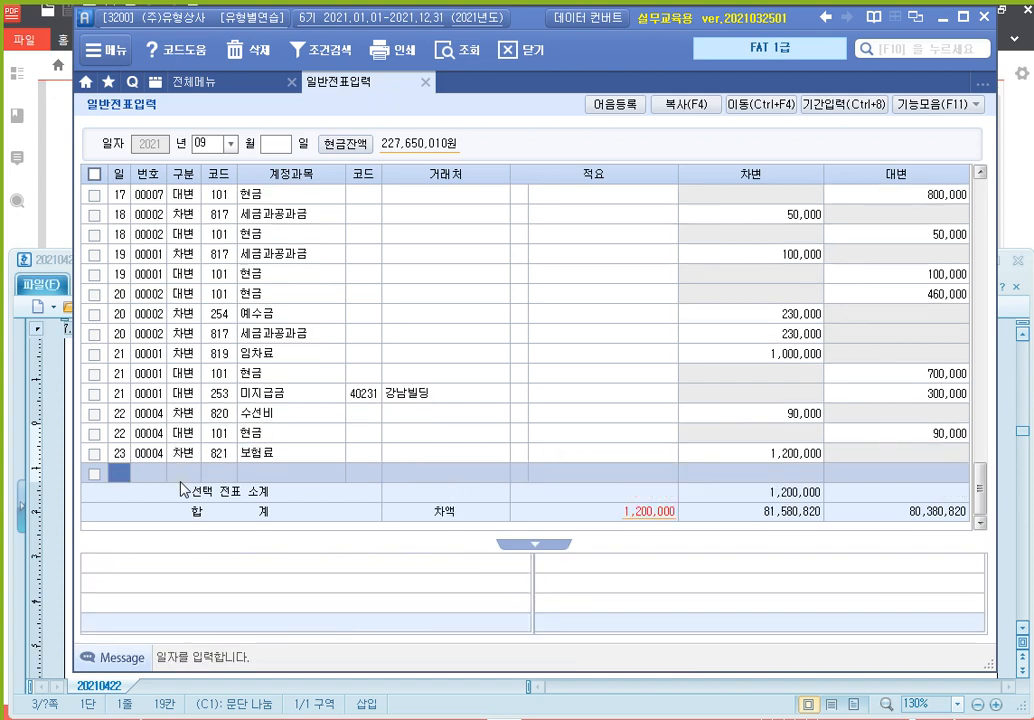
# Add the matching 대변 line for the 23rd with account 101 현금 and the amount 1,200,000
pyautogui.press('Return')
pyautogui.write('4')
pyautogui.press('Return')
pyautogui.write('101')
pyautogui.press('Return')
pyautogui.press('Return')
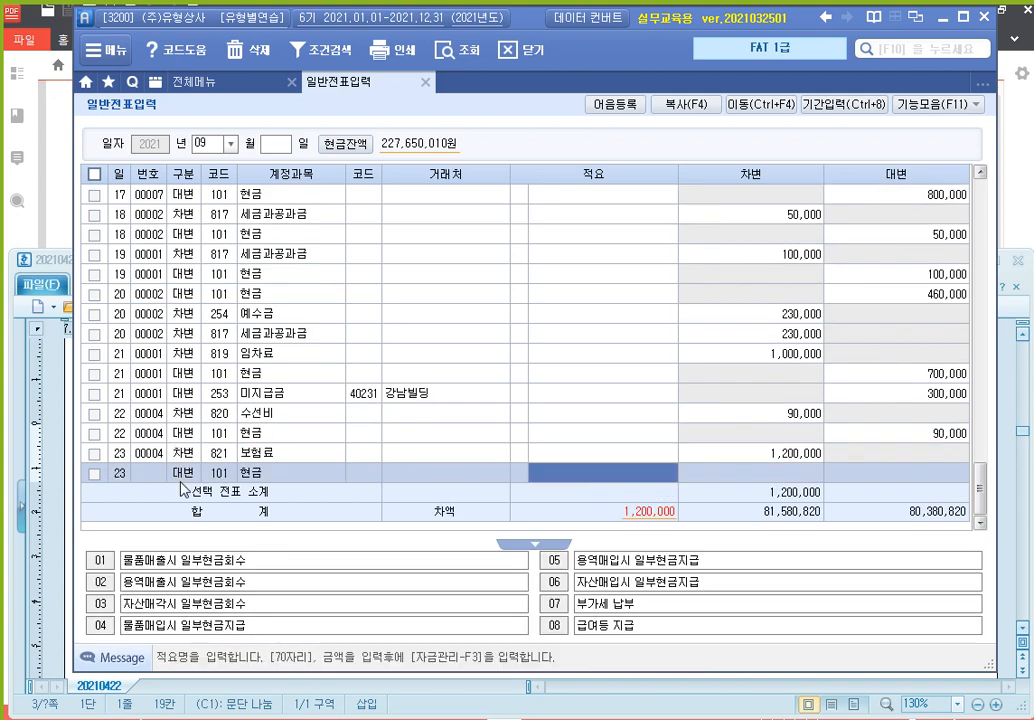
pyautogui.press('Return')
pyautogui.write('1200000')
pyautogui.press('Return')
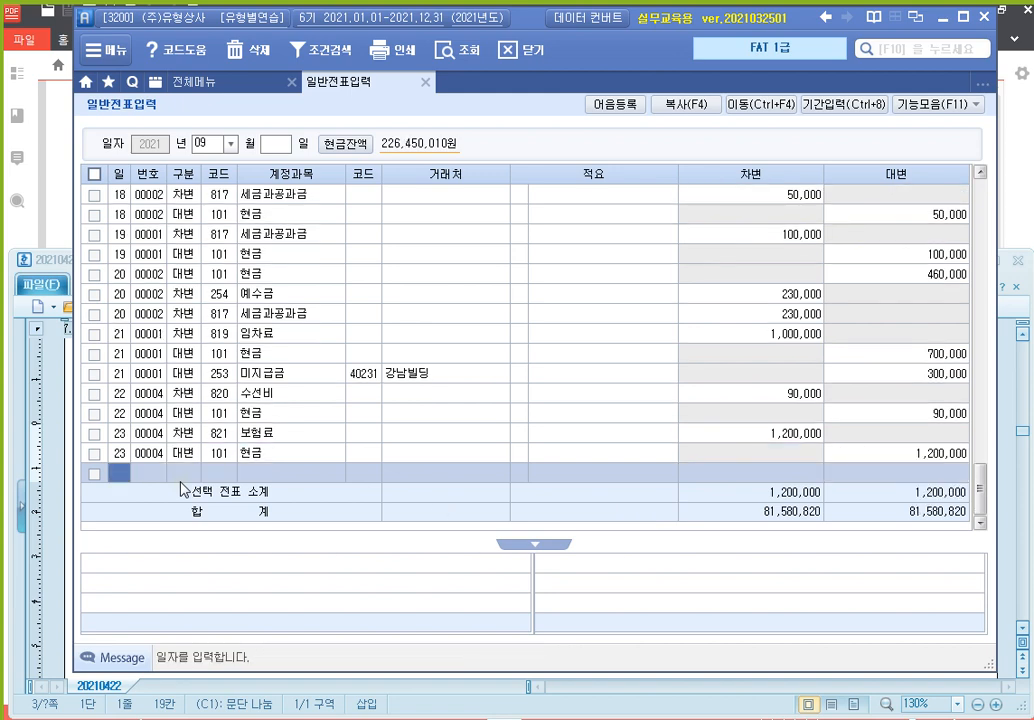
# Add a 차변 line dated the 24th with account 822 차량유지비 and the amount 40,000
pyautogui.write('24')
pyautogui.press('Return')
pyautogui.write('3')
pyautogui.press('Return')
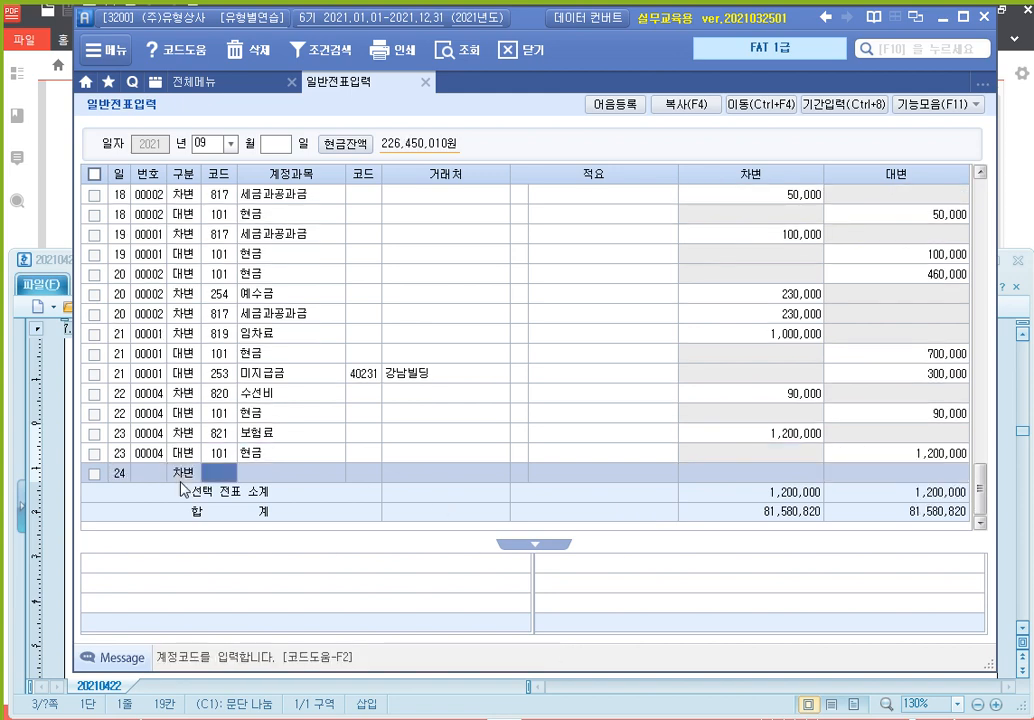
pyautogui.write('822')
pyautogui.press('Return')
pyautogui.press('Return')
pyautogui.press('Return')
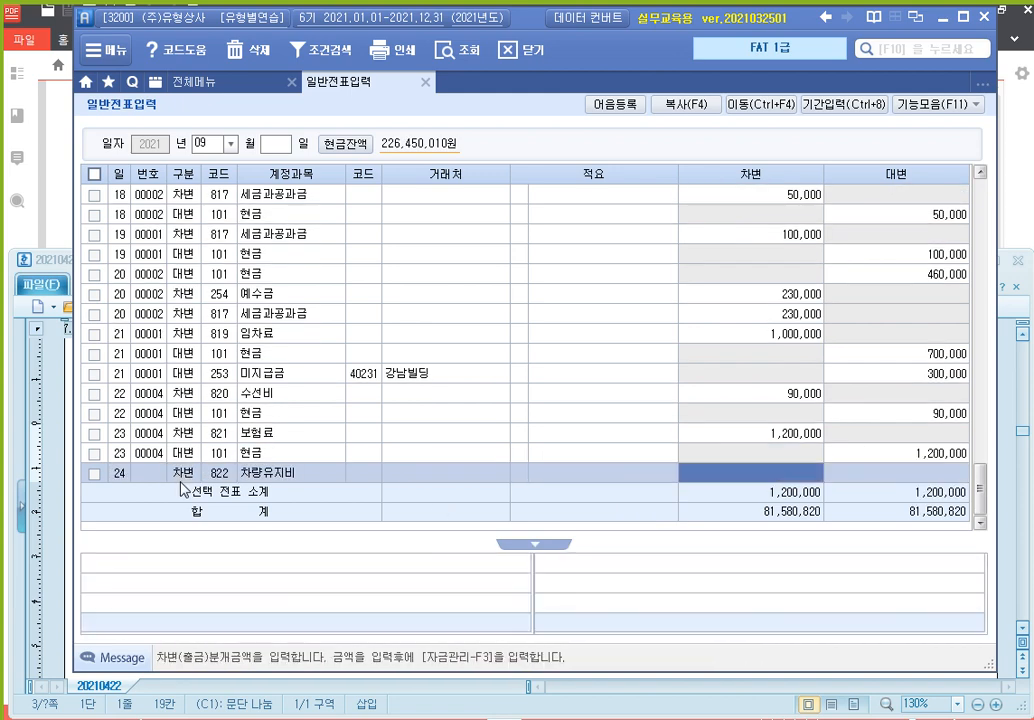
pyautogui.write('40,000')
pyautogui.press('Return')
# Add the matching 대변 line for the 24th with account 101 현금 and the amount 40,000
pyautogui.write('4')
pyautogui.press('Return')
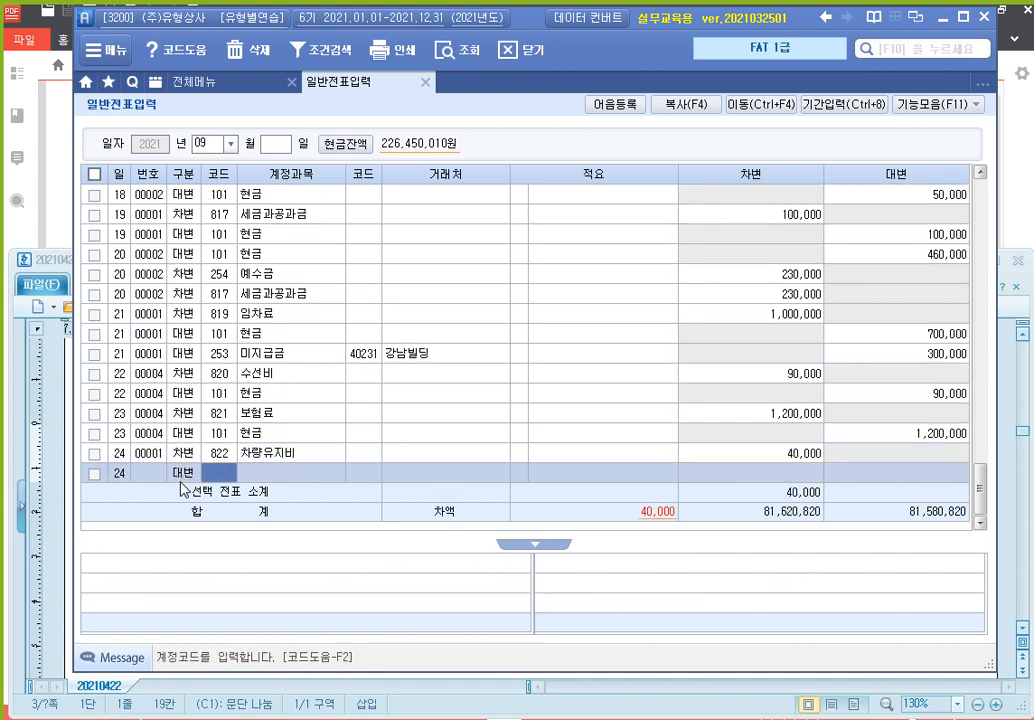
pyautogui.write('101')
pyautogui.press('Return')
pyautogui.press('Return')
pyautogui.press('Return')
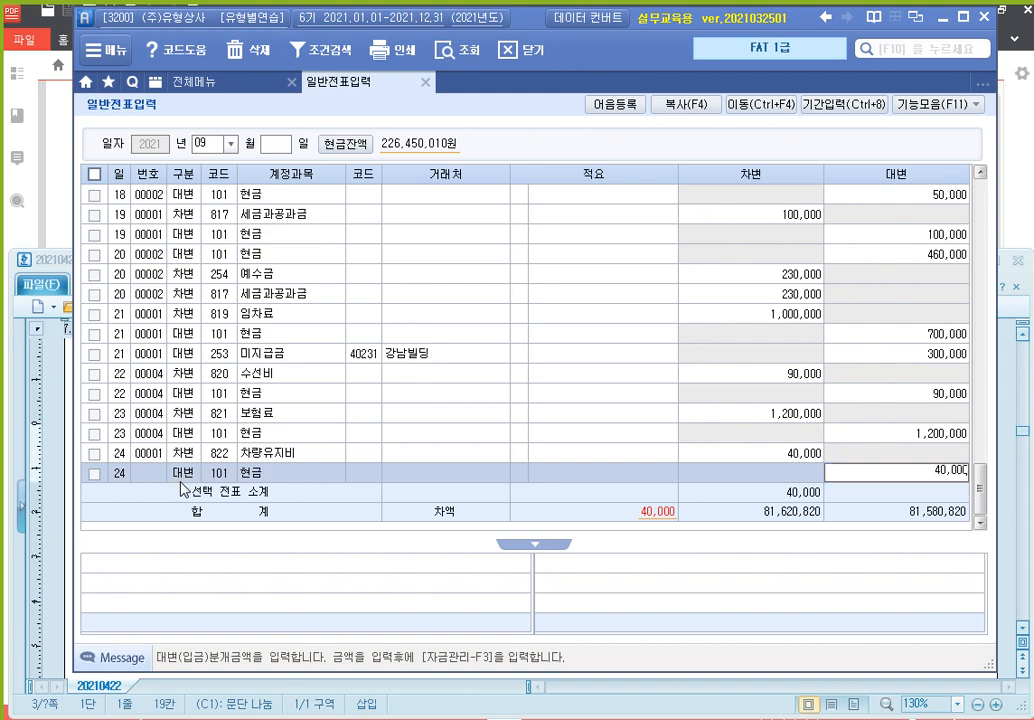
pyautogui.press('Return')
# Start a 차변 line dated the 25th and assign account 824 운반비 to it
pyautogui.write('25')
pyautogui.press('Return')
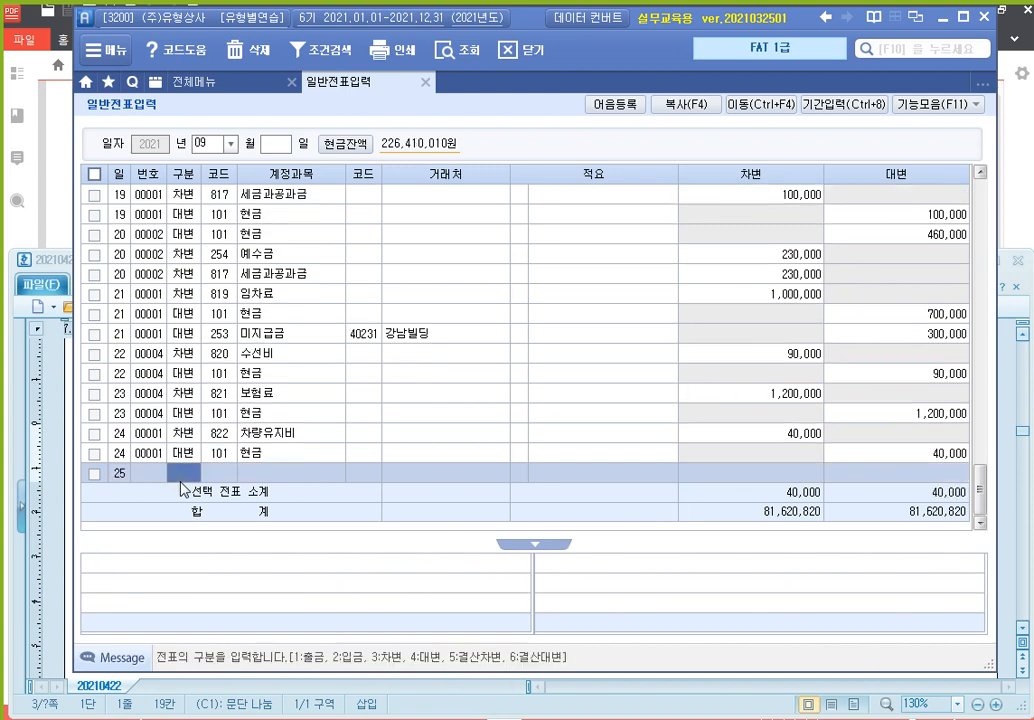
pyautogui.write('3')
pyautogui.press('Return')
pyautogui.write('운반')
pyautogui.press('Return')
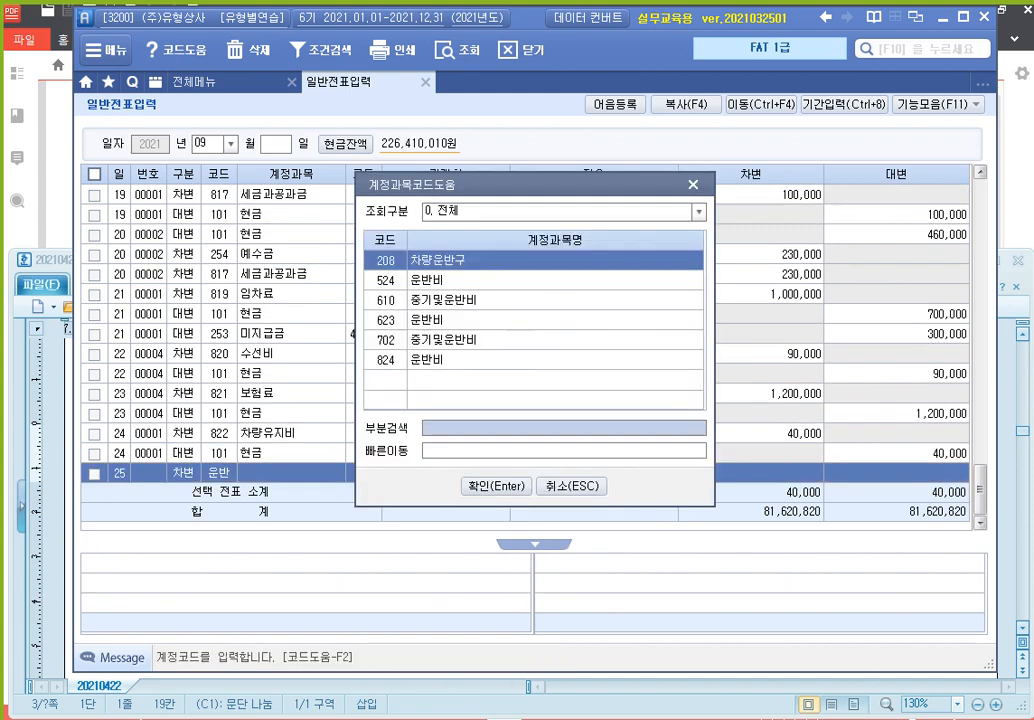
pyautogui.press('Down')
pyautogui.press('Down')
pyautogui.press('Down')
pyautogui.press('Down')
pyautogui.press('Down')
pyautogui.press('Return')
# Enter 20,000 as the 차변 amount of the 운반비 line, leaving its 거래처 and 적요 blank
pyautogui.press('Return')
pyautogui.press('Return')
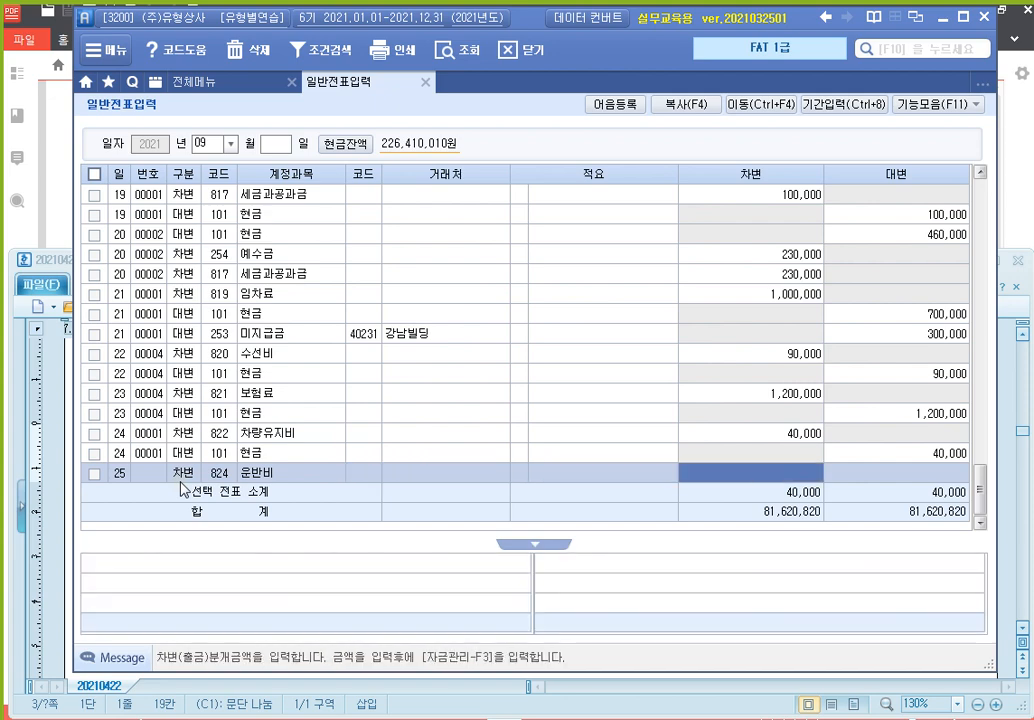
pyautogui.write('200000')
pyautogui.press('Return')
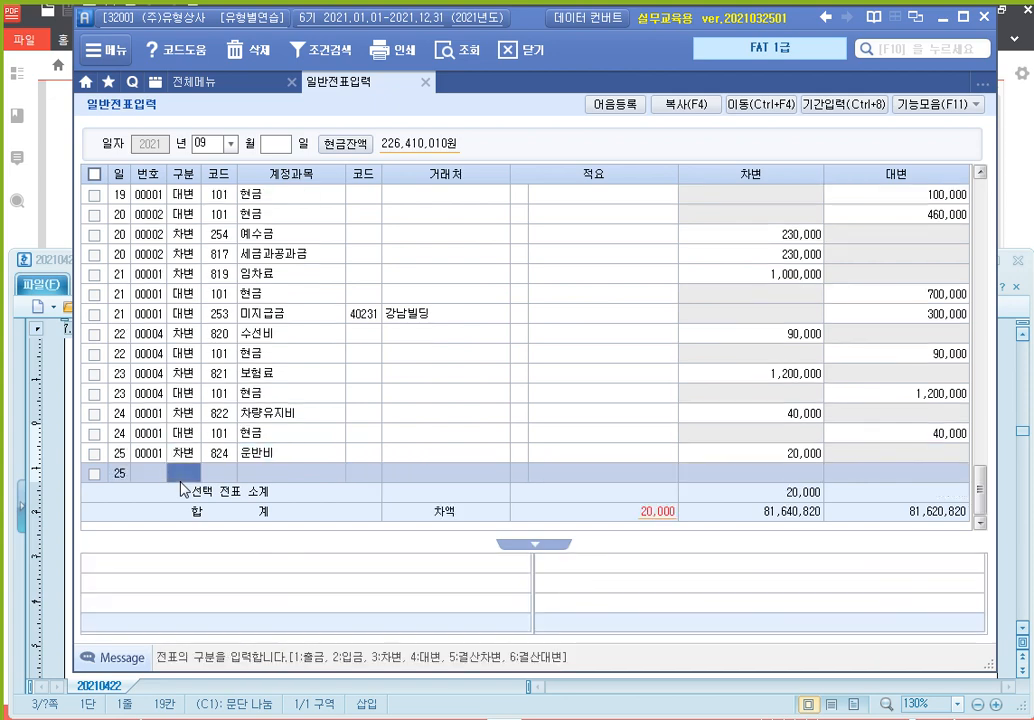
# Add the matching 대변 line for the 25th with account 101 현금 and the amount 20,000
pyautogui.write('4')
pyautogui.press('Return')
pyautogui.write('101')
pyautogui.press('Return')
pyautogui.press('Return')
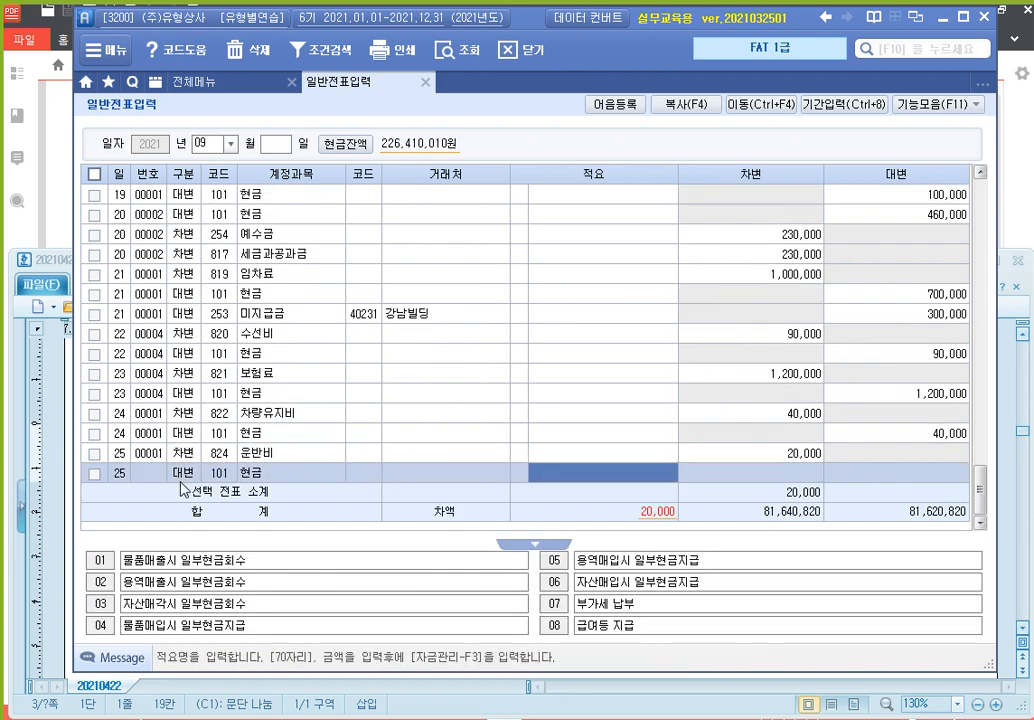
pyautogui.press('Return')
pyautogui.press('Return')
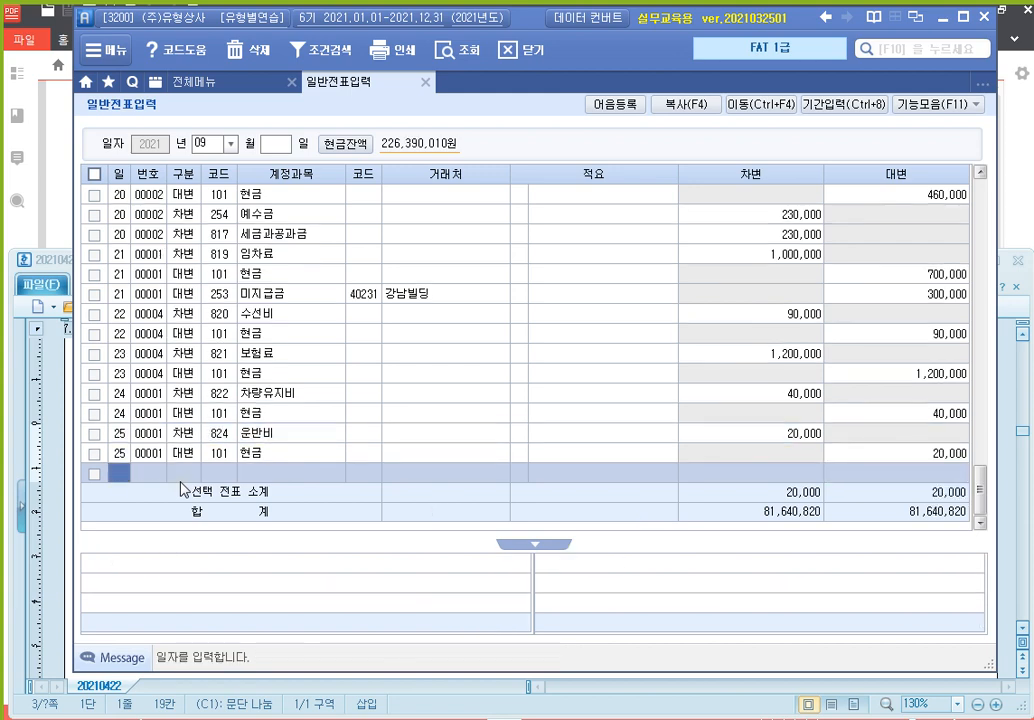
# Add a 차변 line dated the 26th with account 825 교육훈련비 and the amount 300,000
pyautogui.write('26')
pyautogui.press('Return')
pyautogui.write('3')
pyautogui.press('Return')
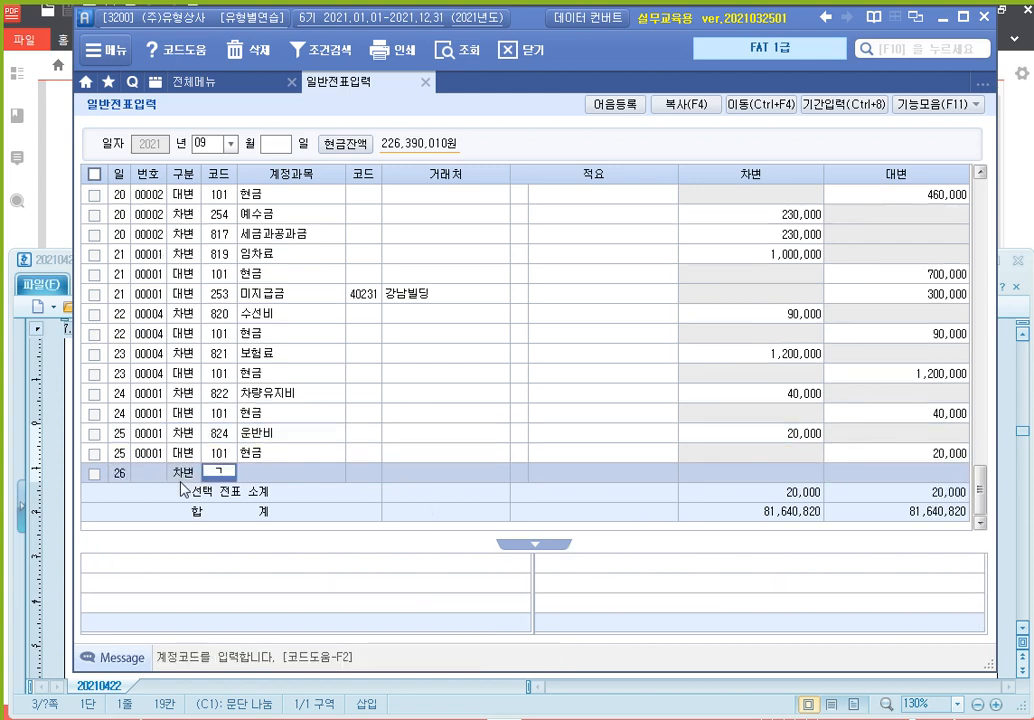
pyautogui.write('교육')
pyautogui.press('Return')
pyautogui.press('Down')
pyautogui.press('Down')
pyautogui.press('Down')
pyautogui.press('Return')
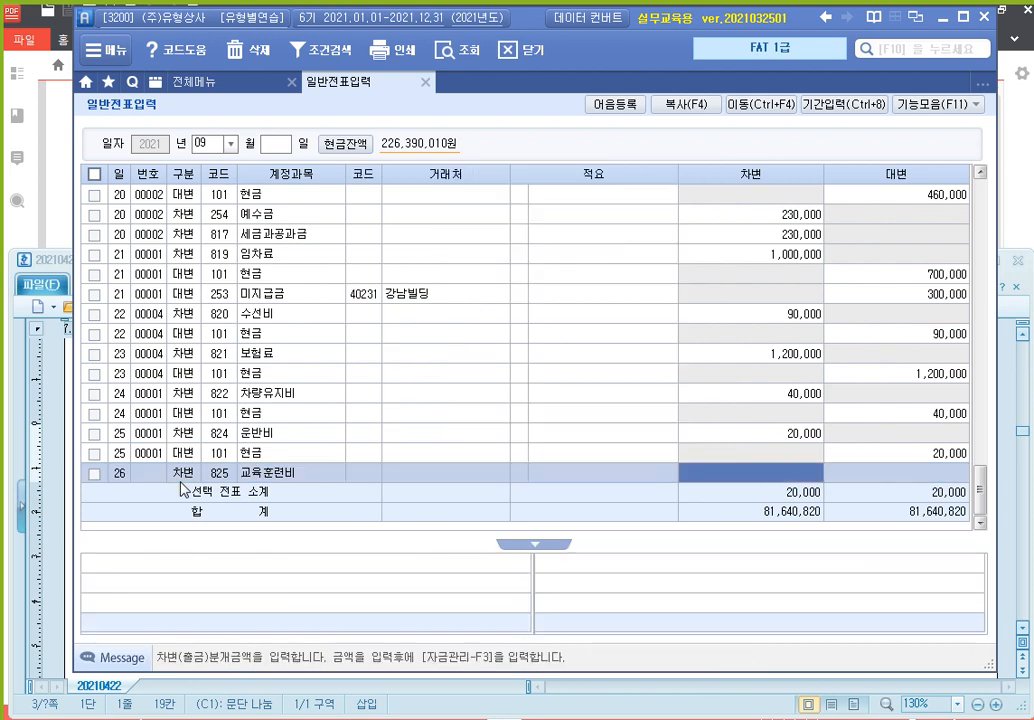
pyautogui.write('3000000')
pyautogui.press('Return')
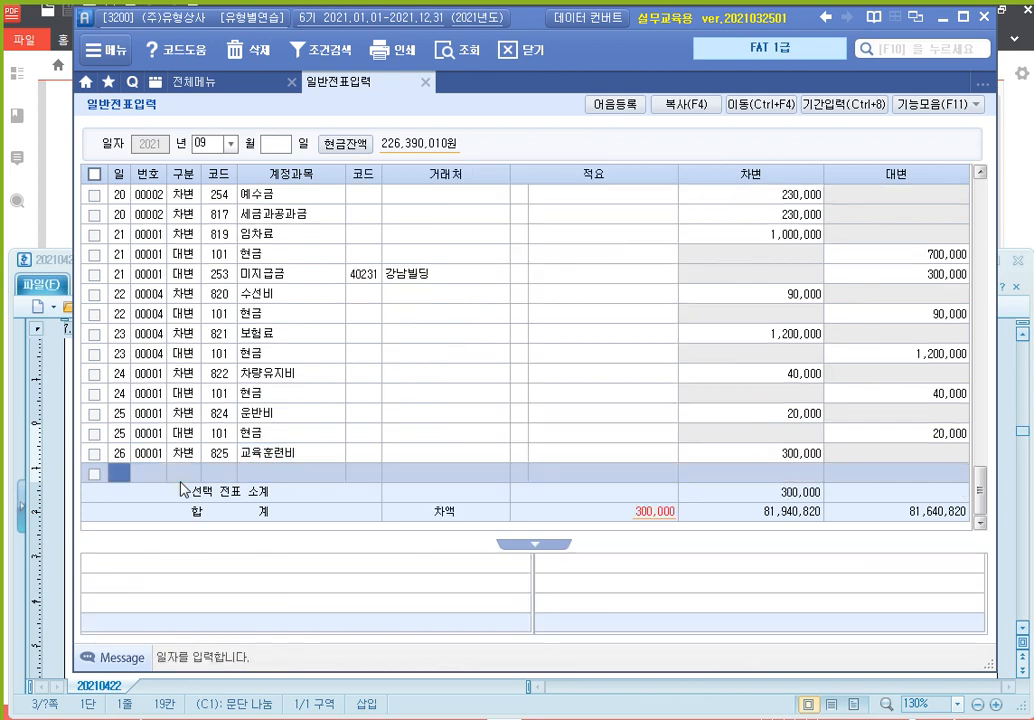
# Add the matching 대변 line for the 26th with account 101 현금 and the amount 300,000
pyautogui.write('26')
pyautogui.press('Return')
pyautogui.write('4101')
pyautogui.press('Return')
pyautogui.press('Return')
pyautogui.press('Return')
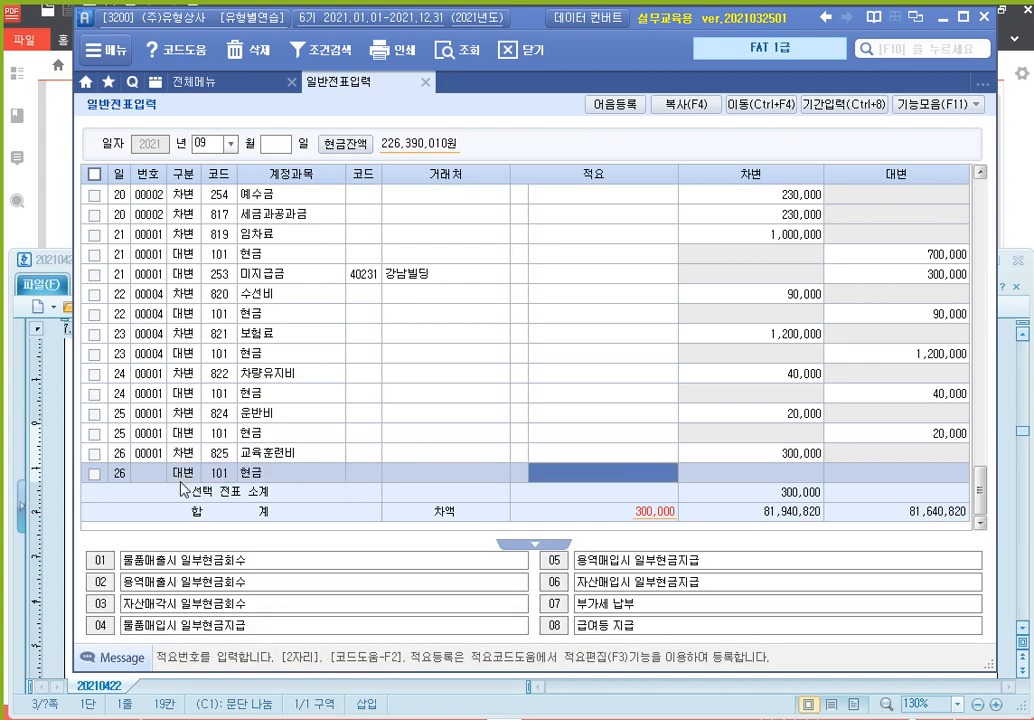
pyautogui.press('Return')
pyautogui.write('300000')
pyautogui.press('Return')
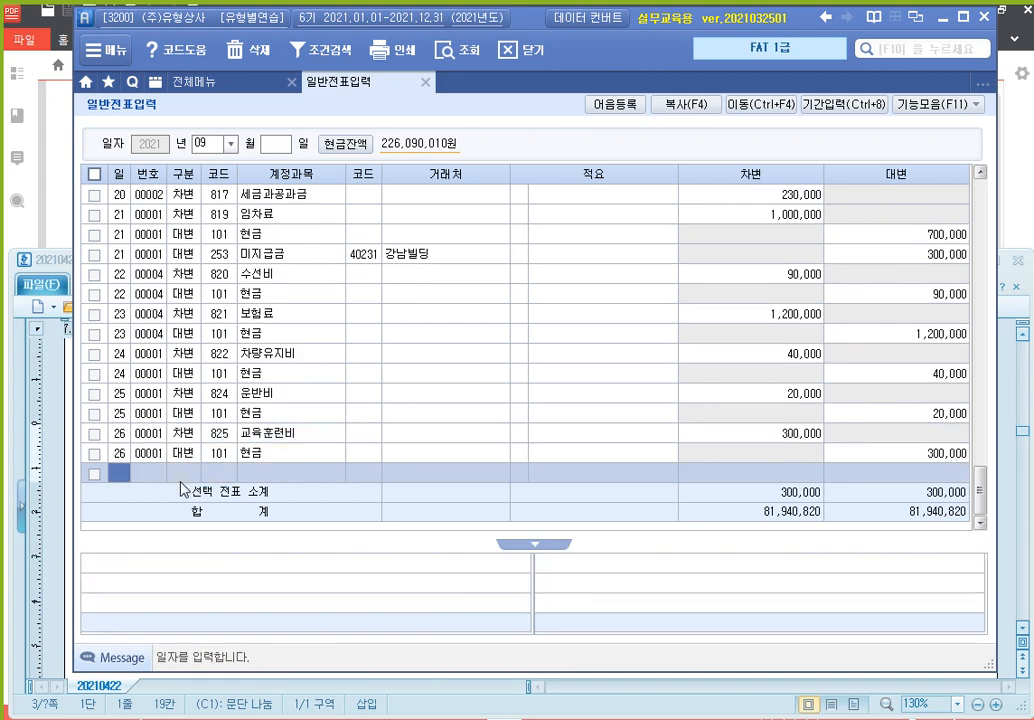
# Add a 차변 line dated the 27th with account 826 도서인쇄비 and the amount 15,000
pyautogui.press('Return')
pyautogui.press('Left')
pyautogui.write('27')
pyautogui.press('Return')
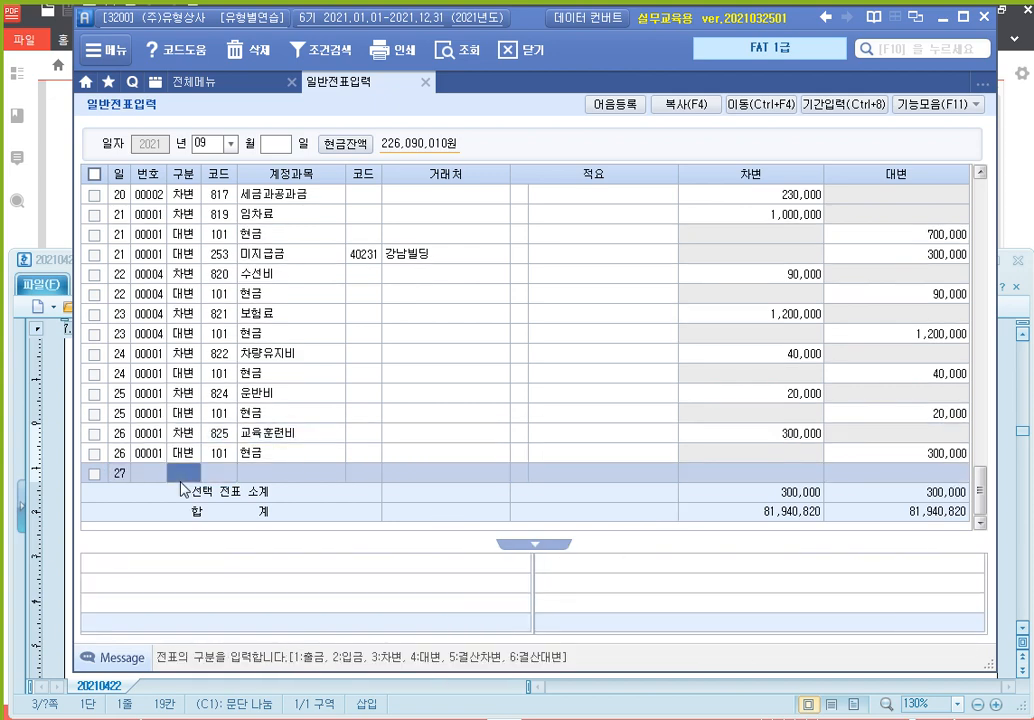
pyautogui.write('3')
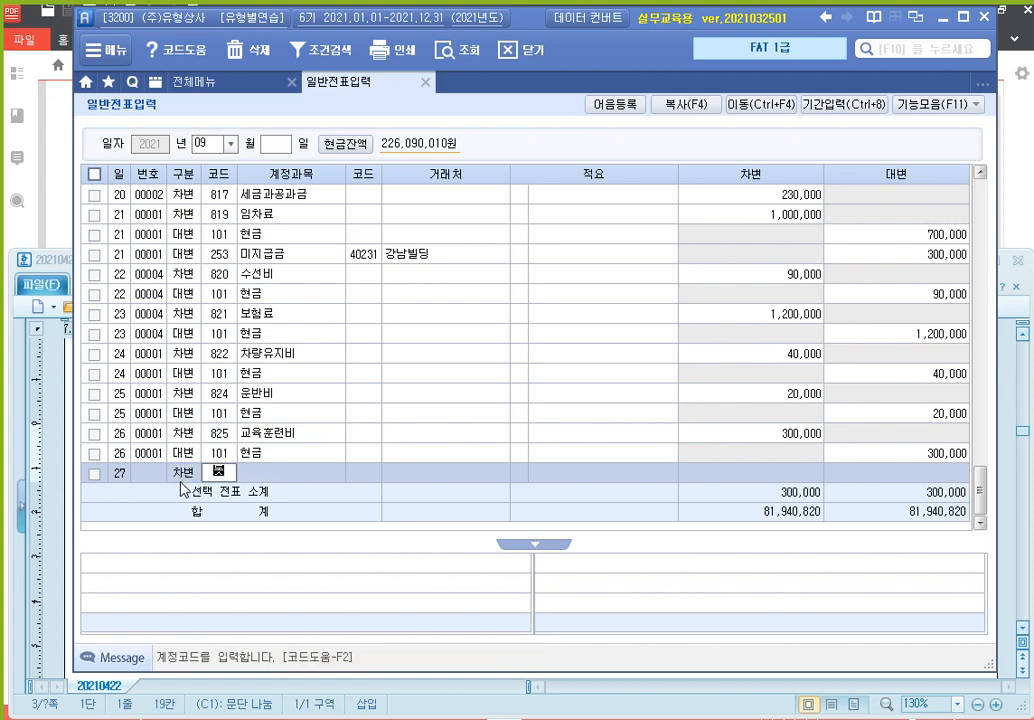
pyautogui.write('도서')
pyautogui.press('Return')
pyautogui.press('Return')
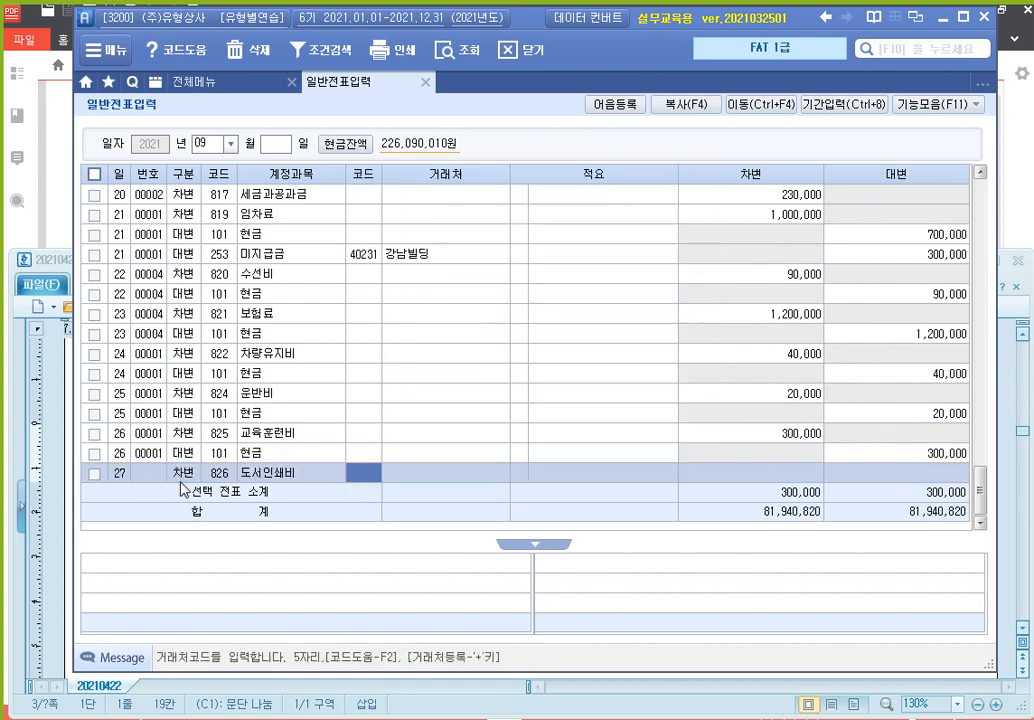
pyautogui.press('Return')
pyautogui.press('Return')
pyautogui.write('15000')
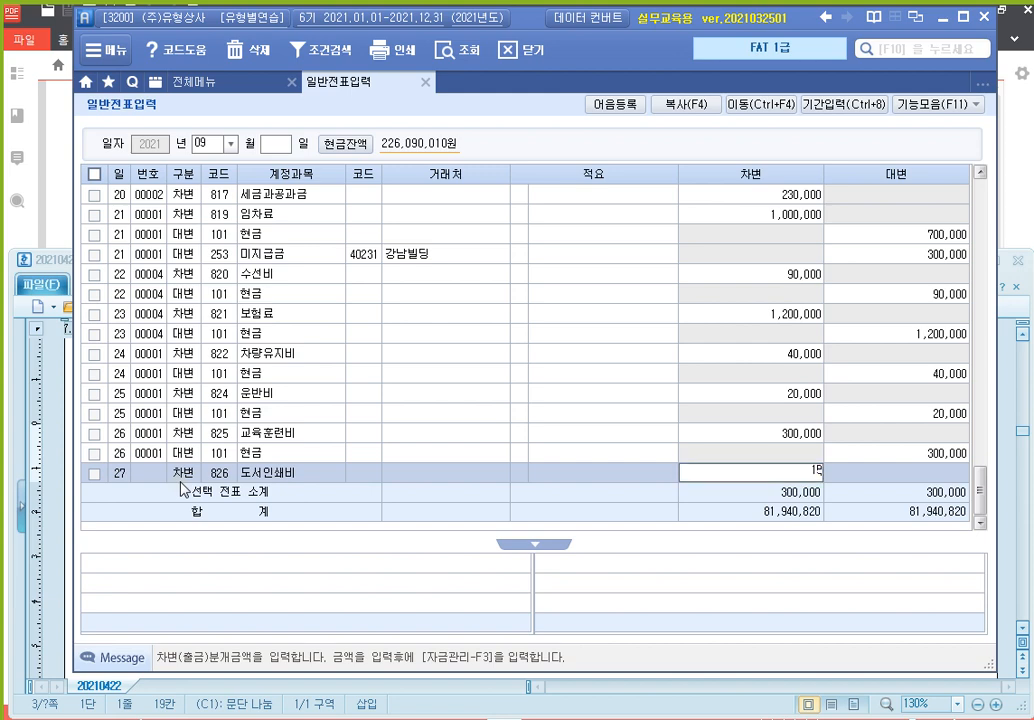
pyautogui.press('Return')
# Add the matching 대변 line for the 27th with account 101 현금 and the amount 15,000
pyautogui.press('Return')
pyautogui.write('4101')
pyautogui.press('Return')
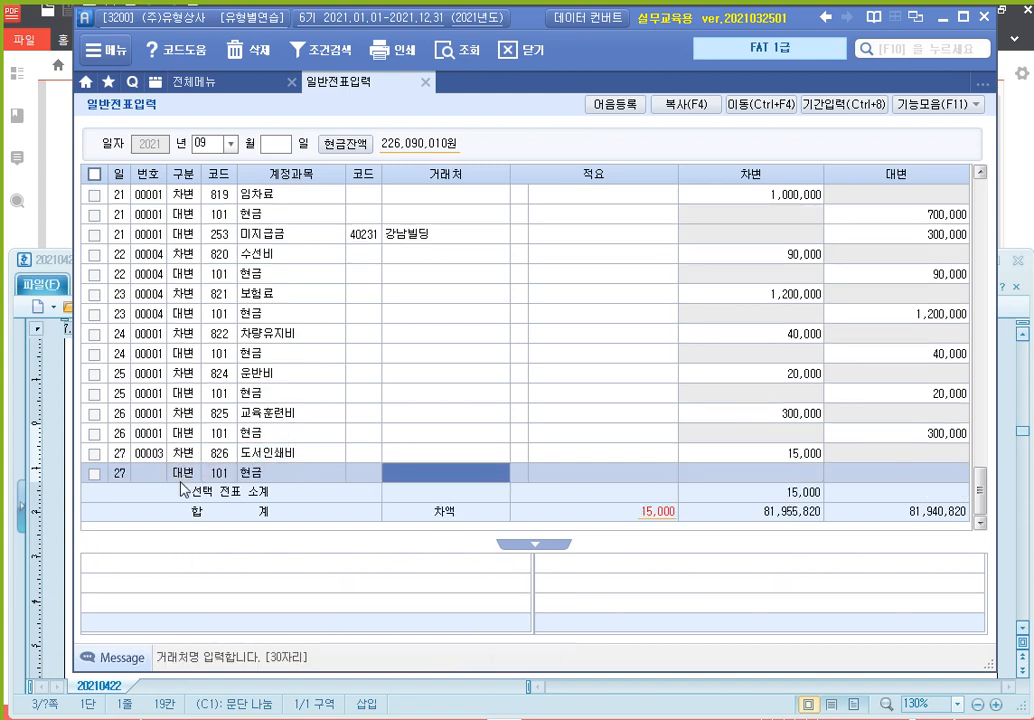
pyautogui.press('Return')
pyautogui.press('Return')
pyautogui.write('150000')
pyautogui.press('Return')
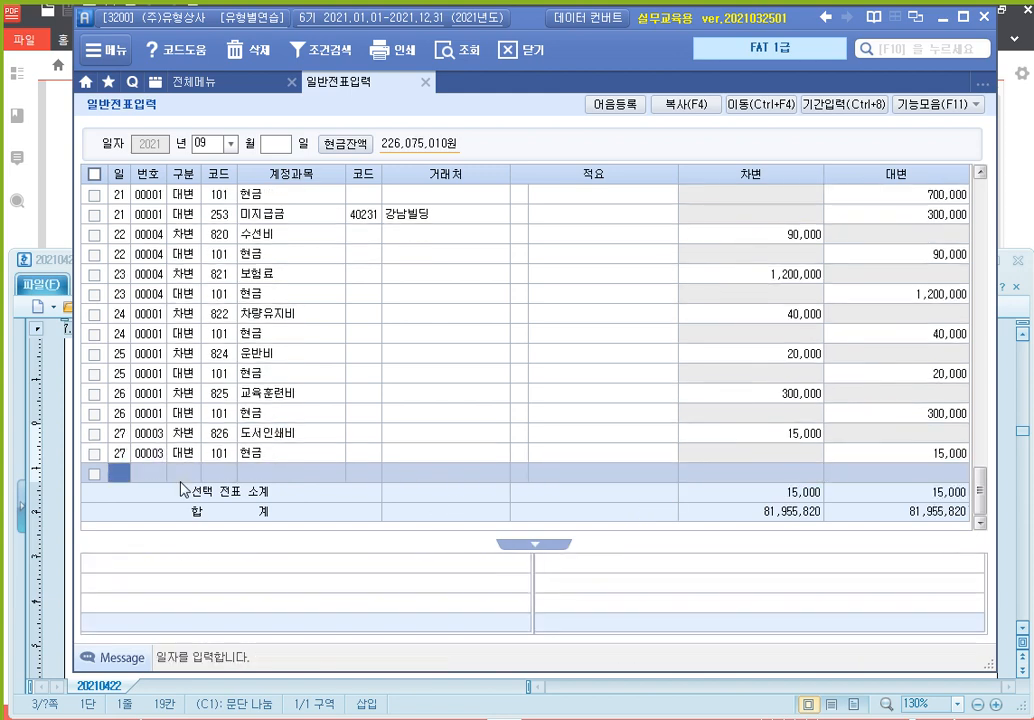
# Add a 차변 line dated the 28th with account 830 소모품비 and the amount 100,000
pyautogui.write('28')
pyautogui.press('Return')
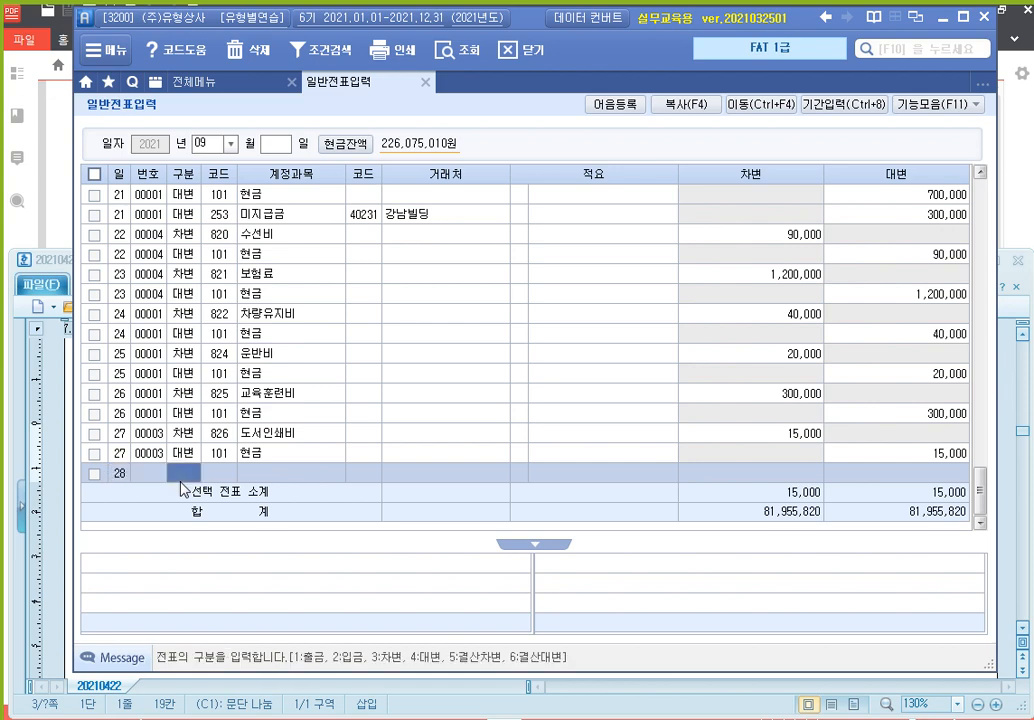
pyautogui.write('3')
pyautogui.press('Return')
pyautogui.write('소모')
pyautogui.press('Return')
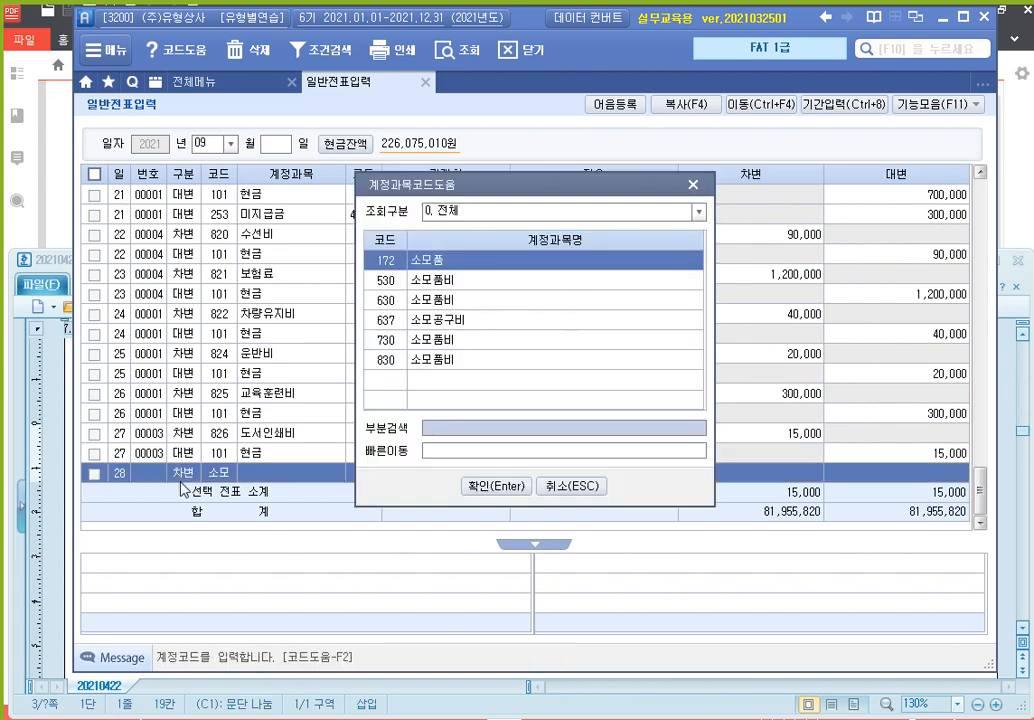
pyautogui.press('Up')
pyautogui.press('Return')
pyautogui.press('Return')
pyautogui.press('Return')
pyautogui.press('Return')
pyautogui.press('Return')
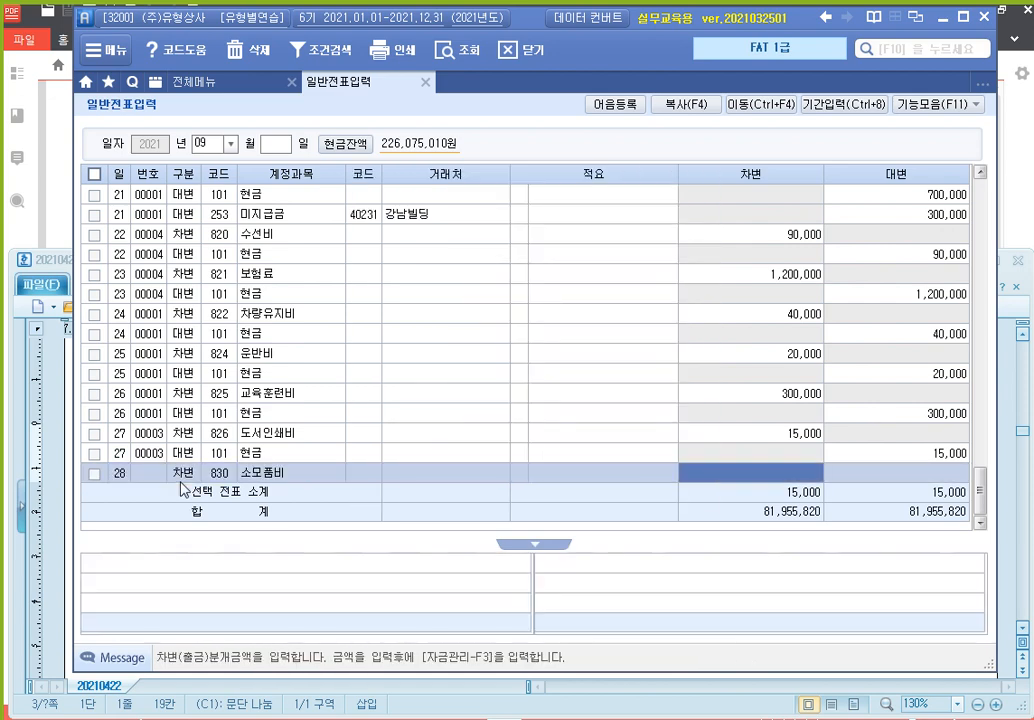
pyautogui.write('1000000')
pyautogui.press('Return')
pyautogui.press('Return')
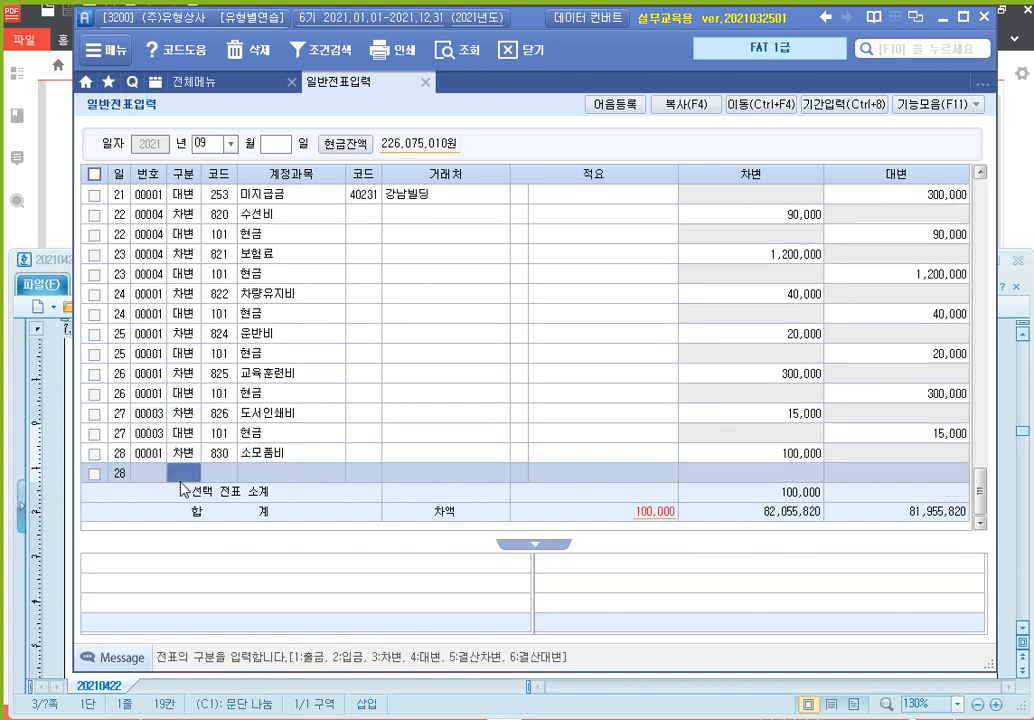
# Add the matching 대변 line for the 28th with account 101 현금 and the amount 100,000
pyautogui.write('4')
pyautogui.press('Return')
pyautogui.write('101')
pyautogui.press('Return')
pyautogui.press('Return')
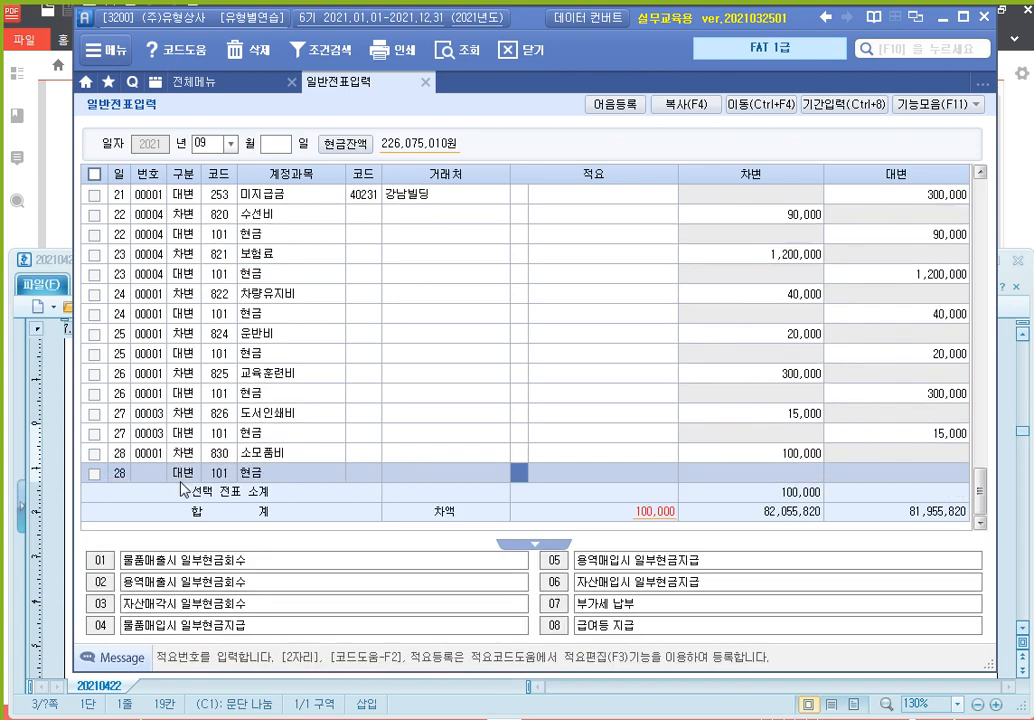
pyautogui.press('Return')
pyautogui.press('Return')
pyautogui.write('100000')
pyautogui.press('Return')
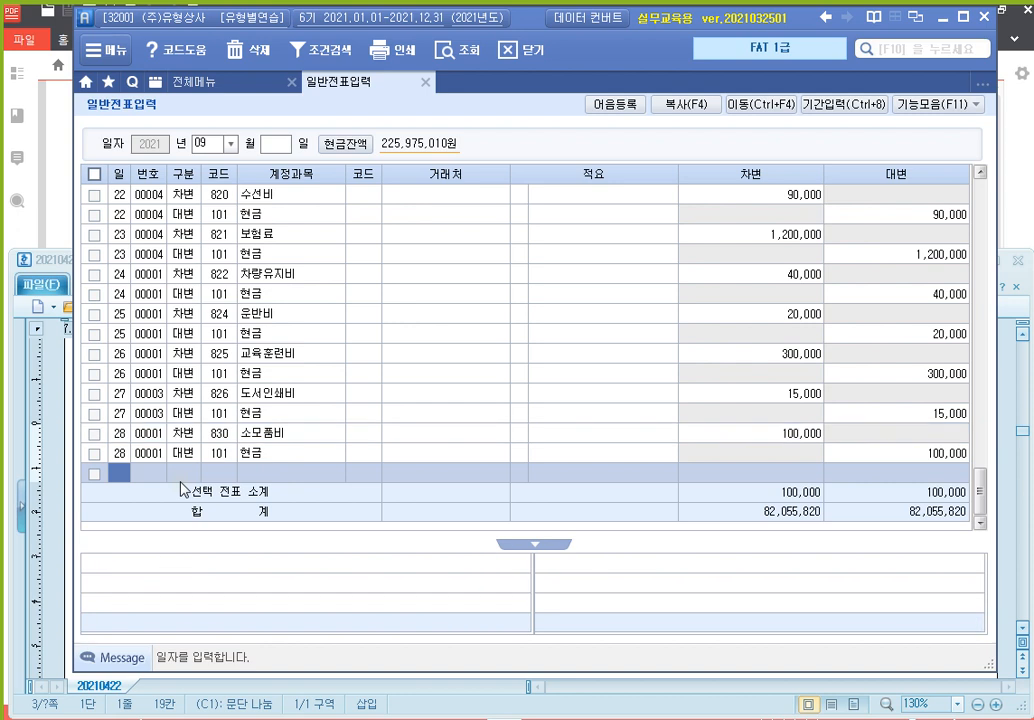
# Add a 차변 line dated the 29th with account 831 수수료비용 and the amount 500,000
pyautogui.write('29')
pyautogui.press('Return')
pyautogui.write('3')
pyautogui.press('Return')
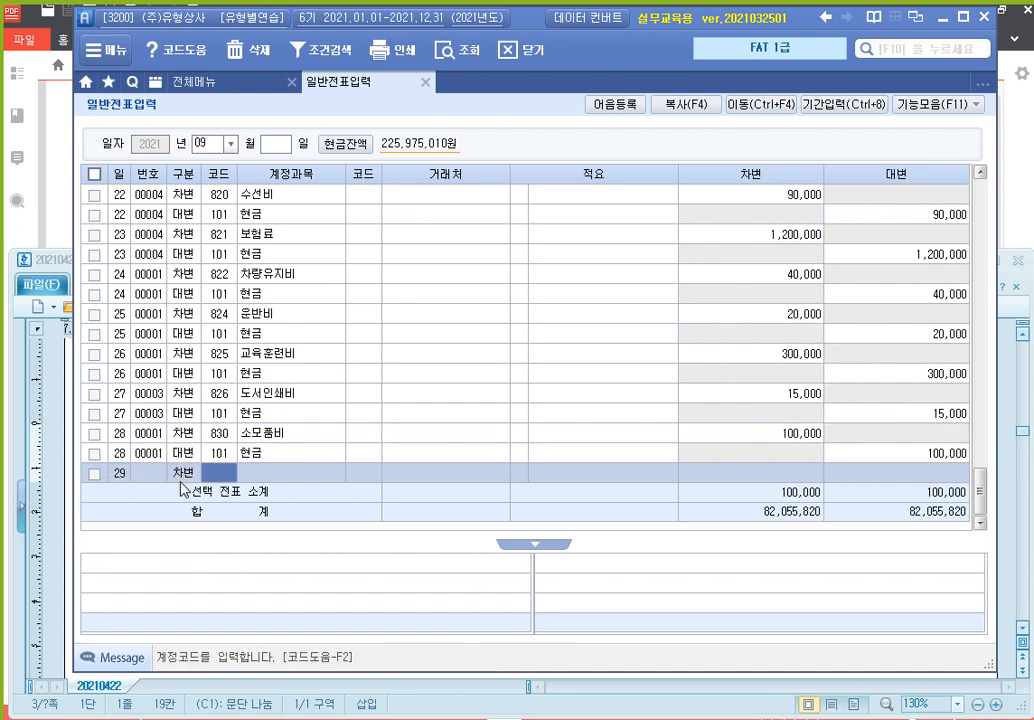
pyautogui.write('830')
pyautogui.press('Return')
pyautogui.press('Left')
pyautogui.write('831')
pyautogui.press('Return')
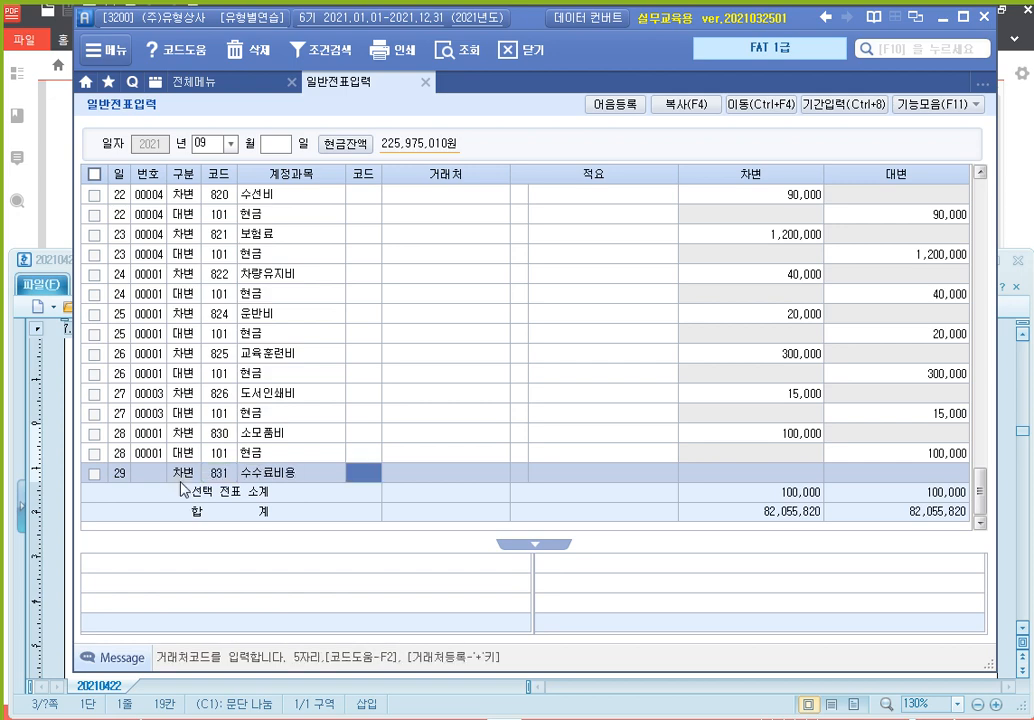
pyautogui.press('Return')
pyautogui.press('Return')
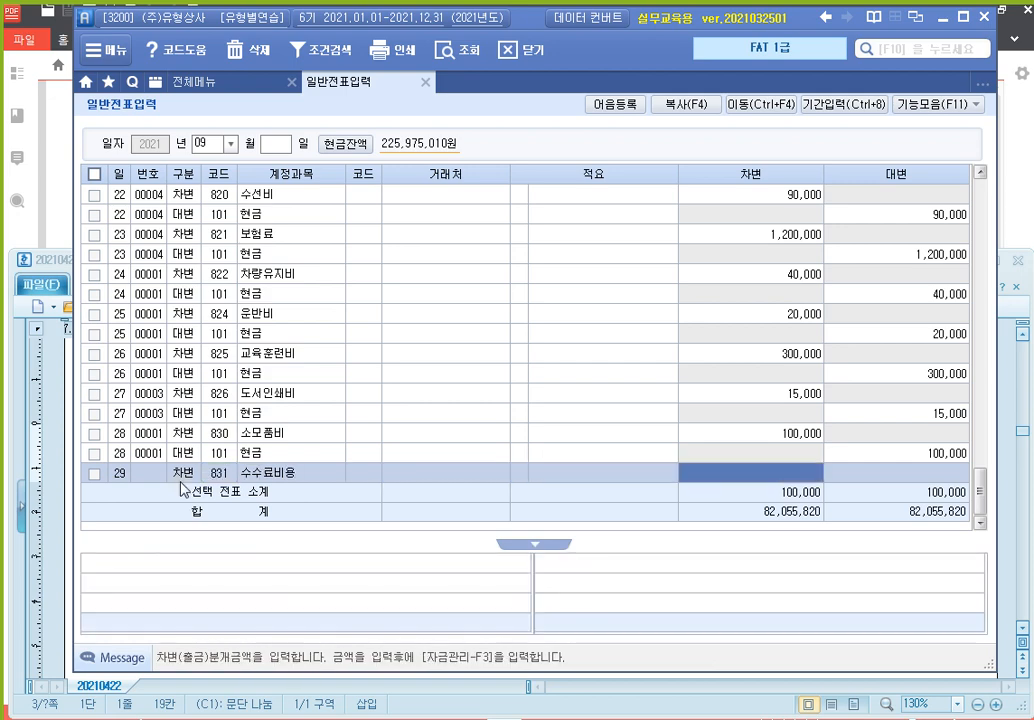
pyautogui.write('500000')
pyautogui.press('Return')
# Add the matching 대변 line for the 29th with account 103 보통예금, 거래처 서울은행(보통) and the amount 500,000
pyautogui.write('4')
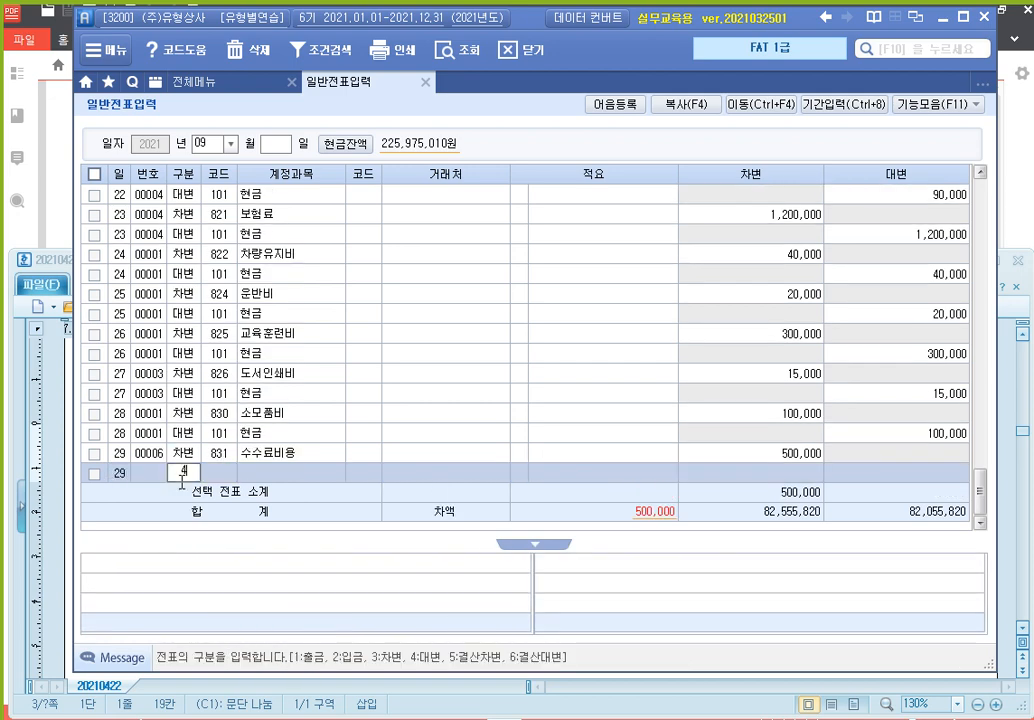
pyautogui.write('103')
pyautogui.press('Return')
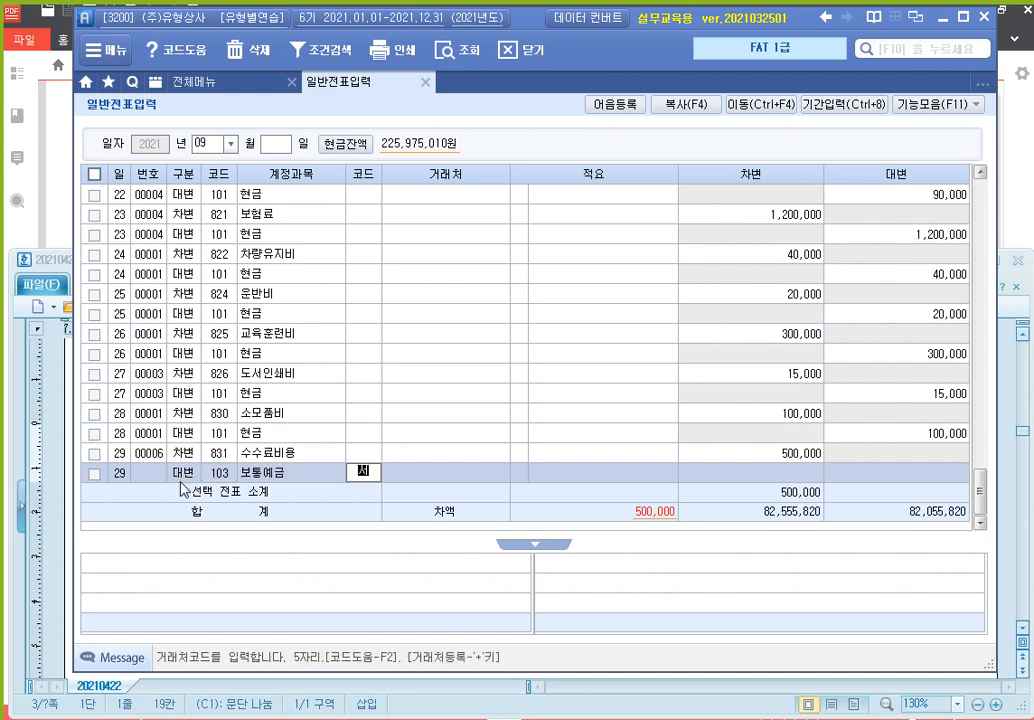
pyautogui.write('서')
pyautogui.press('Return')
pyautogui.press('Return')
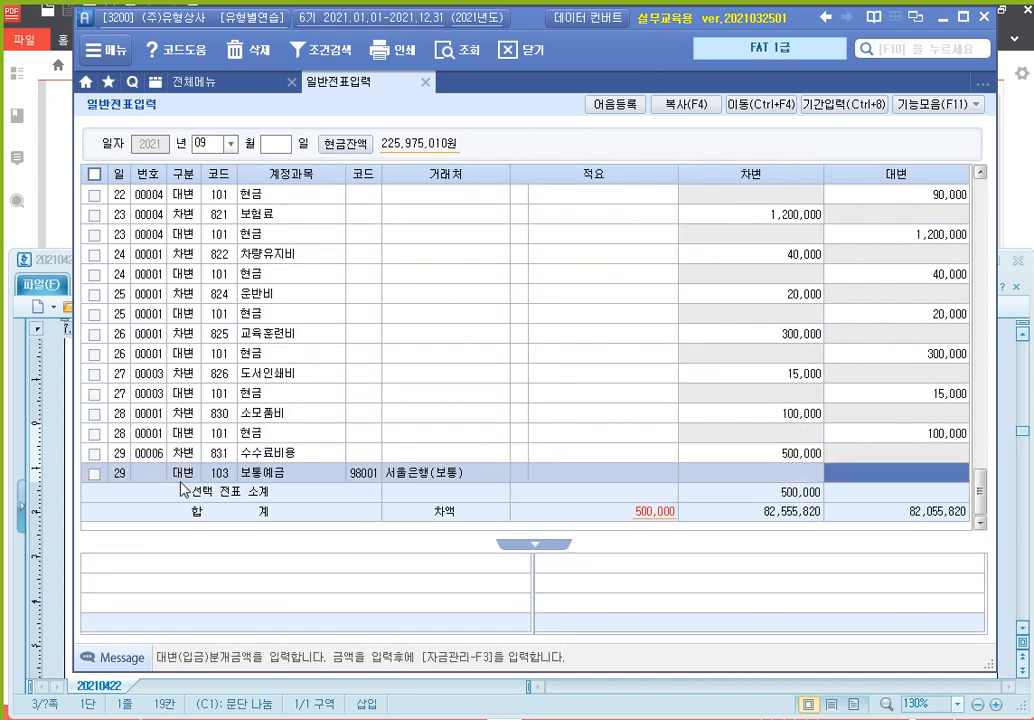
pyautogui.write('5000000')
pyautogui.press('Return')
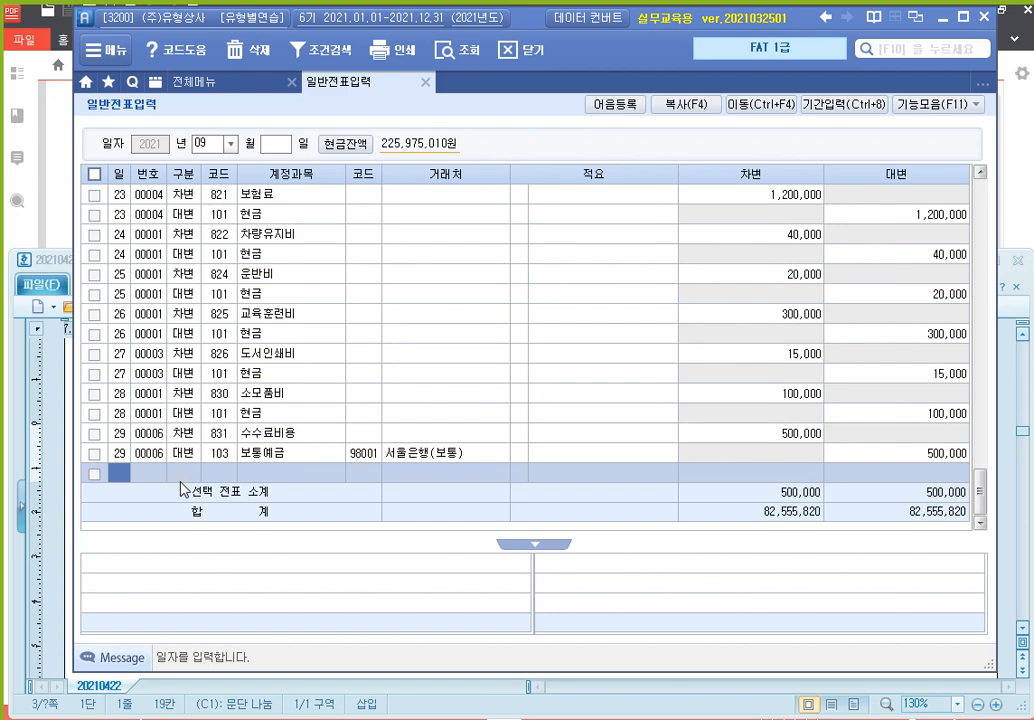
# Add a 차변 line dated the 30th with account 833 광고선전비 and the amount 150,000
pyautogui.write('30')
pyautogui.press('Return')
pyautogui.write('3')
pyautogui.press('Return')
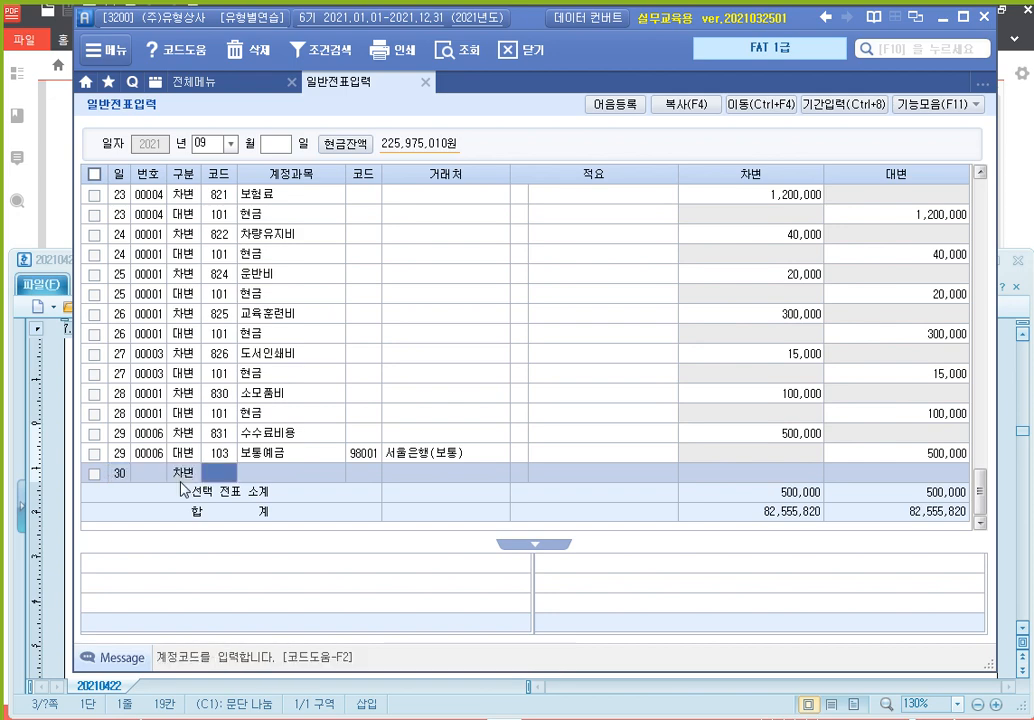
pyautogui.write('광고')
pyautogui.press('Return')
pyautogui.press('Down')
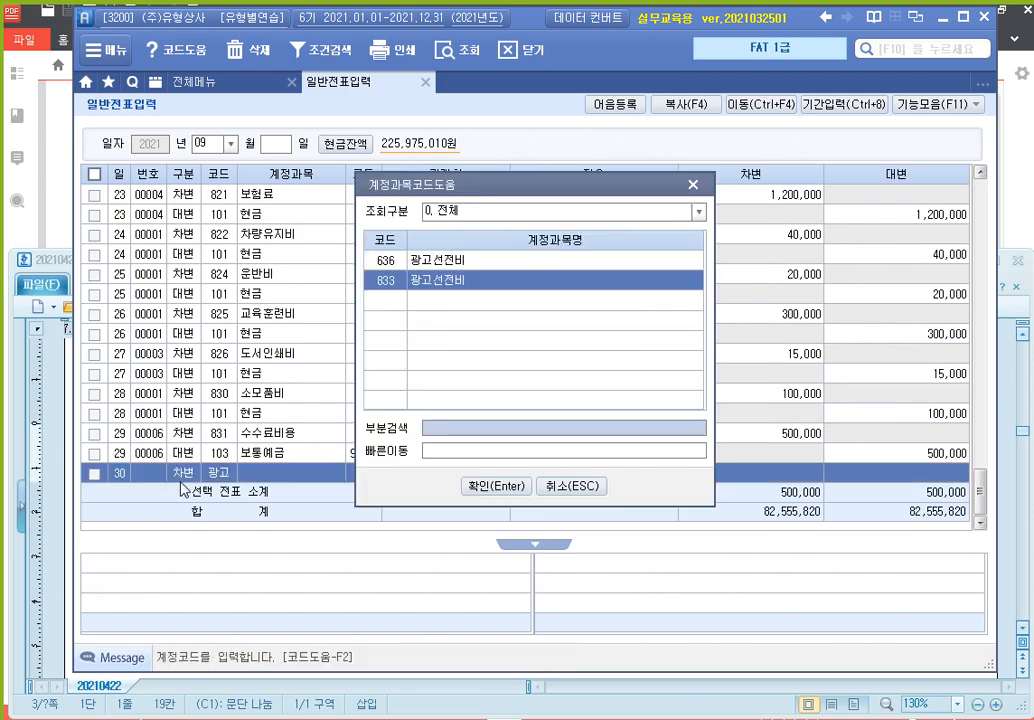
pyautogui.press('Return')
pyautogui.press('Return')
pyautogui.press('Return')
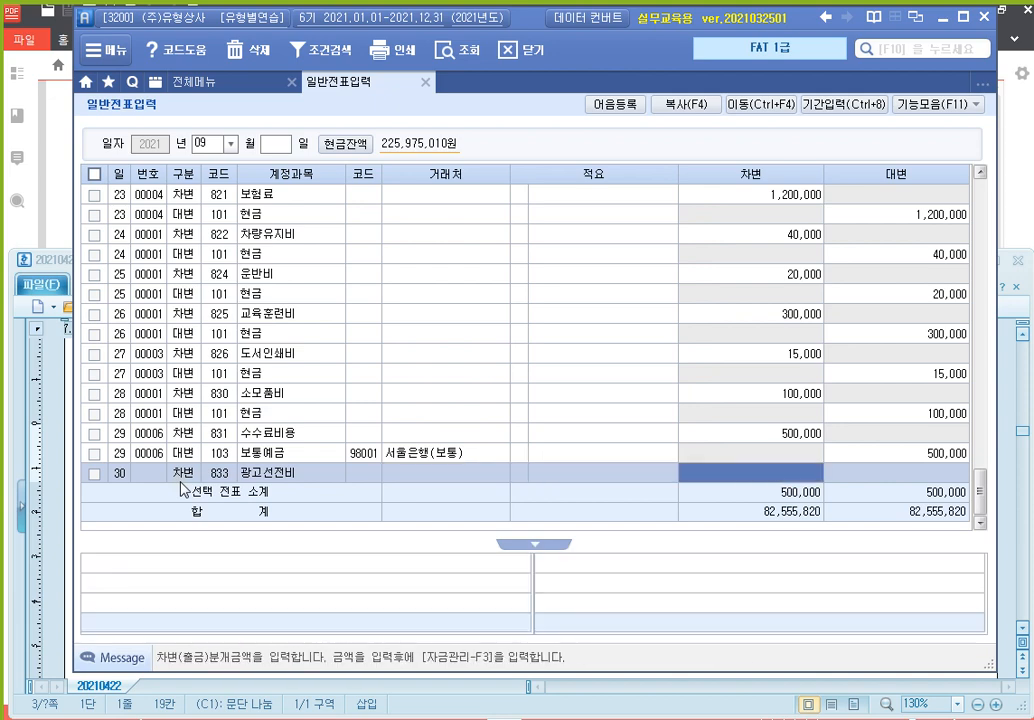
pyautogui.write('1500000')
pyautogui.press('Return')
pyautogui.press('Return')
# Add the matching 대변 line for the 30th with account 101 현금 and the amount 150,000
pyautogui.write('4')
pyautogui.press('Return')
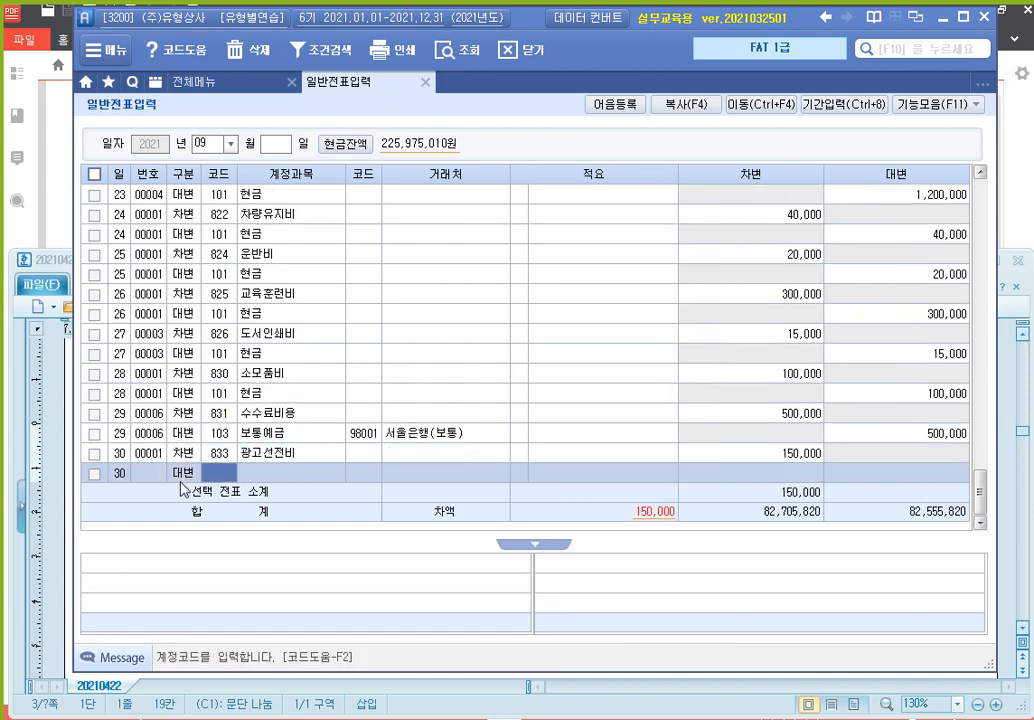
pyautogui.write('101')
pyautogui.press('Return')
pyautogui.press('Return')
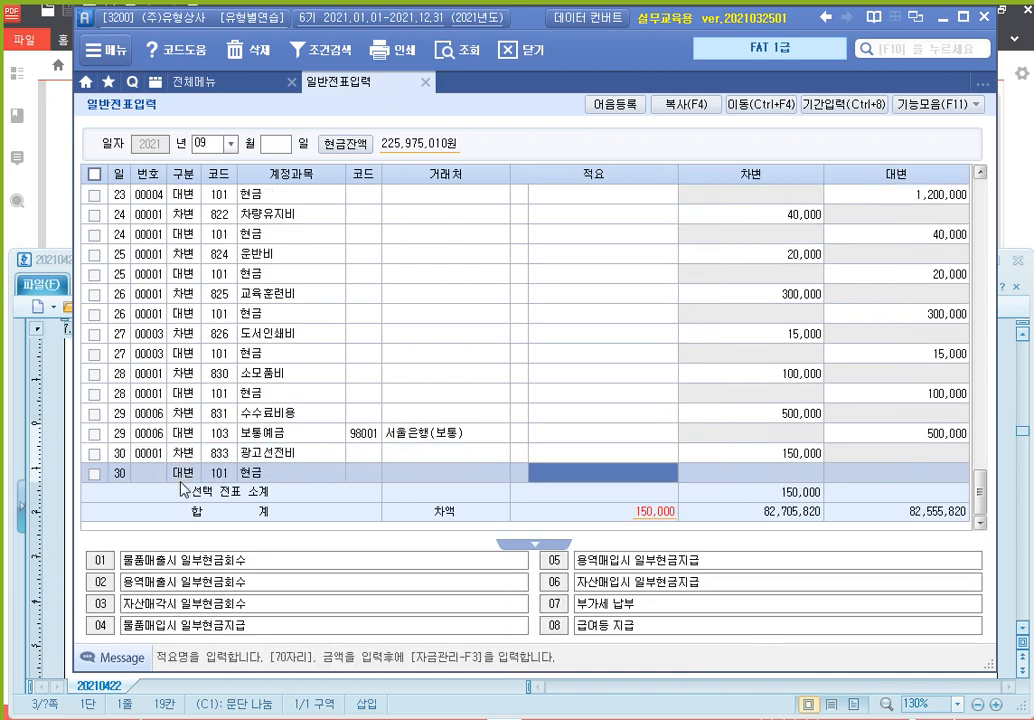
pyautogui.press('Return')
pyautogui.write('150,000')
pyautogui.press('Return')
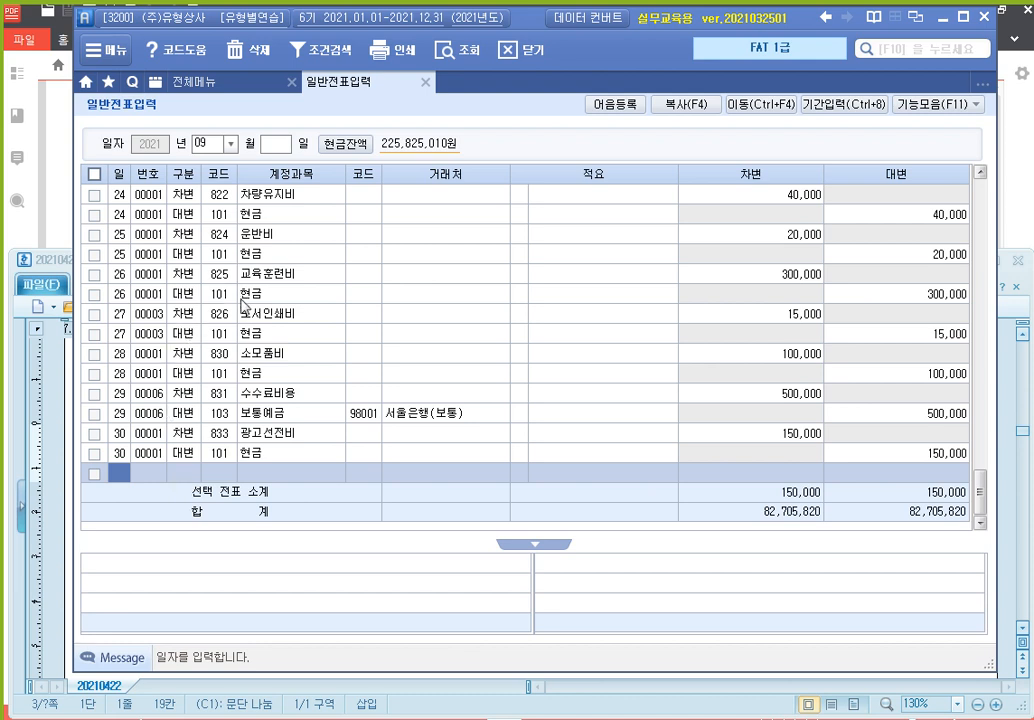
# Check the 기타거래 section in the textbook PDF, then return to 더존 iPlus and set the voucher entry month to 10
pyautogui.click(57, 200)
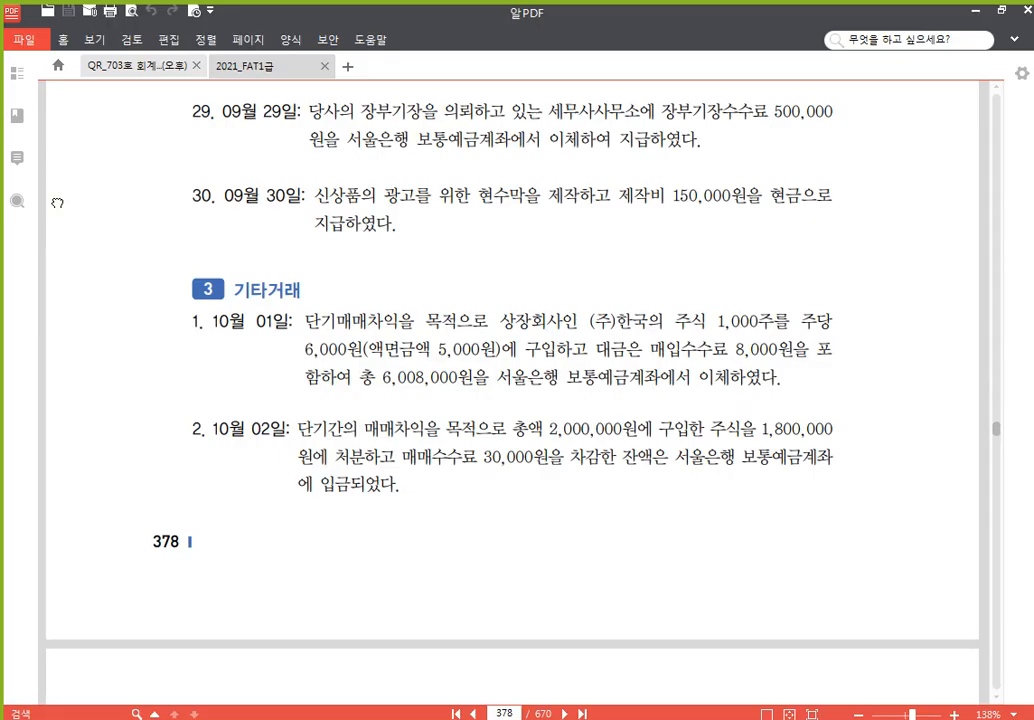
pyautogui.scroll(-3, 460, 445)
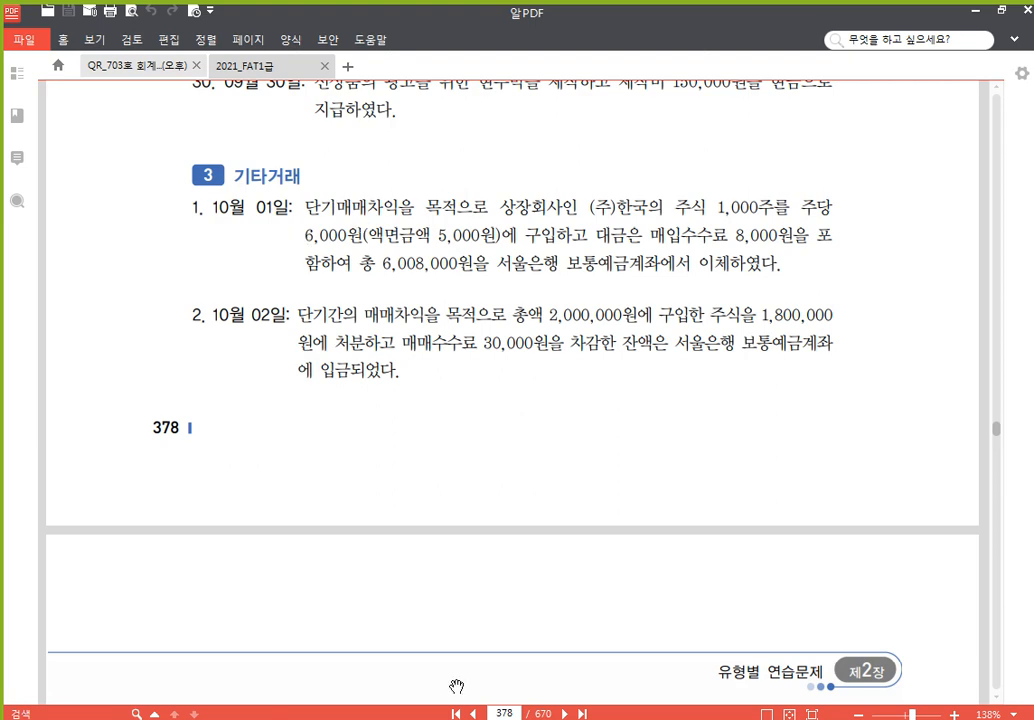
pyautogui.hotkey('alt', 'Tab')
pyautogui.click(216, 145)
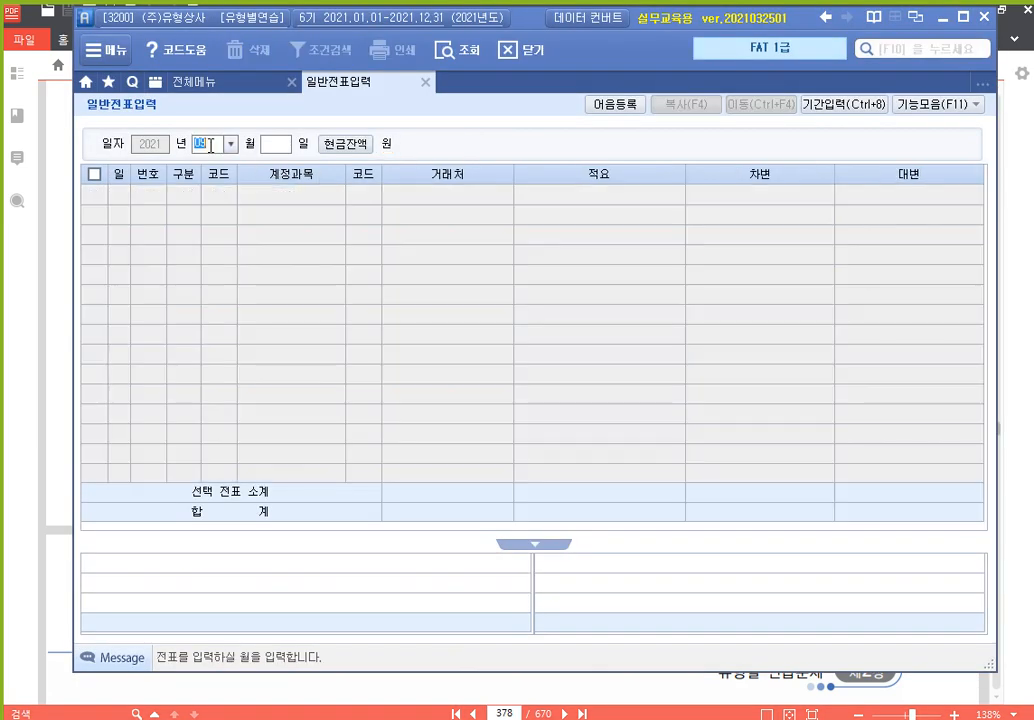
pyautogui.write('10')
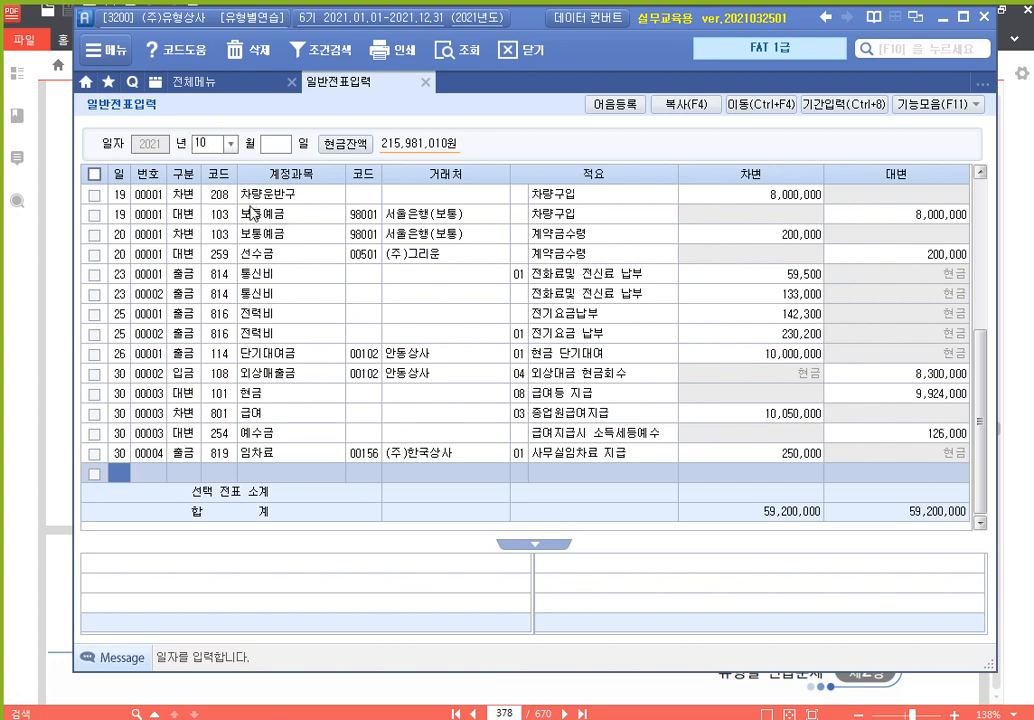
# Read the October 1 transaction in the textbook PDF and paste a blank (차)/(대) table below the 광고선전비 entry in the Hangul document
pyautogui.click(1027, 282)
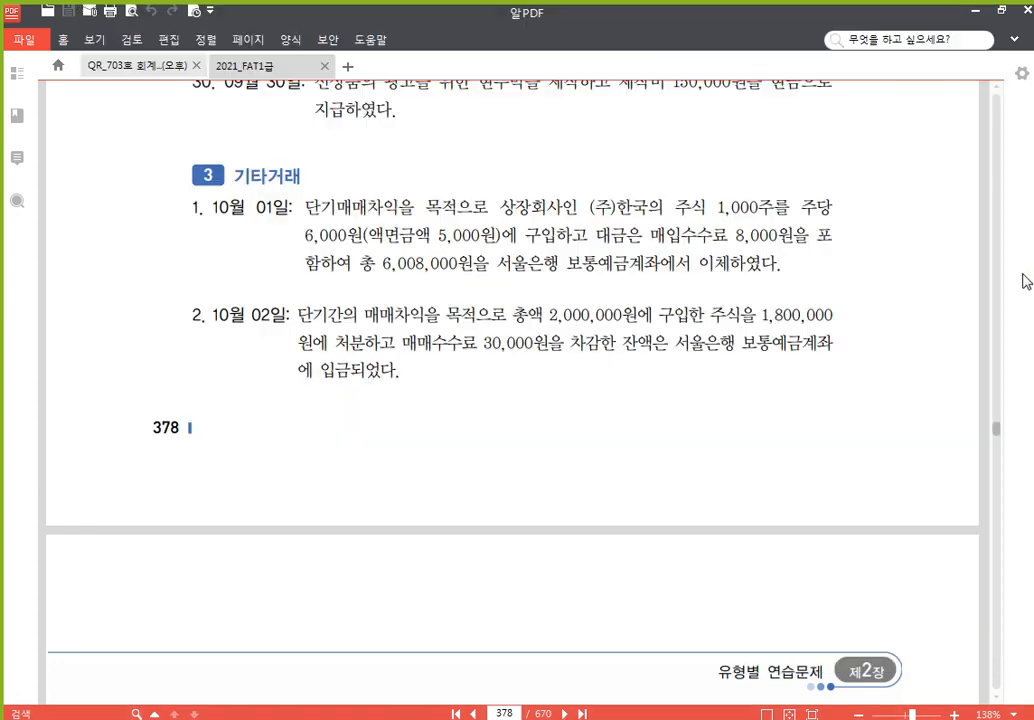
pyautogui.moveTo(457, 445); pyautogui.dragTo(458, 437)
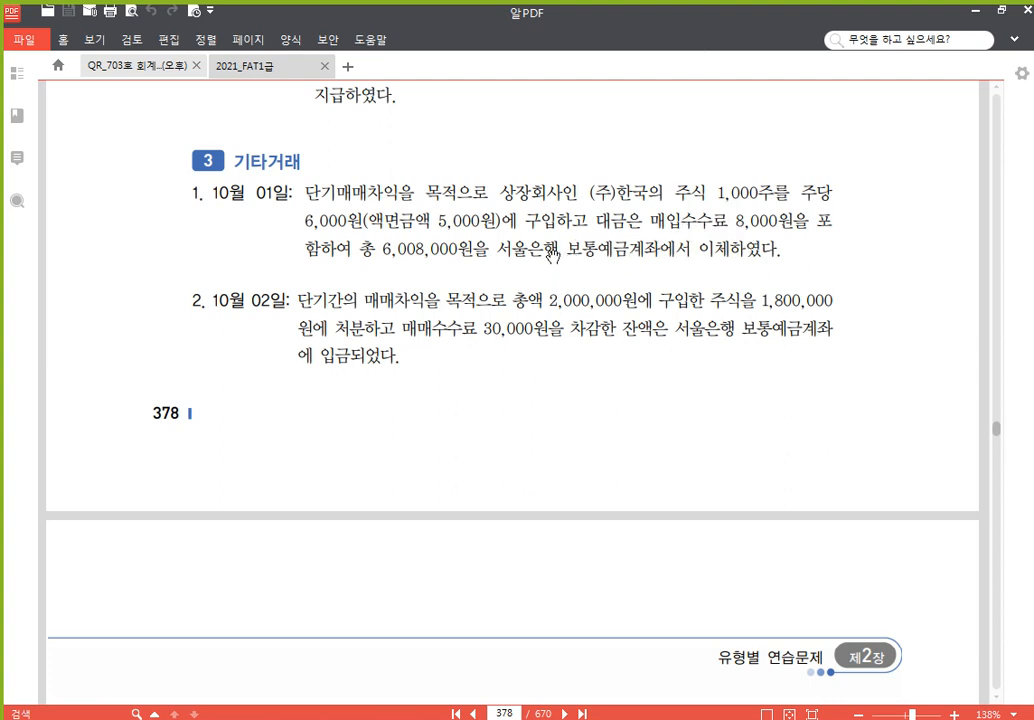
pyautogui.scroll(-1, 452, 235)
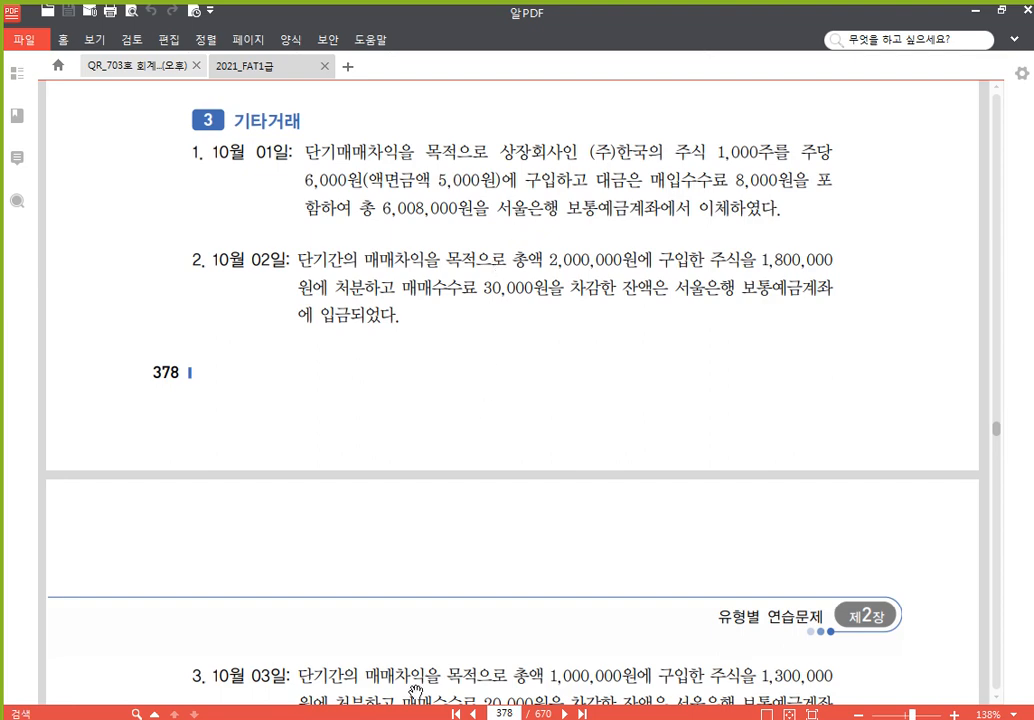
pyautogui.click(394, 718)
pyautogui.click(367, 554)
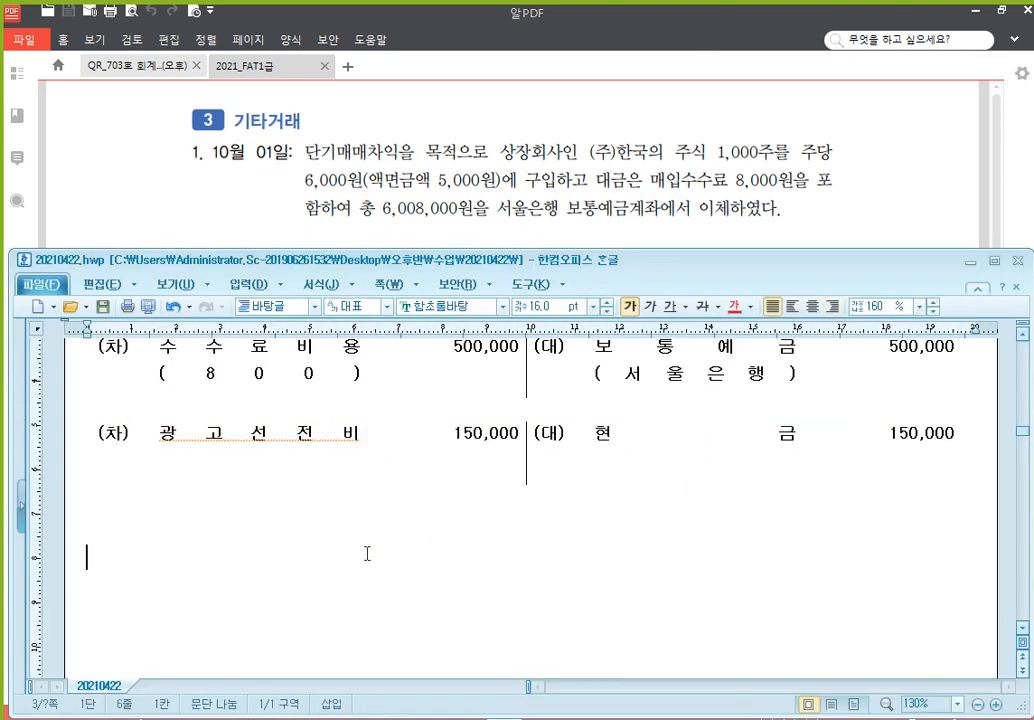
pyautogui.hotkey('ctrl', 'v')
pyautogui.scroll(-3, 403, 578)
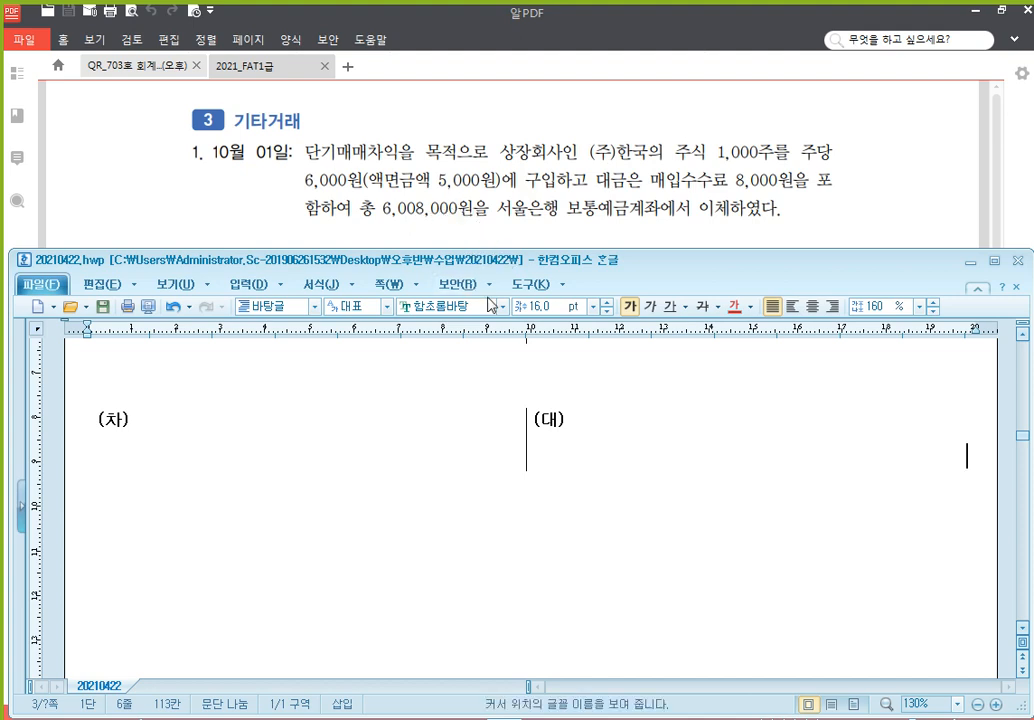
# Fill the (대) side of the blank journal table with 보통예금 (서울은행) and the amount 6,008,000
pyautogui.click(650, 426)
pyautogui.scroll(-2, 645, 431)
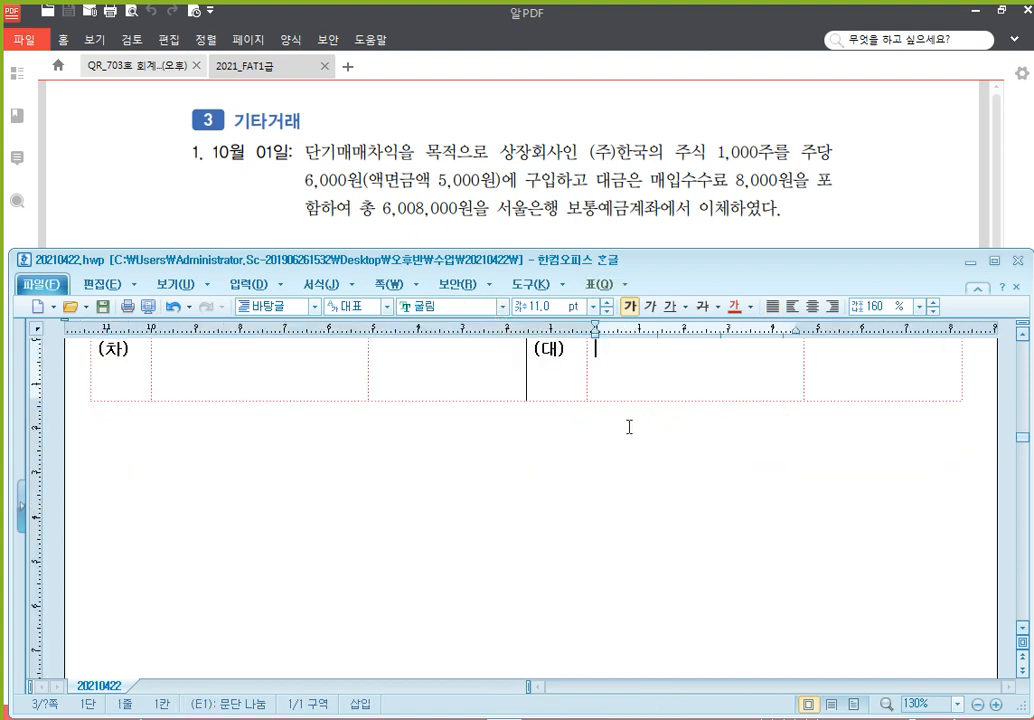
pyautogui.write('보통예금')
pyautogui.press('Return')
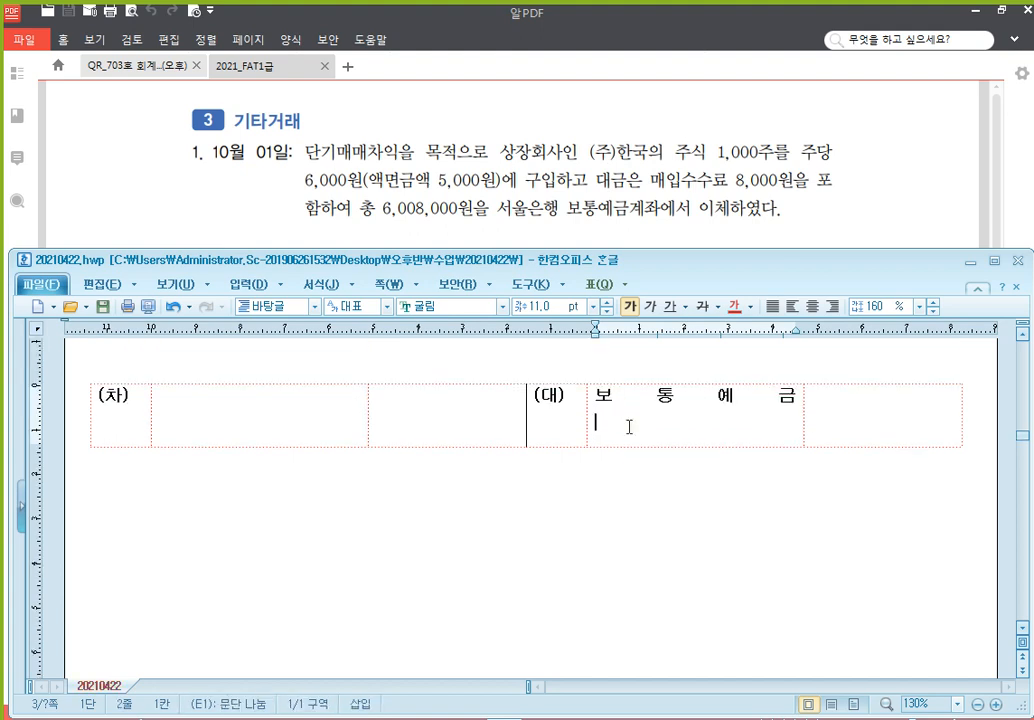
pyautogui.write('(서울은행')
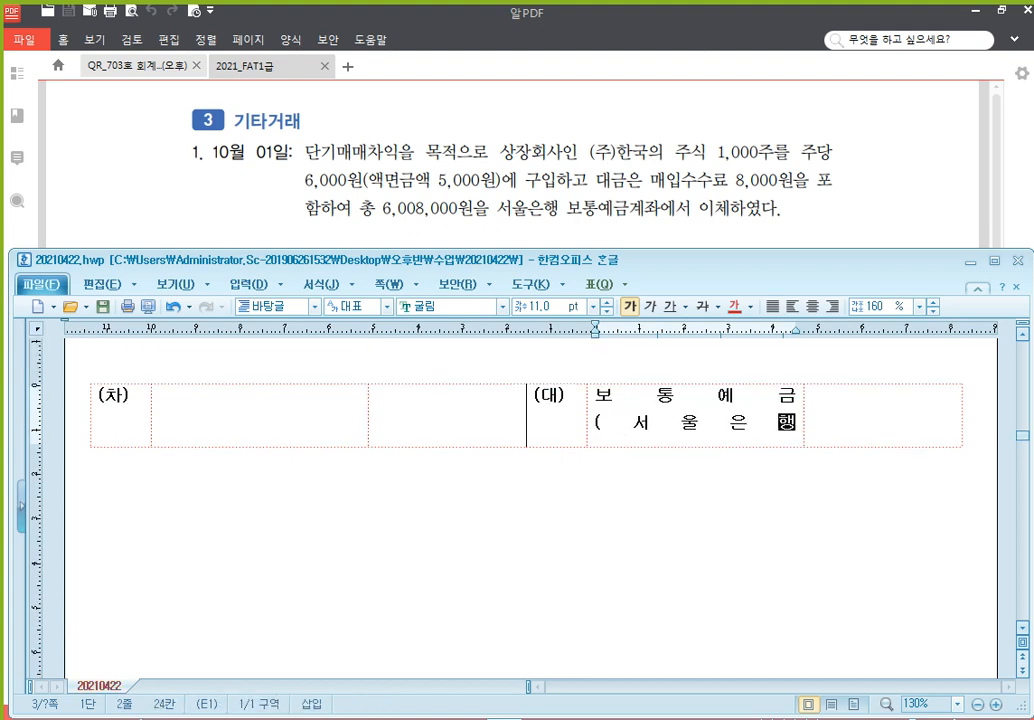
pyautogui.write(')')
pyautogui.press('Tab')
pyautogui.write('6,')
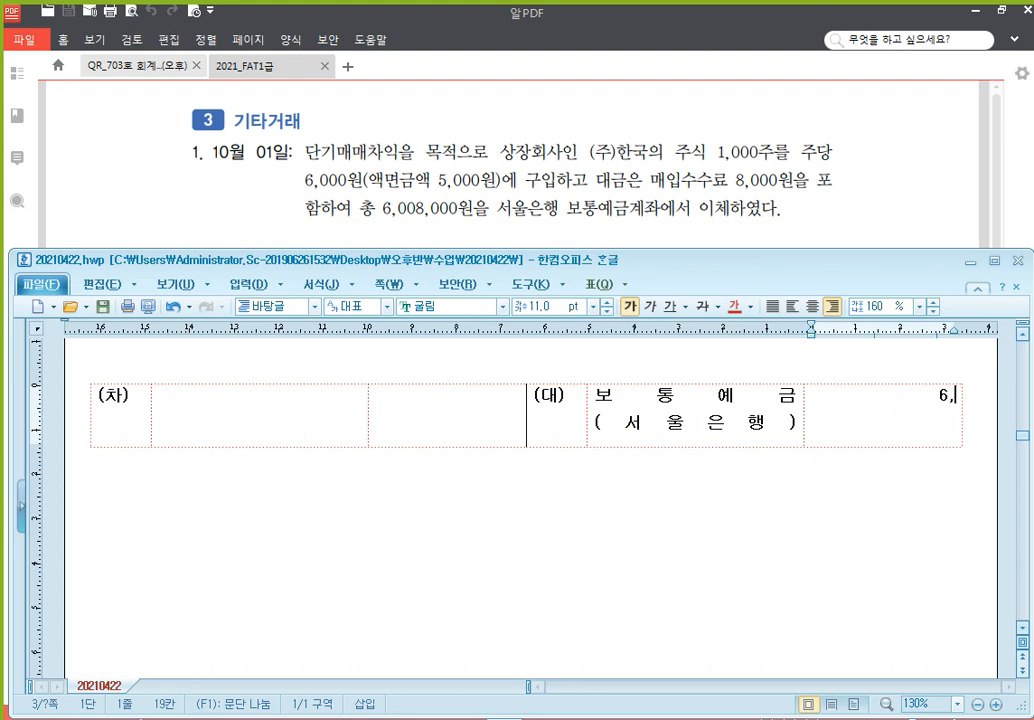
pyautogui.write('008,000')
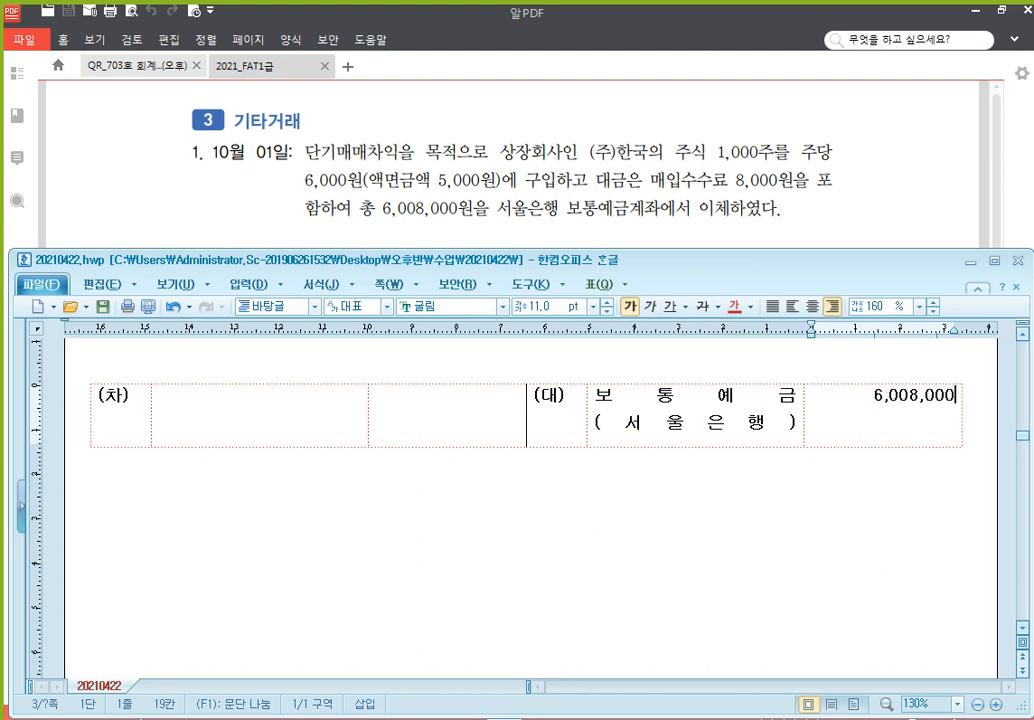
# Enter 단기매매증권 as the (차) account of the October 1 journal table
pyautogui.click(282, 415)
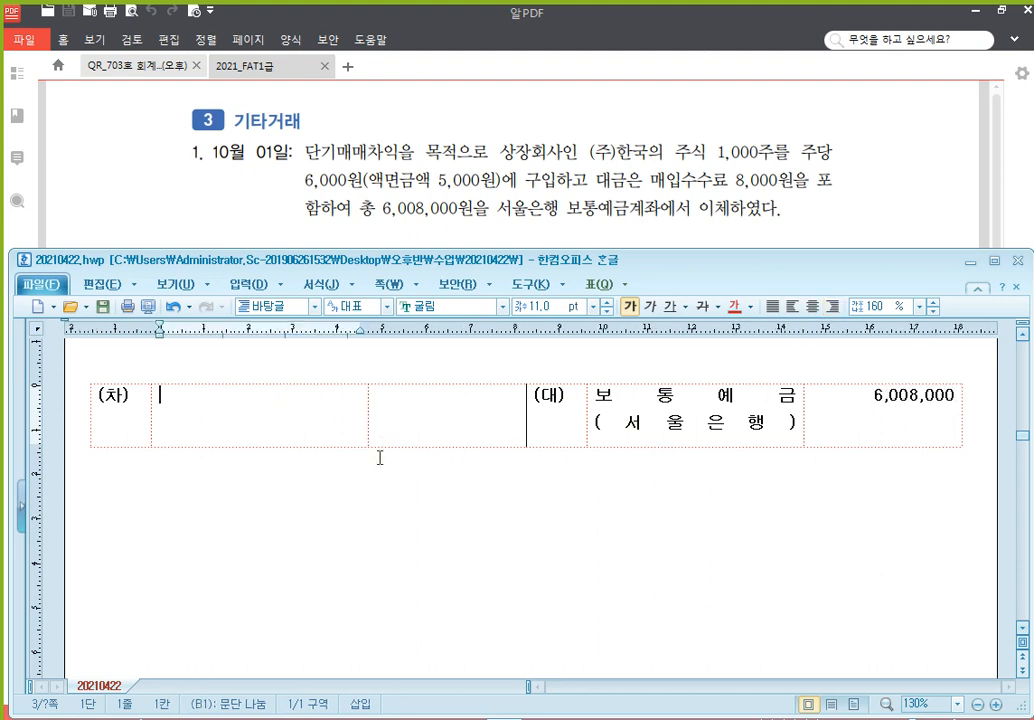
pyautogui.write('단기매매증구')
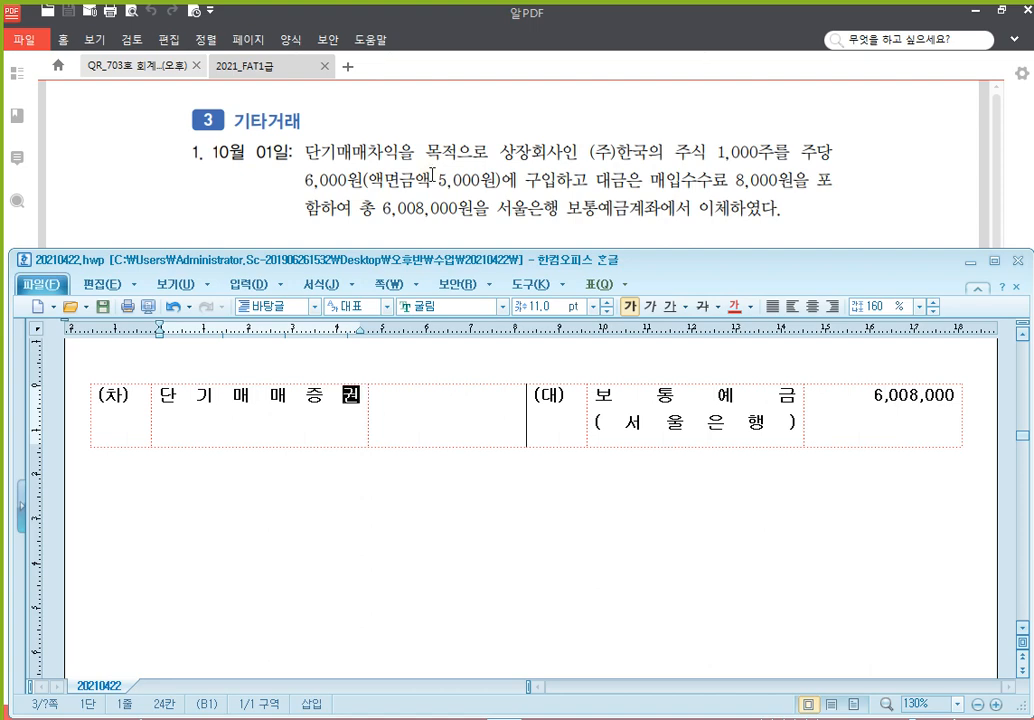
# Strike through 액면금액 5,000원 in the October 1 transaction of the textbook PDF, then return to the Hangul document
pyautogui.click(432, 179)
pyautogui.moveTo(446, 181); pyautogui.dragTo(497, 181)
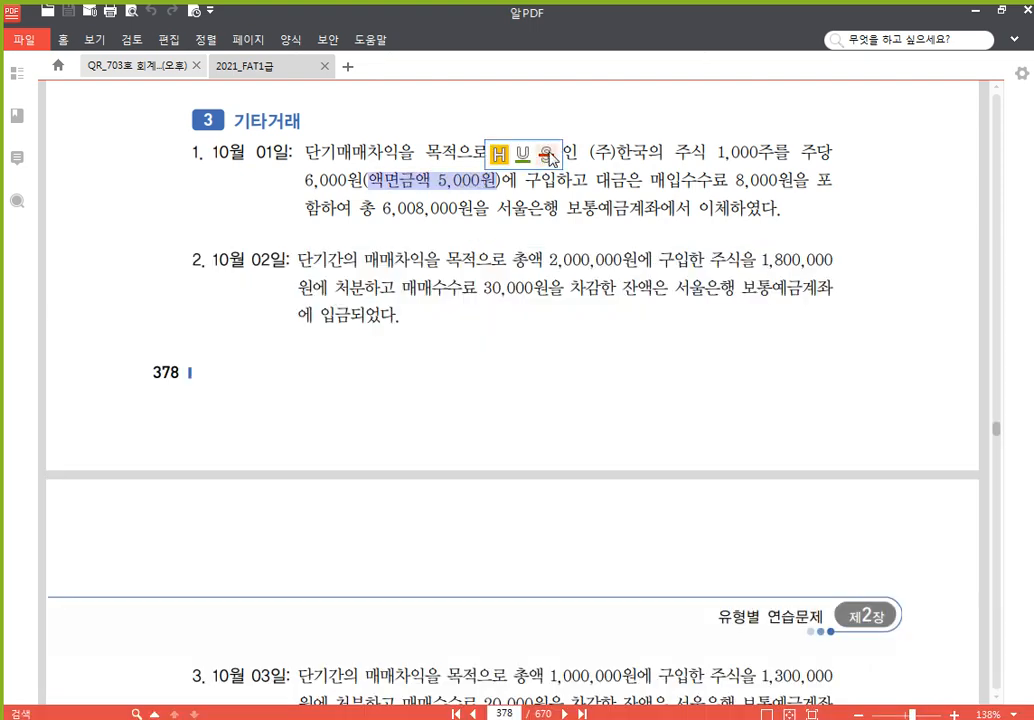
pyautogui.click(547, 155)
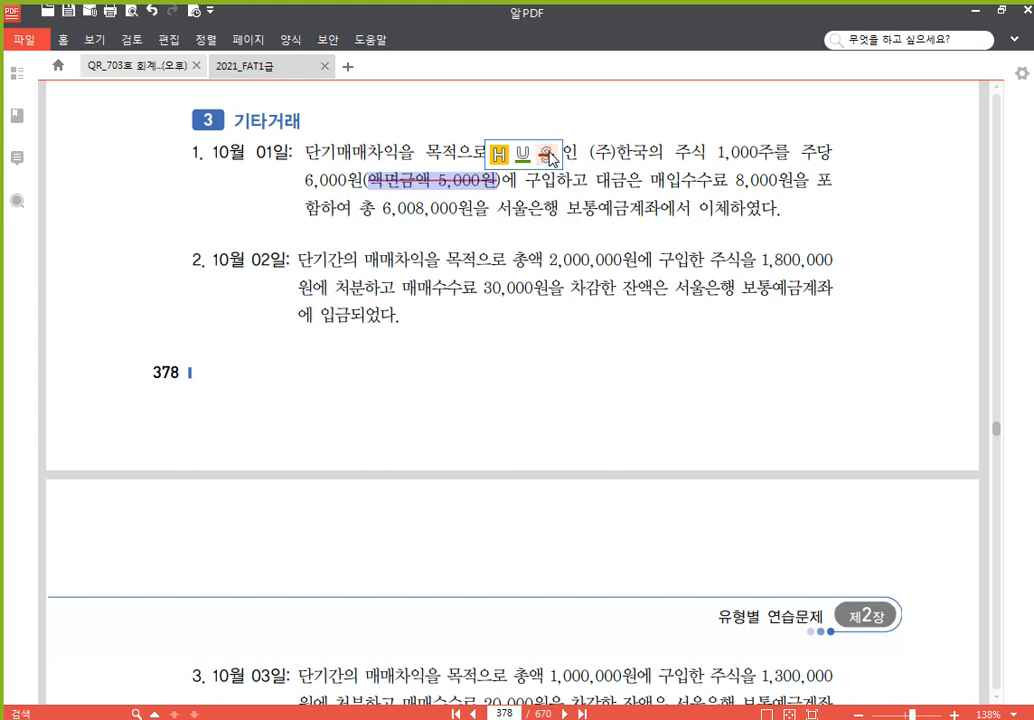
pyautogui.click(570, 185)
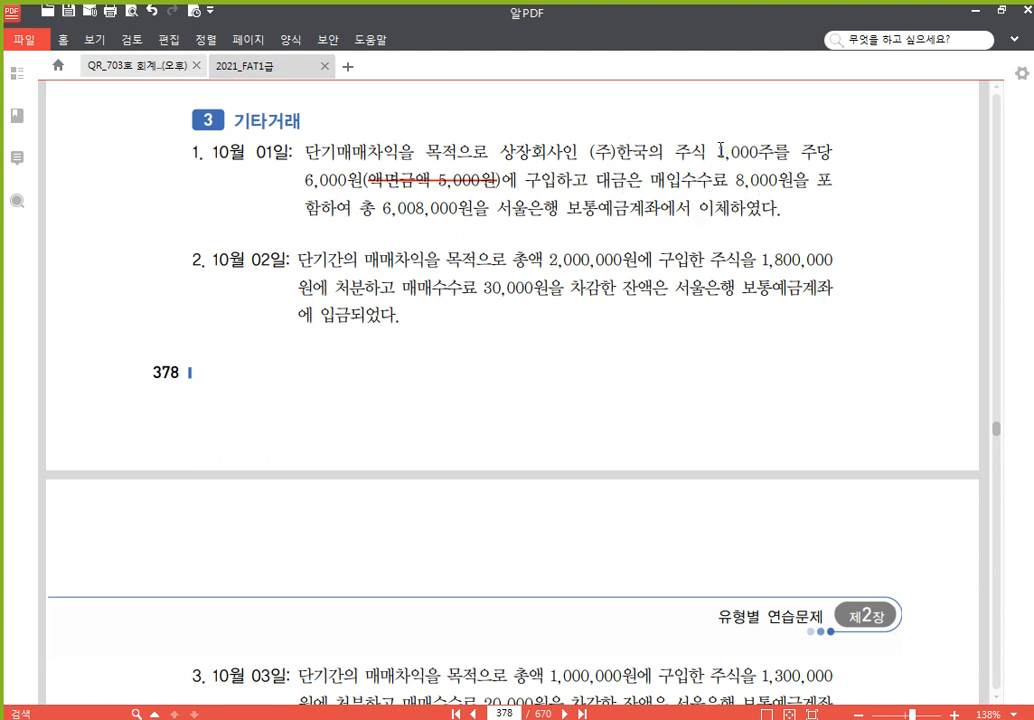
pyautogui.hotkey('alt', 'Tab')
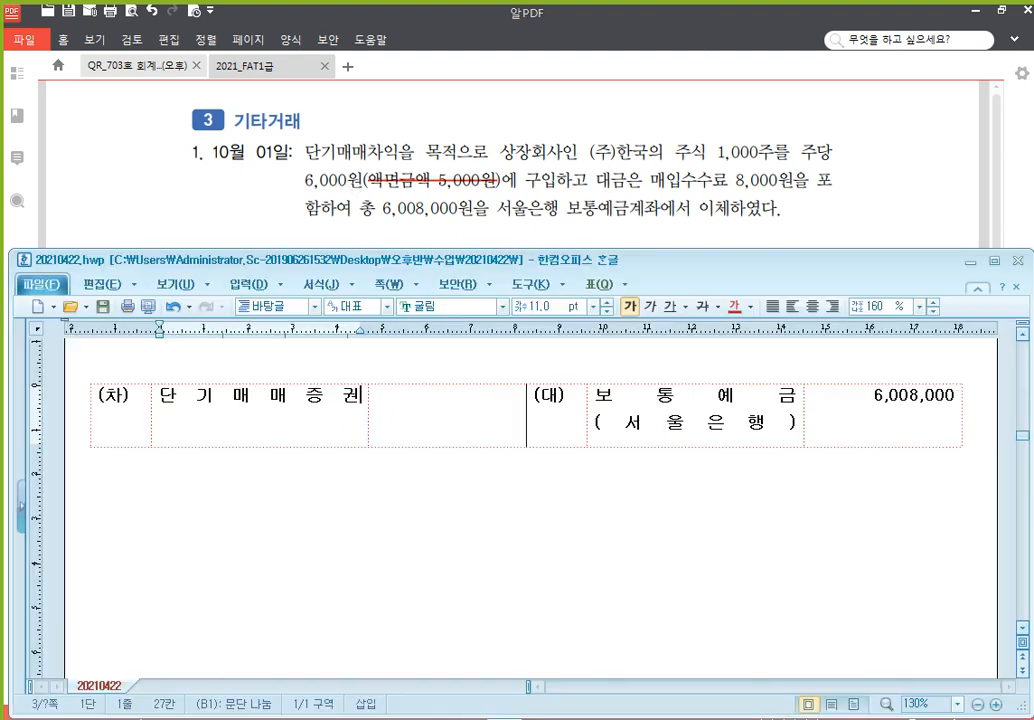
# Enter the (차) amounts 6,000,000 and 8,000 on two lines of the October 1 table
pyautogui.click(474, 412)
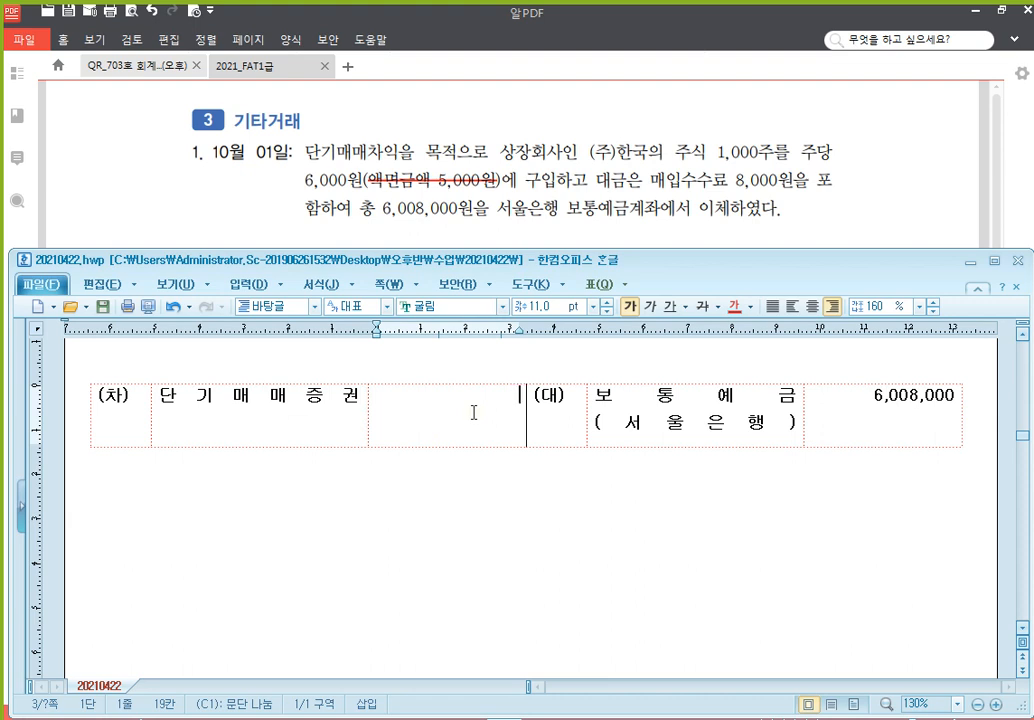
pyautogui.write('6,000,000')
pyautogui.press('Return')
pyautogui.write('8,000')
# Add 수수료비용 with (900) beneath it under 단기매매증권 on the (차) side, and leave the table
pyautogui.press('Up')
pyautogui.press('Up')
pyautogui.press('Return')
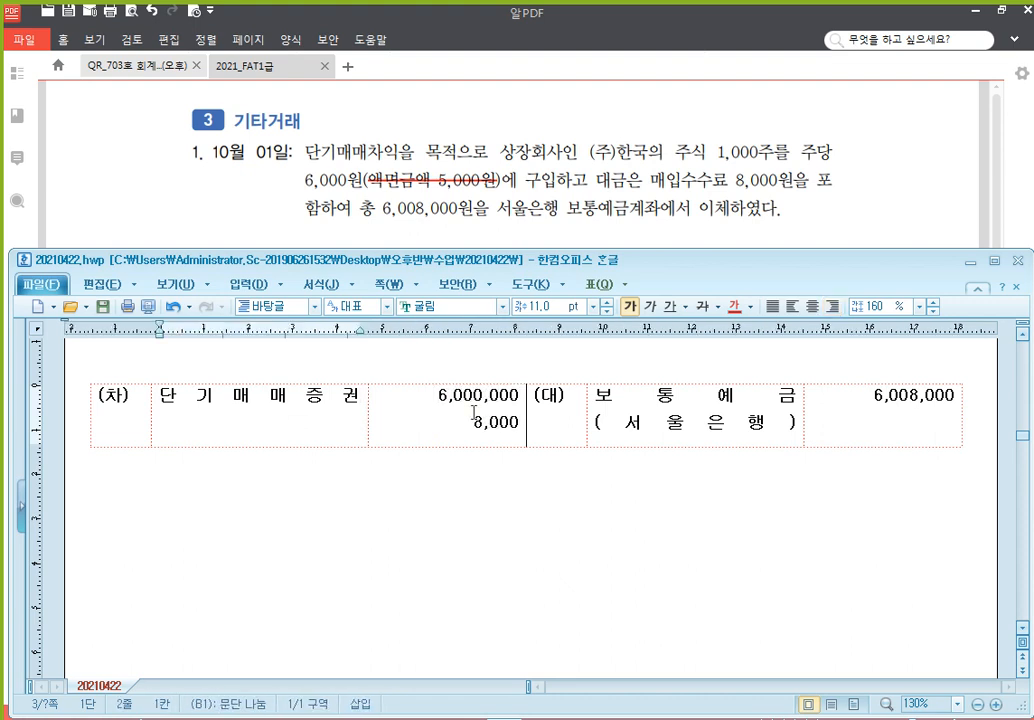
pyautogui.write('수 수 료 비 용')
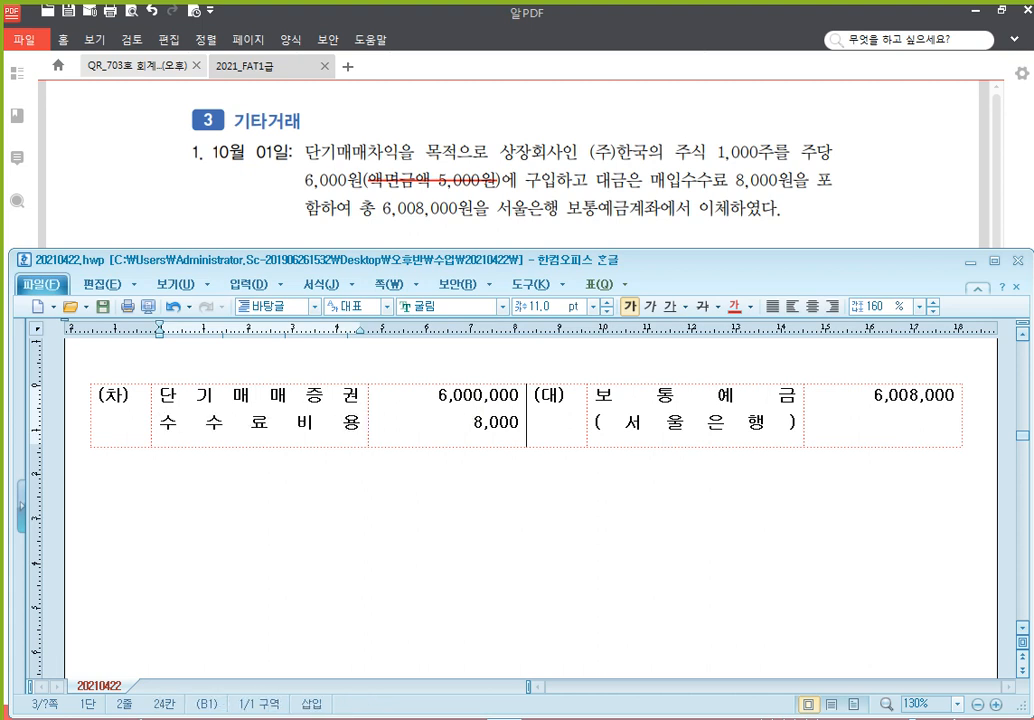
pyautogui.press('Return')
pyautogui.write('(')
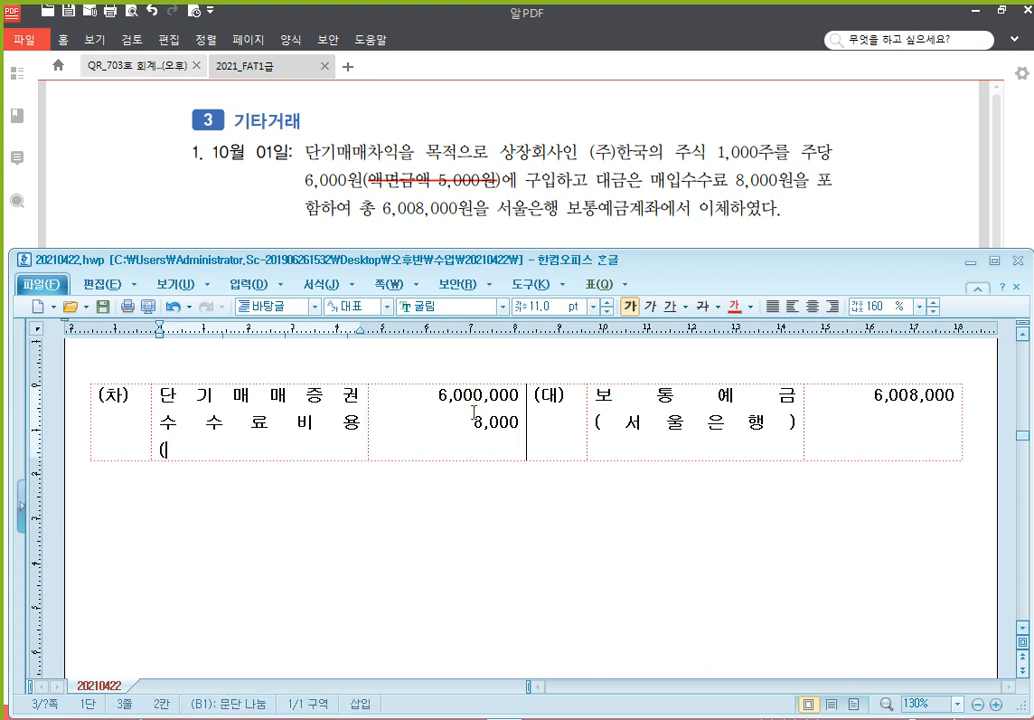
pyautogui.write('900)')
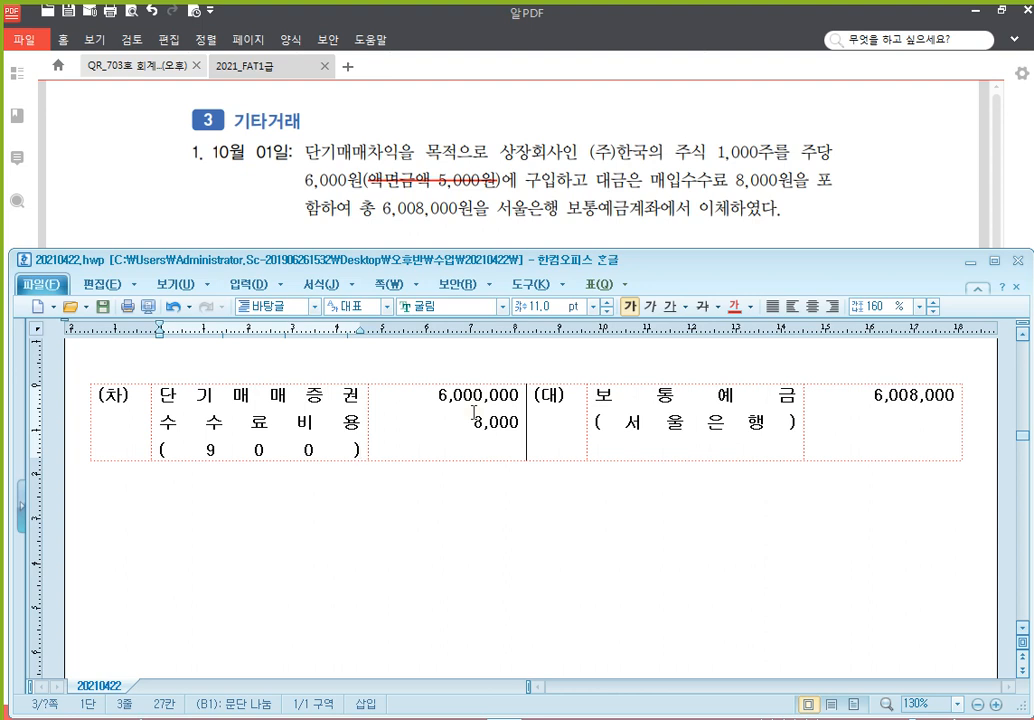
pyautogui.hotkey('shift', 'Escape')
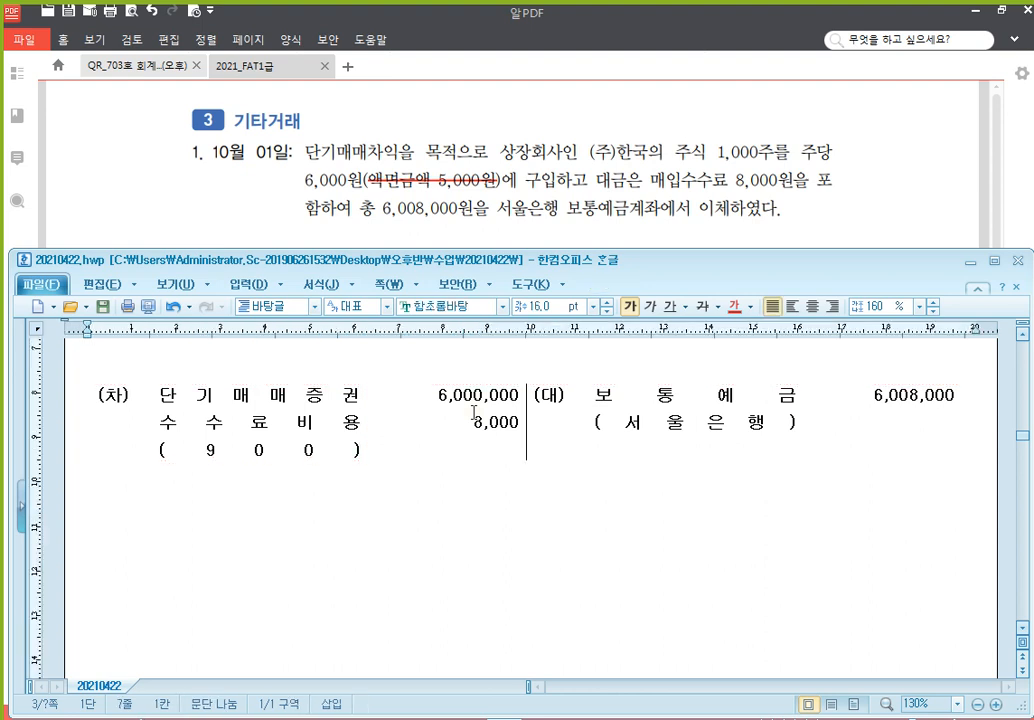
# Read the October 2 transaction in the textbook PDF and insert a blank (차)/(대) table below the October 1 entry in the Hangul document
pyautogui.click(818, 208)
pyautogui.scroll(-3, 539, 417)
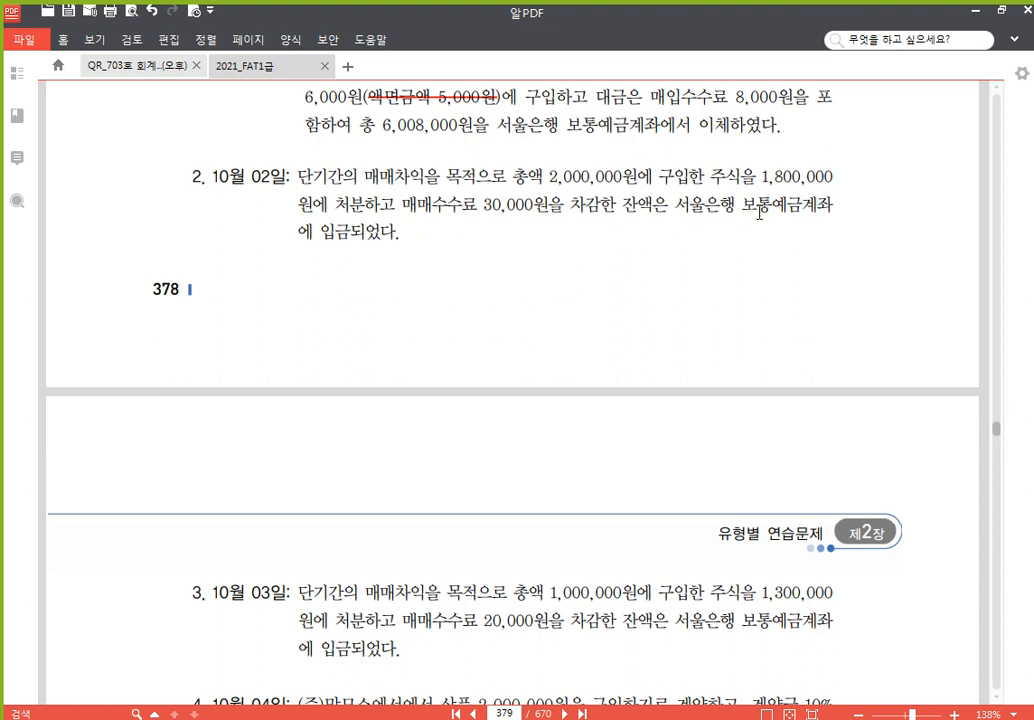
pyautogui.moveTo(473, 294)
pyautogui.mouseDown()
pyautogui.moveTo(474, 280)
pyautogui.moveTo(476, 290)
pyautogui.mouseUp()
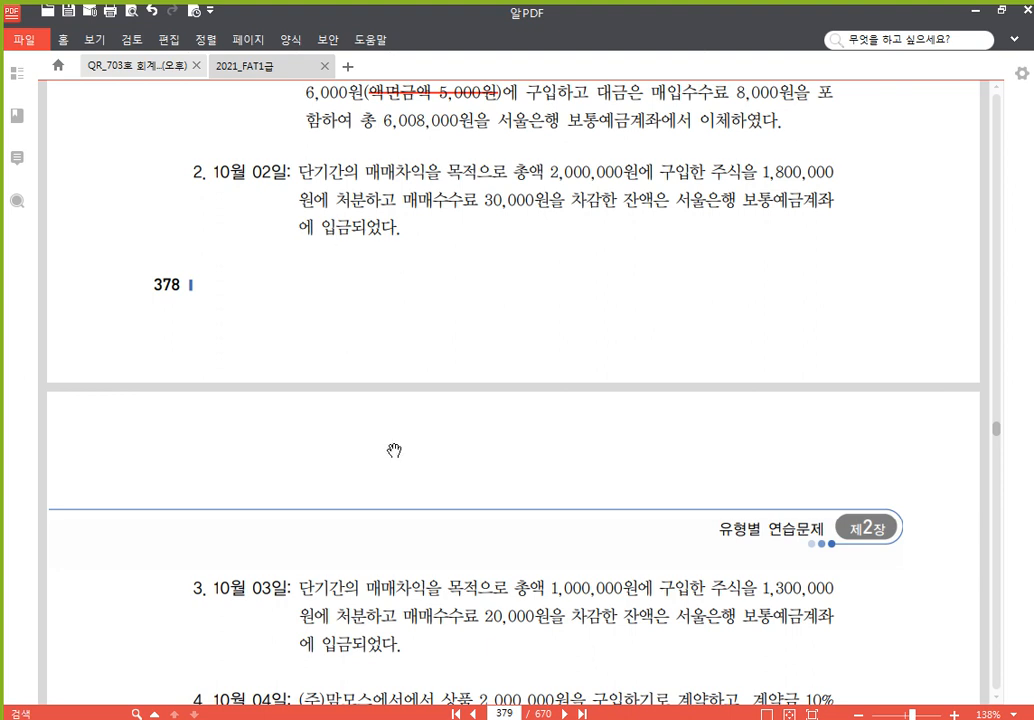
pyautogui.moveTo(397, 450); pyautogui.dragTo(392, 411)
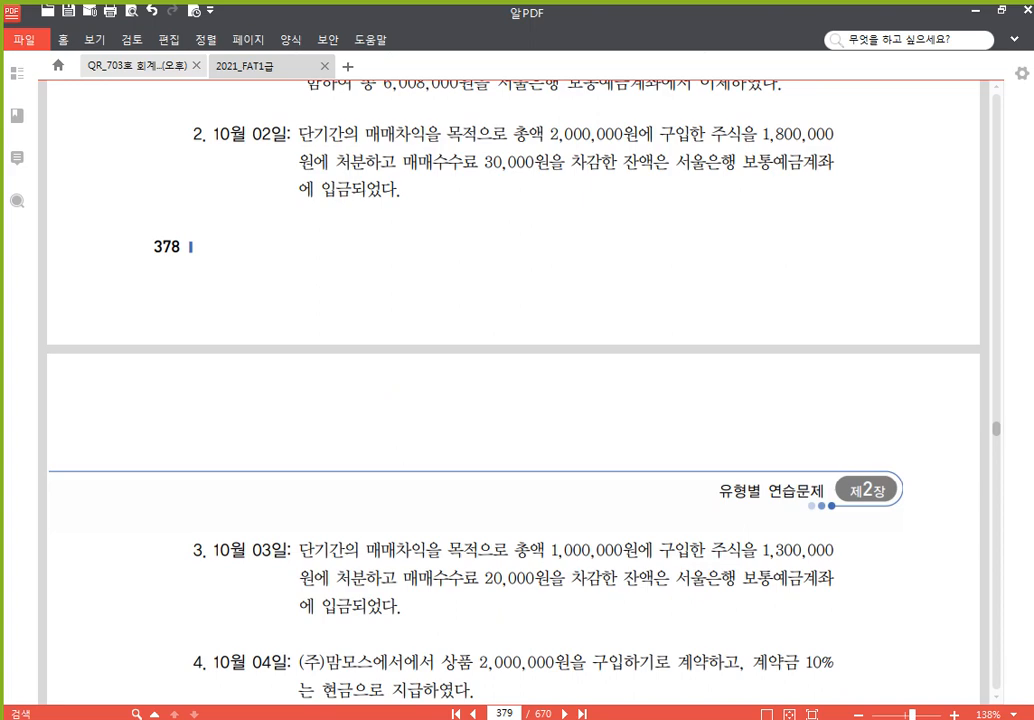
pyautogui.hotkey('alt', 'Tab')
pyautogui.write('(차)\t(대)')
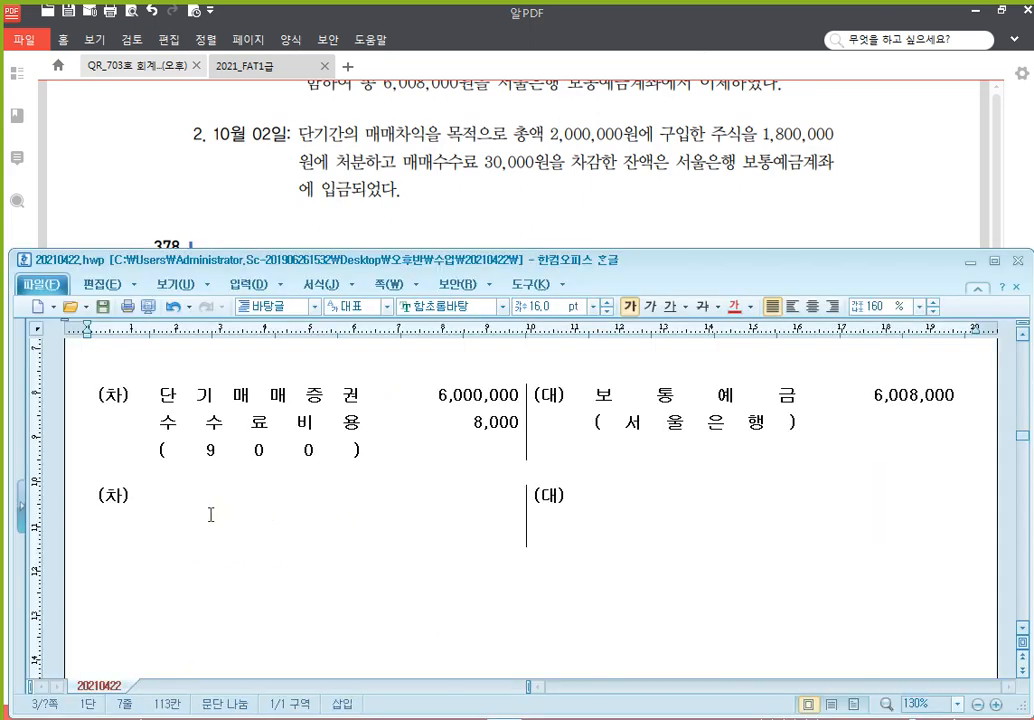
# Fill the (차) side of the October 2 table with 보통예금 and the amount 1,770,000
pyautogui.click(290, 512)
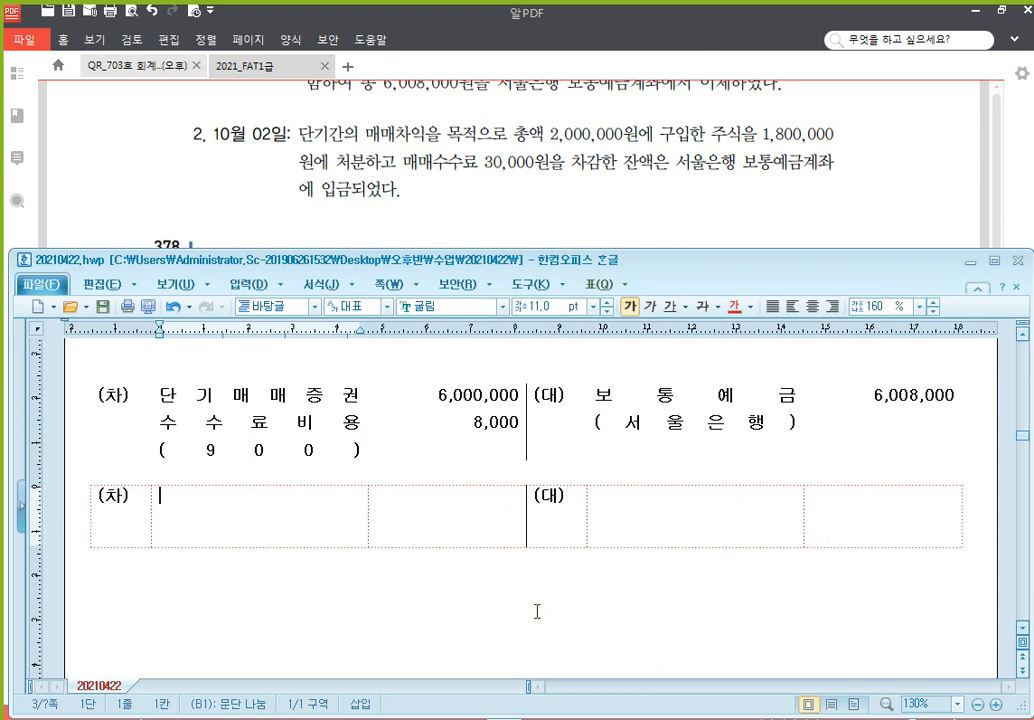
pyautogui.write('보통예')
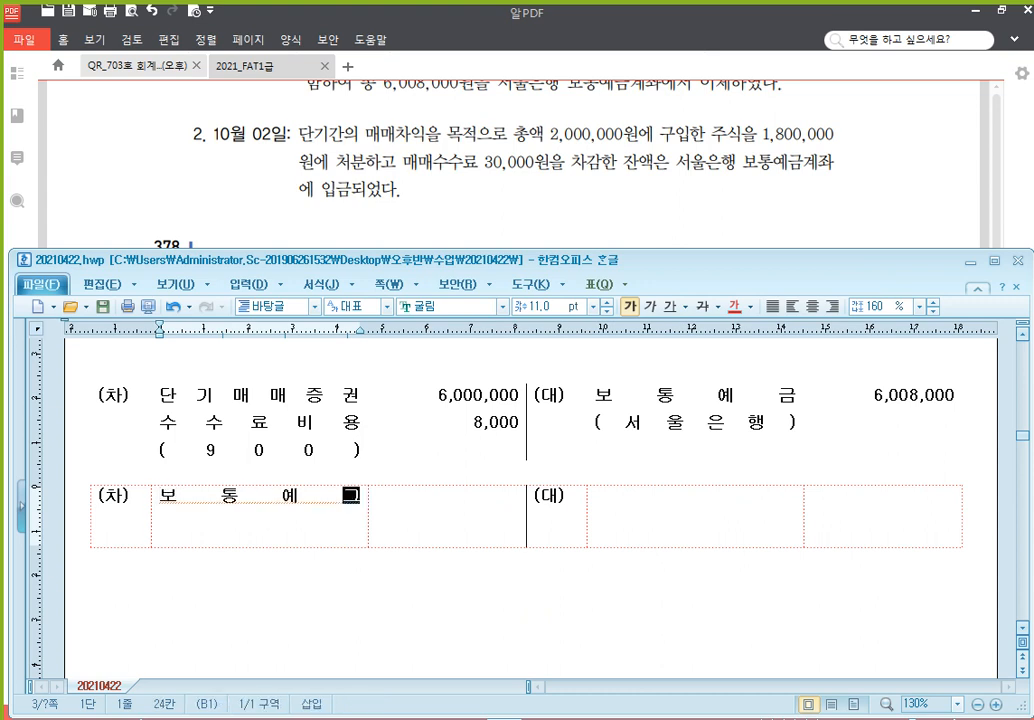
pyautogui.write('금')
pyautogui.press('Tab')
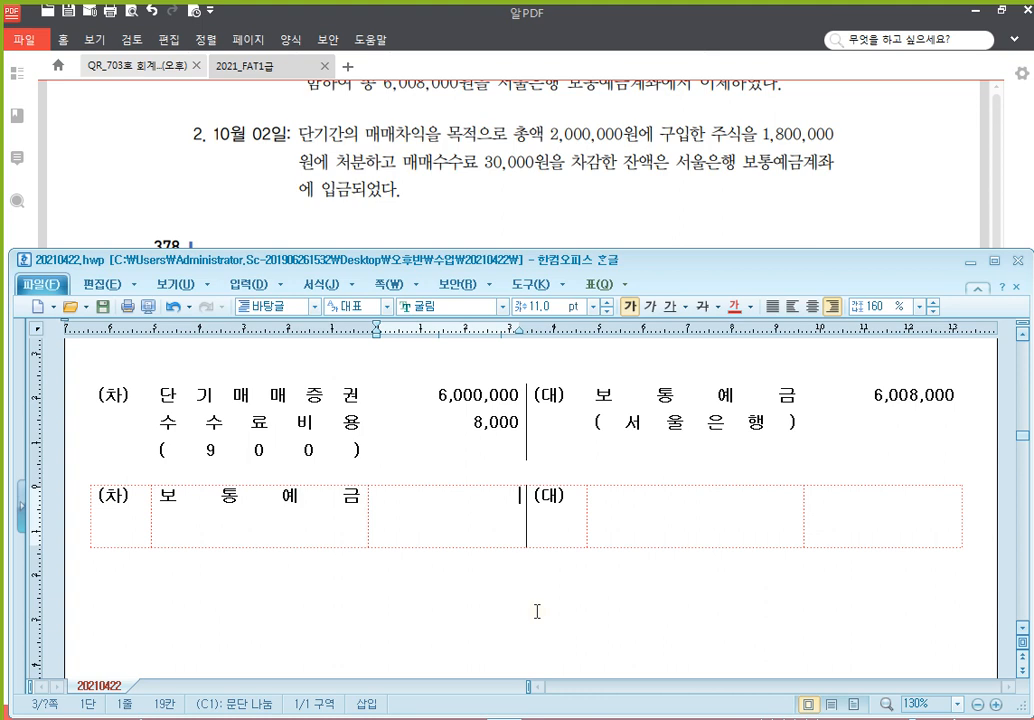
pyautogui.write('1,770,000')
# Fill the (대) side of the October 2 table with 단기매매증권 and the amount 2,000,000
pyautogui.press('Tab')
pyautogui.press('Tab')
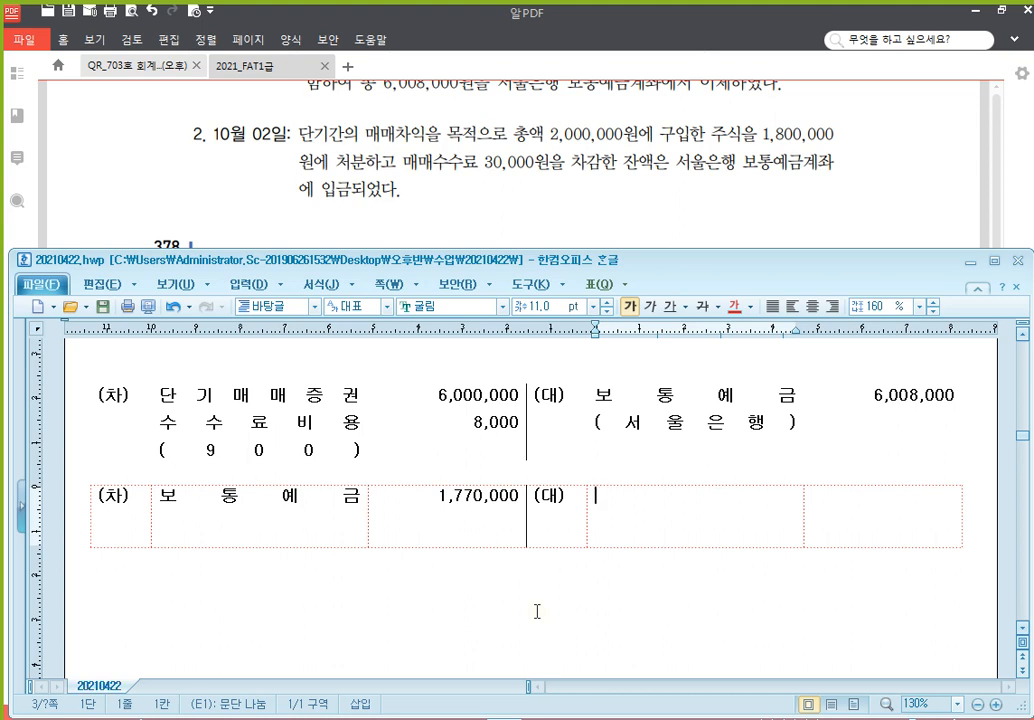
pyautogui.write('단기매매증권')
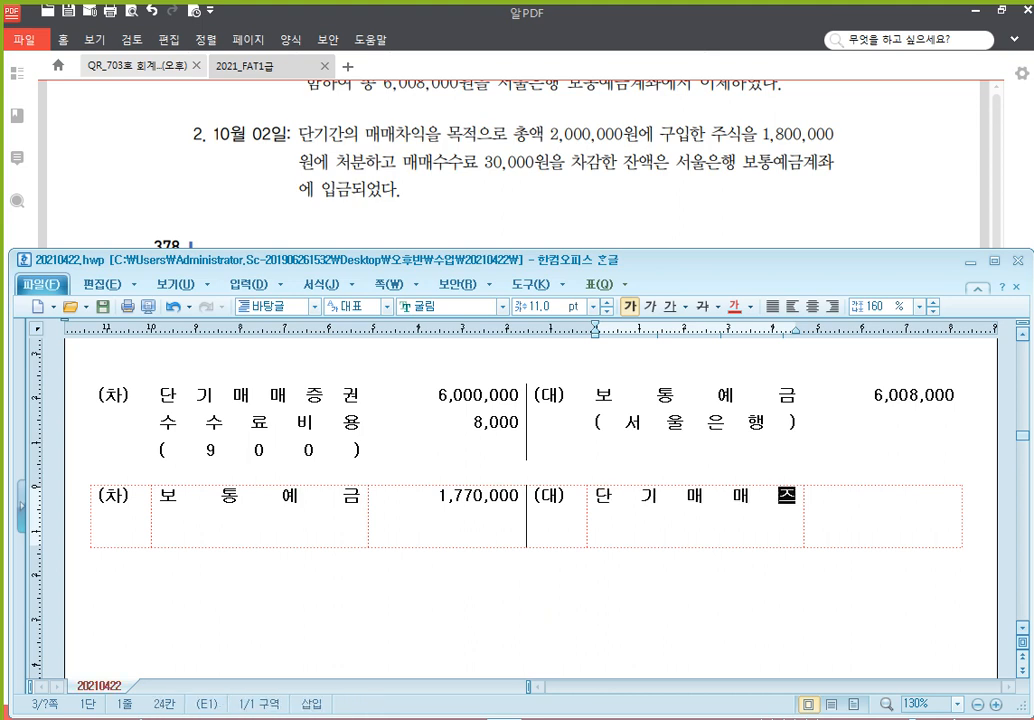
pyautogui.press('Tab')
pyautogui.write('2,0')
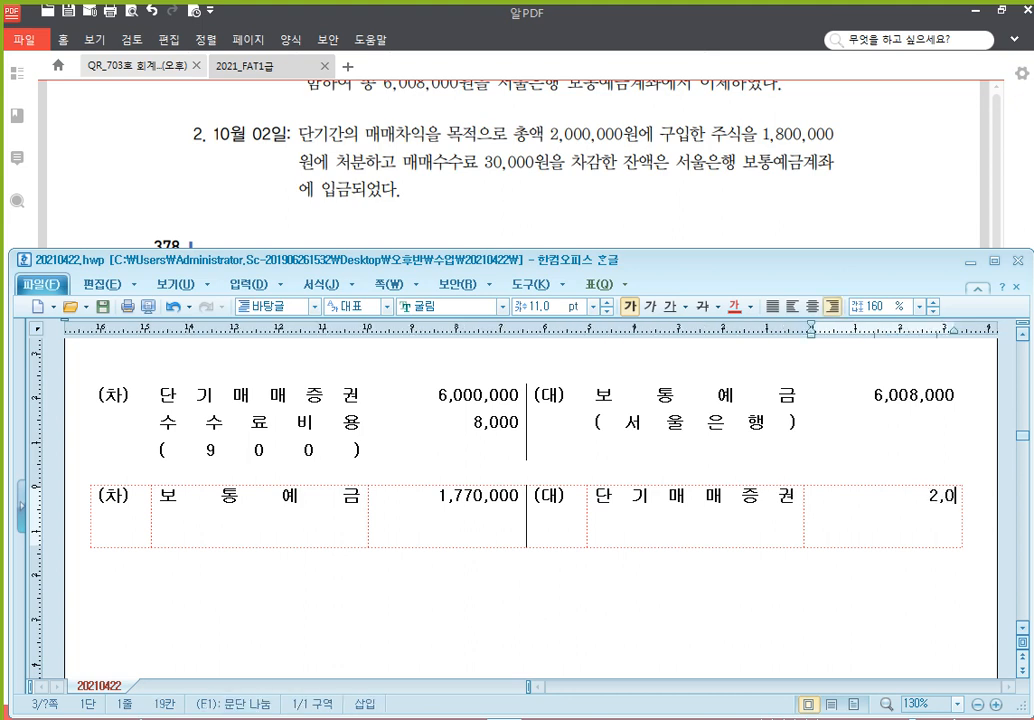
pyautogui.write('00,000')
# Add a second (차) line to the October 2 entry with 단기매매증권처분손실 and the amount 230,000
pyautogui.click(516, 498)
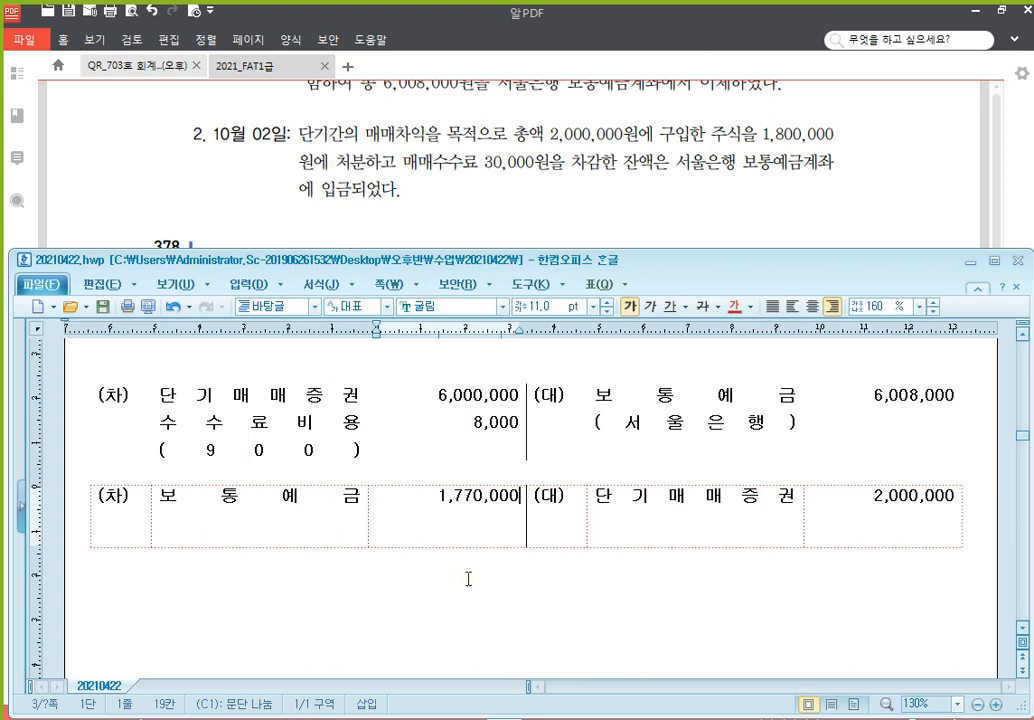
pyautogui.press('Return')
pyautogui.write('230,000')
pyautogui.click(361, 496)
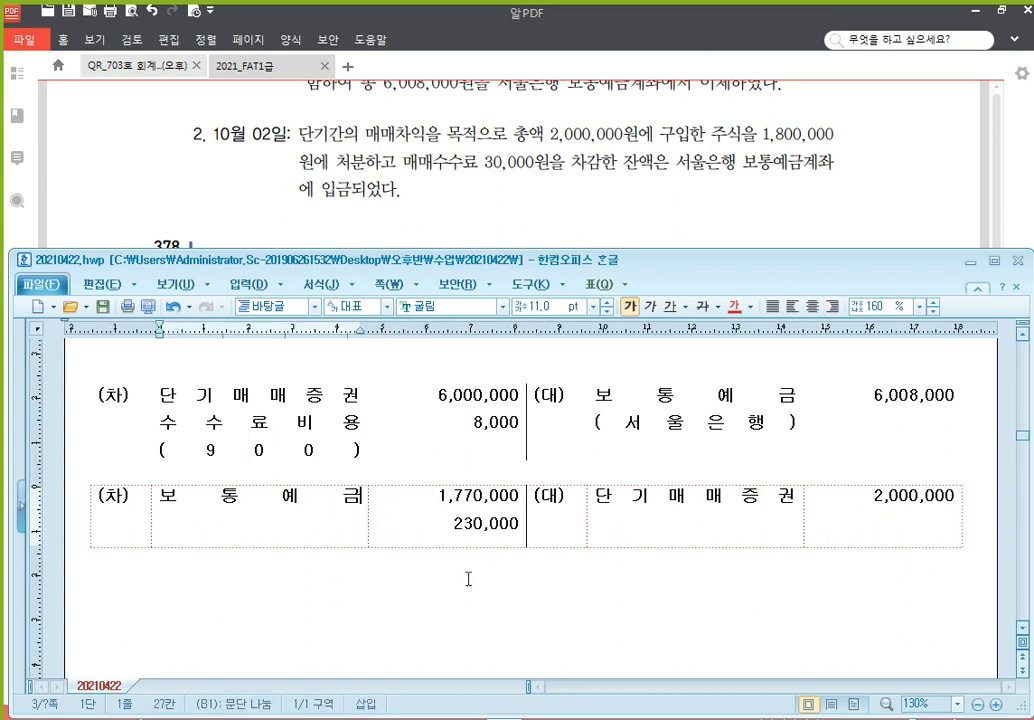
pyautogui.press('Return')
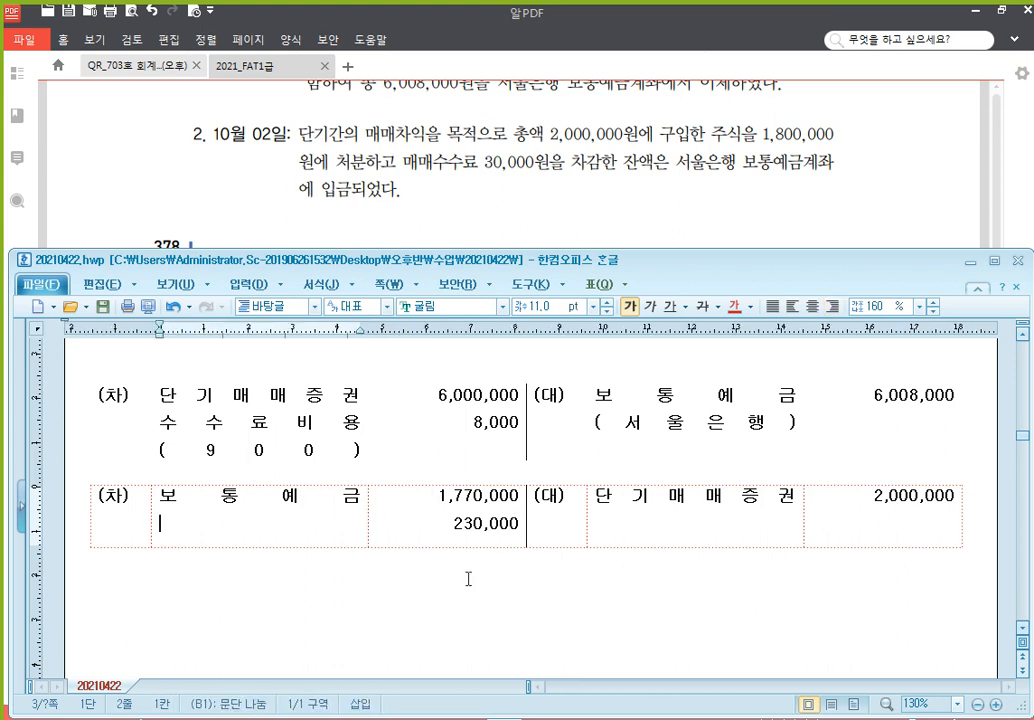
pyautogui.write('단기매매증')
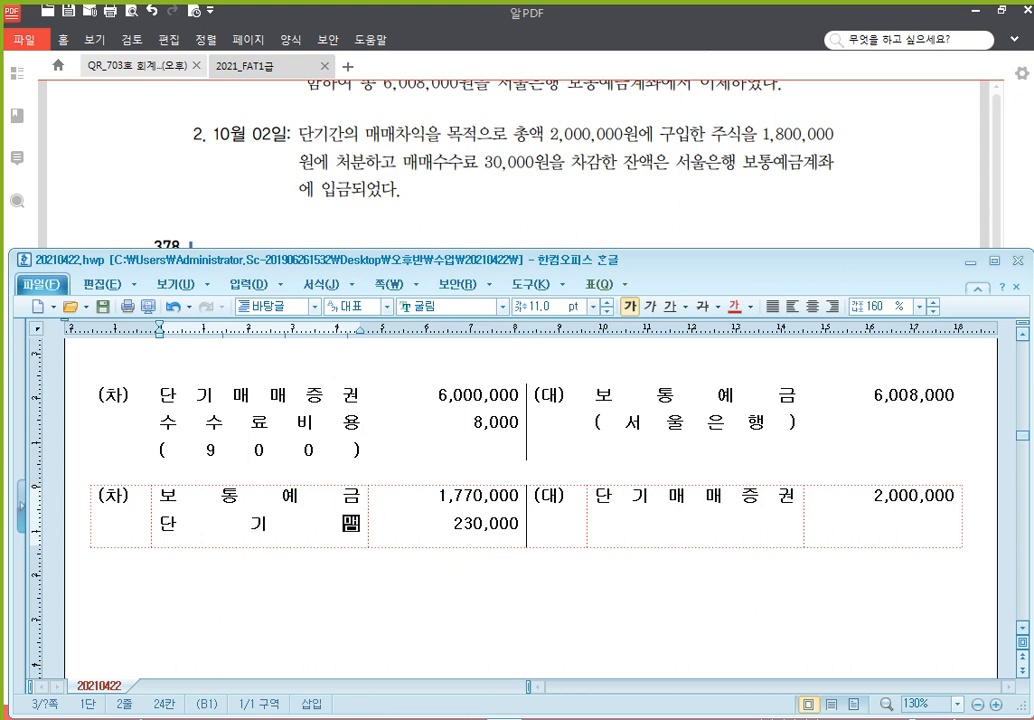
pyautogui.write('권처분손실')
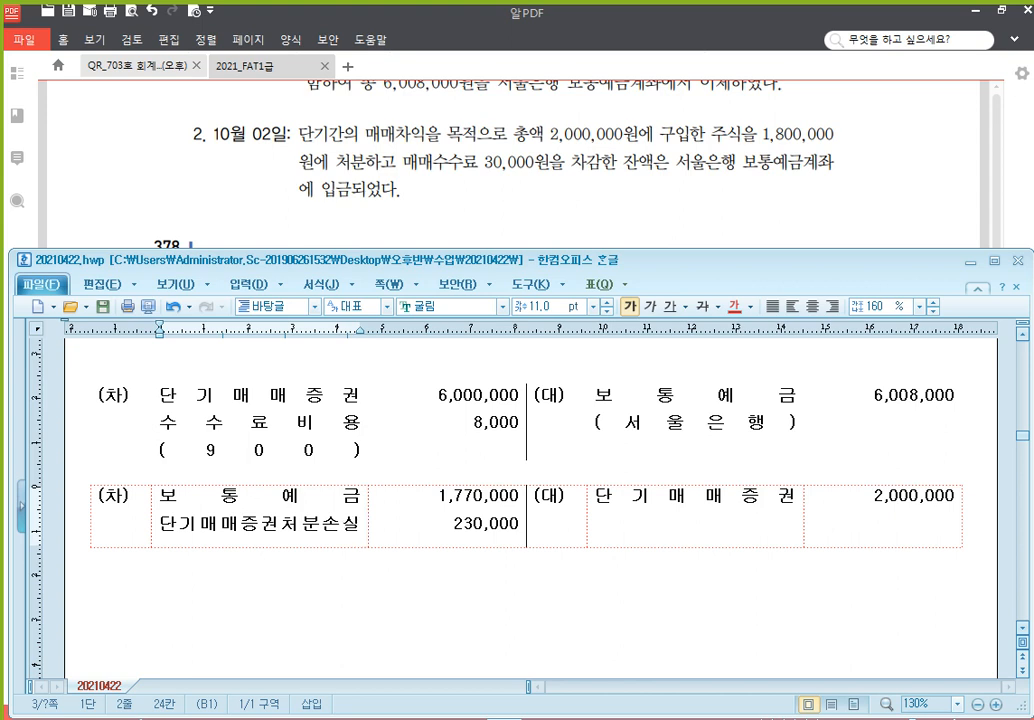
# Write the note "* 단기매매증권 취득 수수료 : 수수료비용(900번대)" below the October 2 table
pyautogui.click(385, 592)
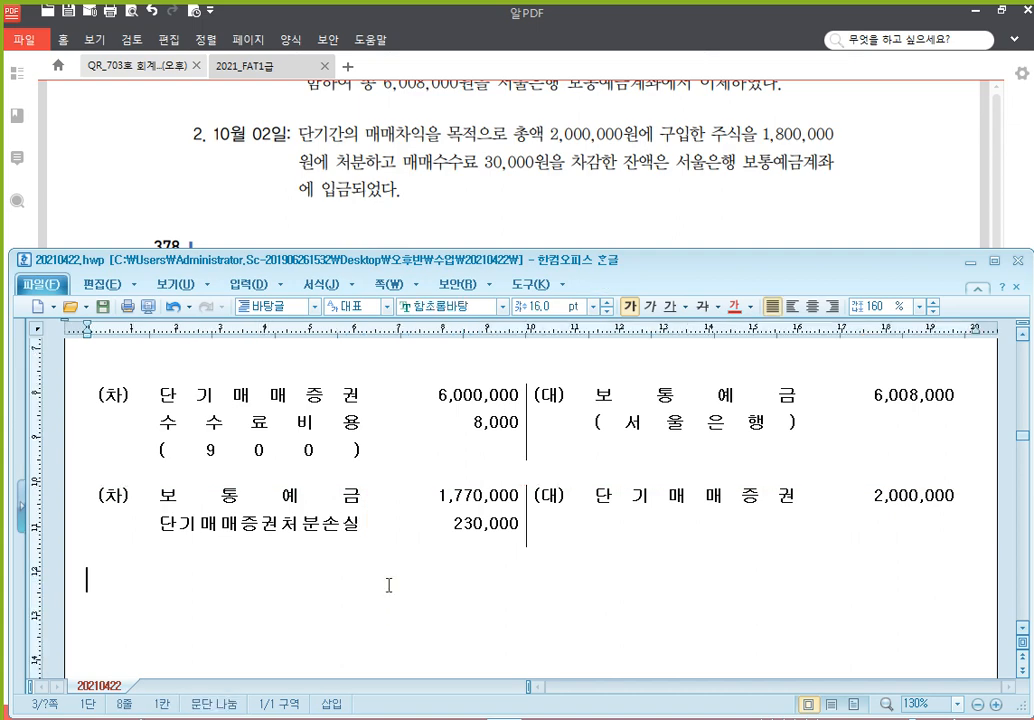
pyautogui.scroll(-1, 390, 583)
pyautogui.scroll(1, 392, 577)
pyautogui.write('* 단기맴')
pyautogui.write('매증')
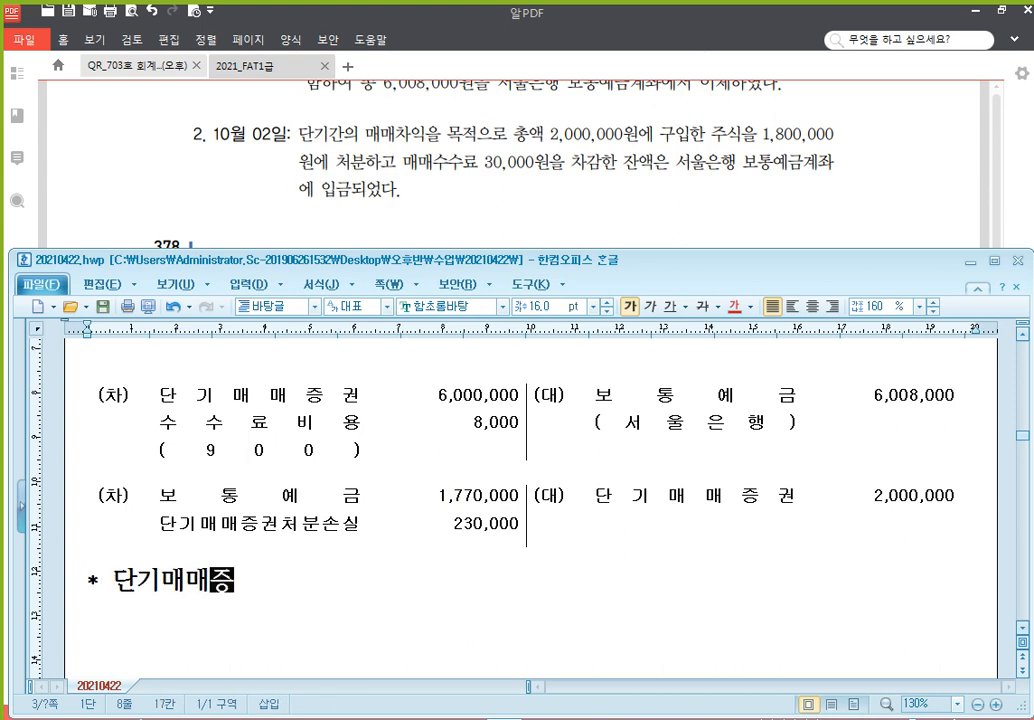
pyautogui.write('권 취득 수수료 : ㅅ')
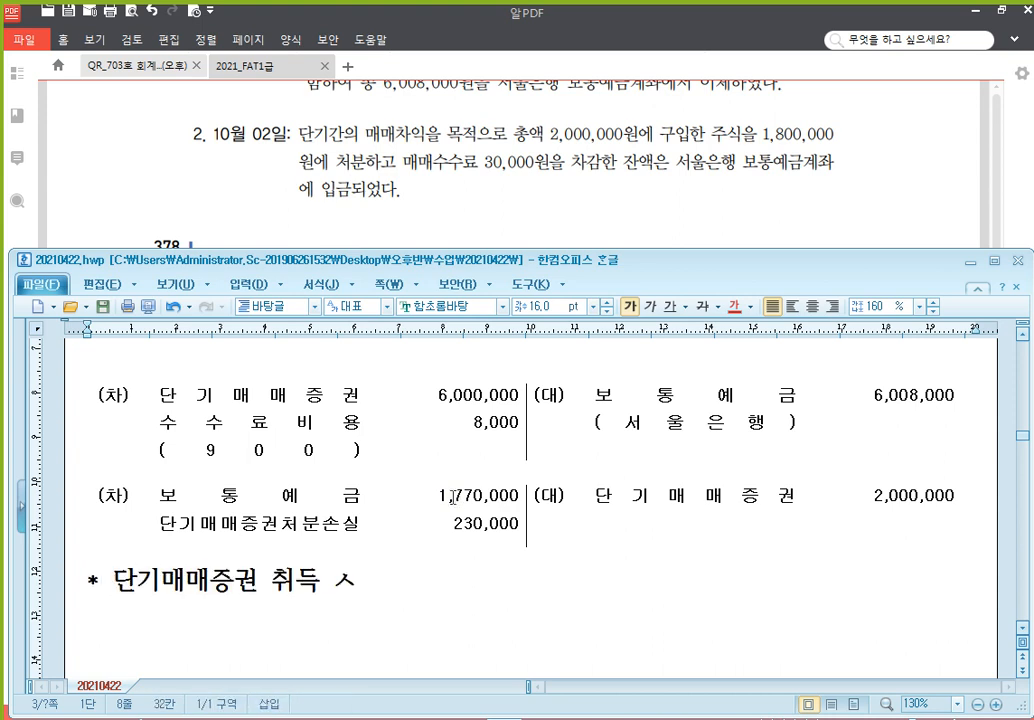
pyautogui.write('수료')
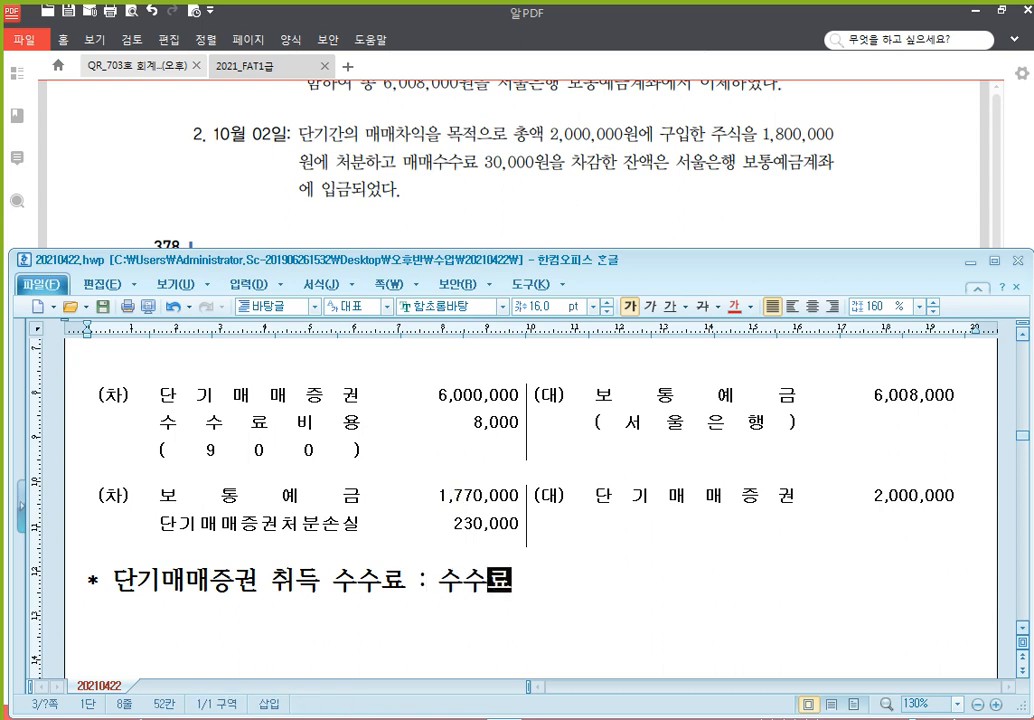
pyautogui.write('비용(900번대)')
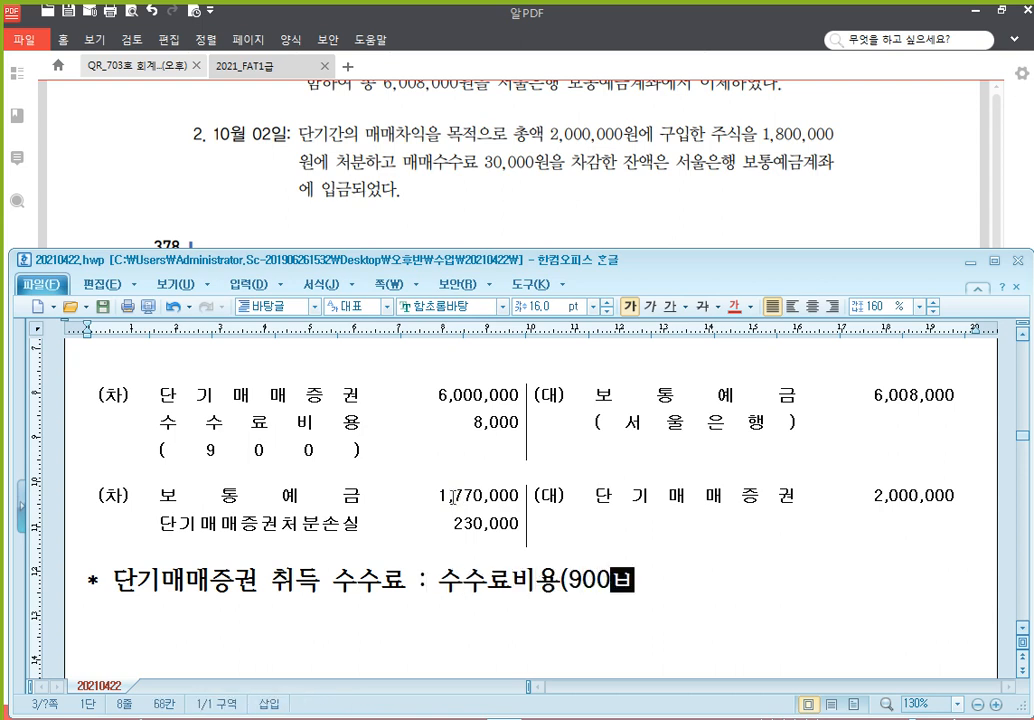
# Add a second note line below the October 2 table: "* 단기매매증권 처분 수수료 : 단기매매증권처분손익 가감"
pyautogui.write('*  ')
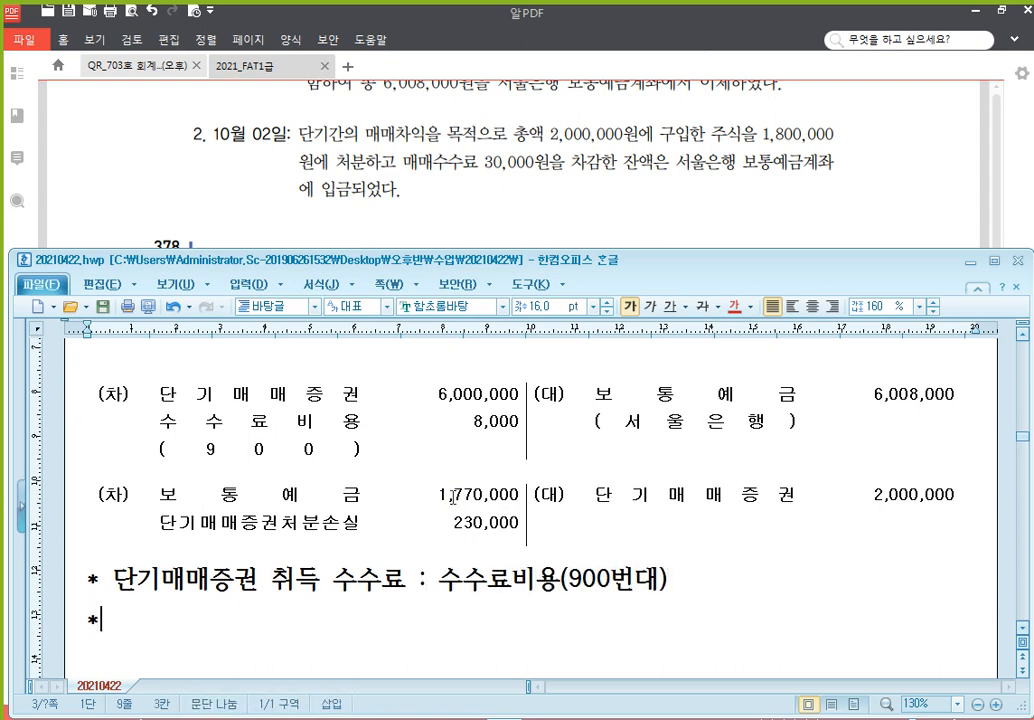
pyautogui.write('단기매매증권')
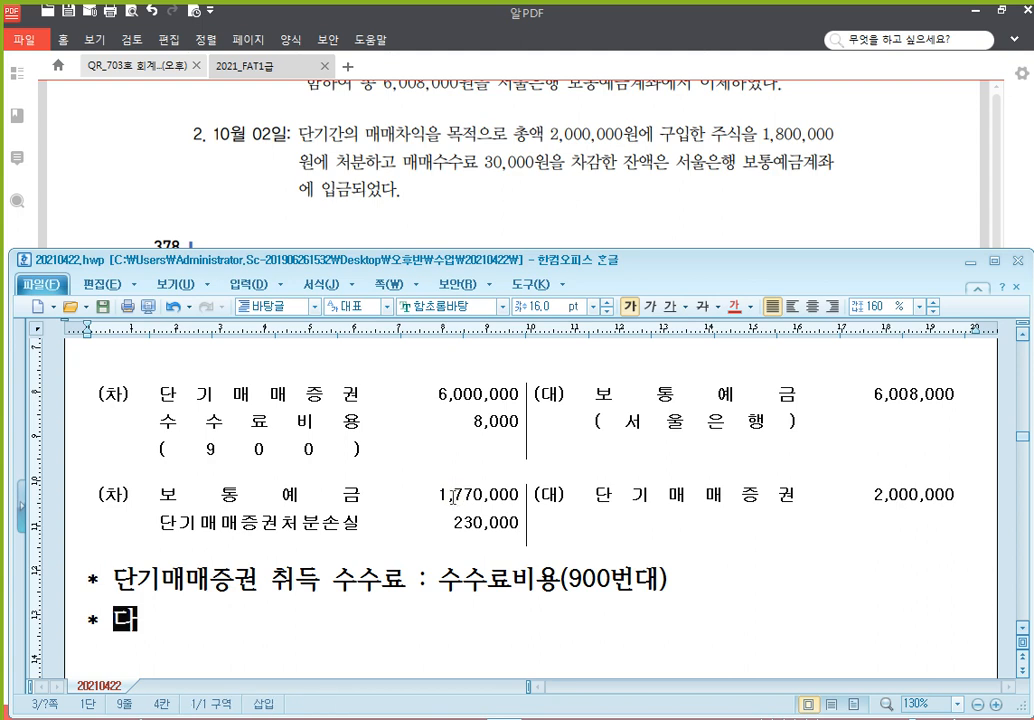
pyautogui.write(' 처분 수수료 :')
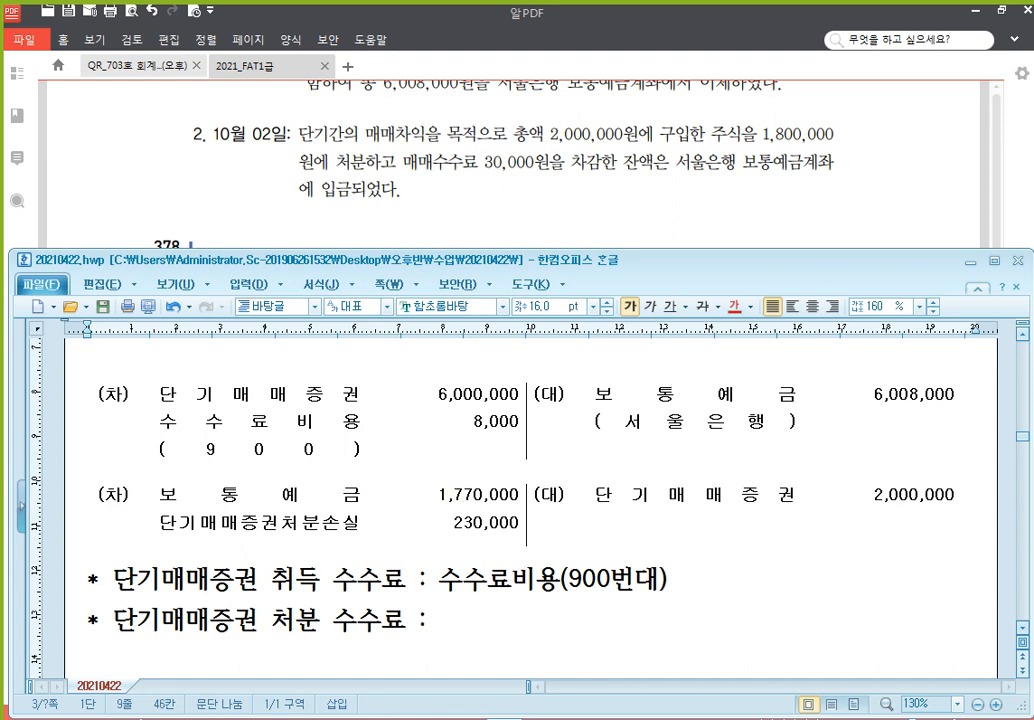
pyautogui.write('단기매매증ㄱ')
pyautogui.write('권처')
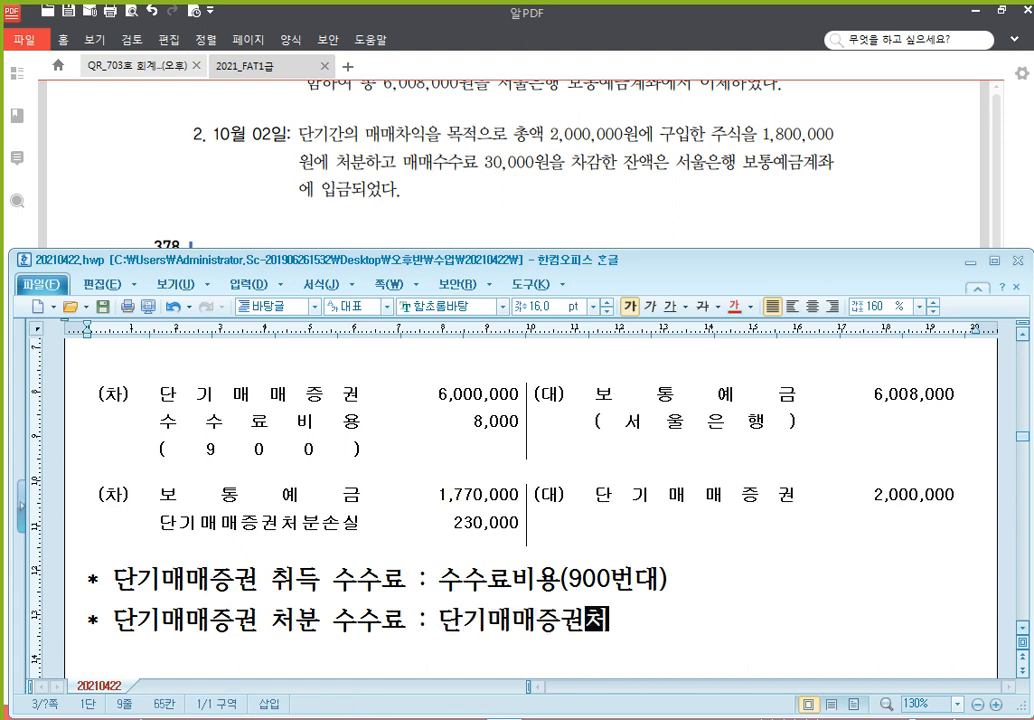
pyautogui.write('분손익 각감')
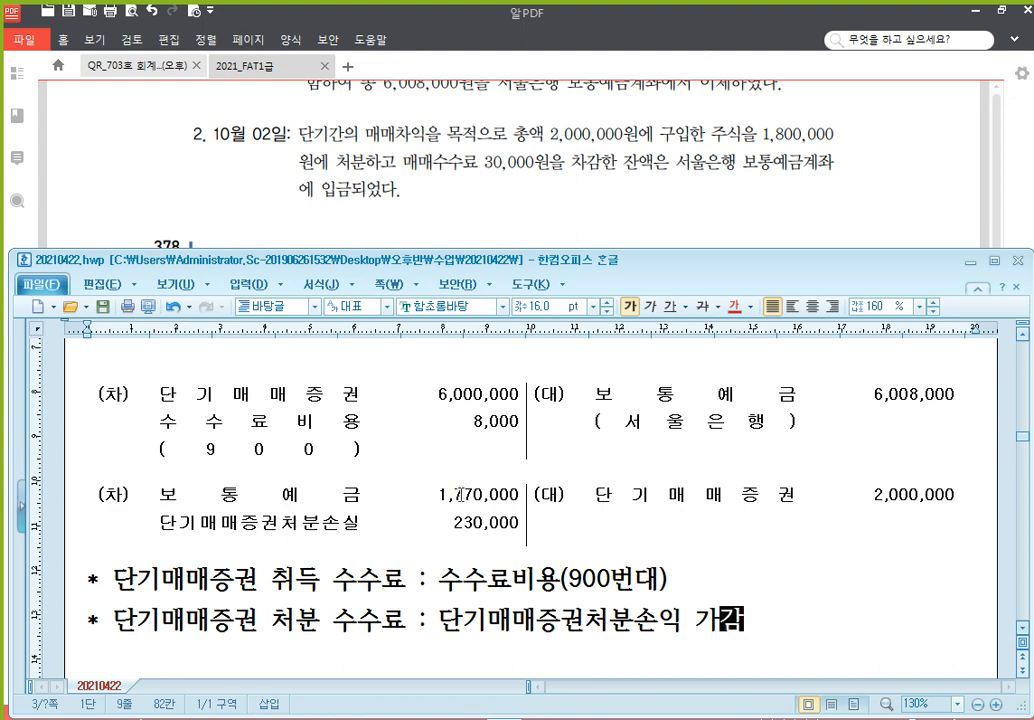
# Bring up the October 3 transaction in the textbook PDF and insert a blank (차)/(대) table below the notes in the Hangul document
pyautogui.scroll(-1, 485, 495)
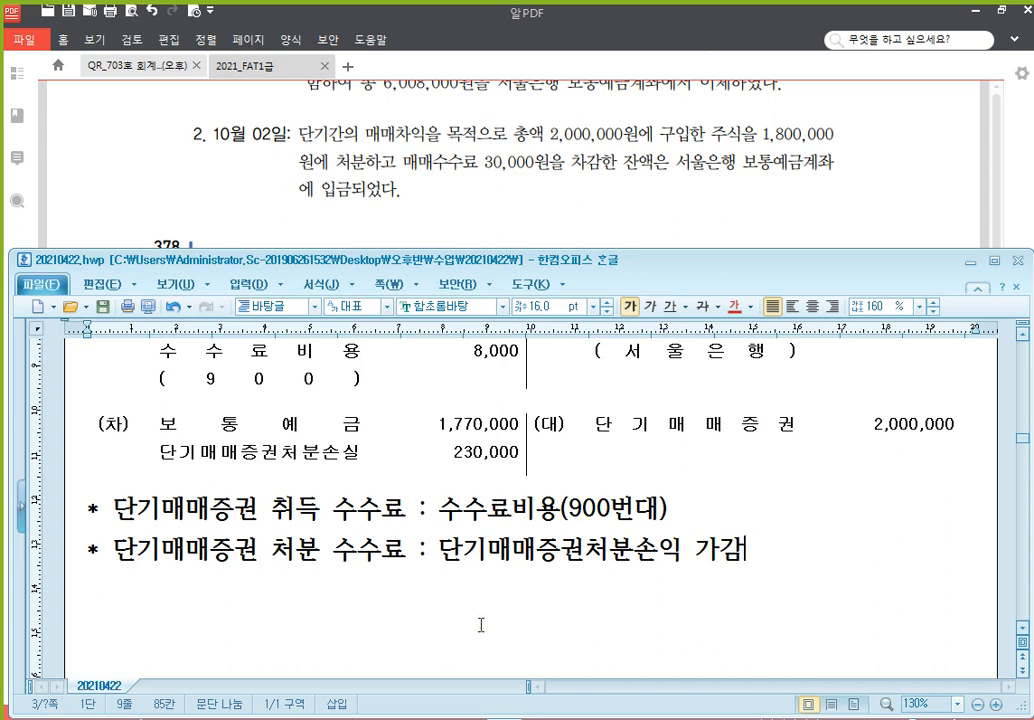
pyautogui.scroll(-2, 490, 615)
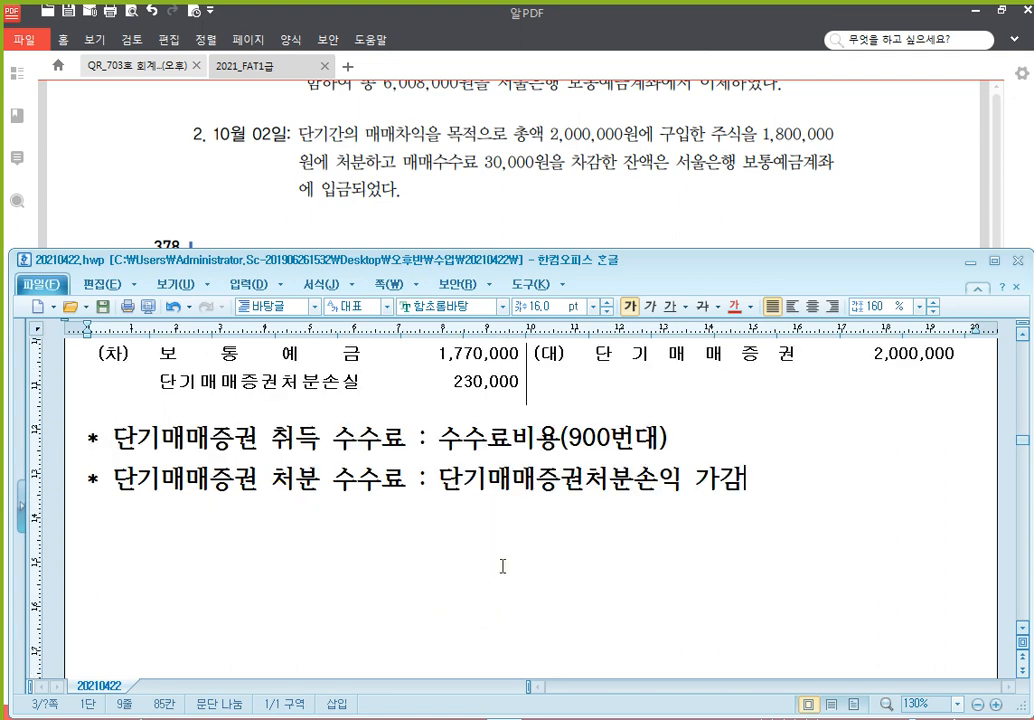
pyautogui.click(688, 211)
pyautogui.scroll(-6, 642, 321)
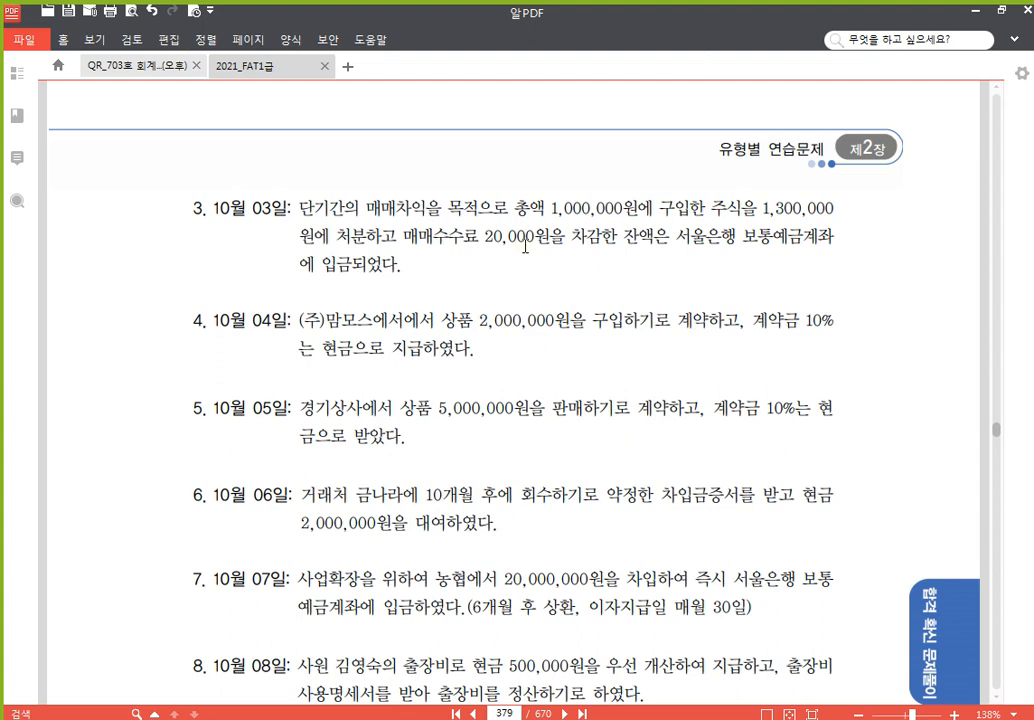
pyautogui.moveTo(533, 286); pyautogui.dragTo(531, 206)
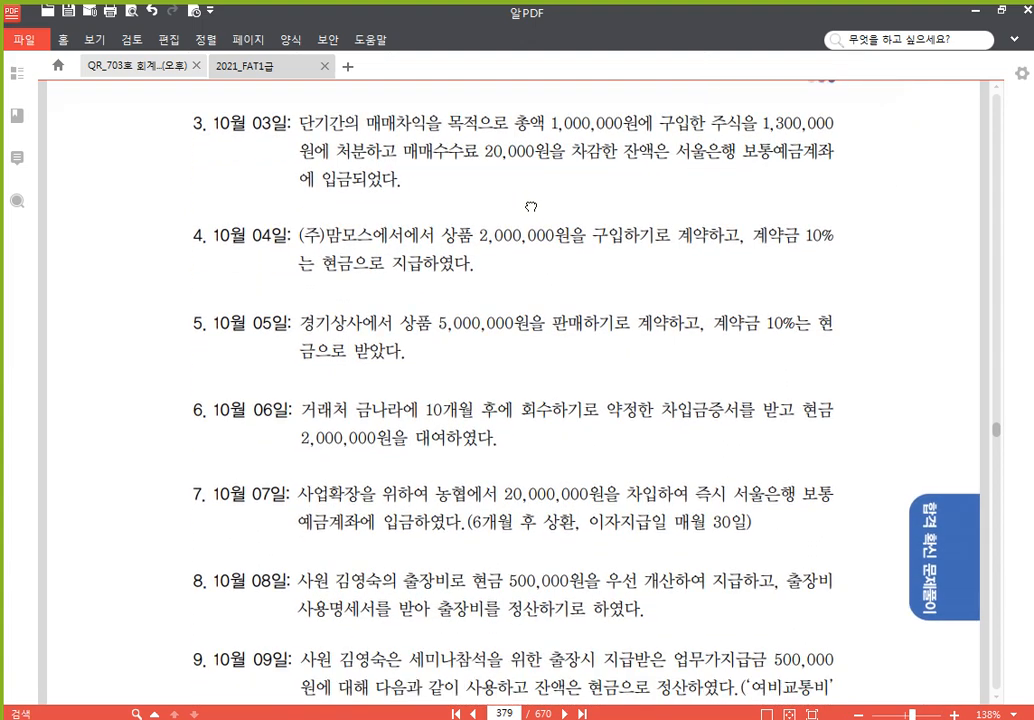
pyautogui.hotkey('alt', 'Tab')
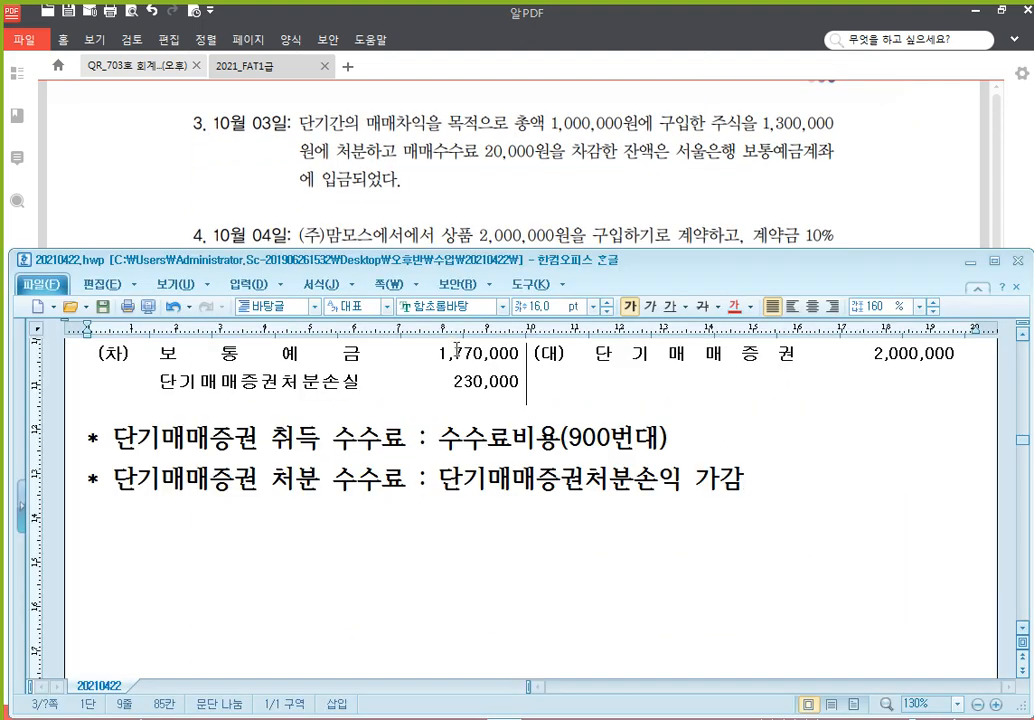
pyautogui.moveTo(443, 259); pyautogui.dragTo(442, 235)
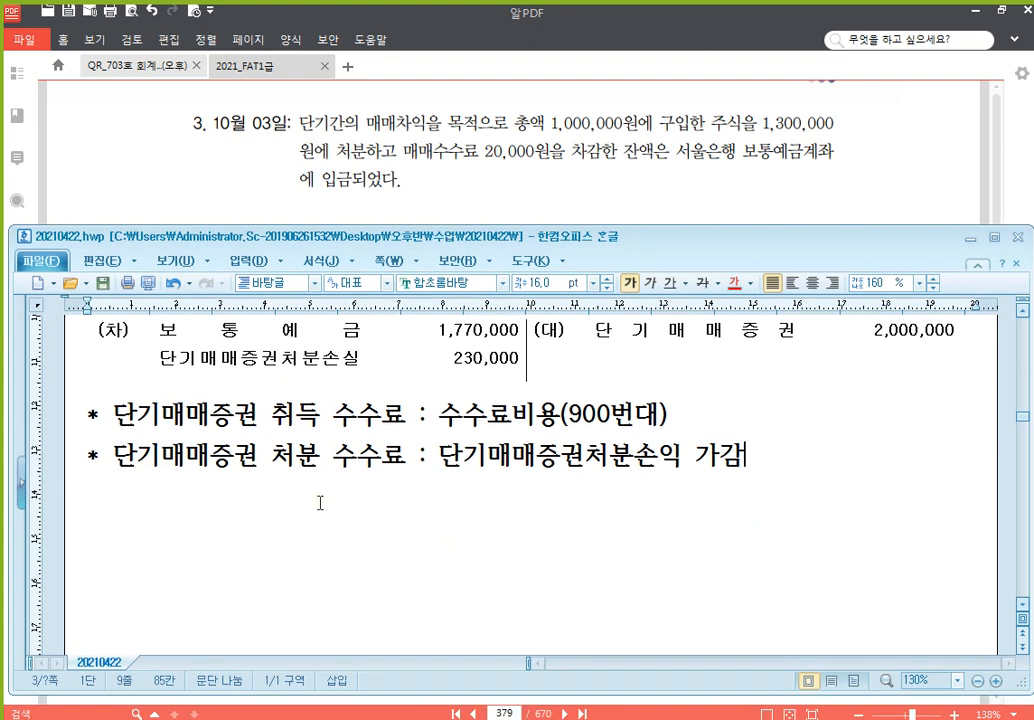
pyautogui.hotkey('ctrl', 'v')
# Fill the (대) side of the October 3 table with 단기매매증권 and the amount 1,000,000
pyautogui.click(648, 519)
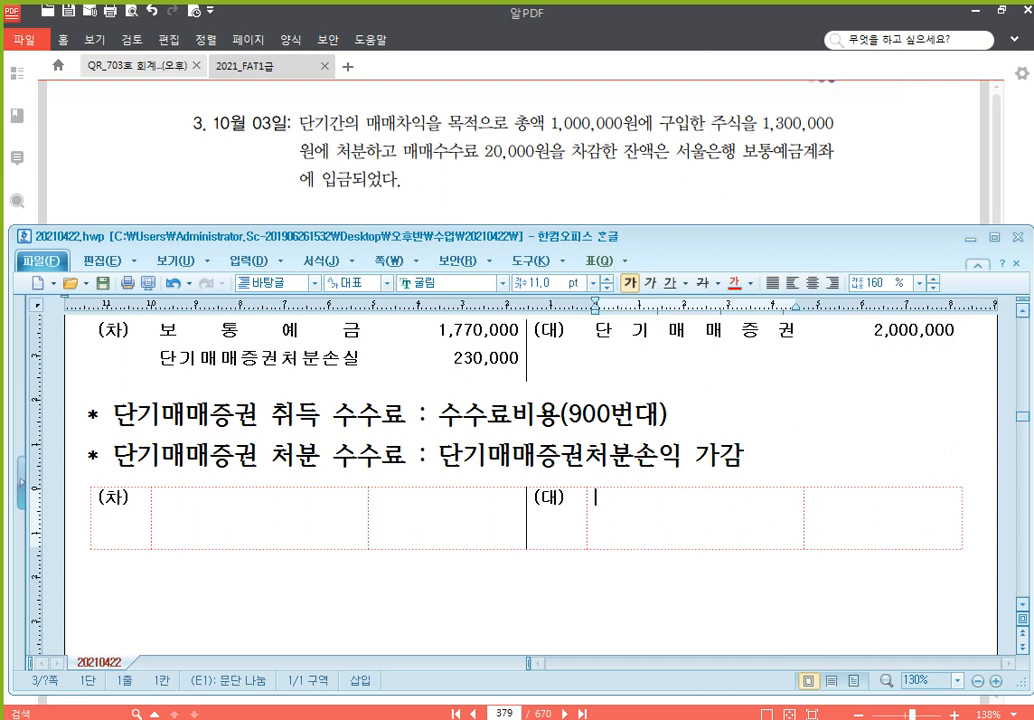
pyautogui.write('단기매매증ㄱ')
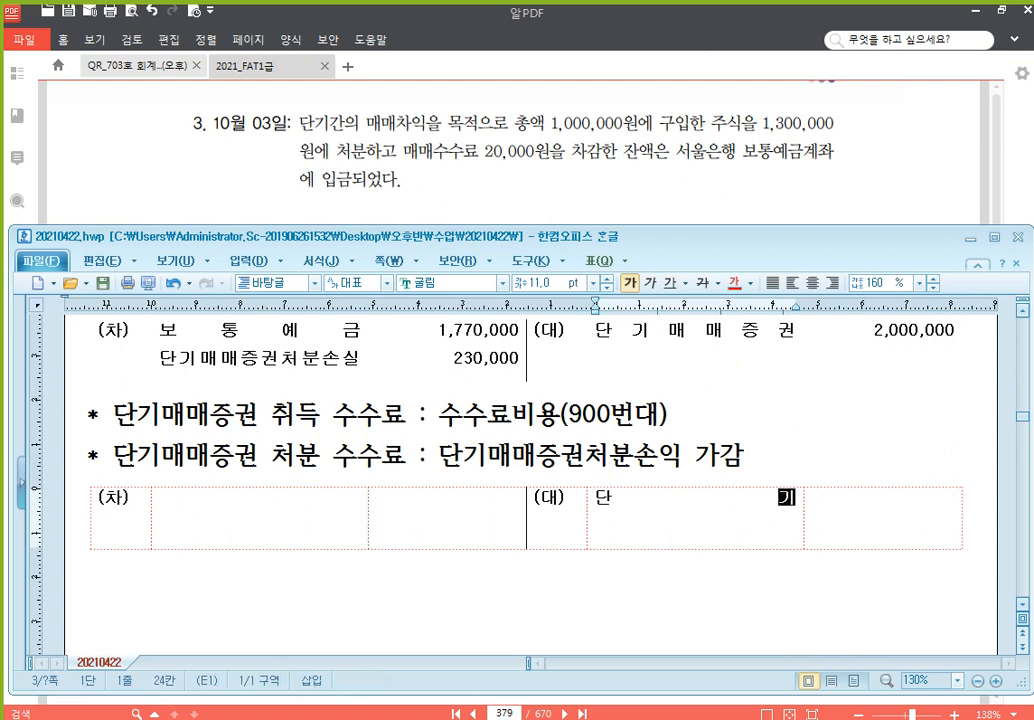
pyautogui.press('Tab')
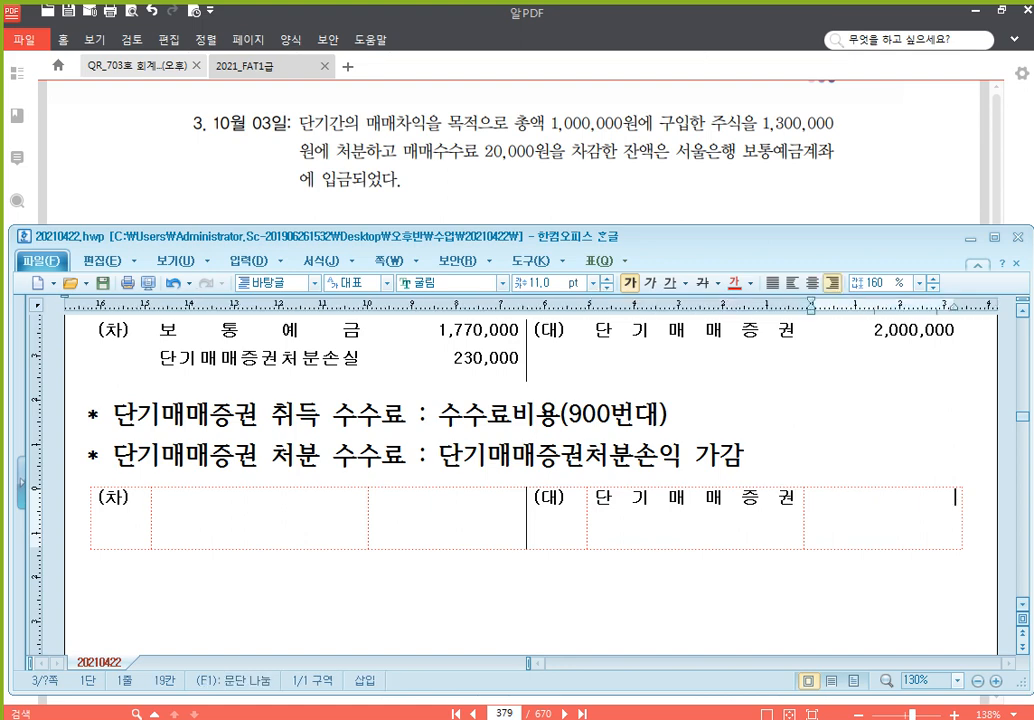
pyautogui.write('1,000,000')
# Enter 보통예금 with (서울은행) on the line below it as the (차) account of the October 3 table
pyautogui.click(300, 517)
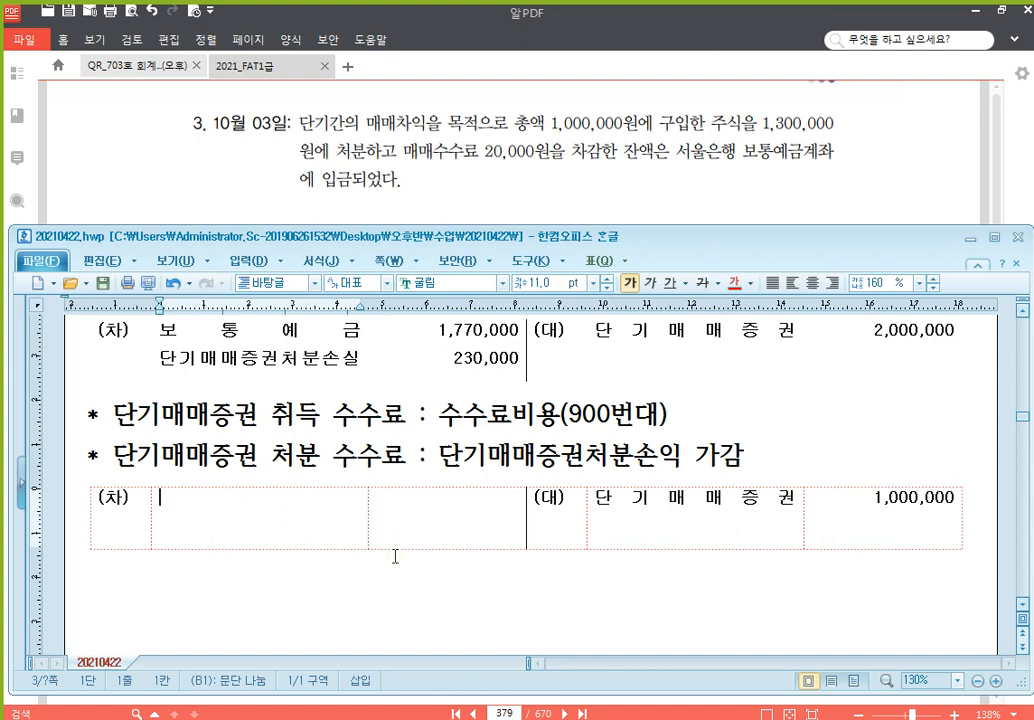
pyautogui.write('보통에금')
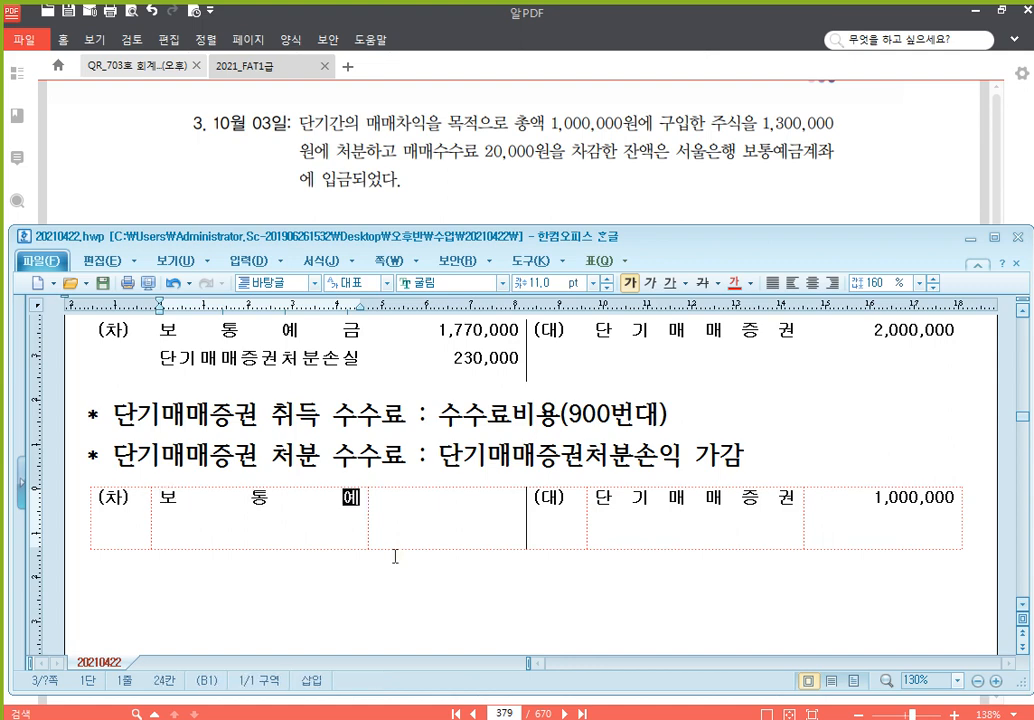
pyautogui.press('Return')
pyautogui.write('(서울은')
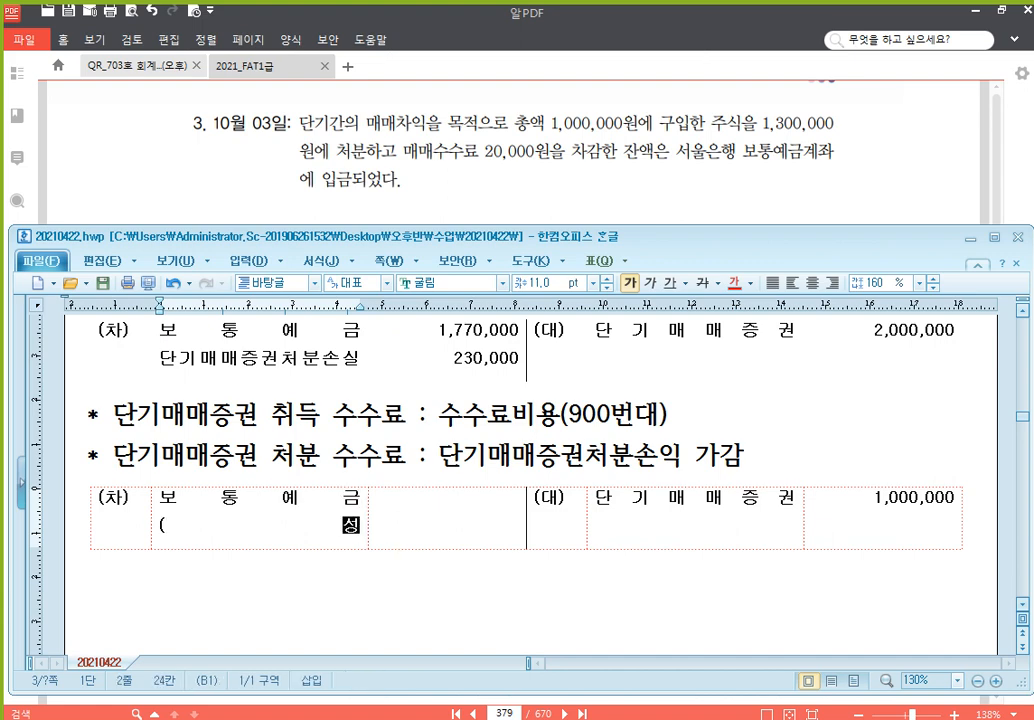
pyautogui.write('행)')
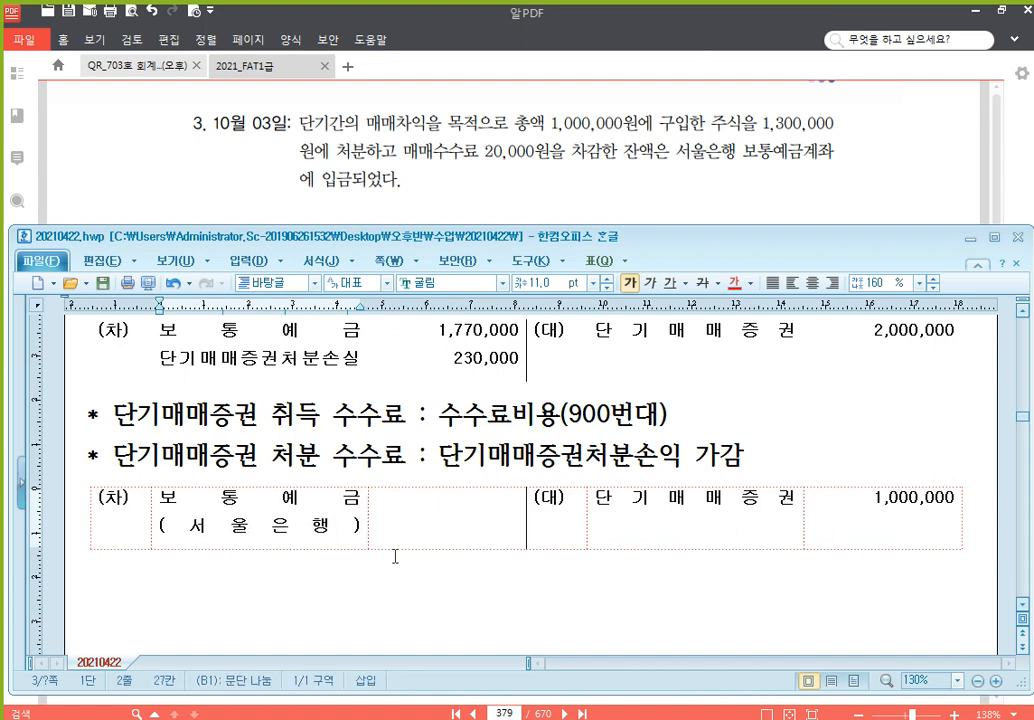
# Insert (서울은행) on its own line below 보통예금 on the (차) side of the October 2 table
pyautogui.click(363, 337)
pyautogui.press('Return')
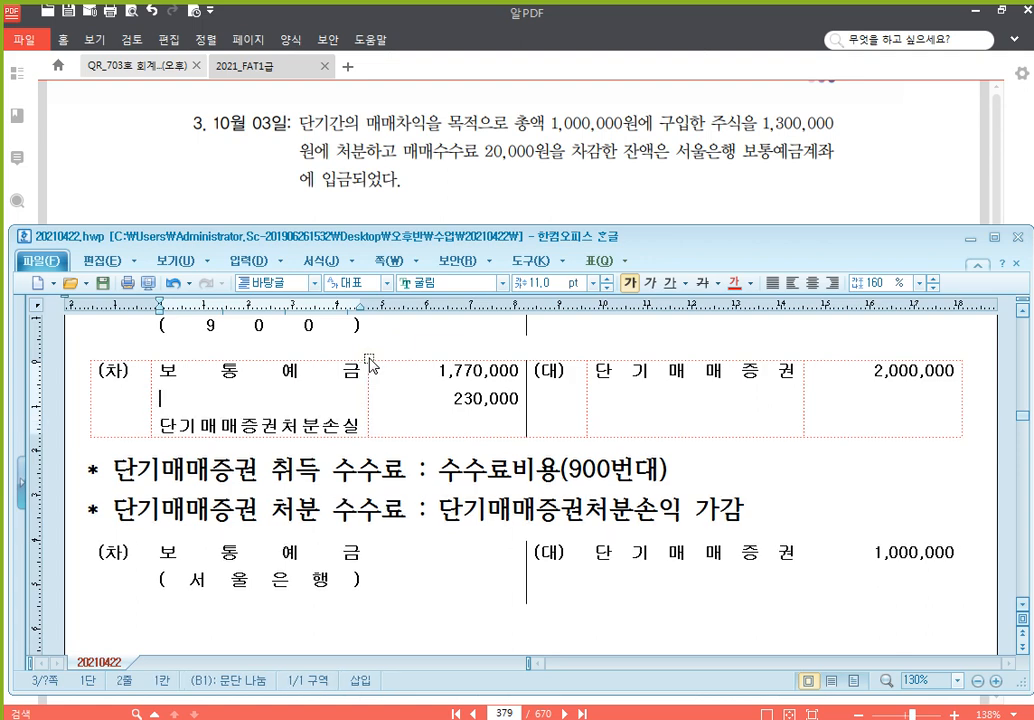
pyautogui.write('(서울은행)')
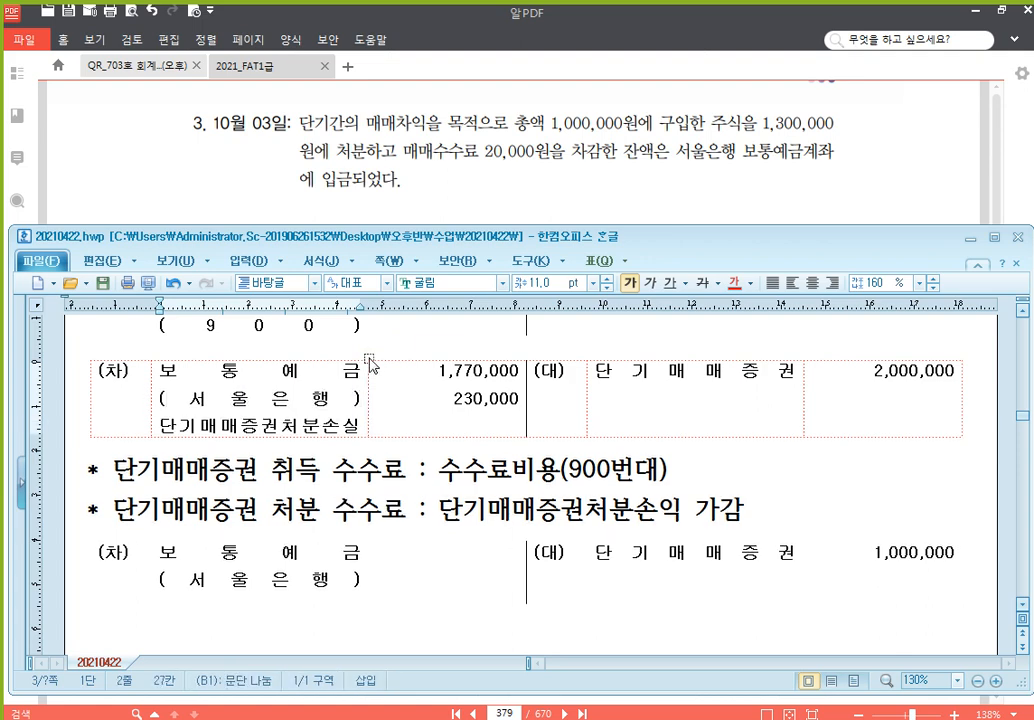
# Enter 1,280,000 for 보통예금 in the October 3 table and add a second (대) line with 단기매매증권처분이익 and 280,000
pyautogui.click(496, 572)
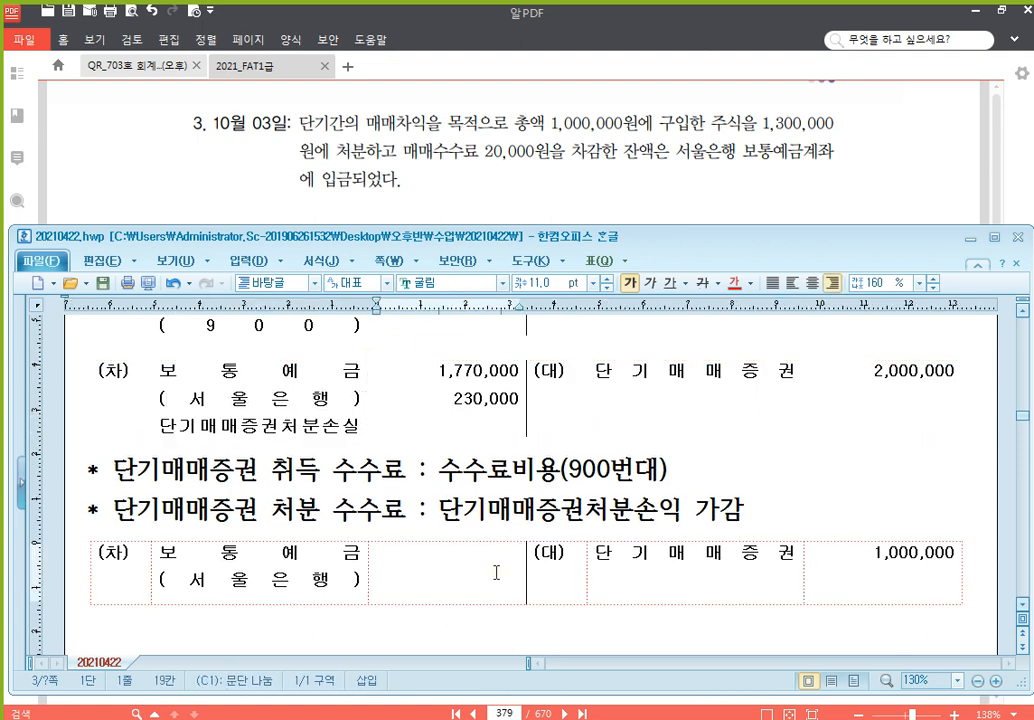
pyautogui.write('1,280,000')
pyautogui.click(957, 553)
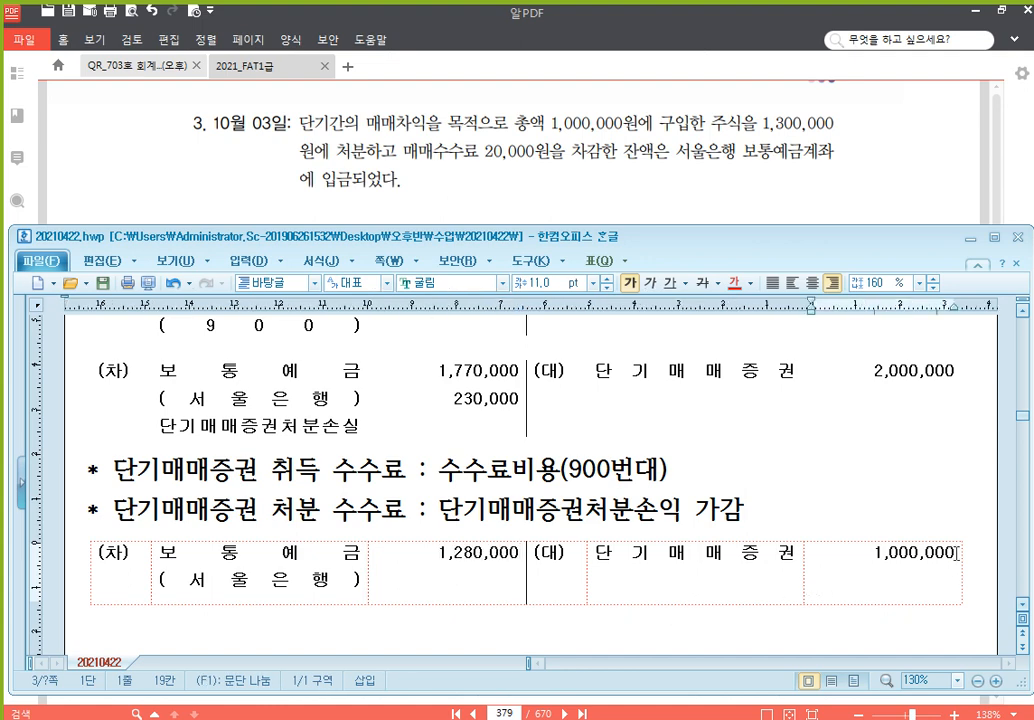
pyautogui.press('Return')
pyautogui.write('280,000')
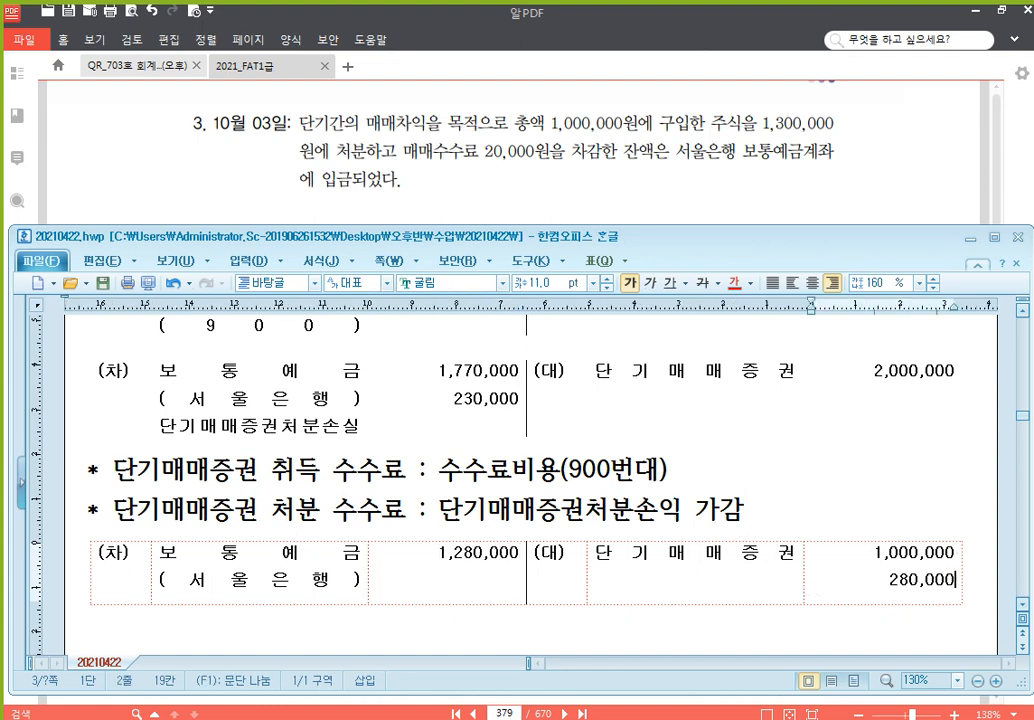
pyautogui.click(795, 557)
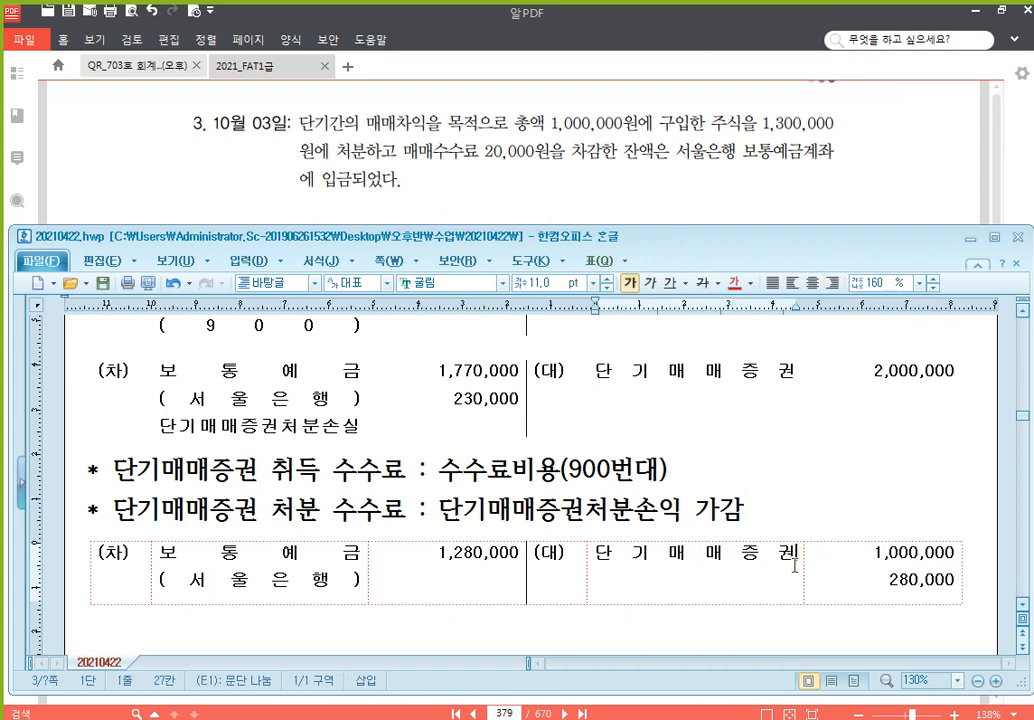
pyautogui.press('Return')
pyautogui.write('단기매매')
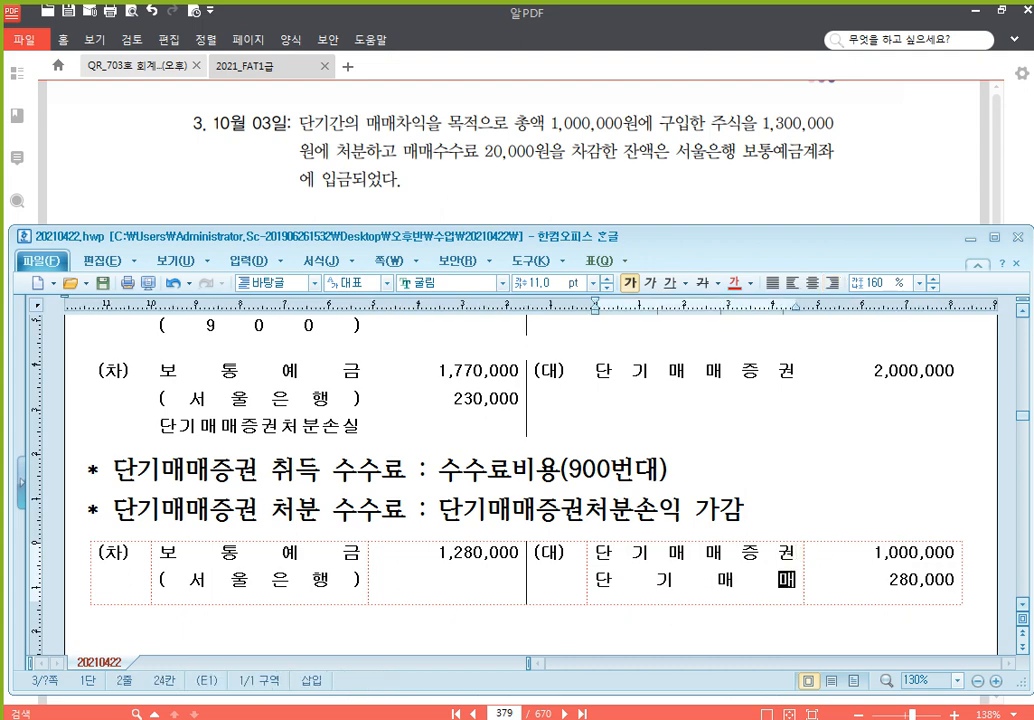
pyautogui.write('증구처분이익')
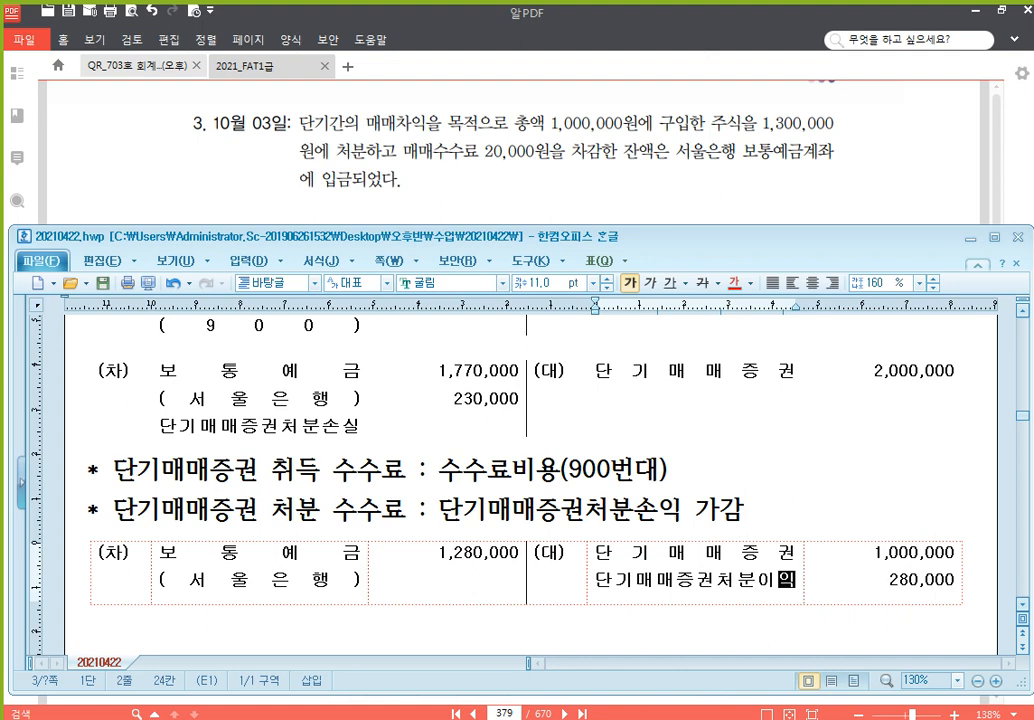
# Bring up the October 4 transaction in the textbook PDF and insert a blank (차)/(대) table below the October 3 entry in the Hangul document
pyautogui.scroll(-1, 636, 466)
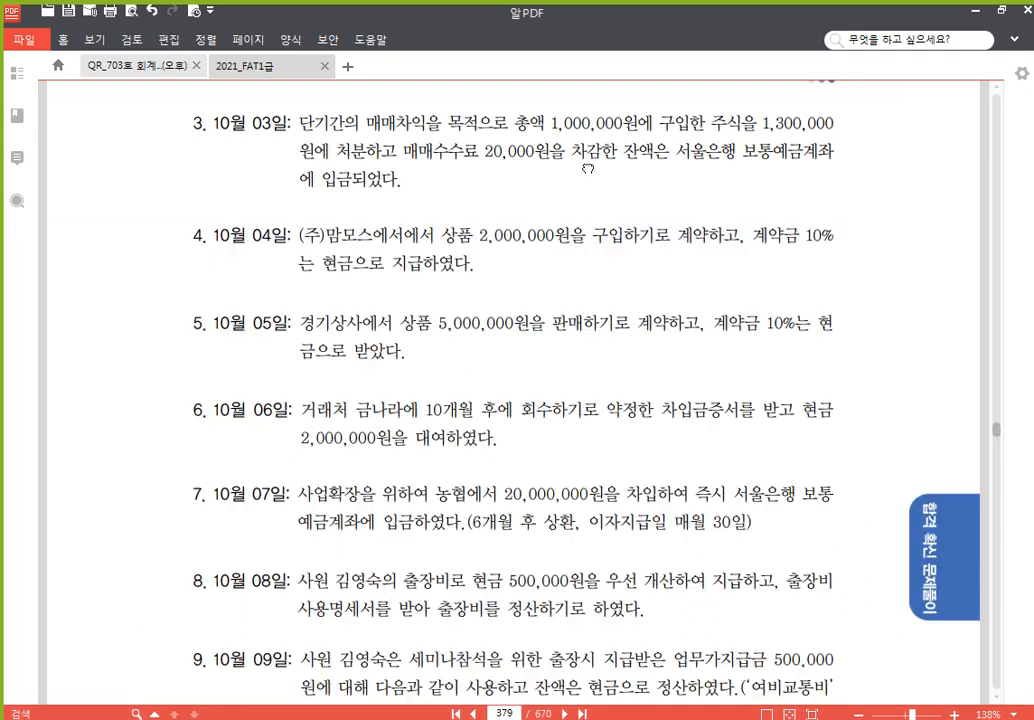
pyautogui.click(589, 166)
pyautogui.scroll(-3, 510, 463)
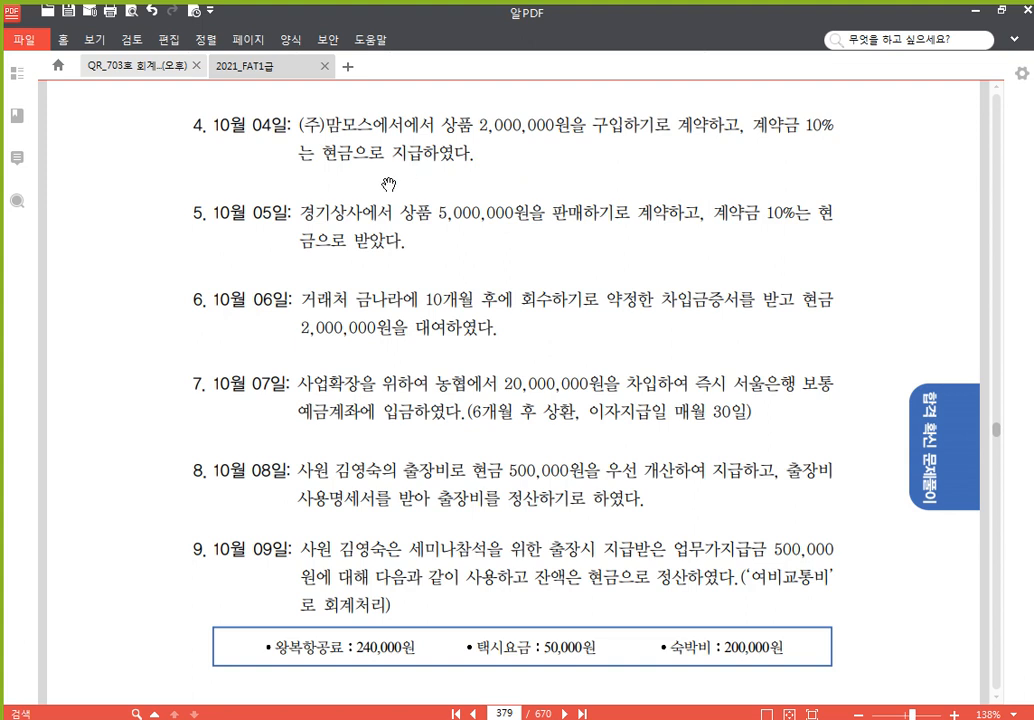
pyautogui.scroll(1, 386, 195)
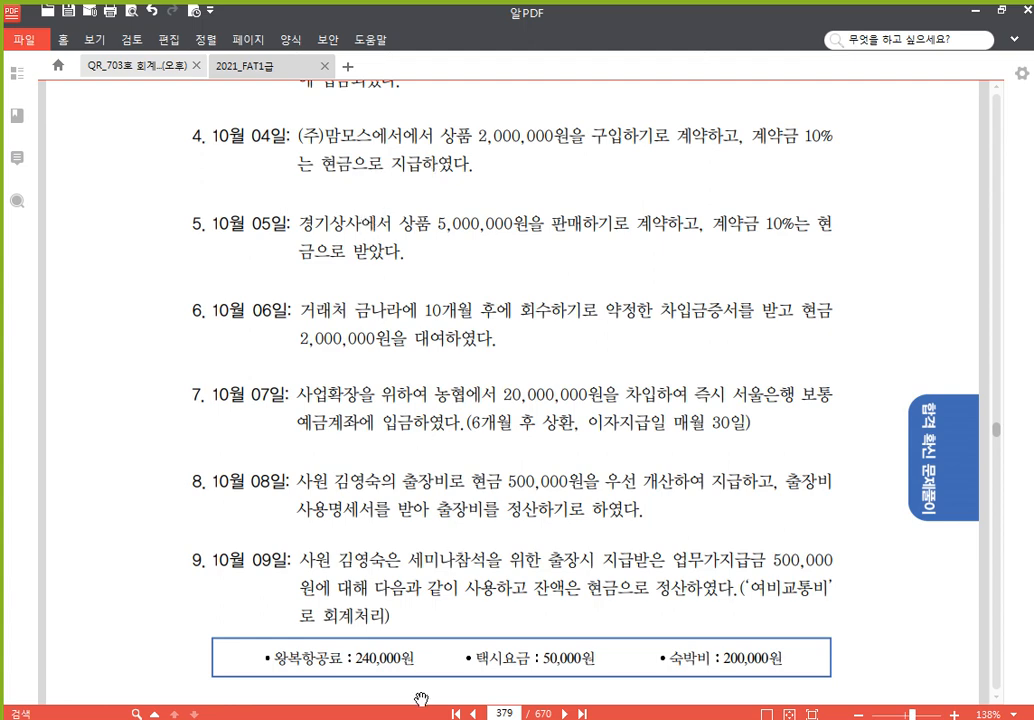
pyautogui.click(488, 719)
pyautogui.scroll(-1, 572, 522)
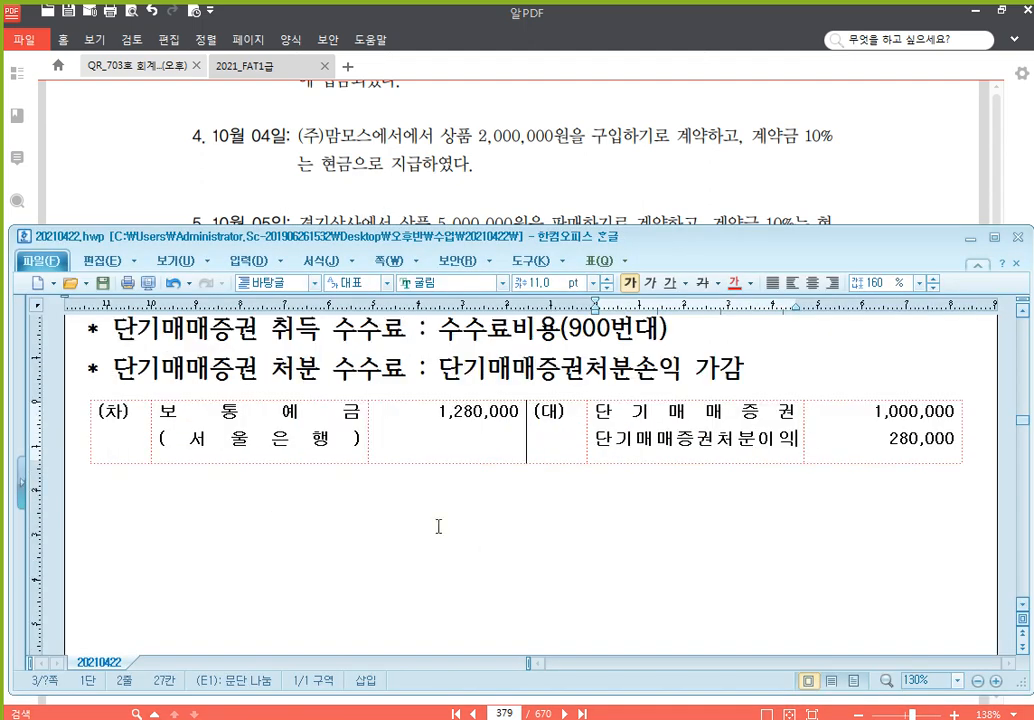
pyautogui.click(415, 501)
pyautogui.write('(차)\t\t\t(대)')
# Fill the (대) side of the October 4 table with 현금 and the amount 200,000
pyautogui.click(646, 532)
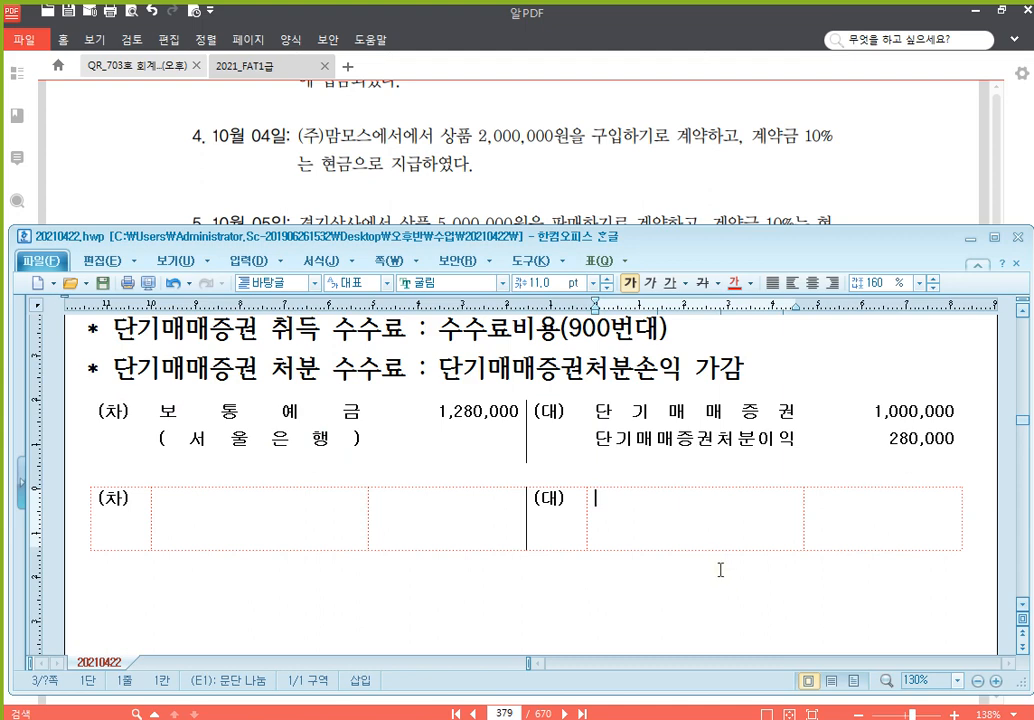
pyautogui.write('ㅎ현금')
pyautogui.press('Tab')
pyautogui.write('2')
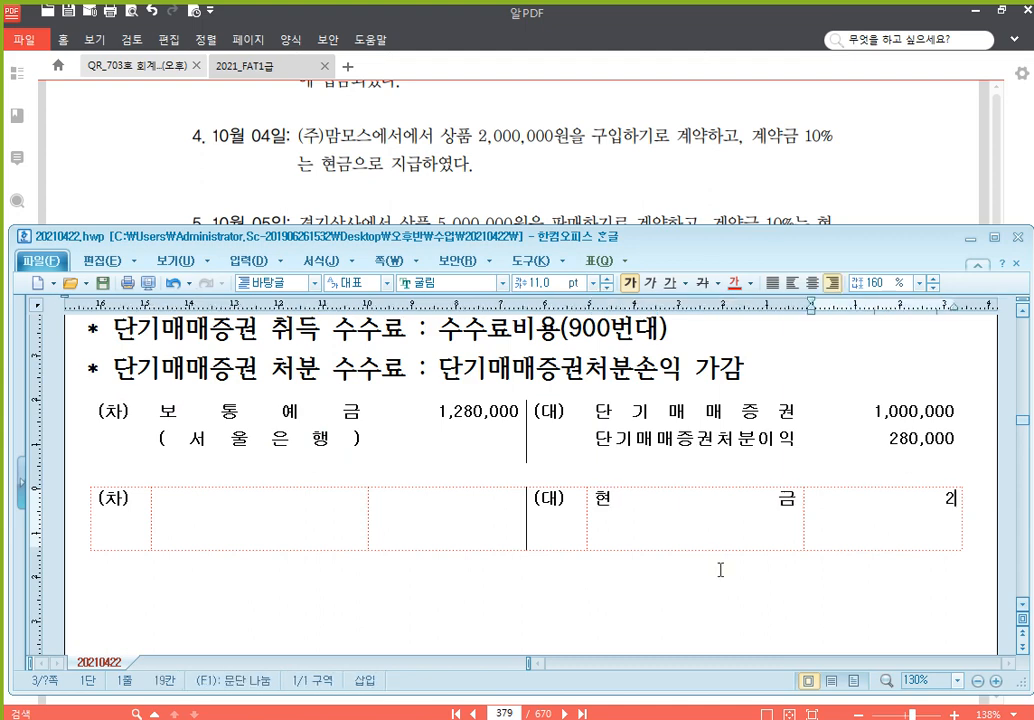
pyautogui.write('00,000')
# Fill the (차) side of the October 4 table with 선급금, (맘모스) on the line below, and the amount 200,000
pyautogui.scroll(-1, 711, 570)
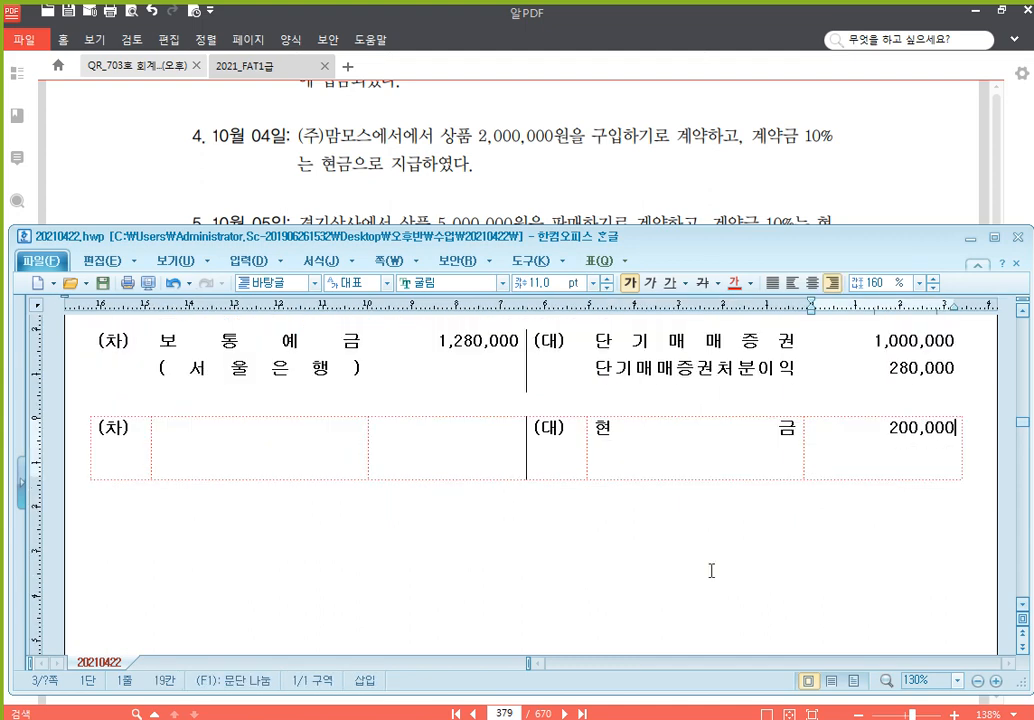
pyautogui.click(304, 446)
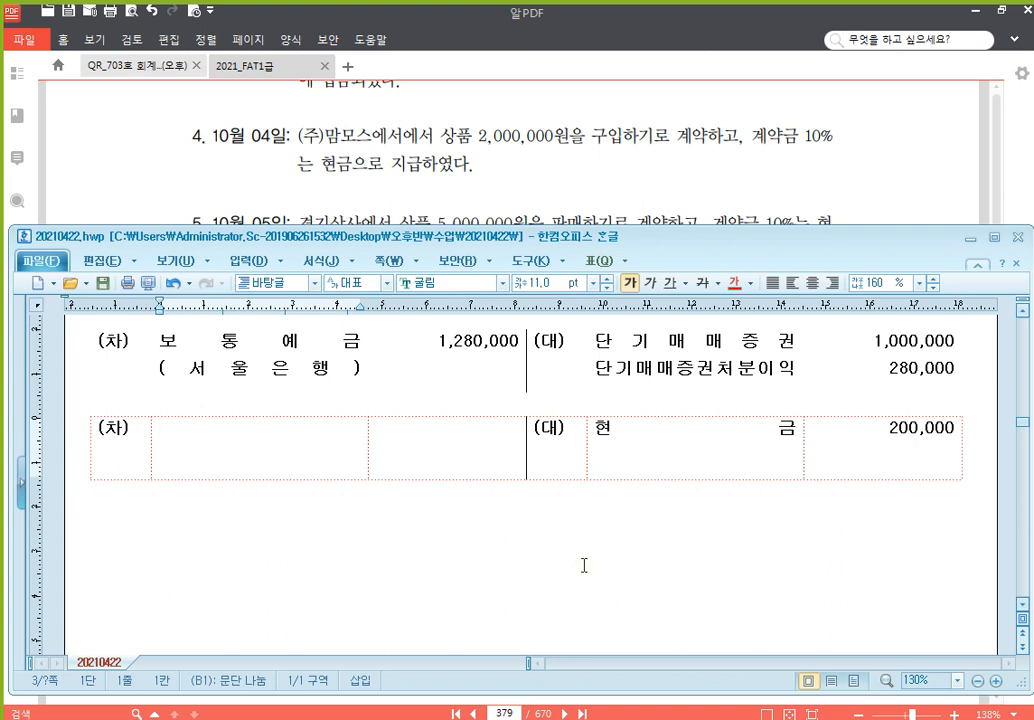
pyautogui.write('선급금')
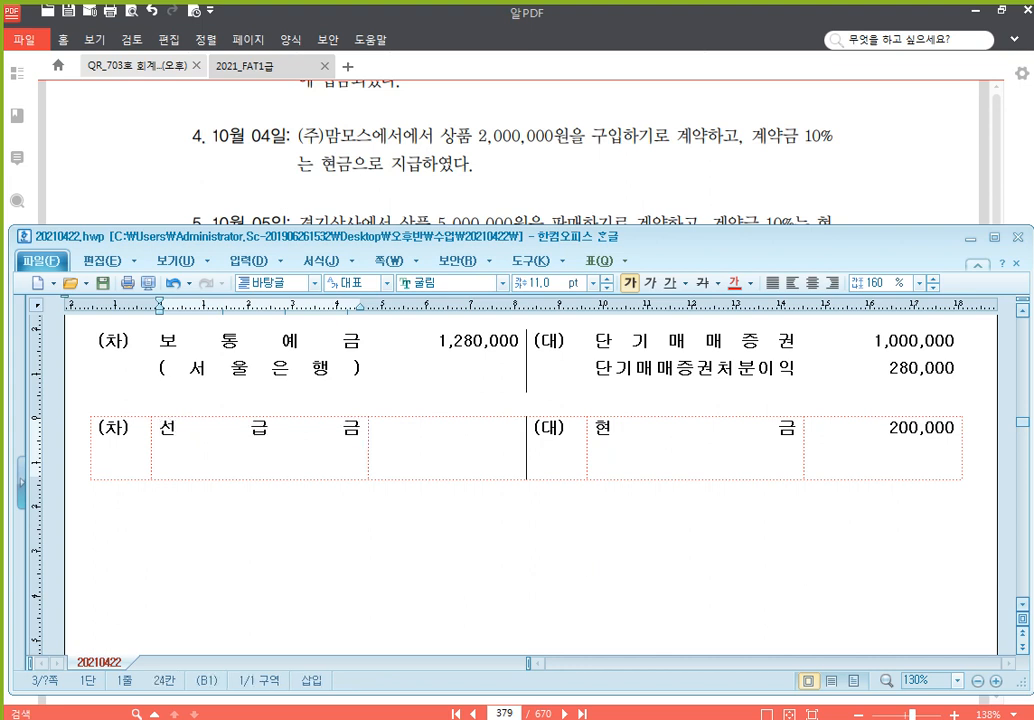
pyautogui.press('Return')
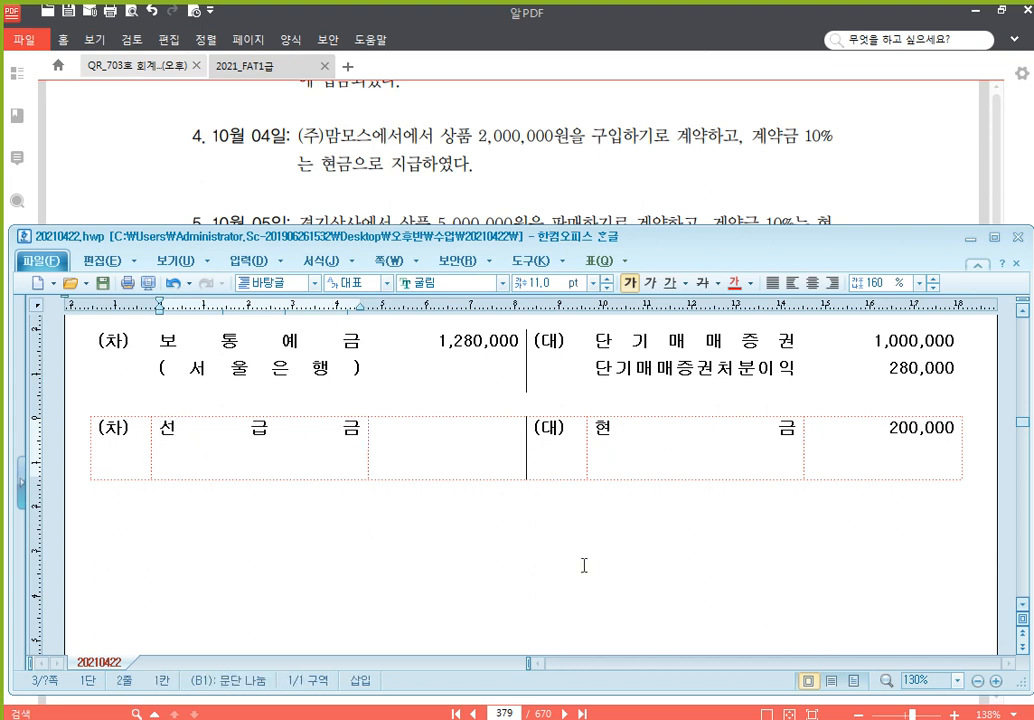
pyautogui.write('(맘모스)')
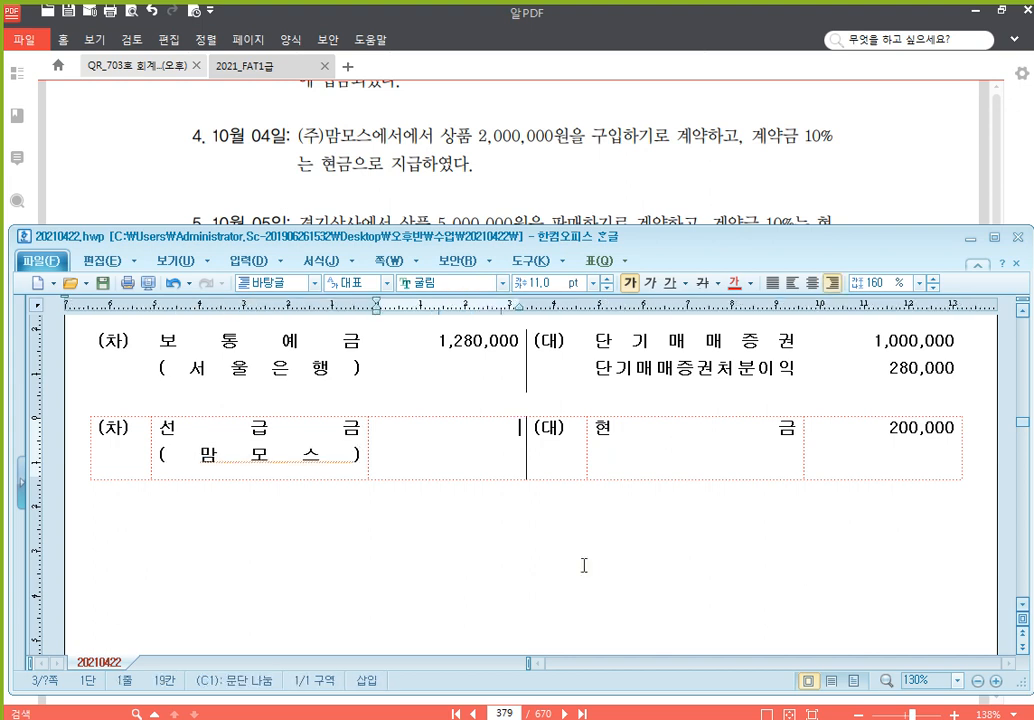
pyautogui.write('200,000')
# Insert a blank (차)/(대) table below the October 4 entry and bring up the October 5 transaction in the textbook PDF behind the document
pyautogui.click(584, 566)
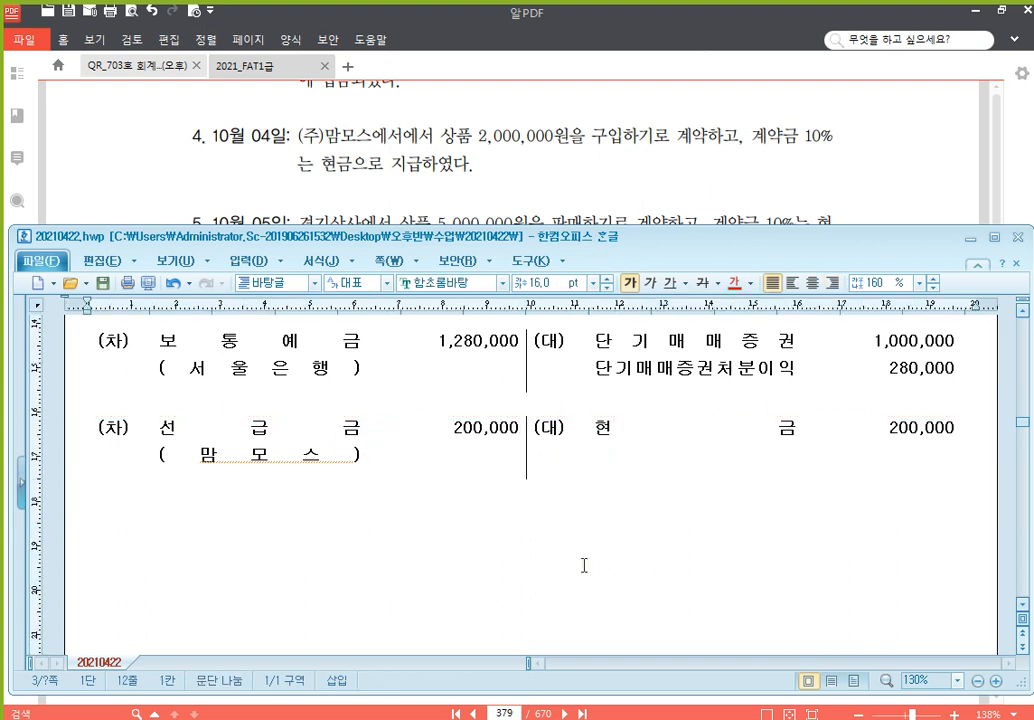
pyautogui.hotkey('ctrl', 'v')
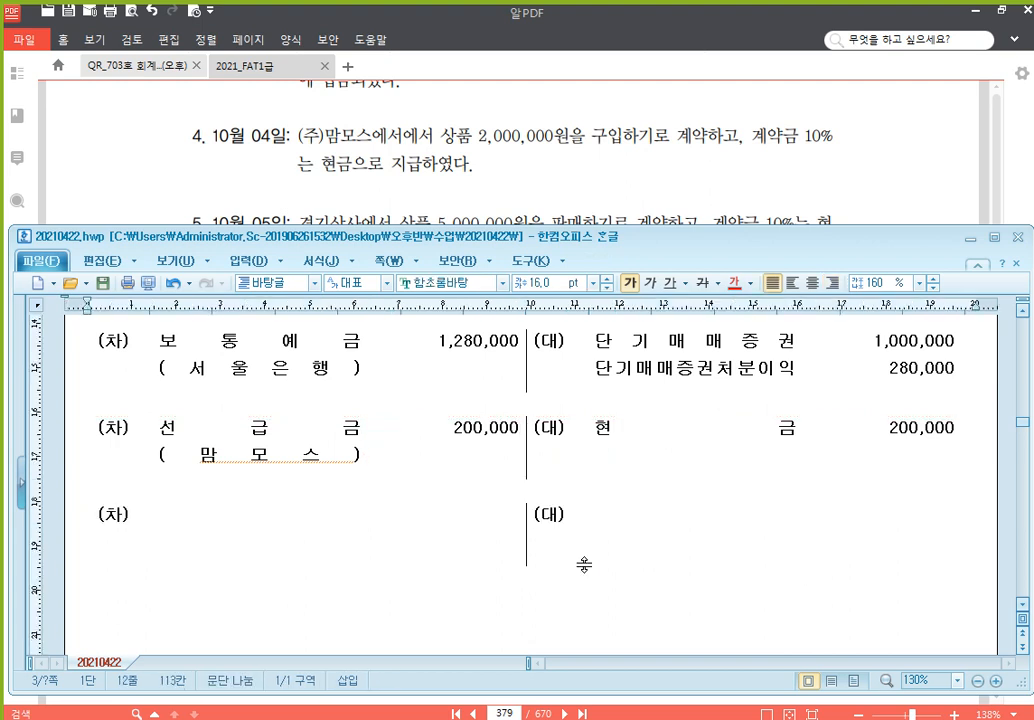
pyautogui.click(632, 180)
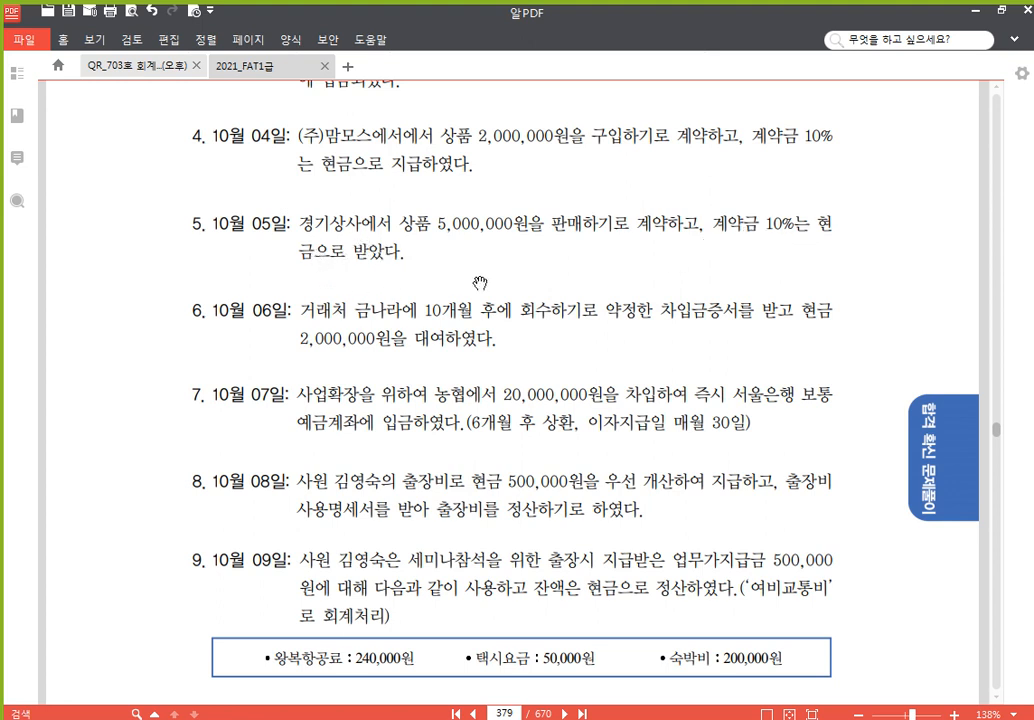
pyautogui.moveTo(480, 278); pyautogui.dragTo(480, 272)
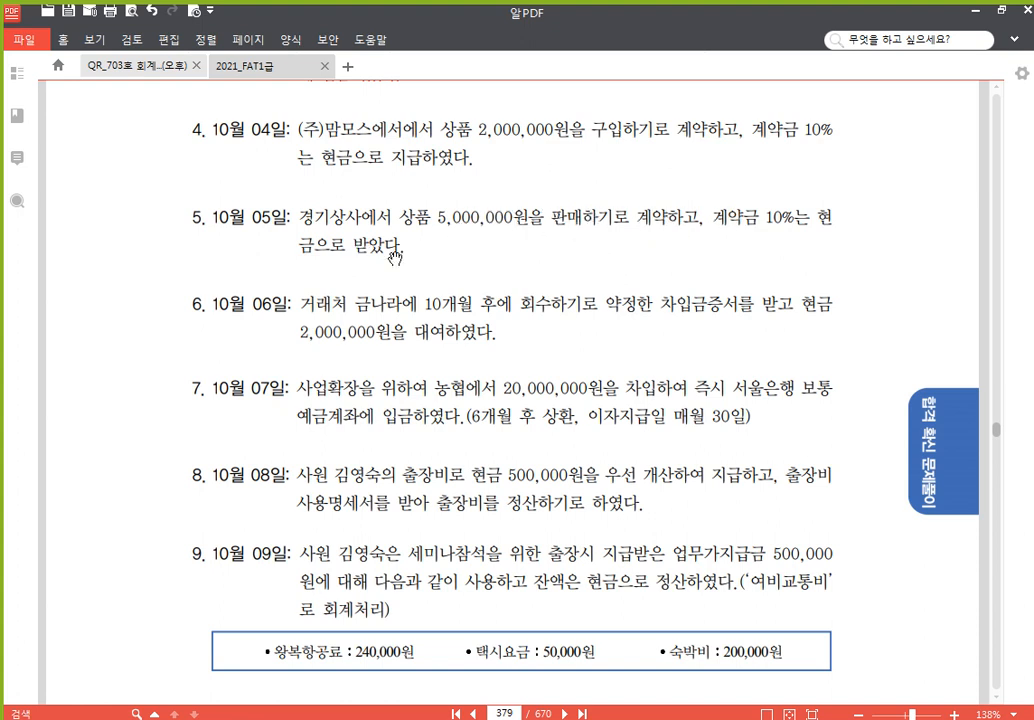
pyautogui.moveTo(483, 259); pyautogui.dragTo(487, 189)
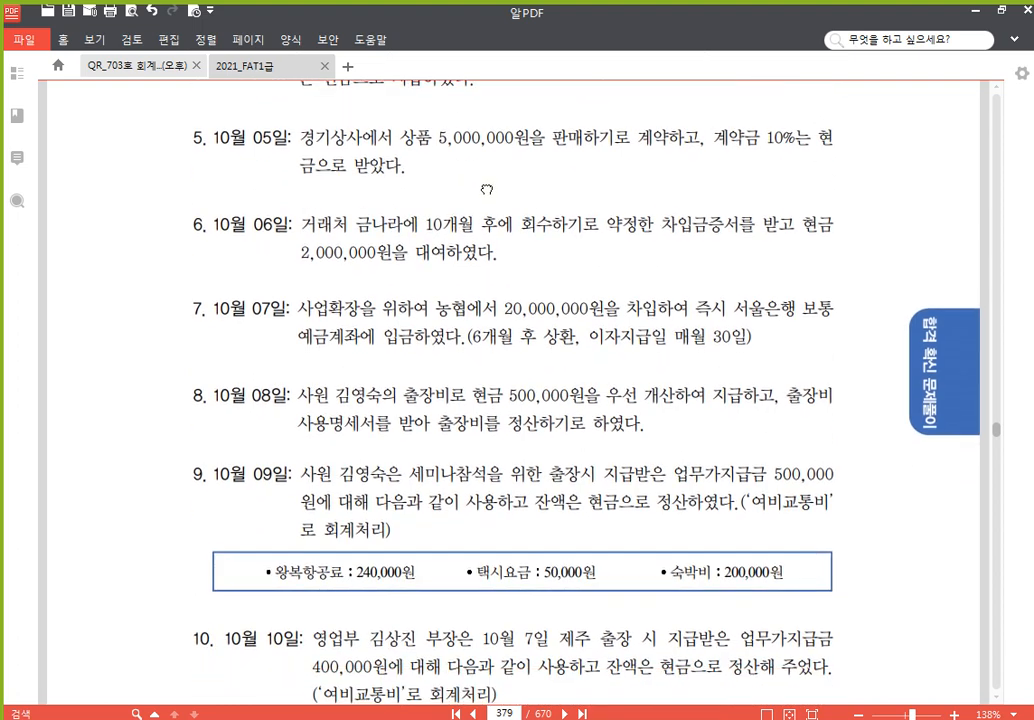
pyautogui.hotkey('alt', 'Tab')
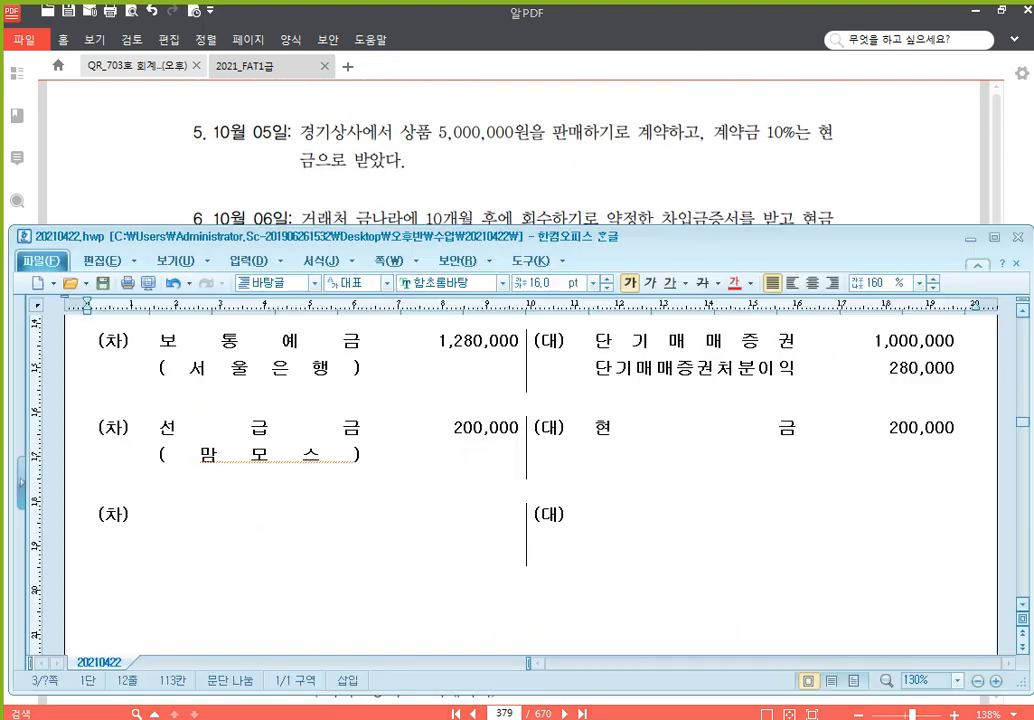
# Fill the (차) side of the October 5 table with 현금 and the amount 500,000
pyautogui.click(240, 526)
pyautogui.write('ㅎ')
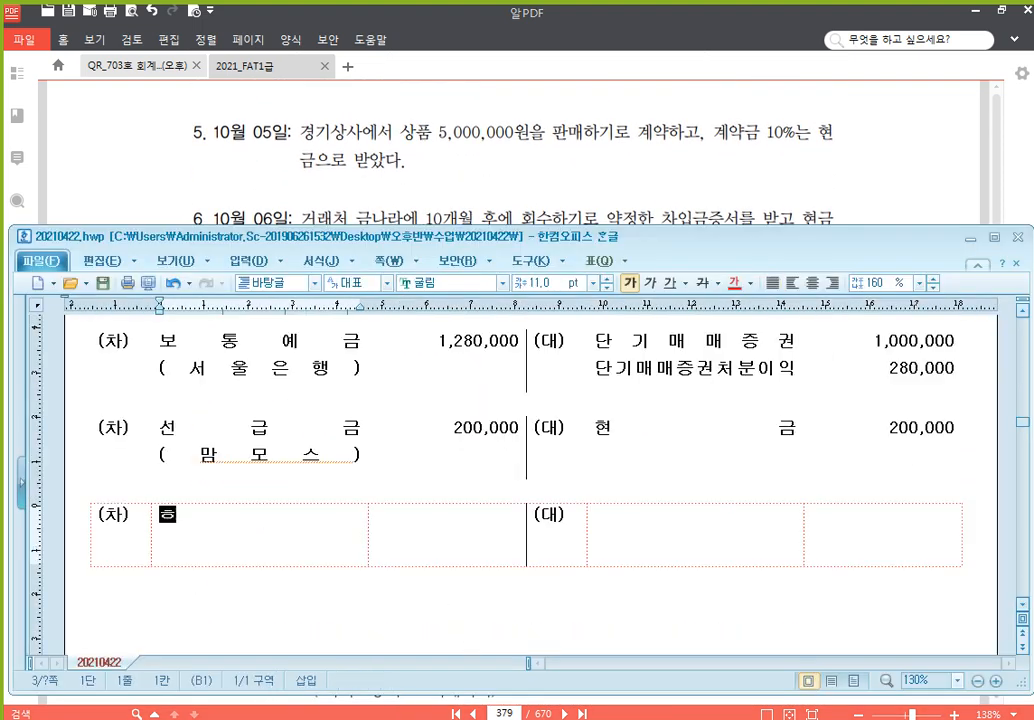
pyautogui.write('ㅕㄴ금')
pyautogui.press('Tab')
pyautogui.write('500,000')
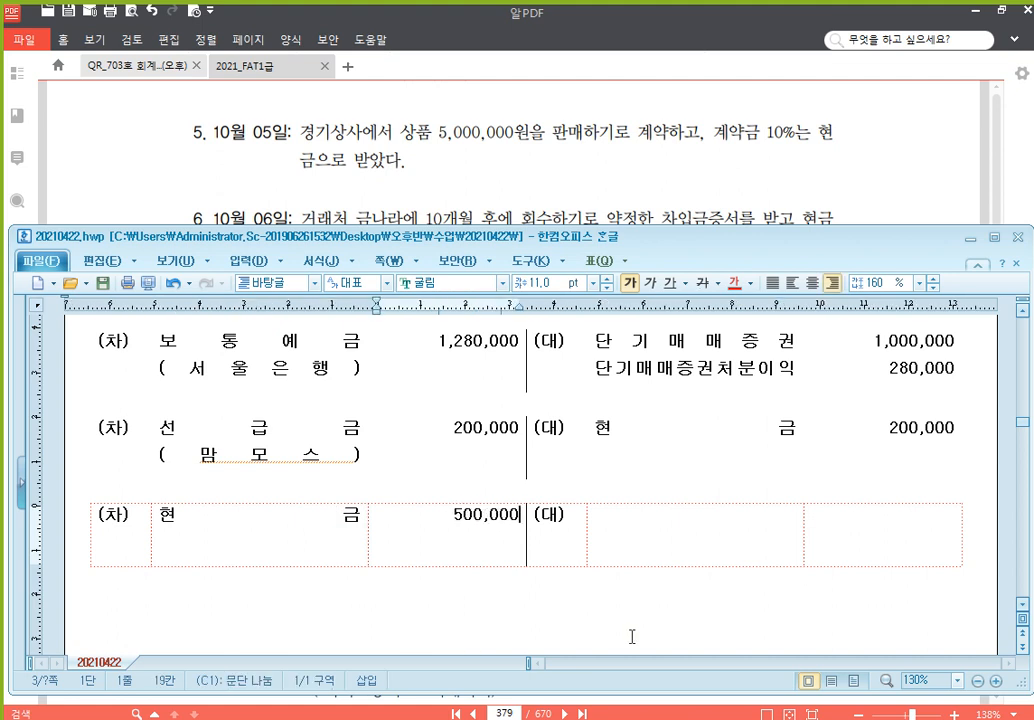
# Fill the (대) side of the October 5 table with 선수금, (경기상사) on the line below, and the amount 500,000
pyautogui.click(672, 541)
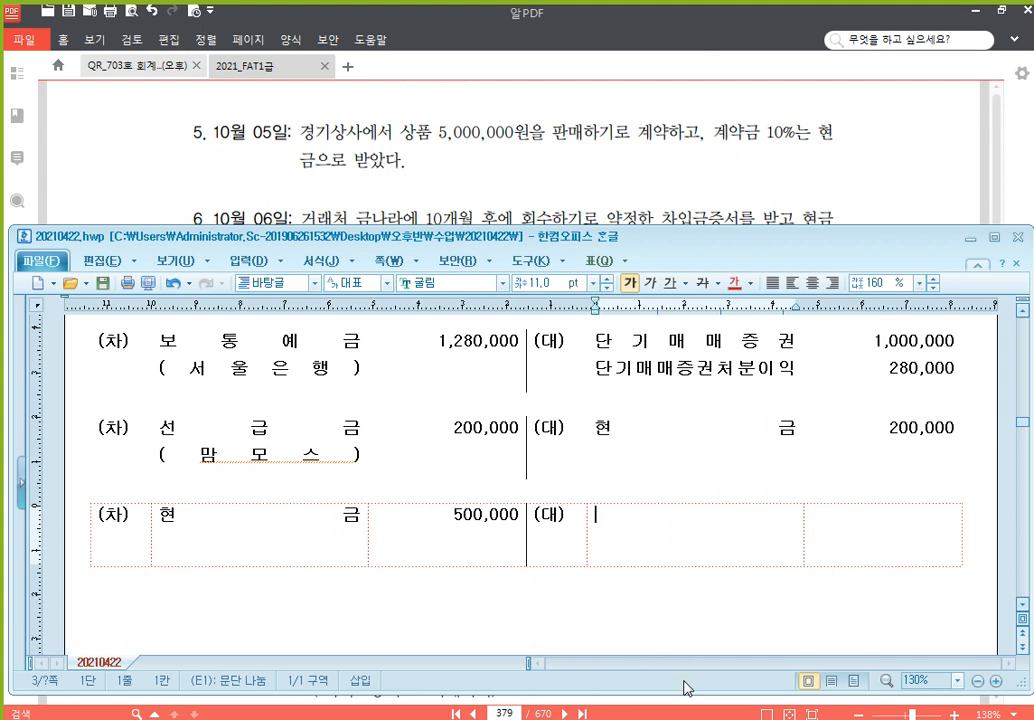
pyautogui.write('선수금')
pyautogui.press('Return')
pyautogui.write('(')
pyautogui.write('경기')
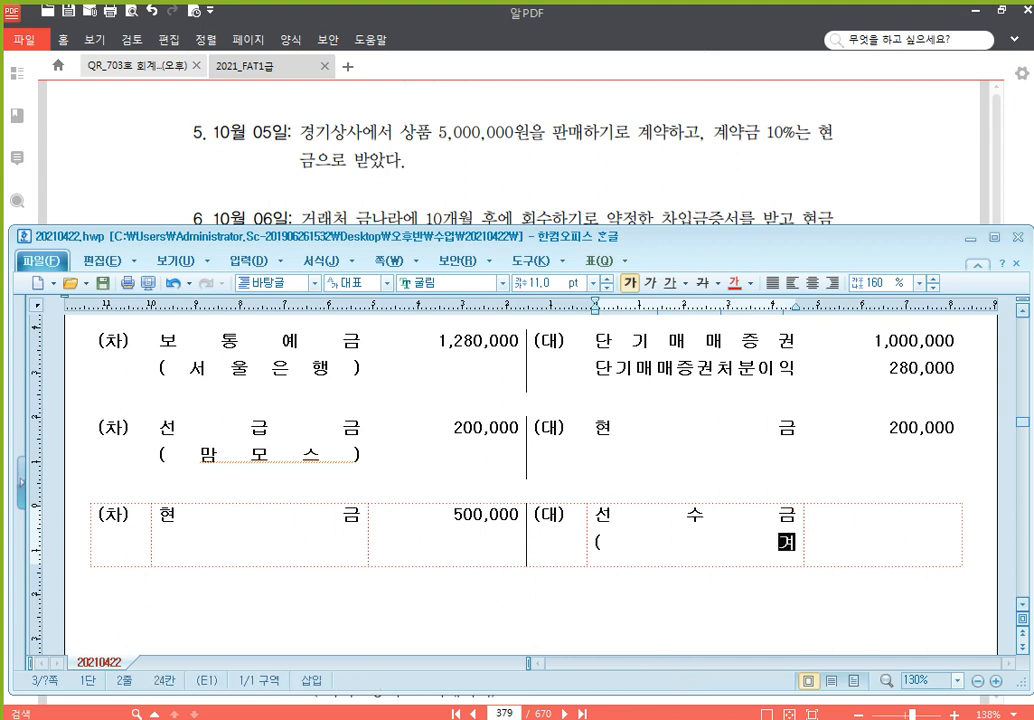
pyautogui.write('상사)')
pyautogui.press('Tab')
pyautogui.write('500,000')
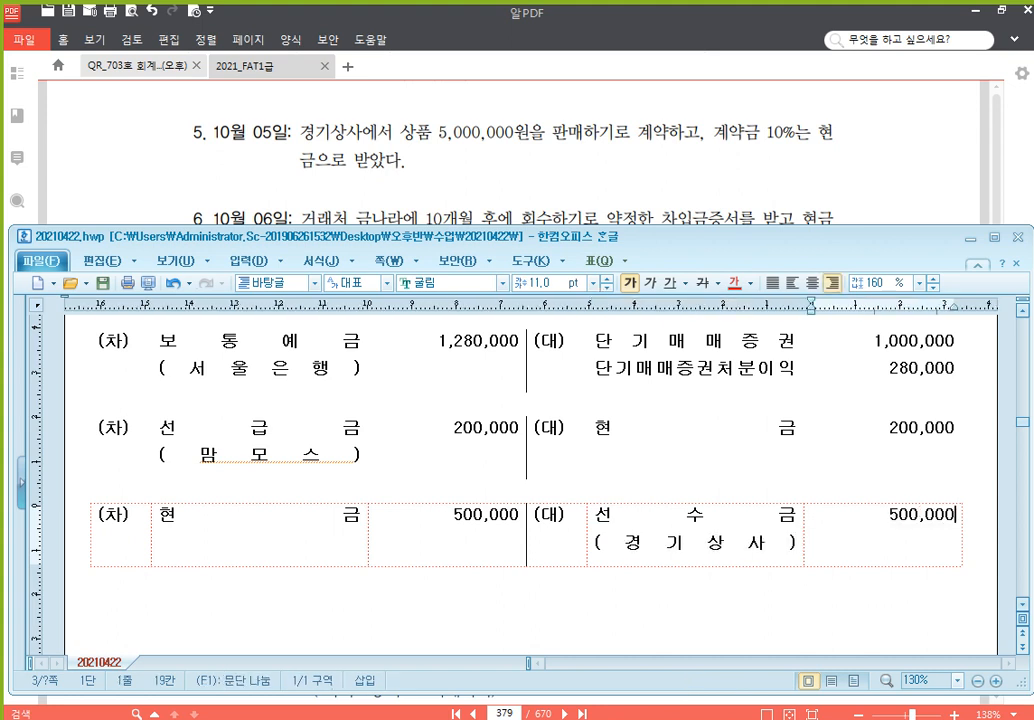
pyautogui.scroll(-2, 552, 632)
pyautogui.scroll(1, 552, 632)
pyautogui.click(509, 571)
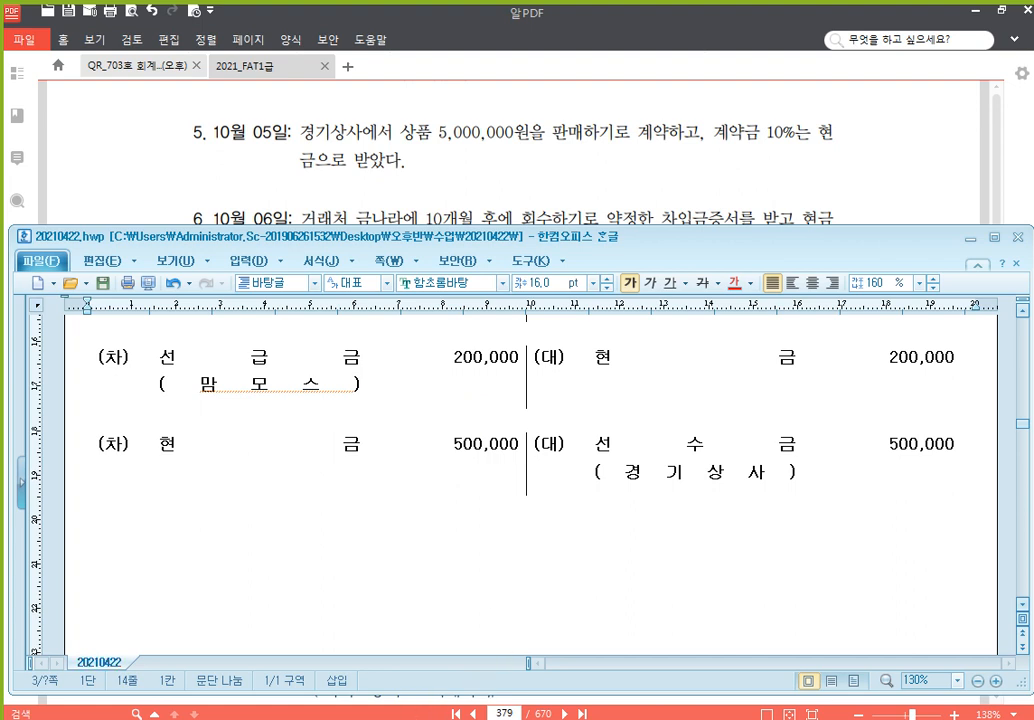
# Switch to 더존 iPlus and add an October 1 차변 line for account 107 단기매매증권 with 6,000,000
pyautogui.click(370, 718)
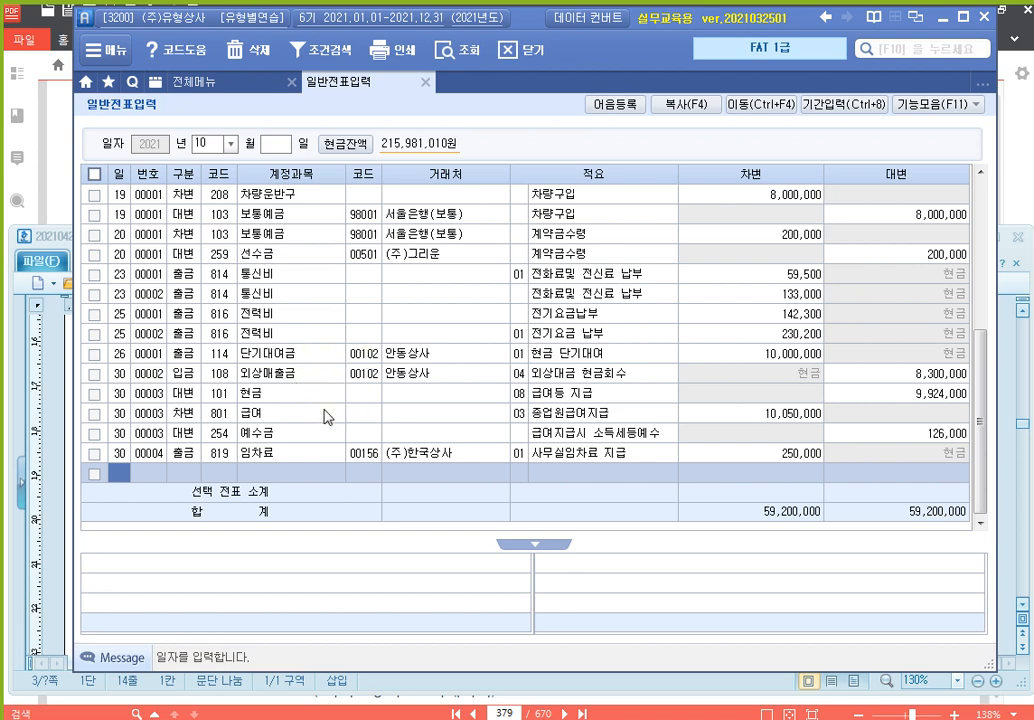
pyautogui.write('1')
pyautogui.press('Return')
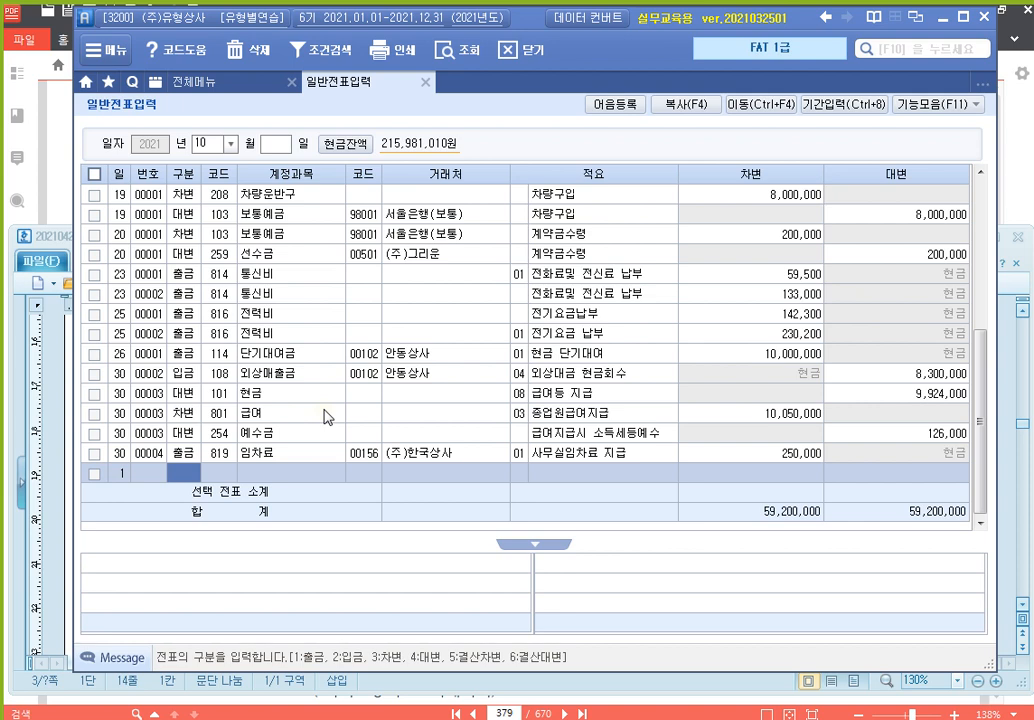
pyautogui.write('3')
pyautogui.press('Return')
pyautogui.write('107')
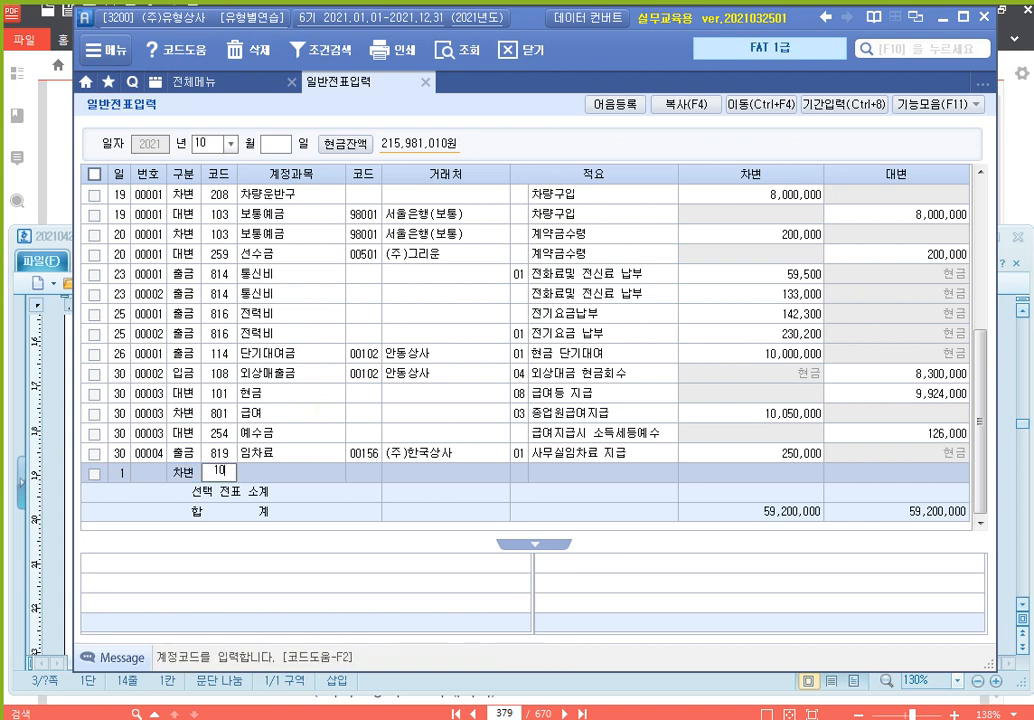
pyautogui.press('Return')
pyautogui.press('Return')
pyautogui.press('Return')
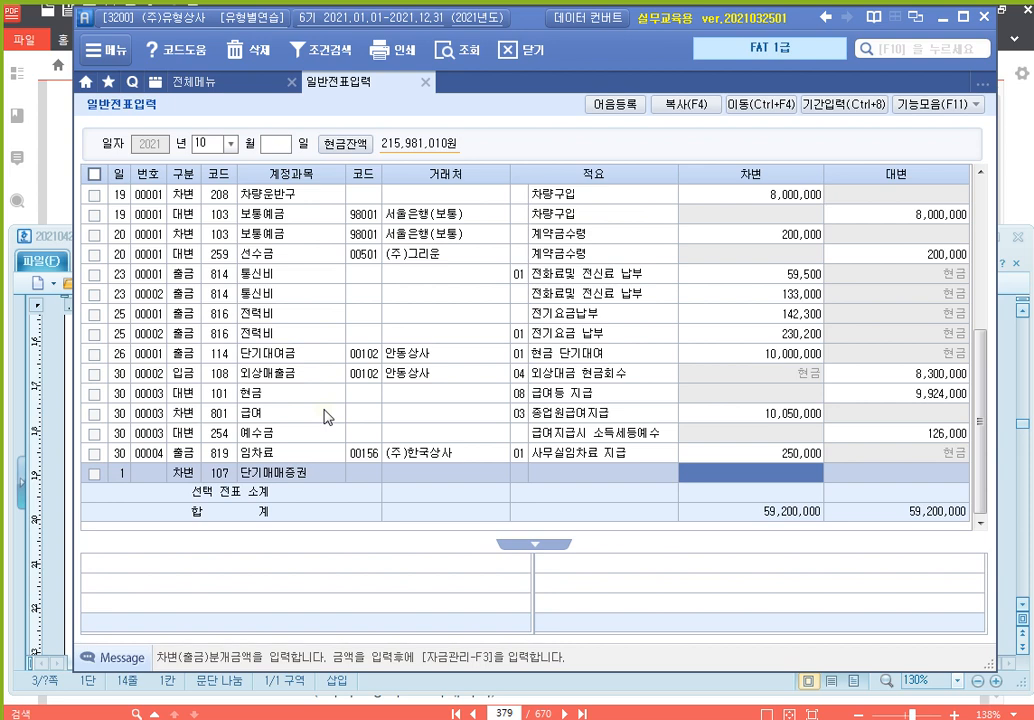
pyautogui.write('6000000')
pyautogui.press('Return')
# Add a second October 1 차변 line for account 945 수수료비용 with 8,000
pyautogui.press('Return')
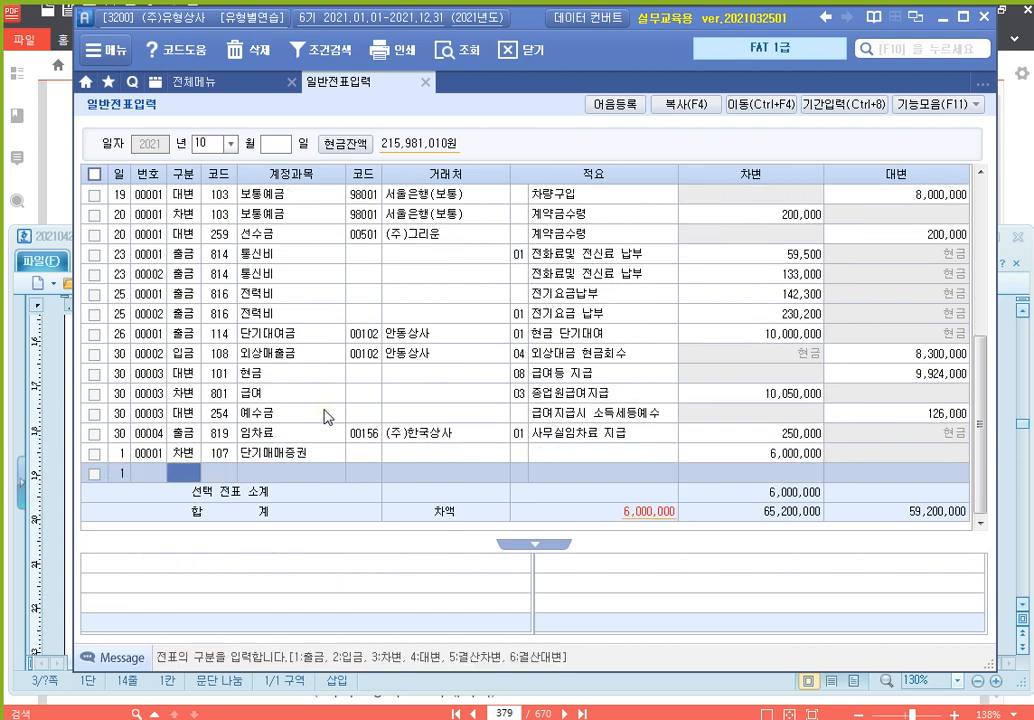
pyautogui.press('Return')
pyautogui.write('수수')
pyautogui.press('Return')
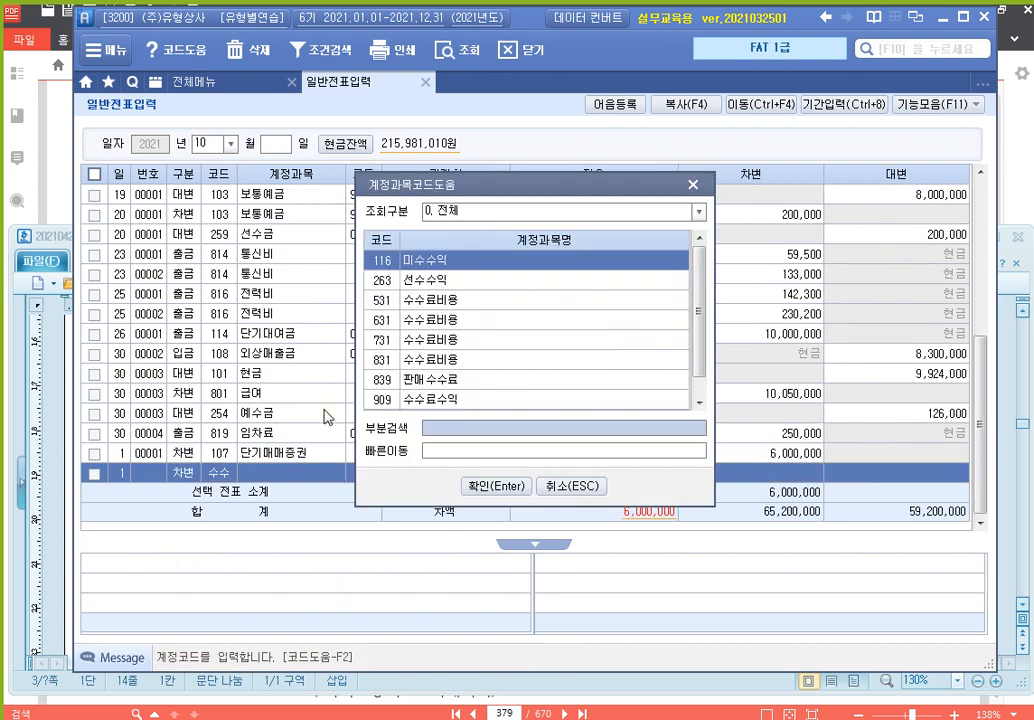
pyautogui.press('End')
pyautogui.press('Return')
pyautogui.press('Return')
pyautogui.press('Return')
pyautogui.press('Return')
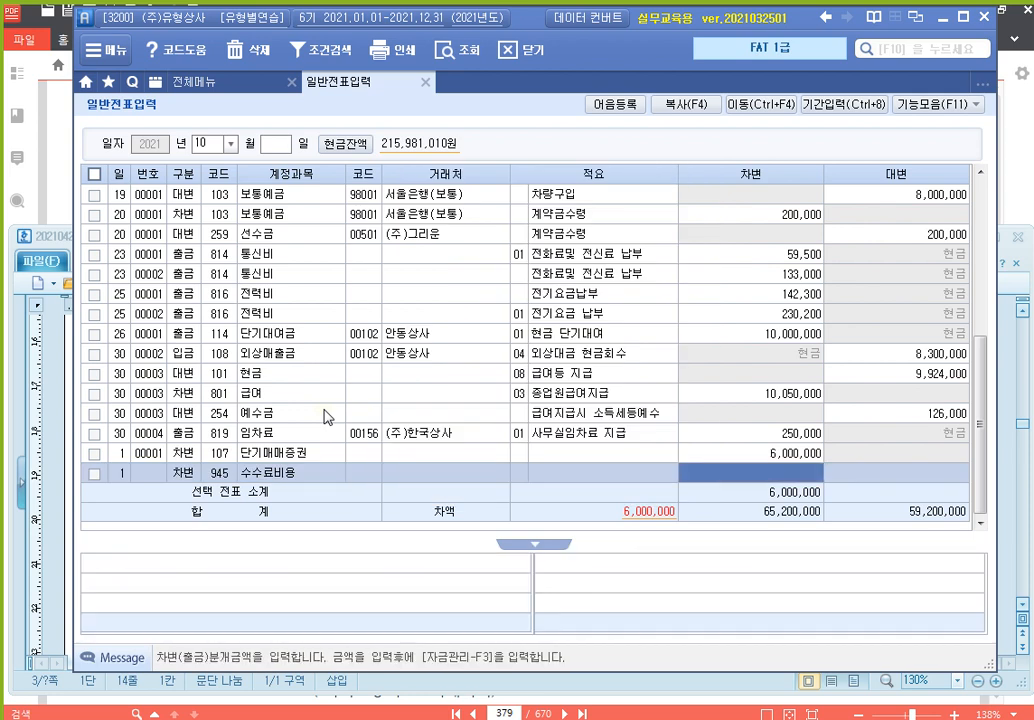
pyautogui.write('8000')
pyautogui.press('Return')
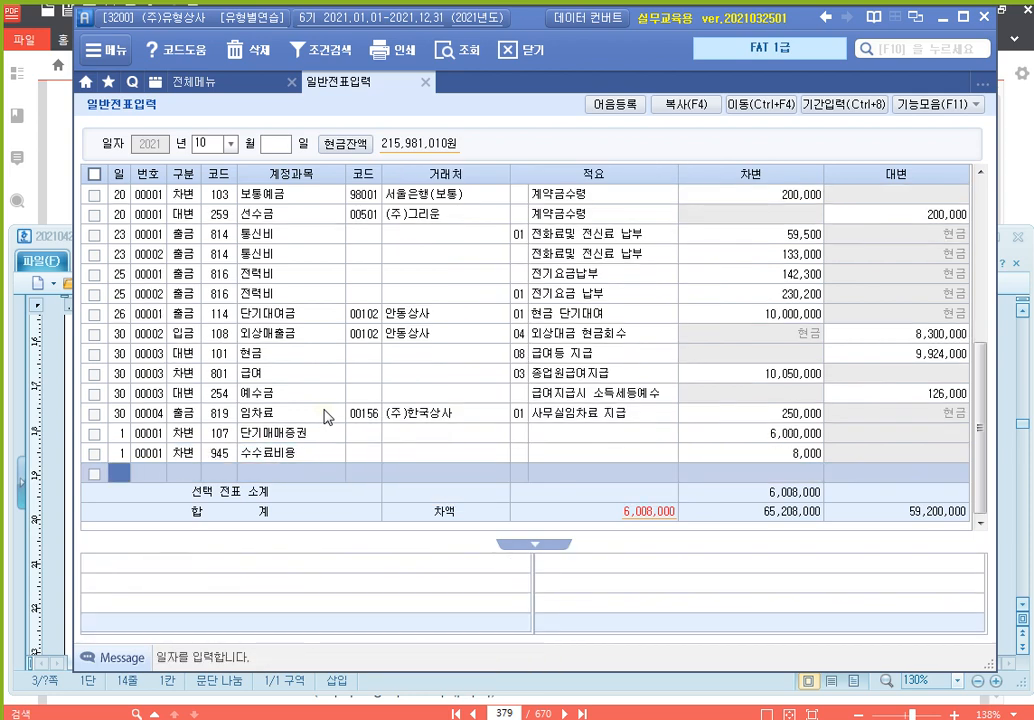
# Add the October 1 대변 line for account 103 보통예금 with 거래처 서울은행(보통) and the amount 8,000
pyautogui.write('1')
pyautogui.press('Return')
pyautogui.write('4')
pyautogui.press('Return')
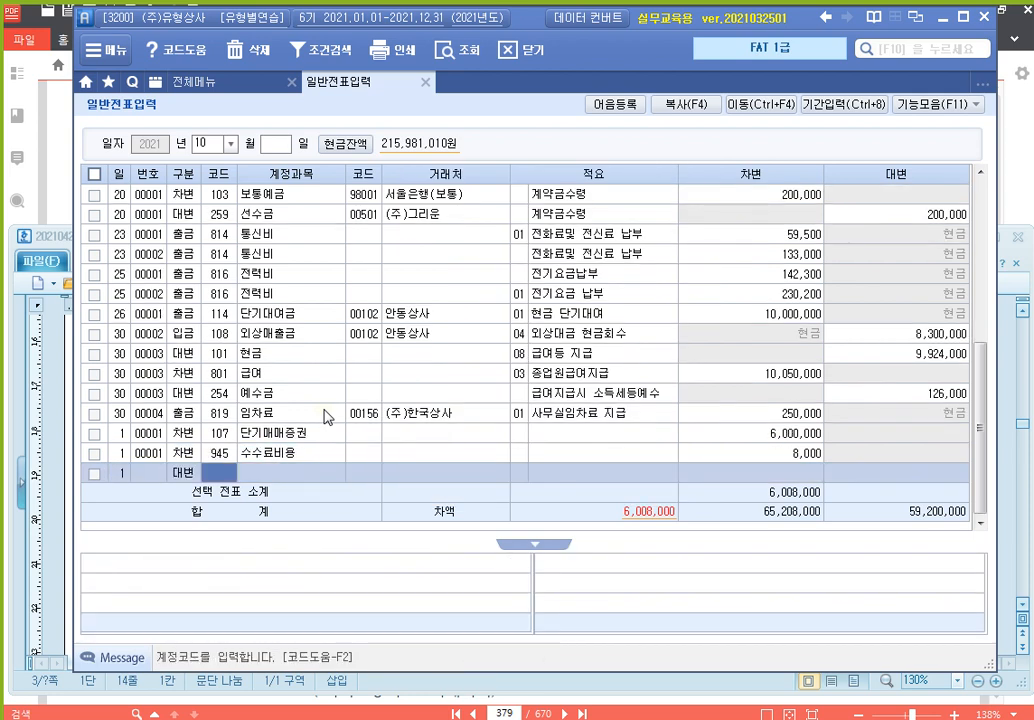
pyautogui.write('103')
pyautogui.press('Return')
pyautogui.write('서울')
pyautogui.press('Return')
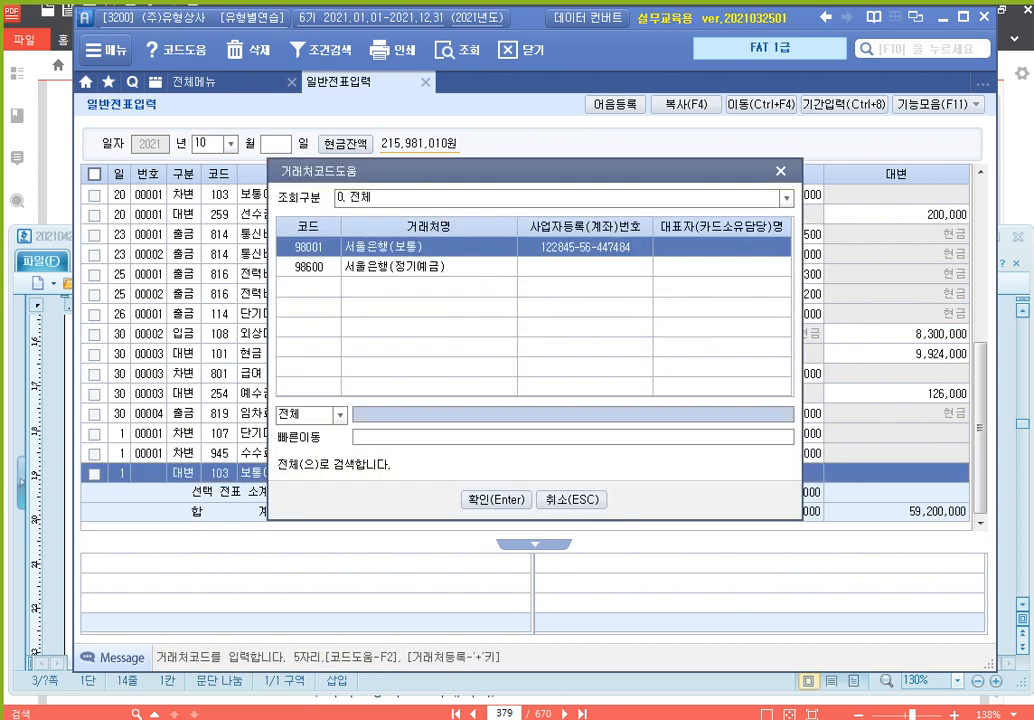
pyautogui.press('Return')
pyautogui.press('Return')
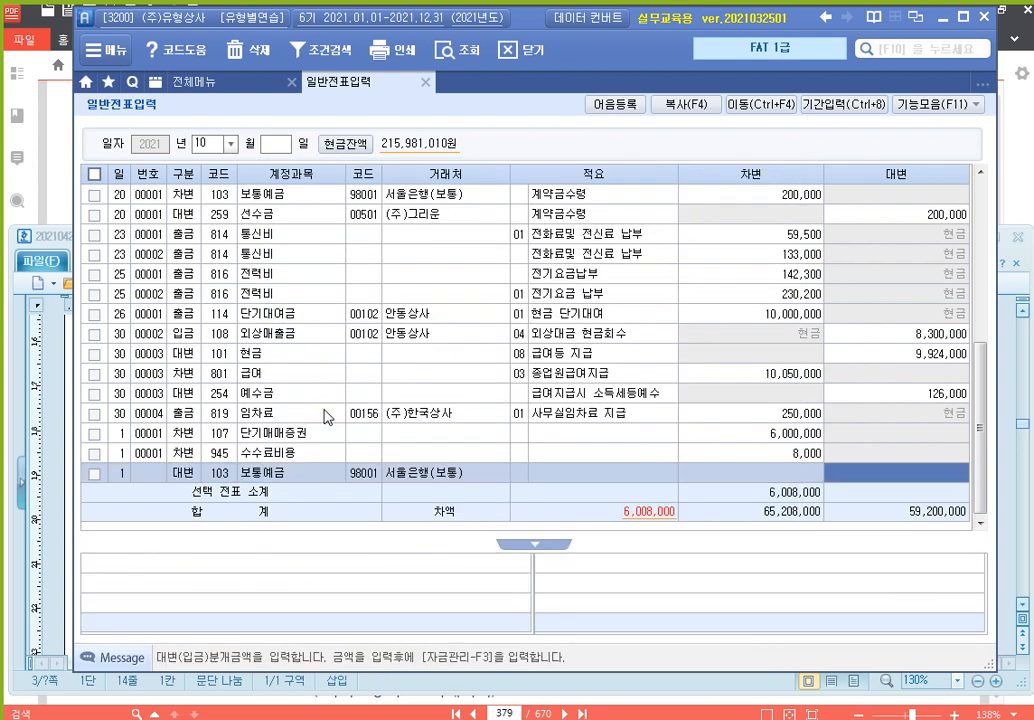
pyautogui.write('8000')
pyautogui.press('Return')
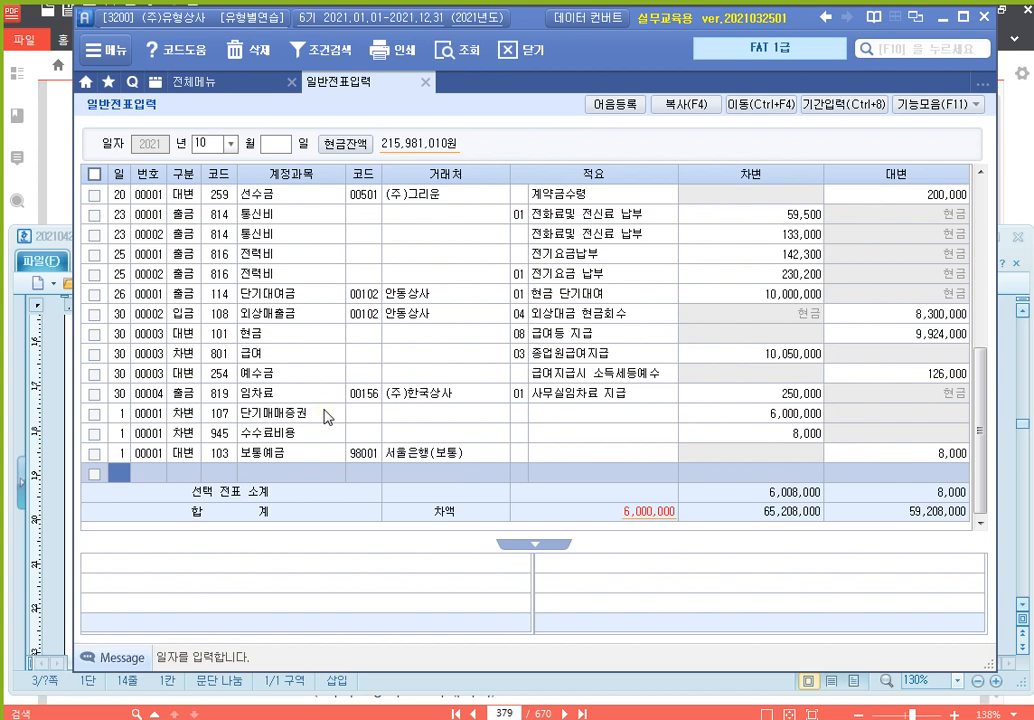
# Add an October 2 대변 line for account 107 단기매매증권 with 2,000,000
pyautogui.write('2')
pyautogui.press('Return')
pyautogui.write('4')
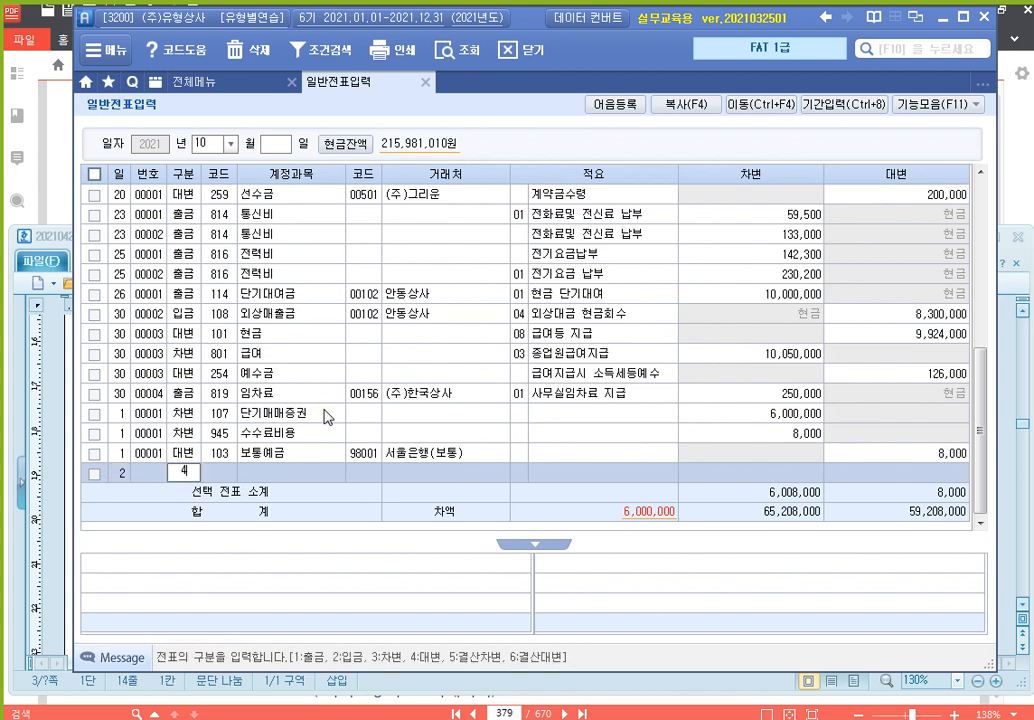
pyautogui.press('Return')
pyautogui.write('107')
pyautogui.press('Return')
pyautogui.press('Return')
pyautogui.press('Return')
pyautogui.press('Return')
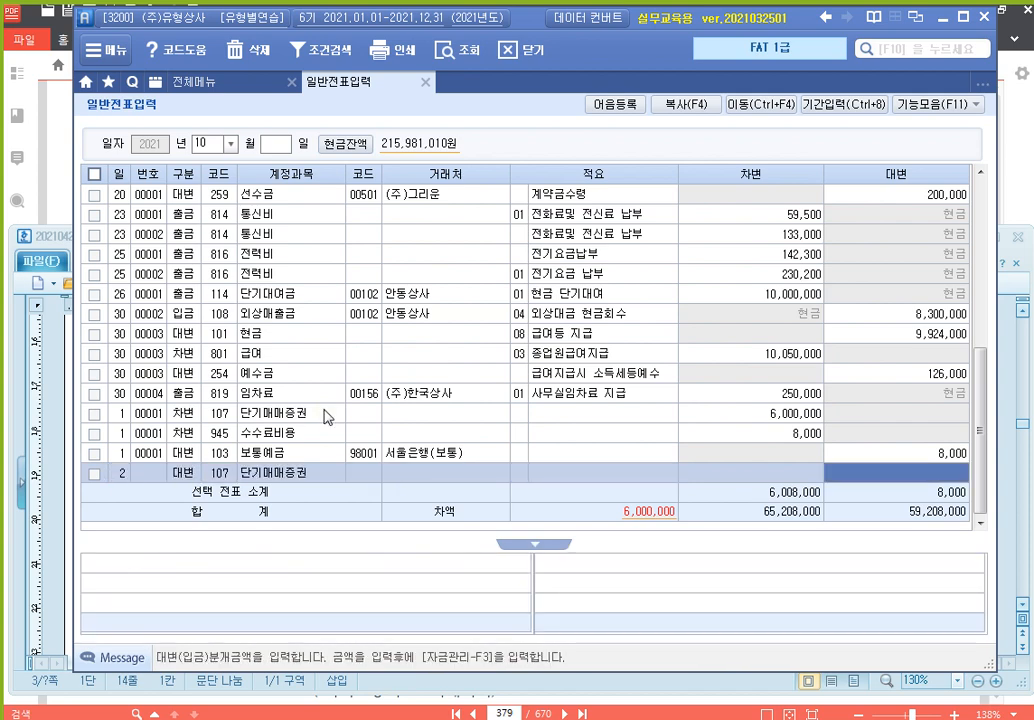
pyautogui.write('2000000')
pyautogui.press('Return')
# Add an October 2 차변 line for account 103 보통예금 with 거래처 서울은행(보통) and the amount 177,000
pyautogui.press('Return')
pyautogui.write('3')
pyautogui.press('Return')
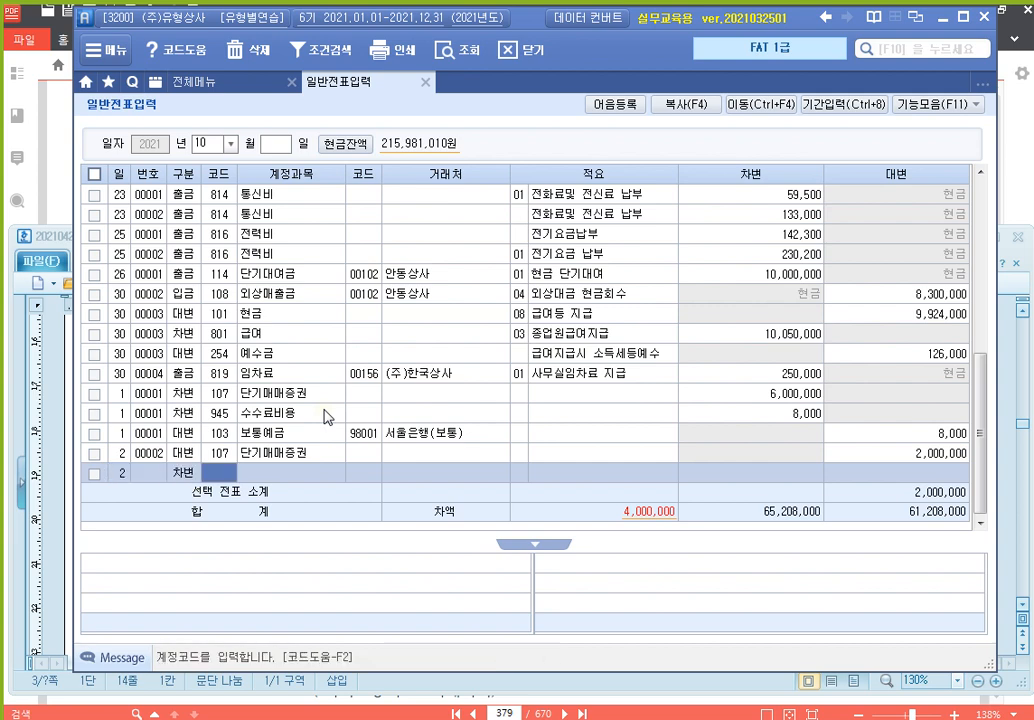
pyautogui.write('103')
pyautogui.press('Return')
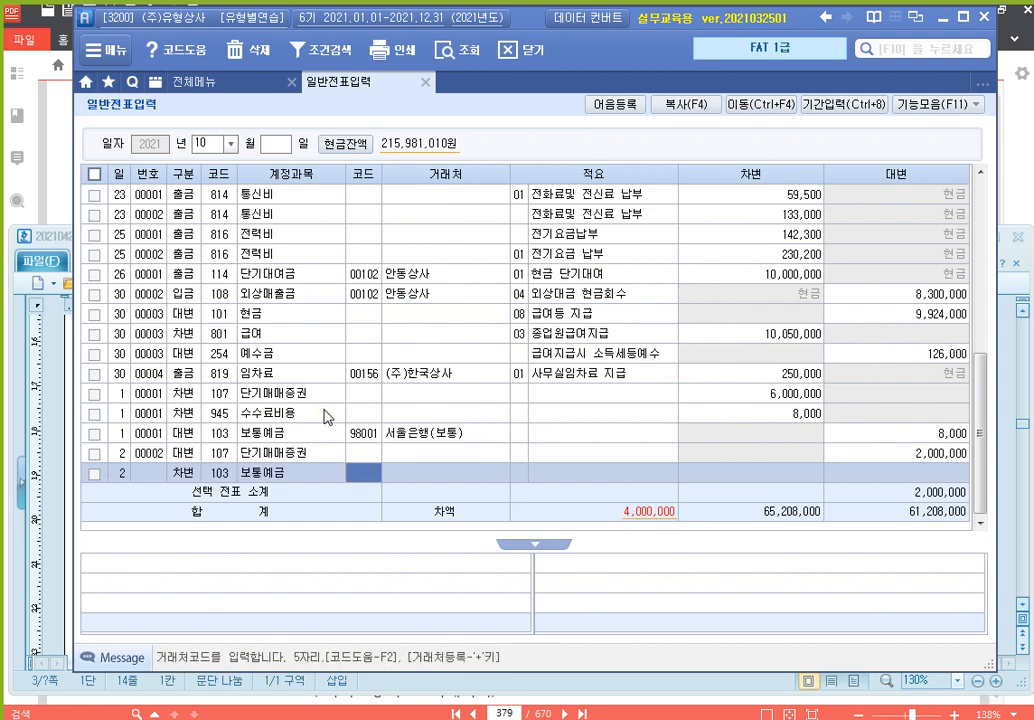
pyautogui.write('서울')
pyautogui.press('Return')
pyautogui.press('Return')
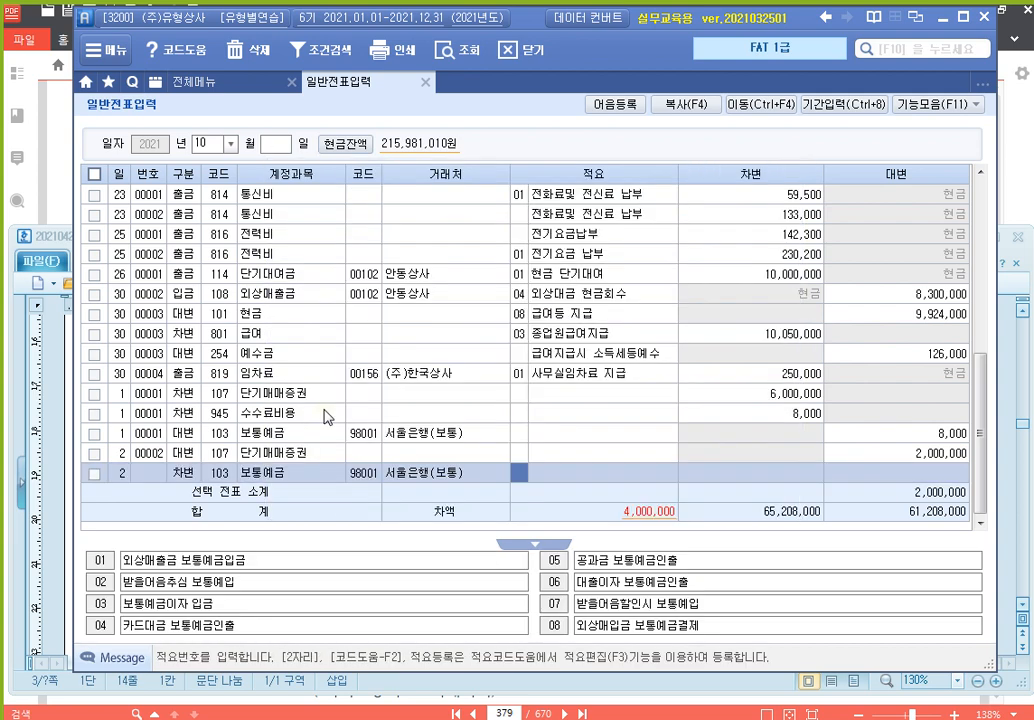
pyautogui.press('Return')
pyautogui.write('177000')
pyautogui.press('Return')
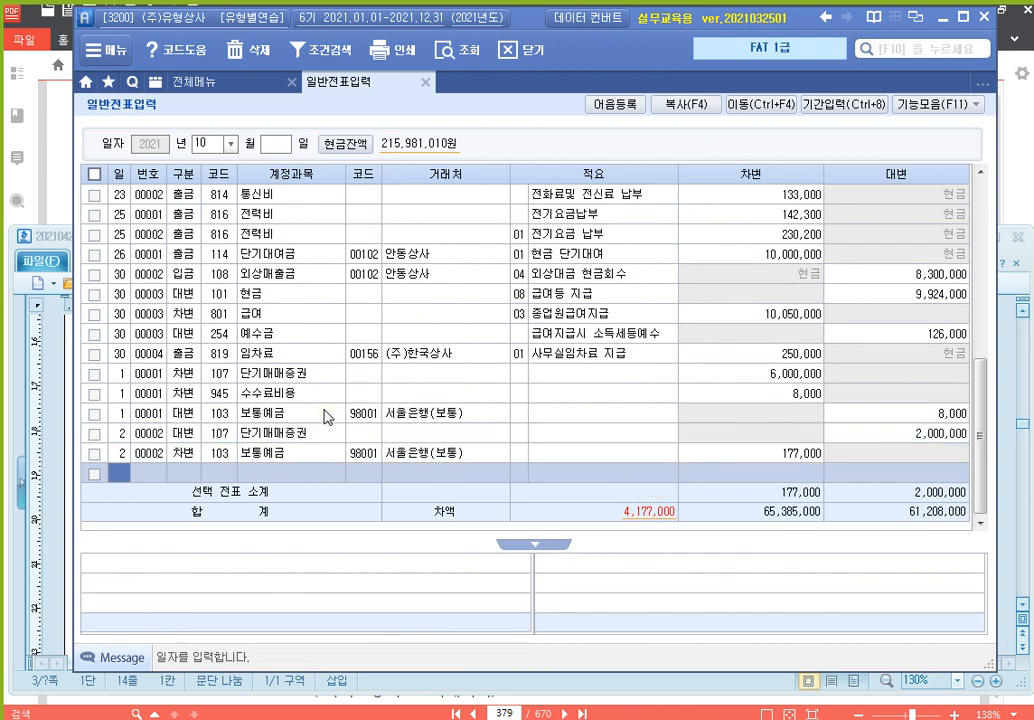
# Correct the October 2 차변 보통예금 amount to 1,770,000
pyautogui.press('Return')
pyautogui.press('Return')
pyautogui.press('Return')
pyautogui.press('Return')
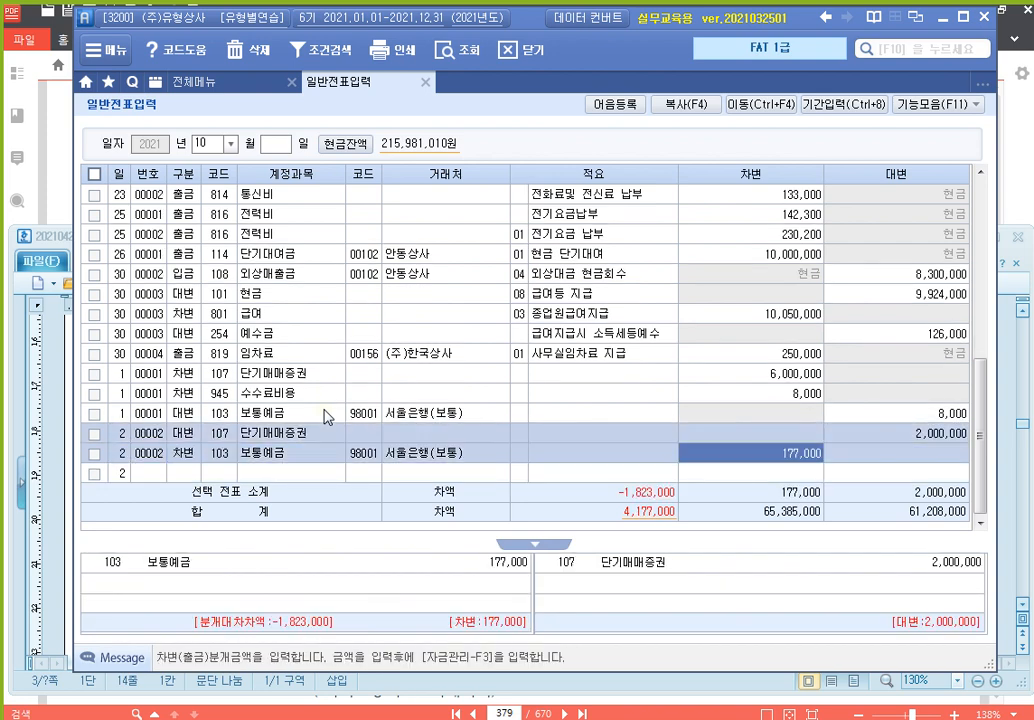
pyautogui.write('1,770,000')
pyautogui.press('Return')
# Start another October 2 차변 line for account 938 단기매매증권처분손, leaving its 거래처 and 적요 empty
pyautogui.press('Return')
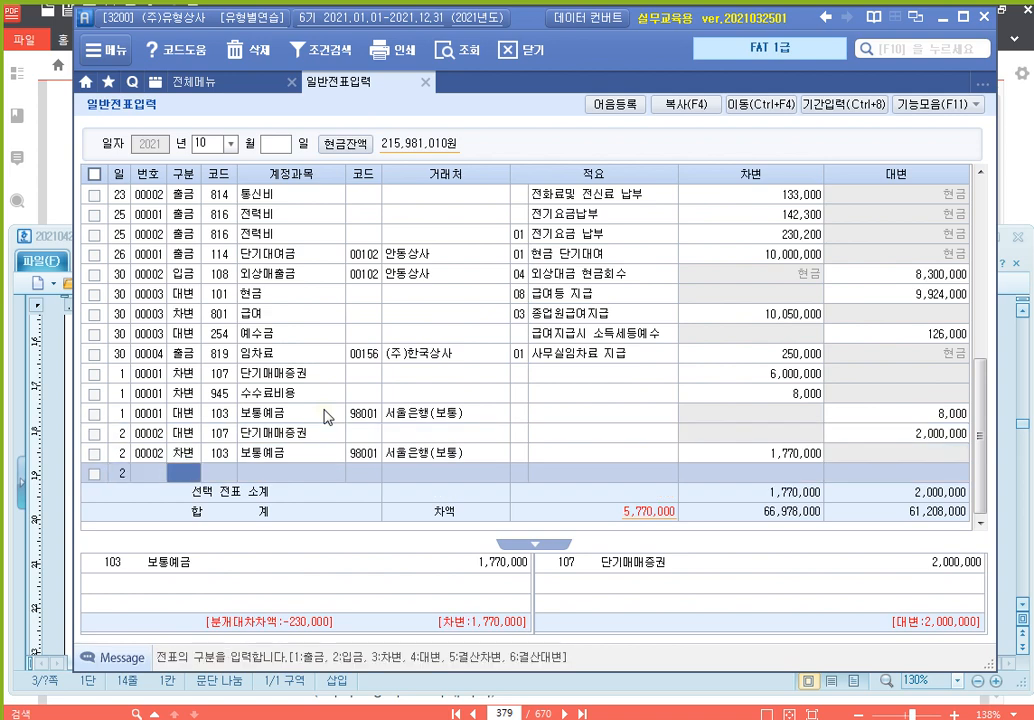
pyautogui.write('3')
pyautogui.press('Return')
pyautogui.write('단기')
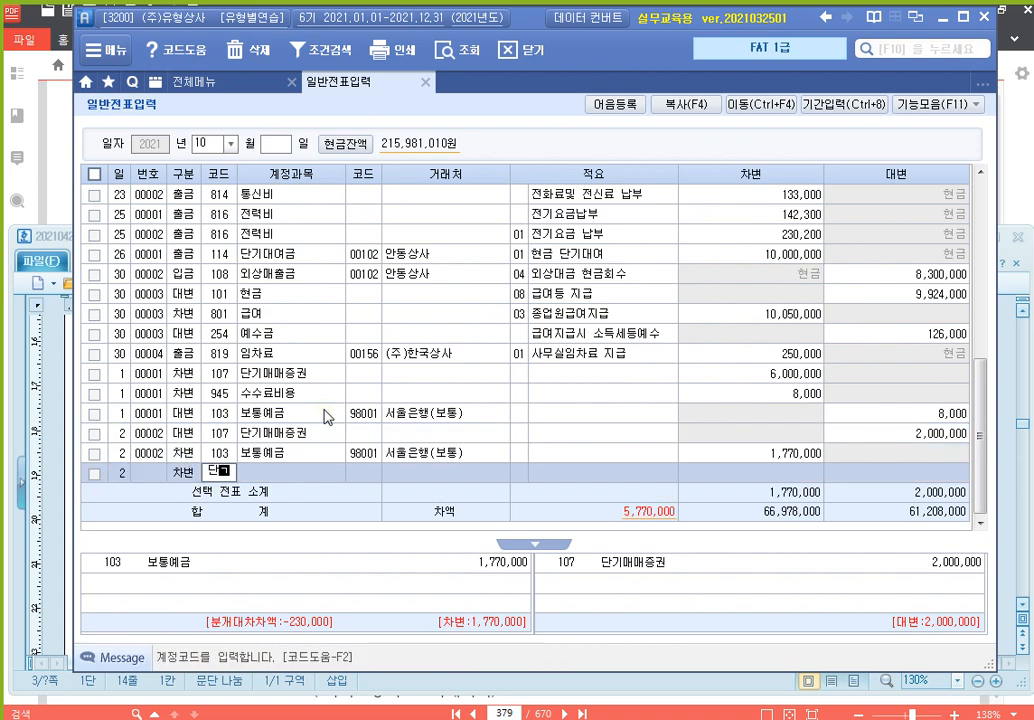
pyautogui.press('Return')
pyautogui.press('Down')
pyautogui.press('Down')
pyautogui.press('Down')
pyautogui.press('Down')
pyautogui.press('Down')
pyautogui.press('Down')
pyautogui.press('Down')
pyautogui.press('Down')
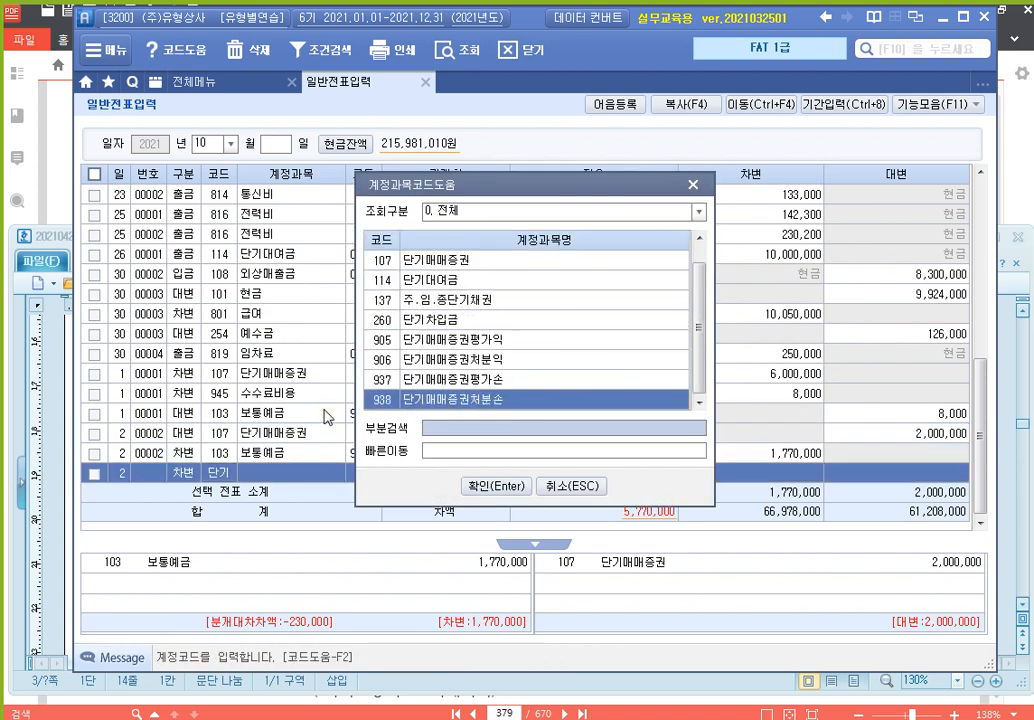
pyautogui.press('Return')
pyautogui.press('Return')
pyautogui.press('Return')
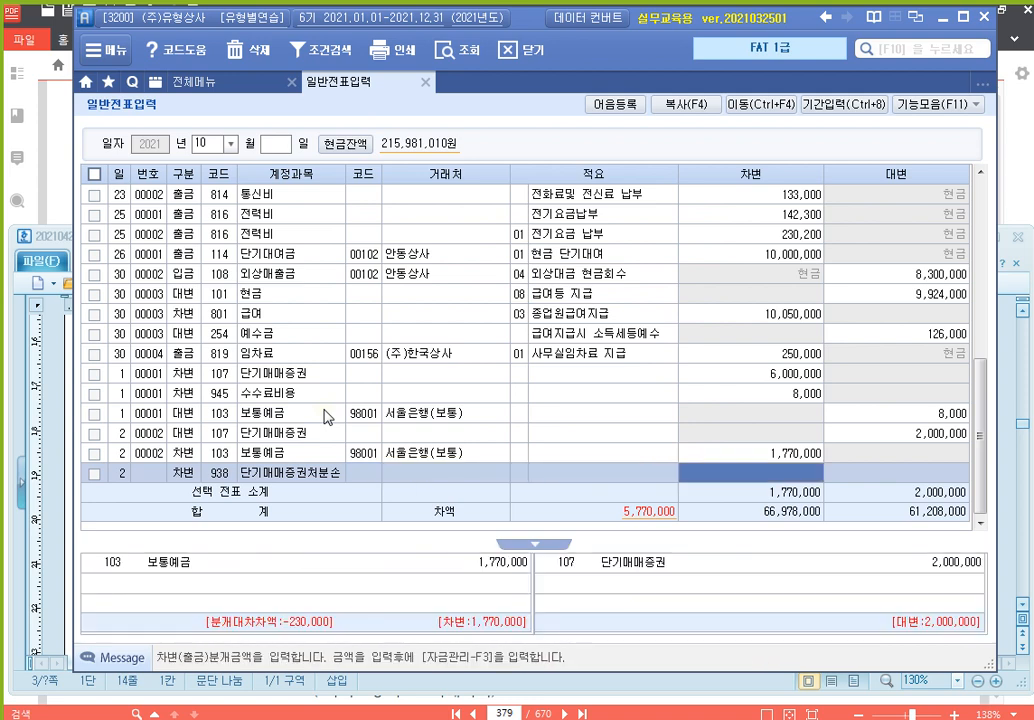
# Correct the October 1 대변 보통예금 amount to 6,008,000
pyautogui.press('Up')
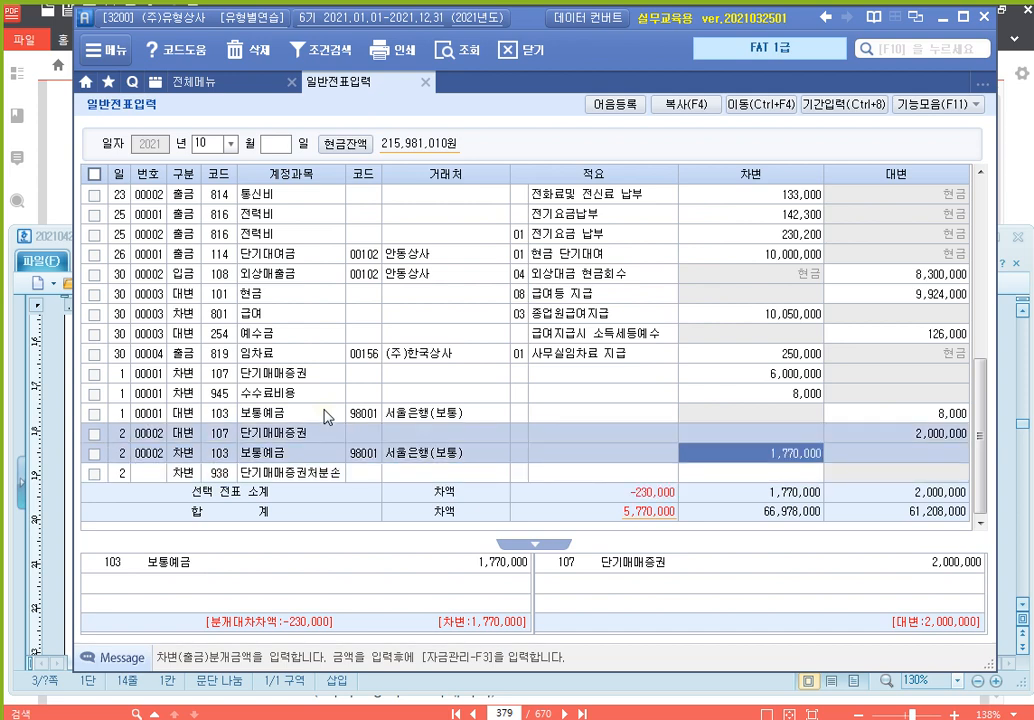
pyautogui.press('Down')
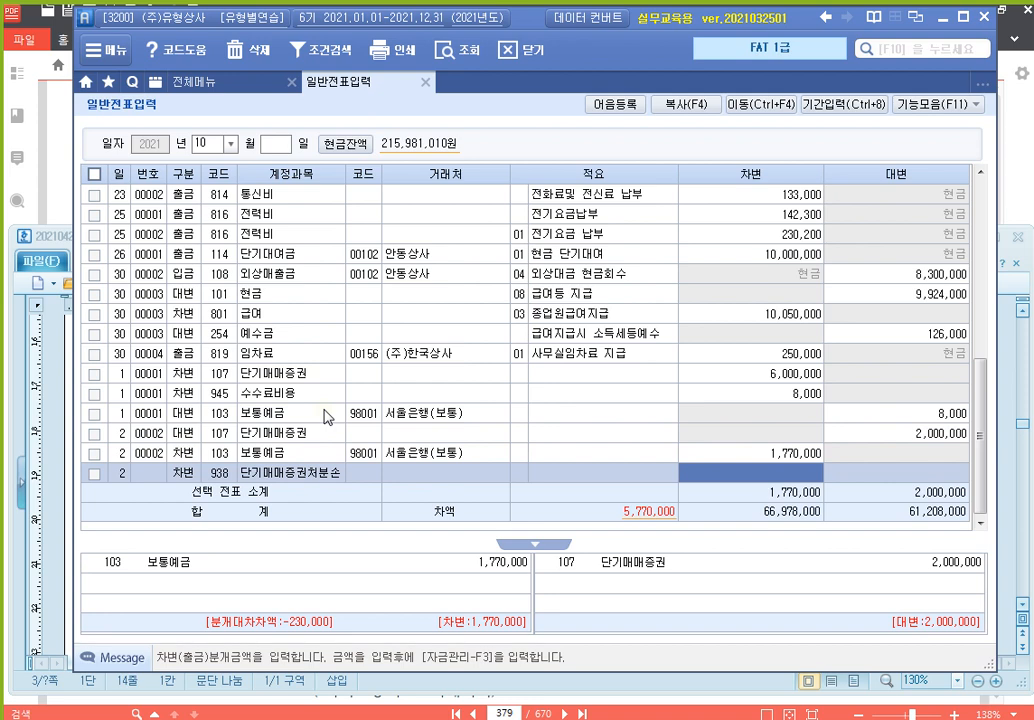
pyautogui.press('Up')
pyautogui.press('Up')
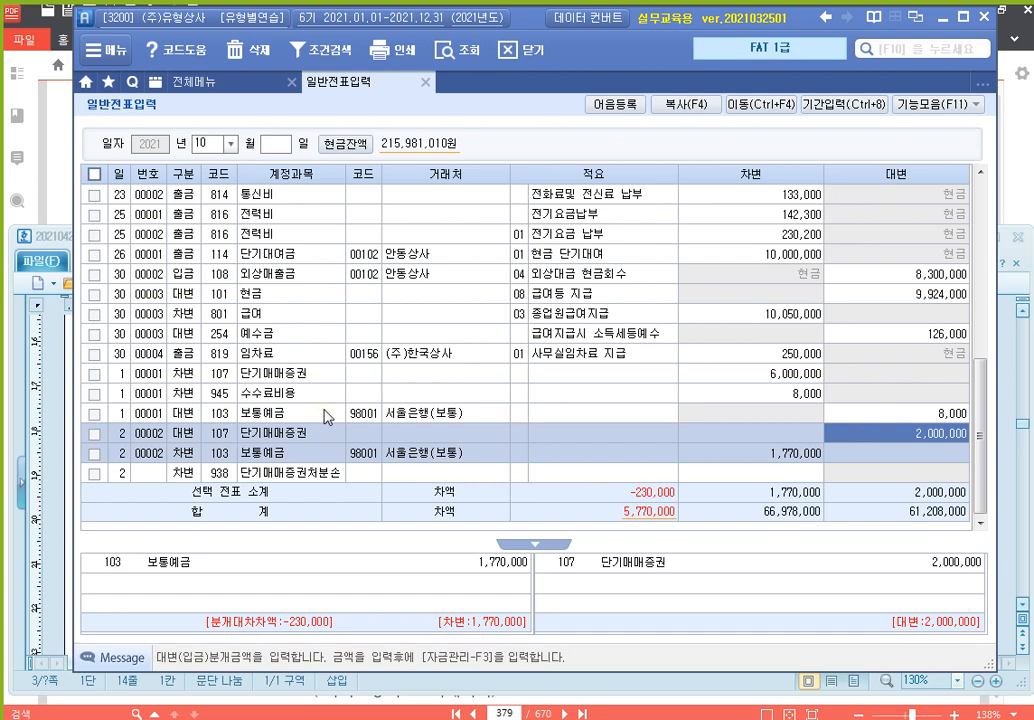
pyautogui.press('Up')
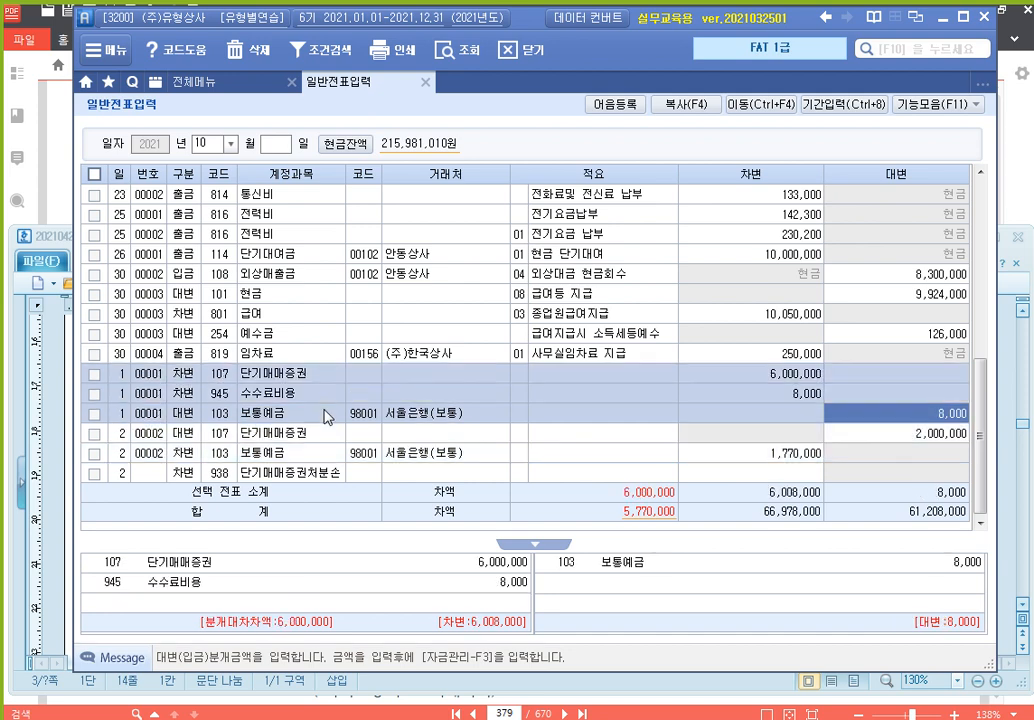
pyautogui.write('608000')
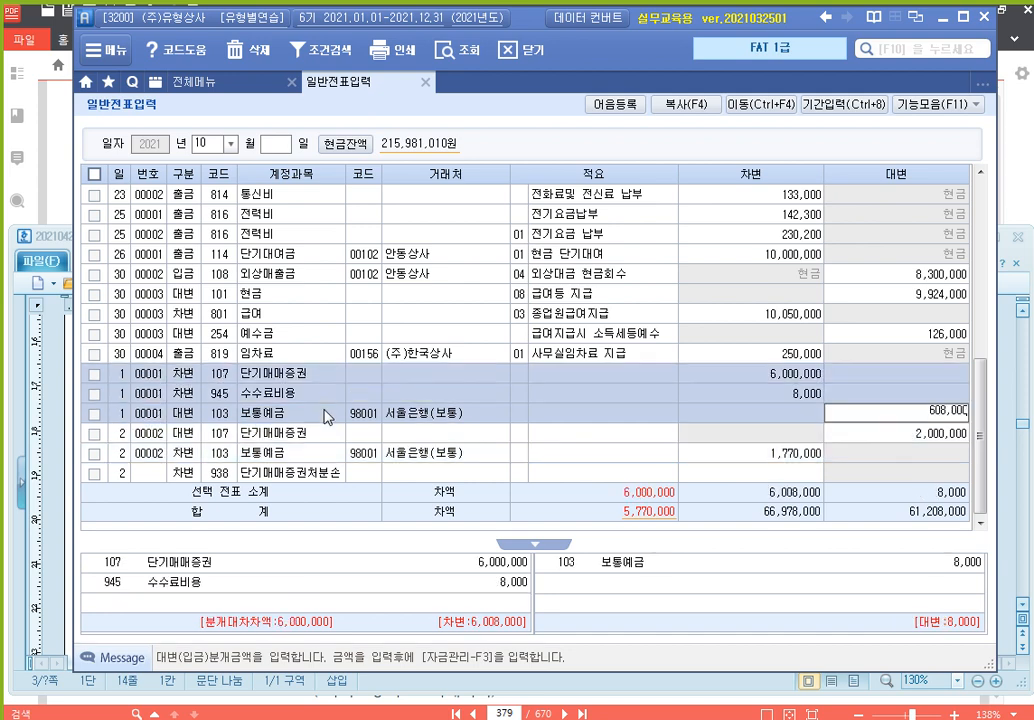
pyautogui.write('00000')
pyautogui.write('000')
pyautogui.press('Return')
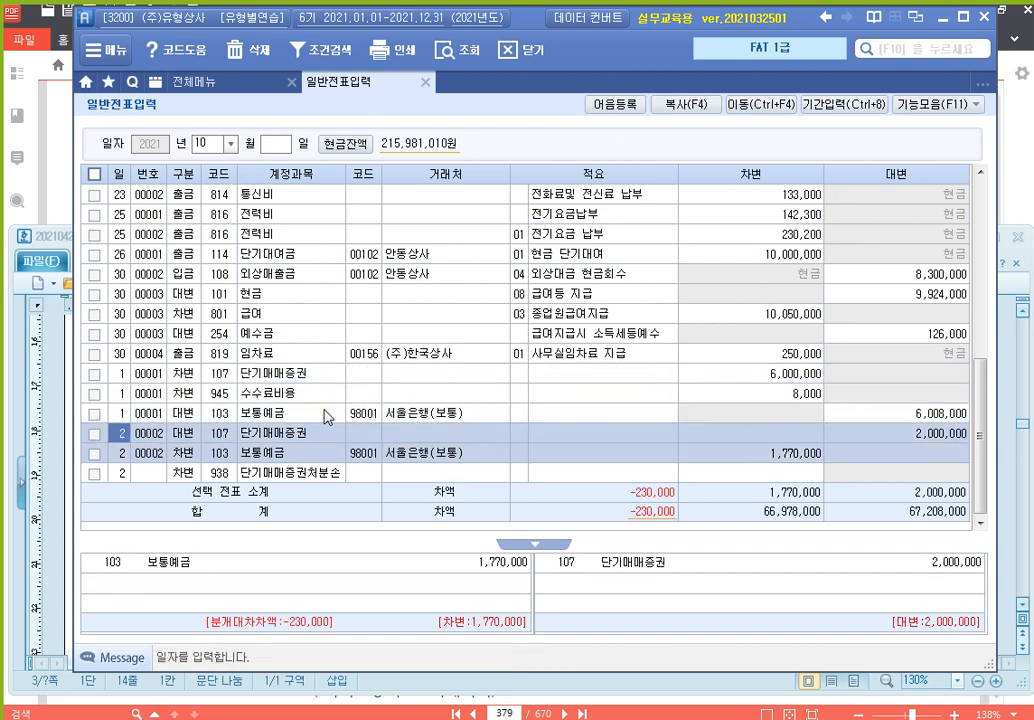
# Complete the October 2 차변 단기매매증권처분손 line with the amount 230,000
pyautogui.press('Return')
pyautogui.press('Return')
pyautogui.press('Return')
pyautogui.press('Return')
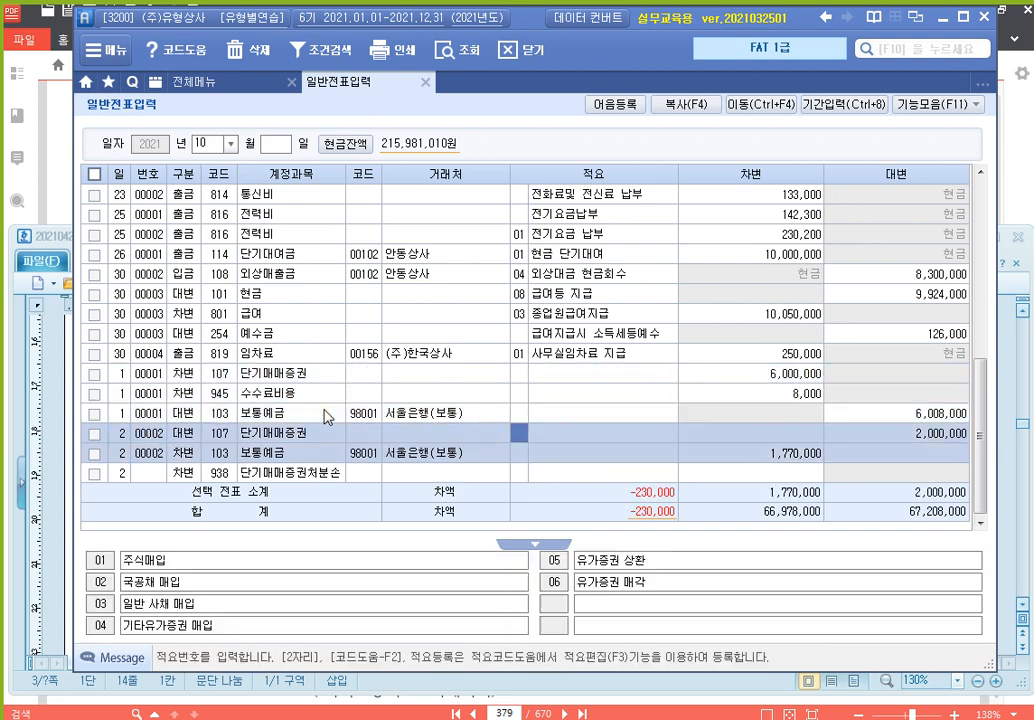
pyautogui.press('Return')
pyautogui.press('Down')
pyautogui.press('Down')
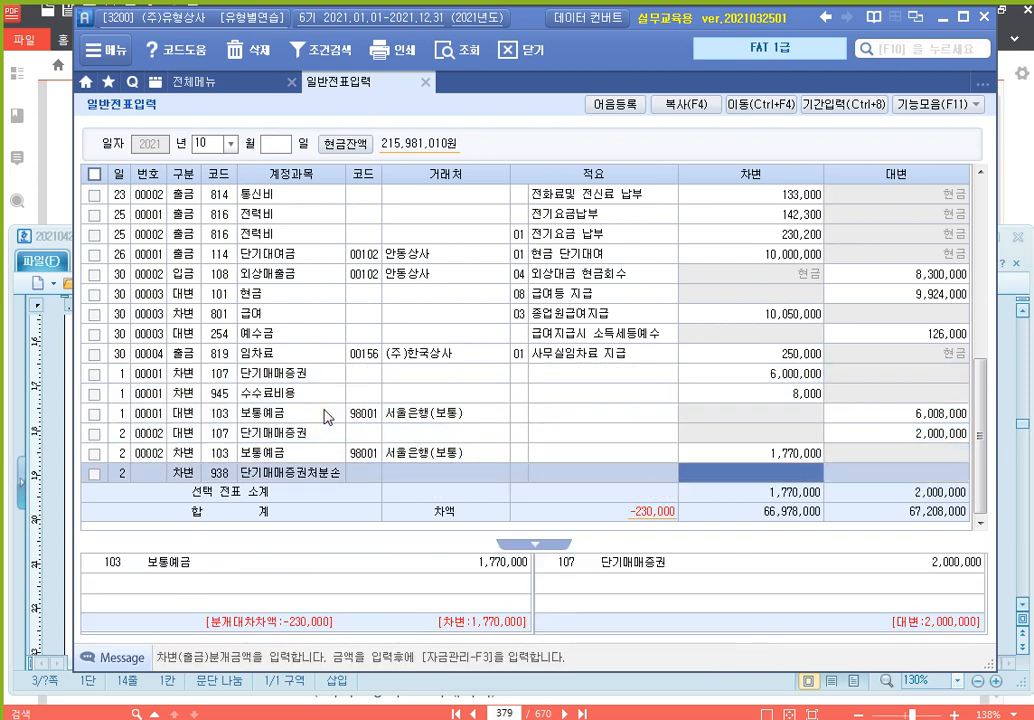
pyautogui.press('Return')
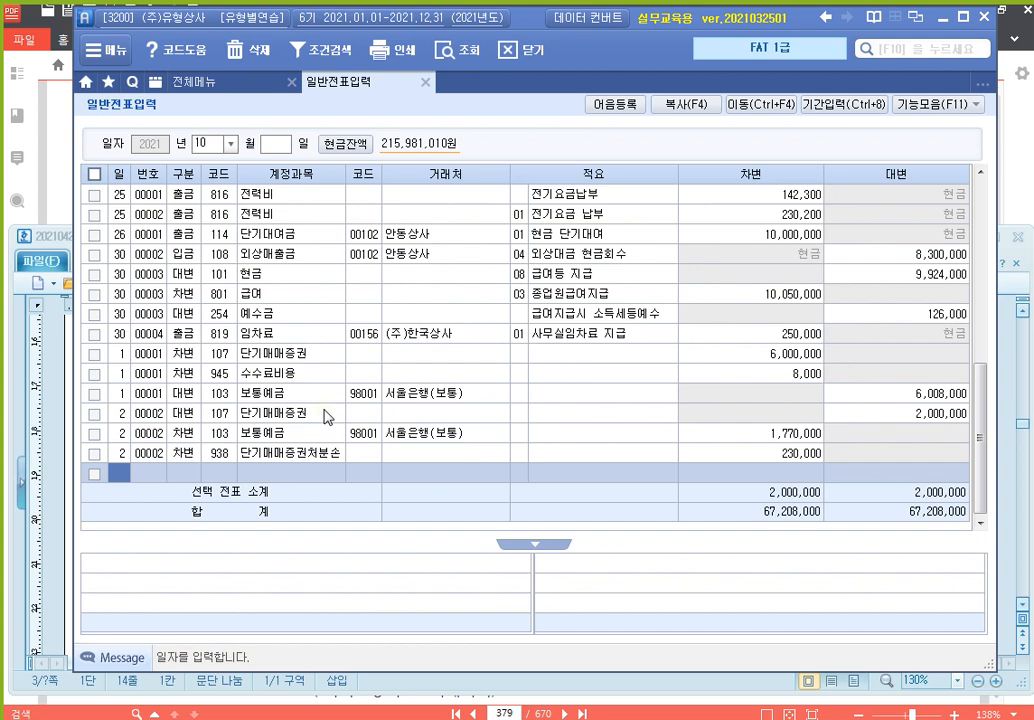
# Add an October 3 대변 line for account 107 단기매매증권 with 1,000,000
pyautogui.write('3')
pyautogui.press('Return')
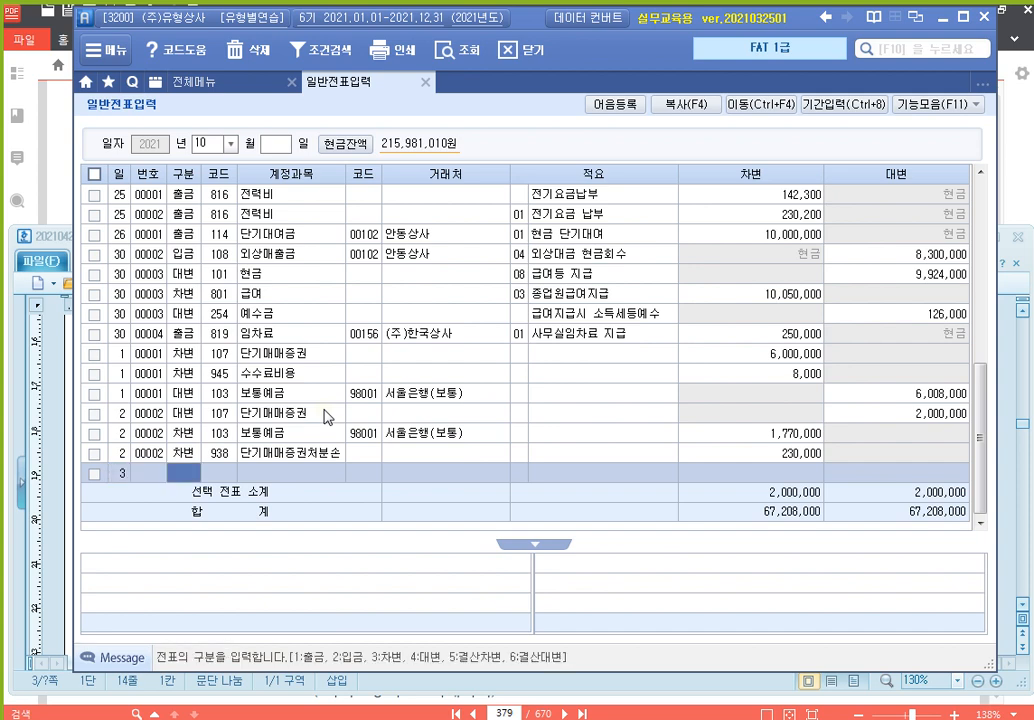
pyautogui.write('4')
pyautogui.press('Return')
pyautogui.write('107')
pyautogui.press('Return')
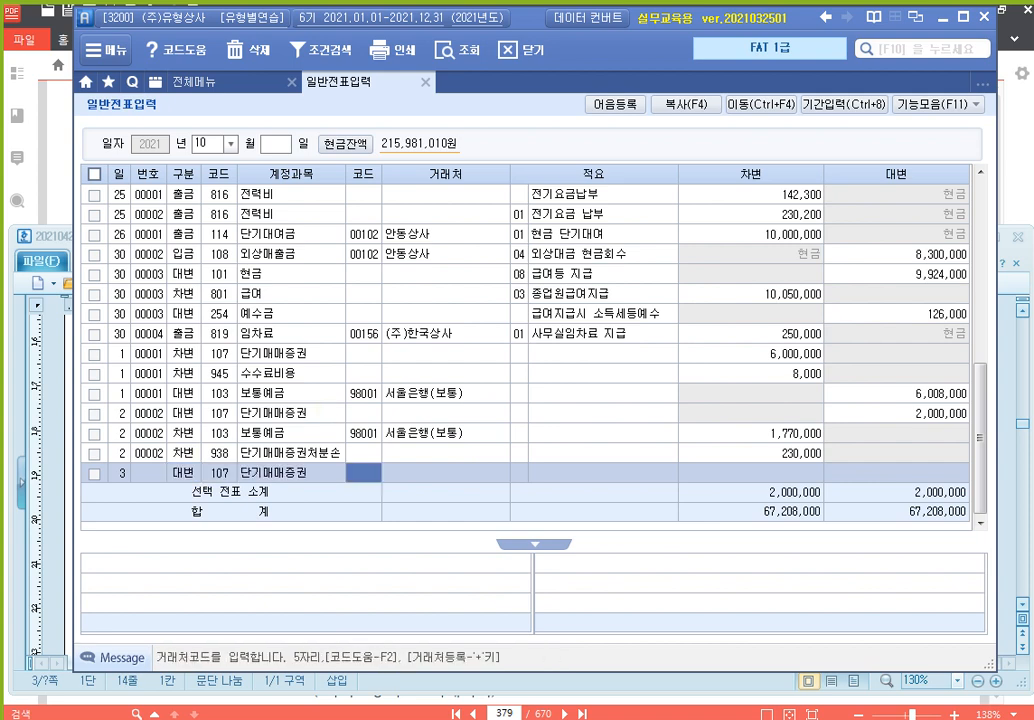
pyautogui.press('Return')
pyautogui.press('Return')
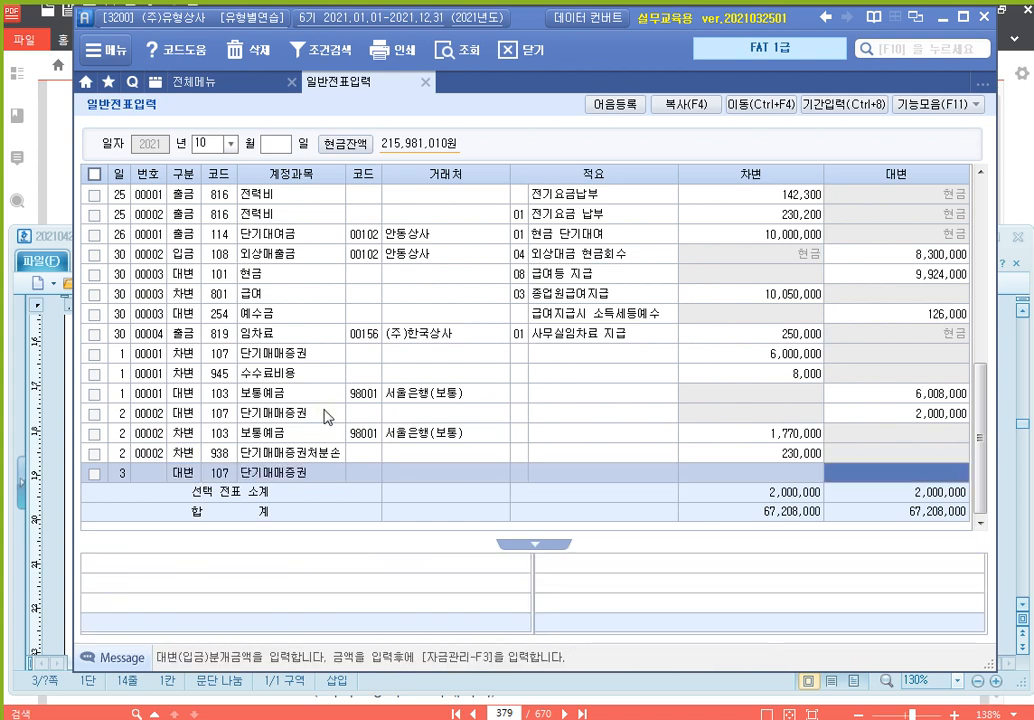
pyautogui.write('1000000')
pyautogui.press('Return')
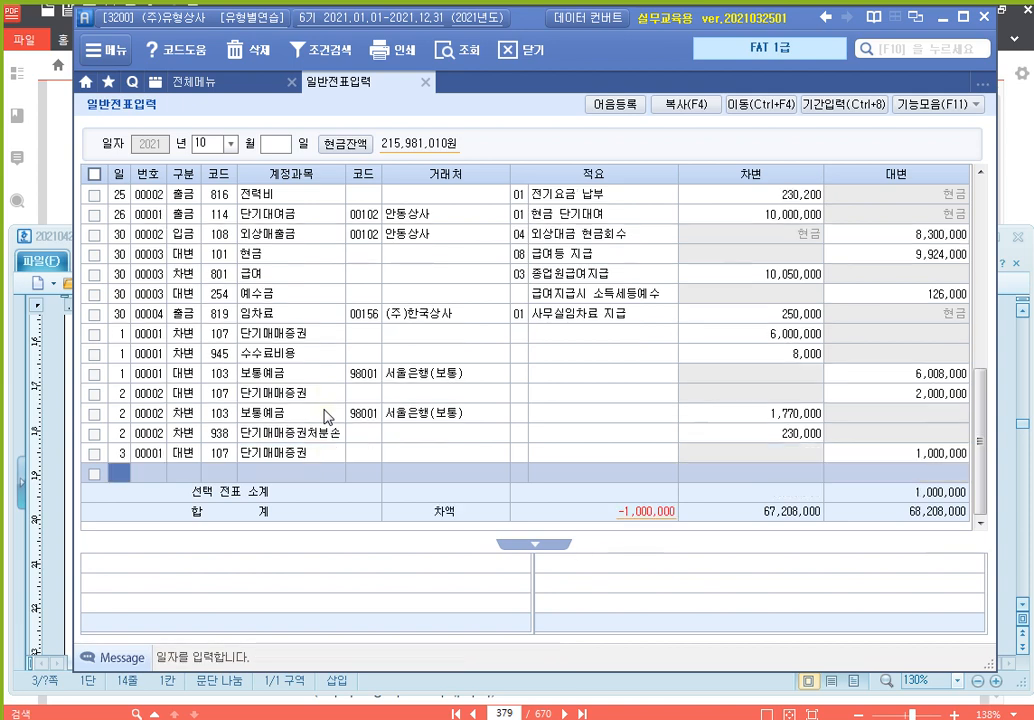
# Add an October 3 차변 line for account 103 보통예금 with 거래처 서울은행(보통) and the amount 1,280,000
pyautogui.write('3')
pyautogui.press('Return')
pyautogui.write('3')
pyautogui.press('Return')
pyautogui.write('103')
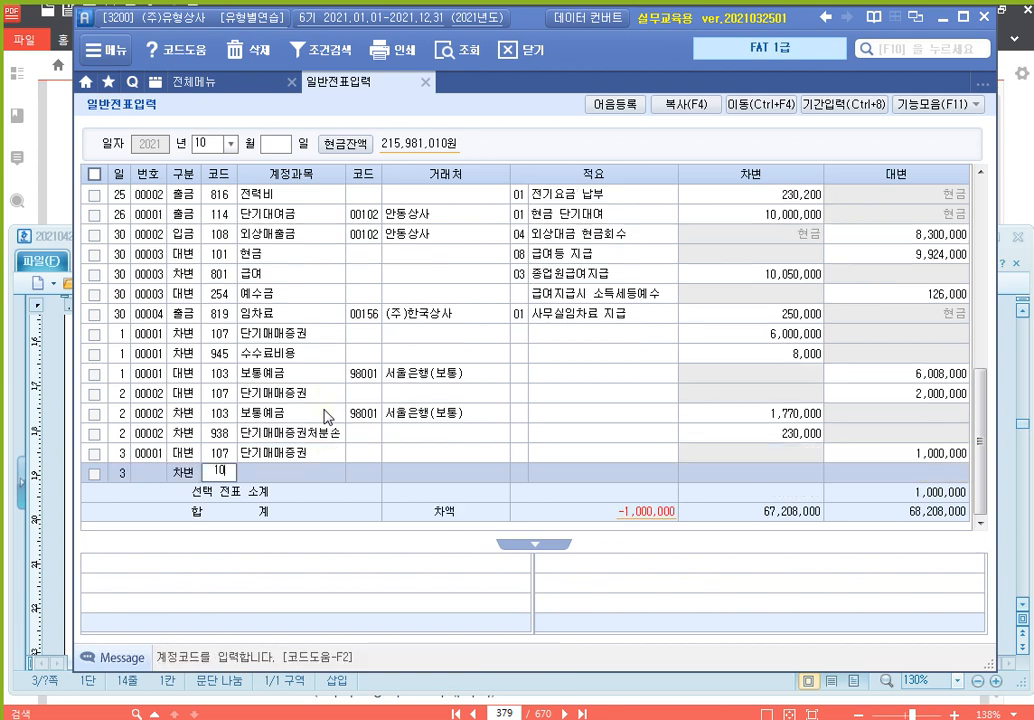
pyautogui.press('Return')
pyautogui.write('98001')
pyautogui.press('Return')
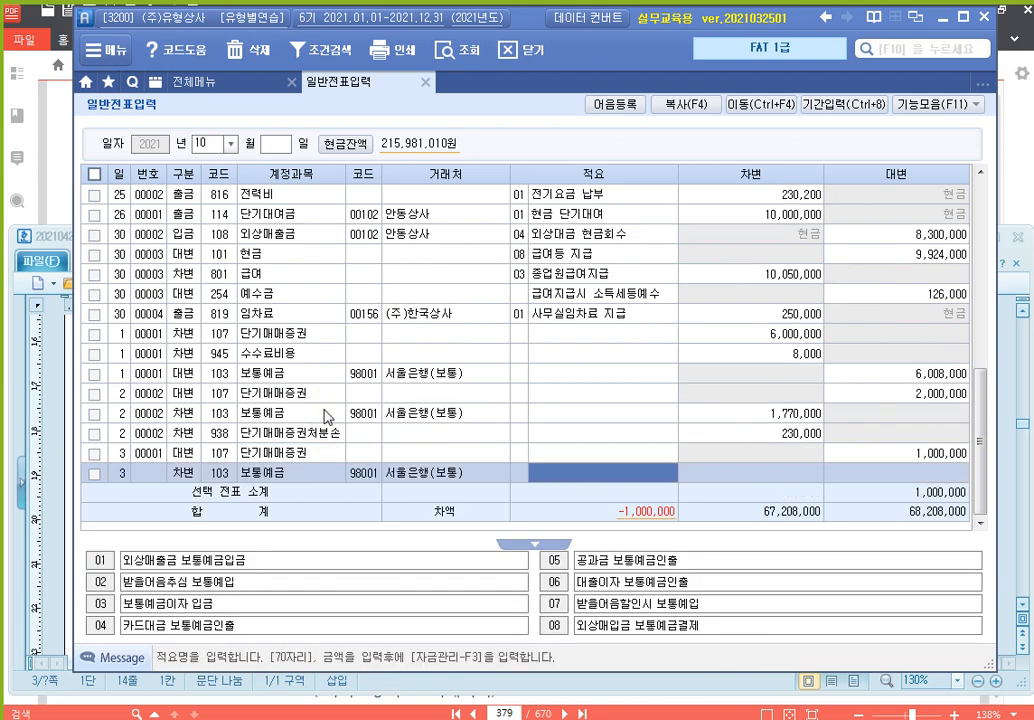
pyautogui.press('Return')
pyautogui.write('1,28')
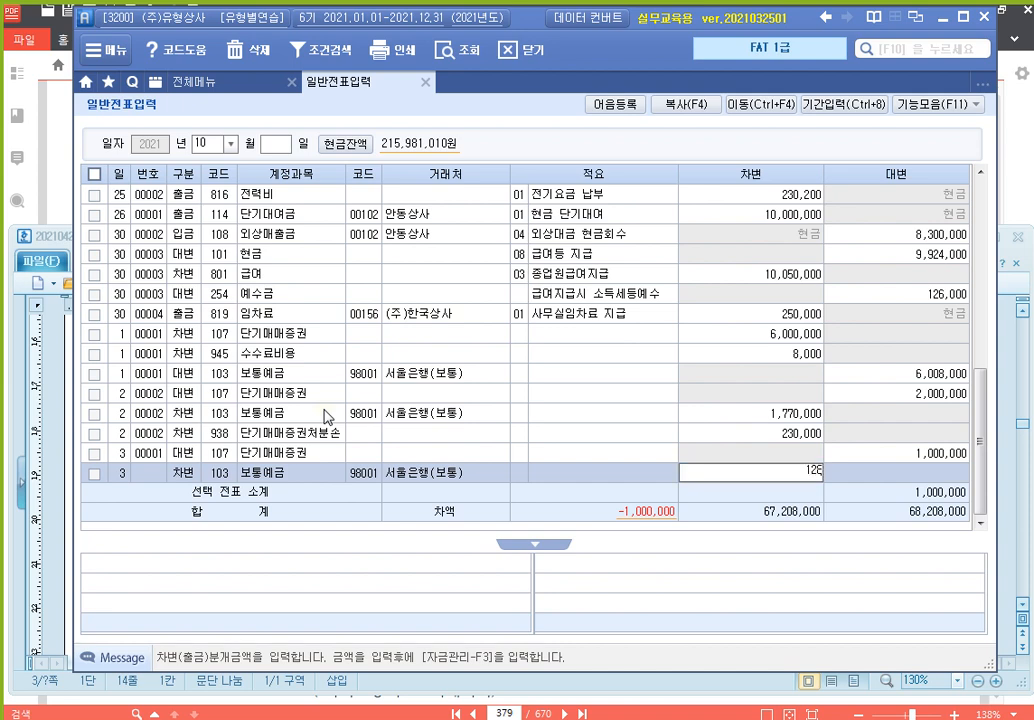
pyautogui.write('0,000')
pyautogui.press('Return')
# Add an October 3 대변 line for account 906 단기매매증권처분익 with 280,000
pyautogui.press('Return')
pyautogui.write('4')
pyautogui.press('Return')
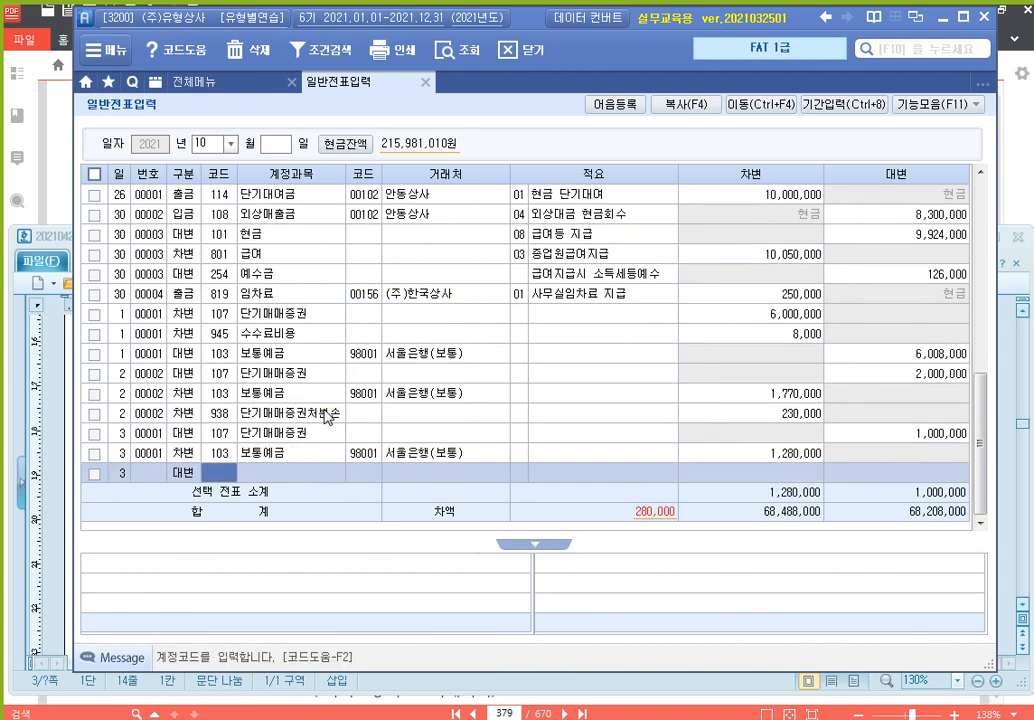
pyautogui.write('단기')
pyautogui.press('Return')
pyautogui.press('End')
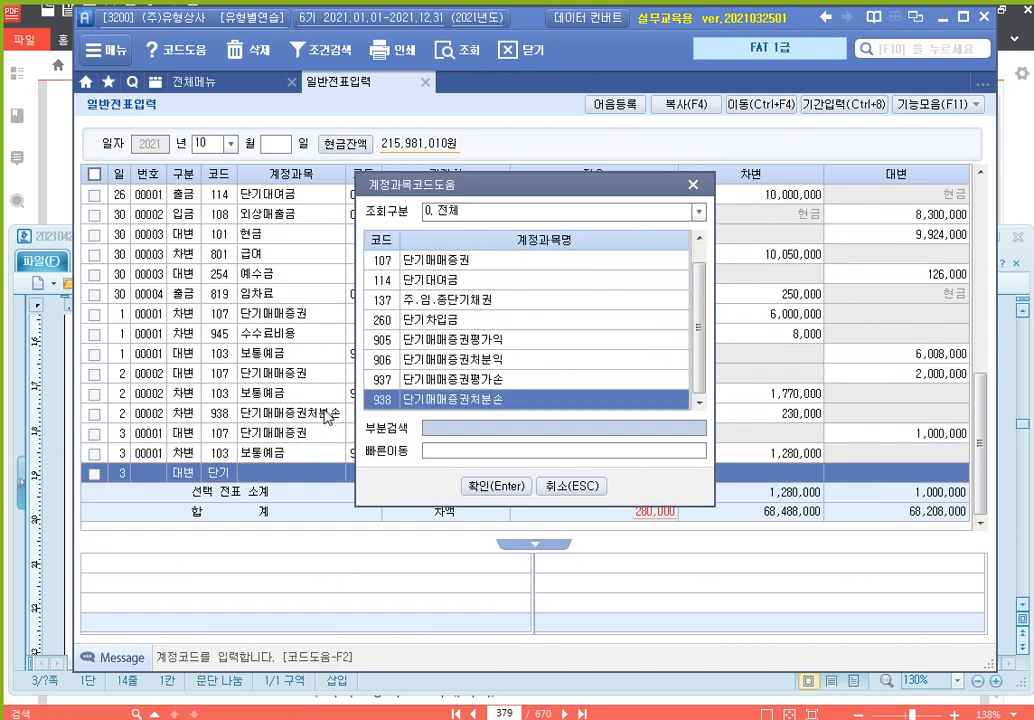
pyautogui.press('Up')
pyautogui.press('Up')
pyautogui.press('Return')
pyautogui.press('Return')
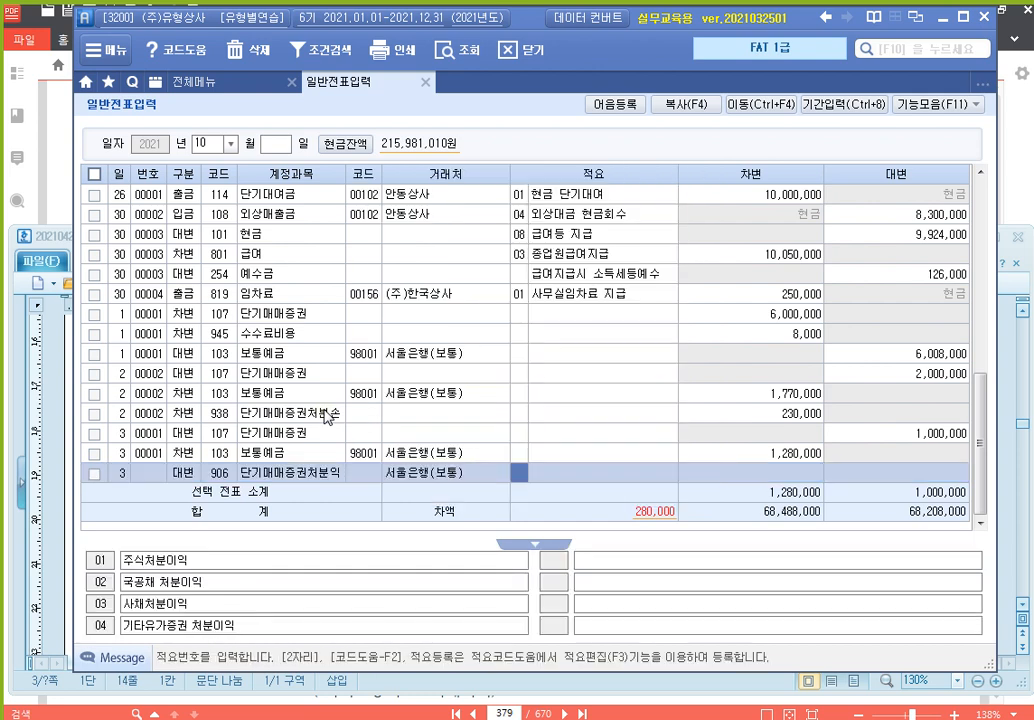
pyautogui.press('Return')
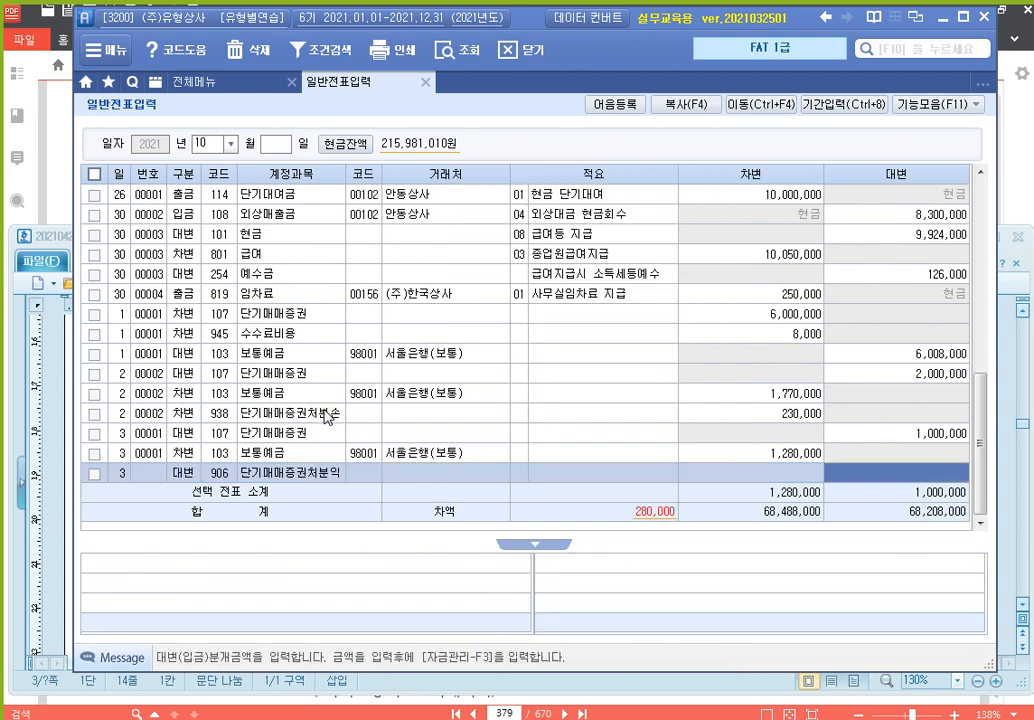
pyautogui.write('280,000')
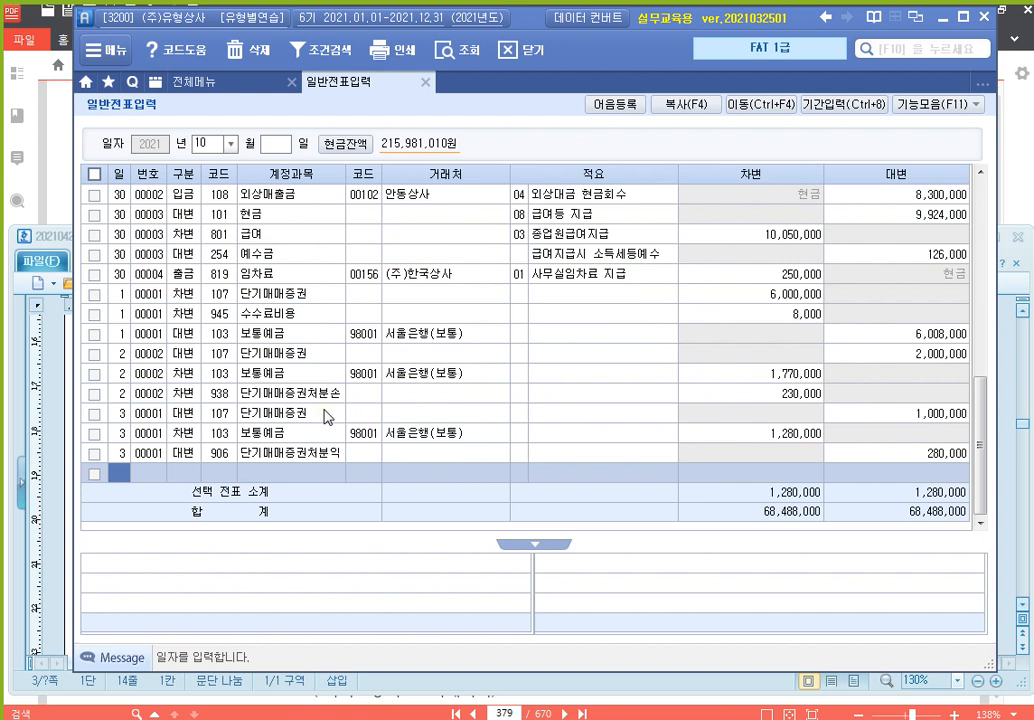
pyautogui.press('Return')
# Add an October 4 차변 line for account 131 선급금 with 거래처 (주)맘모스 and the amount 200,000
pyautogui.press('Left')
pyautogui.write('4')
pyautogui.press('Return')
pyautogui.write('3')
pyautogui.press('Return')
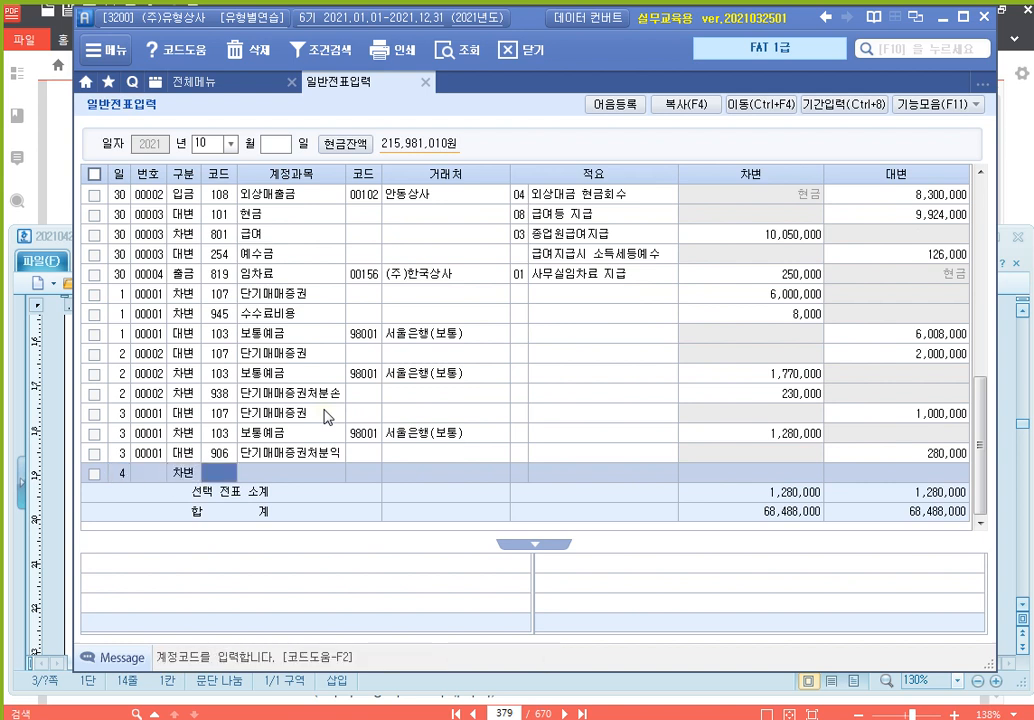
pyautogui.write('선급')
pyautogui.press('Return')
pyautogui.press('Return')
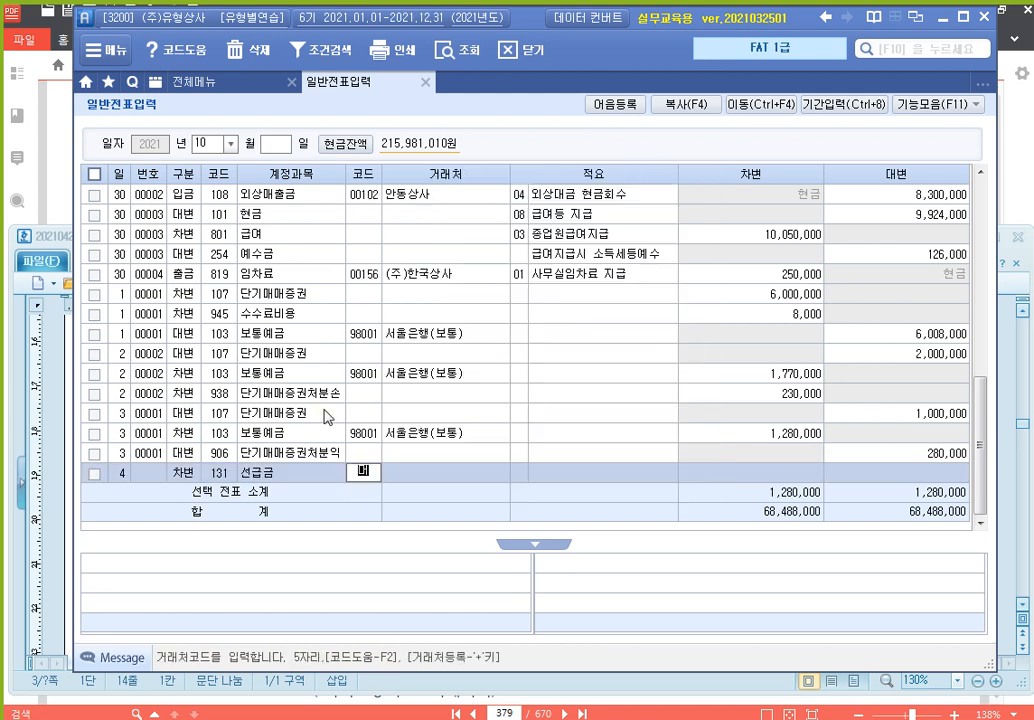
pyautogui.write('맘')
pyautogui.press('Return')
pyautogui.press('Return')
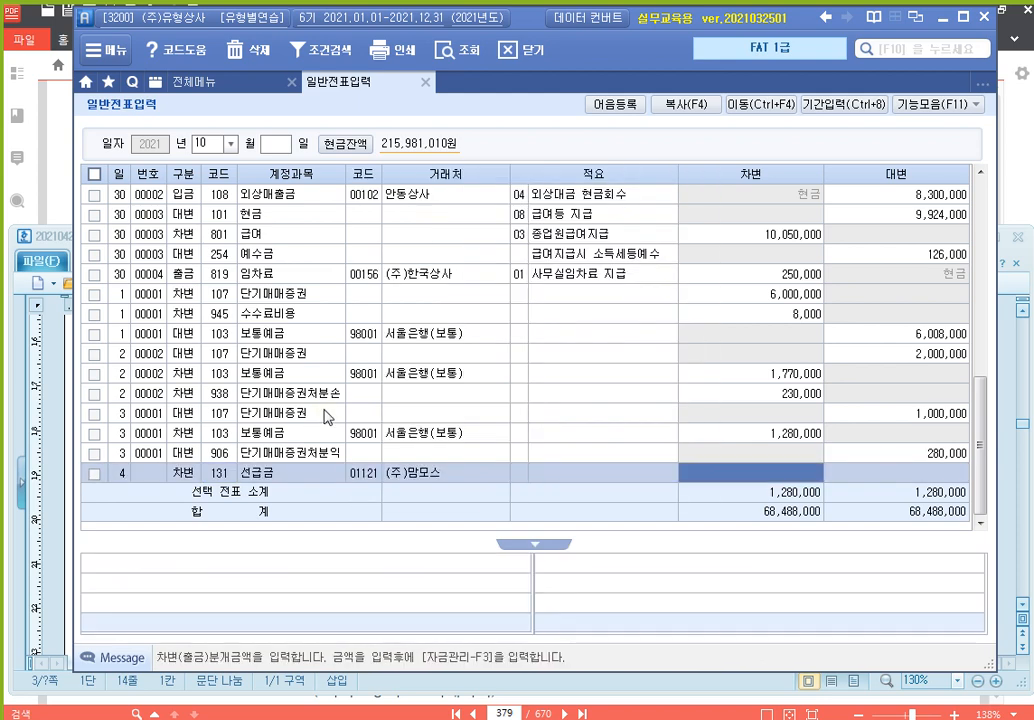
pyautogui.write('2000000')
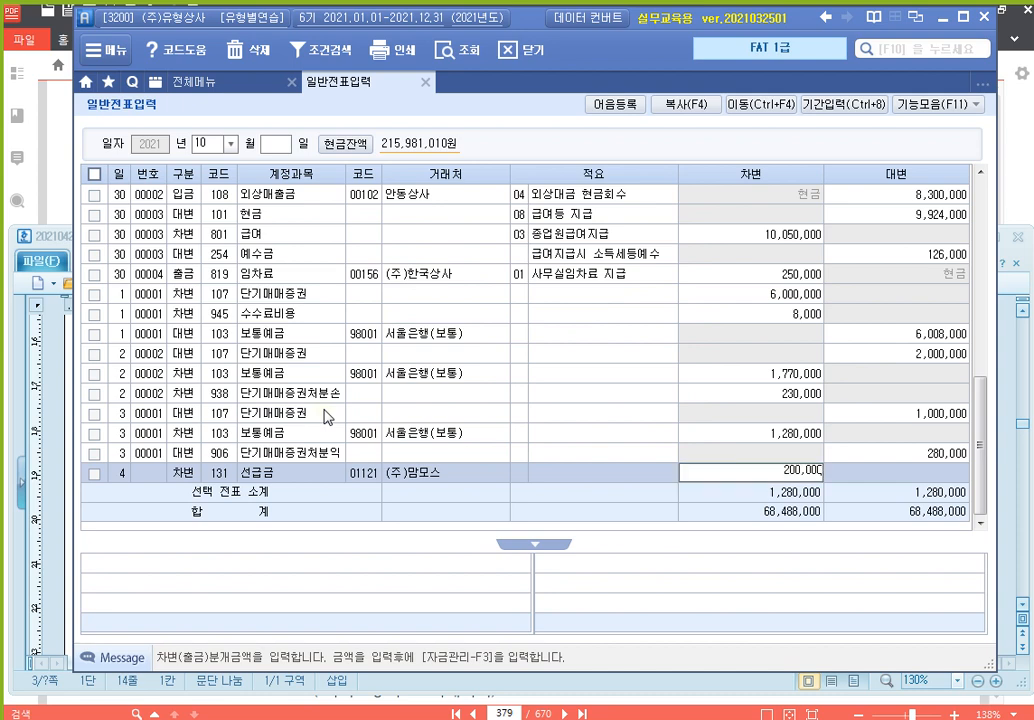
pyautogui.press('Return')
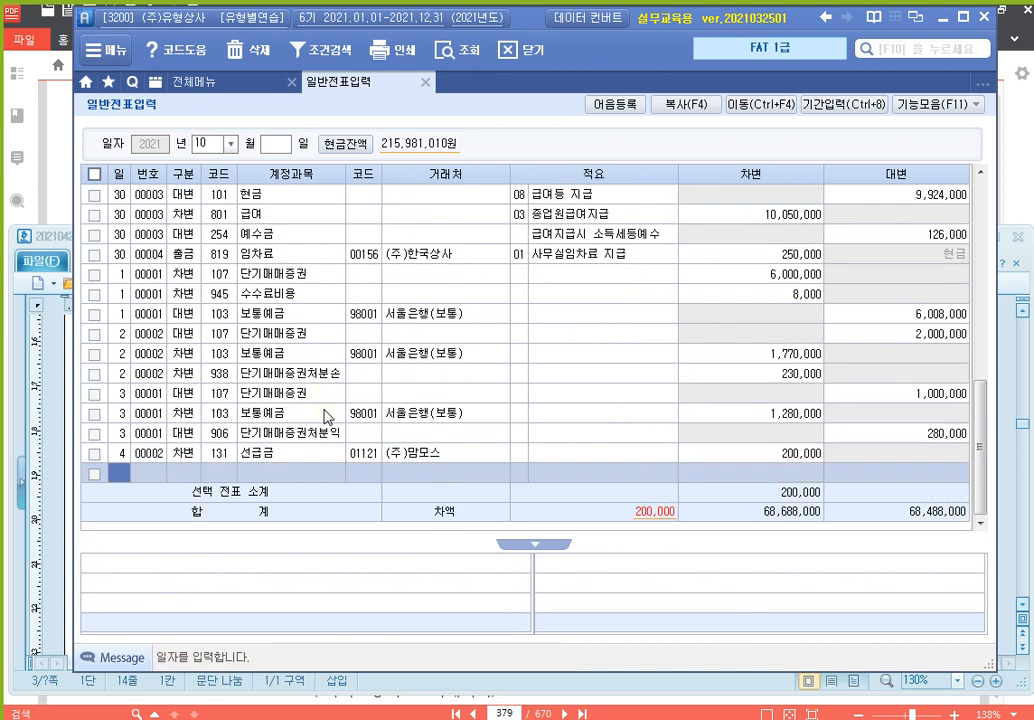
# Add the October 4 대변 line for account 101 현금 with 200,000
pyautogui.press('Return')
pyautogui.write('4')
pyautogui.write('101')
pyautogui.press('Return')
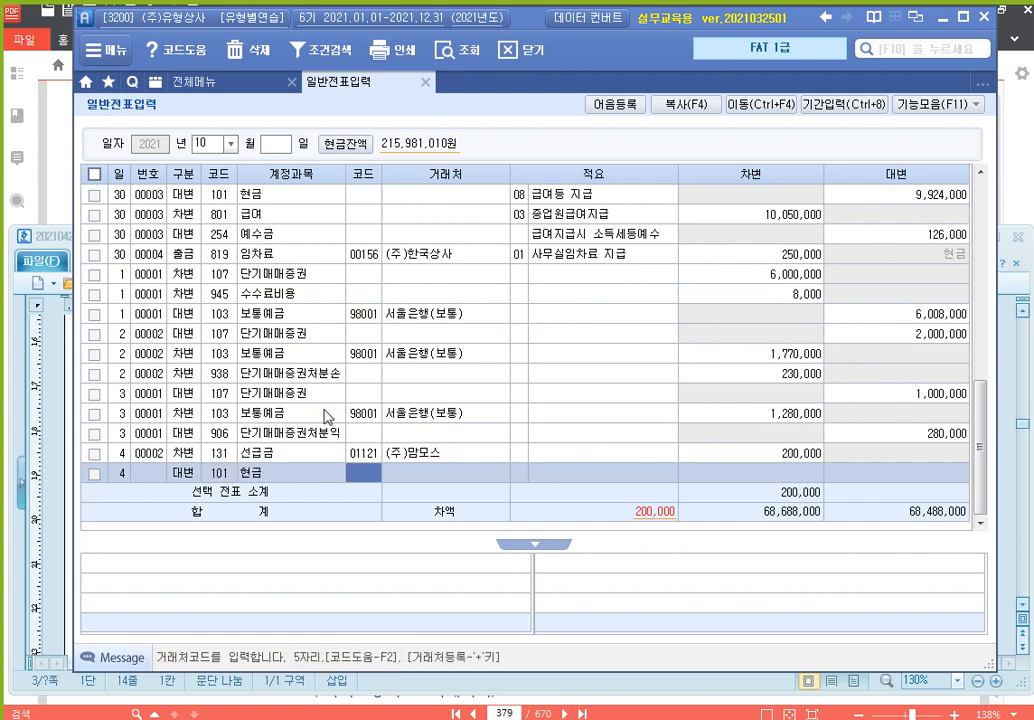
pyautogui.press('Return')
pyautogui.press('Return')
pyautogui.press('Return')
pyautogui.write('200,000')
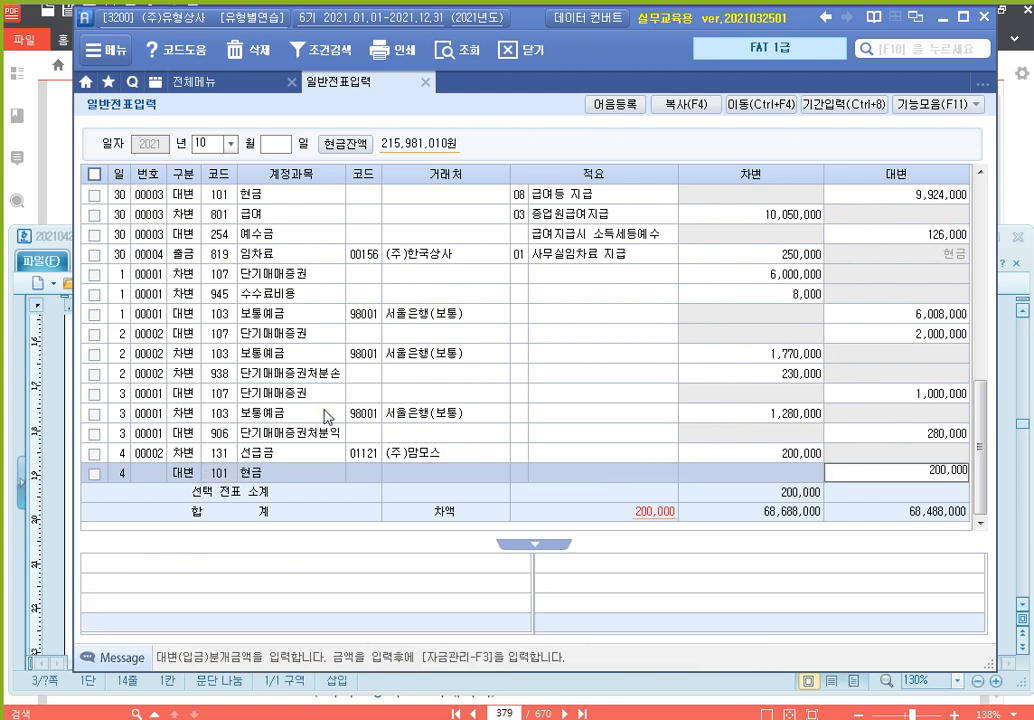
pyautogui.press('Return')
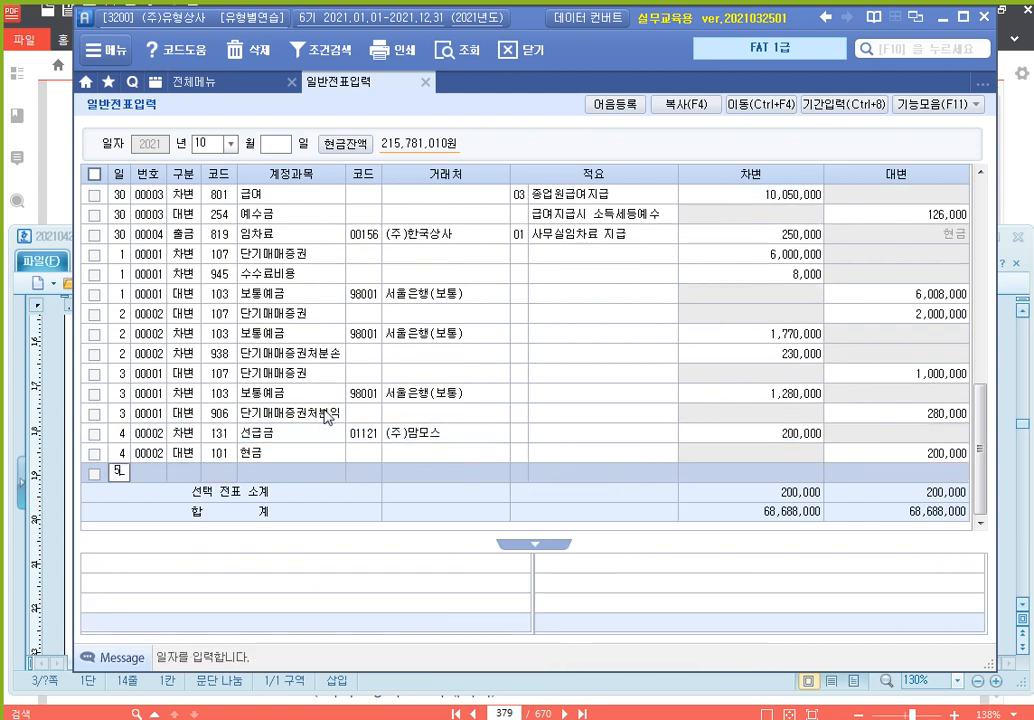
# Add an October 5 차변 line for account 101 현금 with 500,000
pyautogui.write('5')
pyautogui.press('Return')
pyautogui.write('3101')
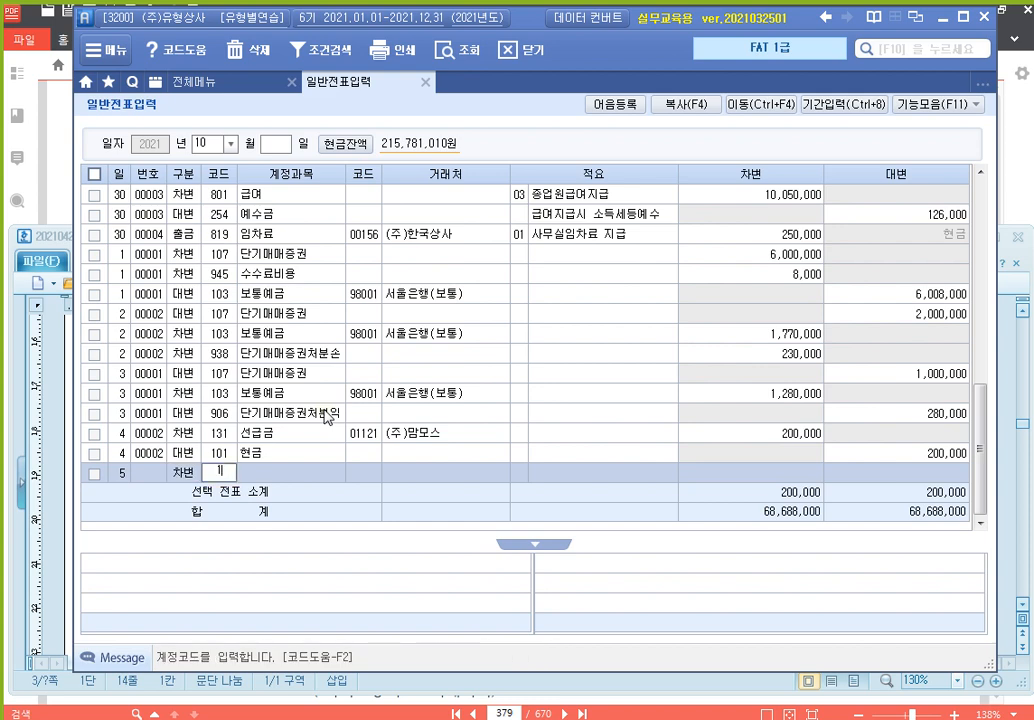
pyautogui.press('Return')
pyautogui.press('Return')
pyautogui.press('Return')
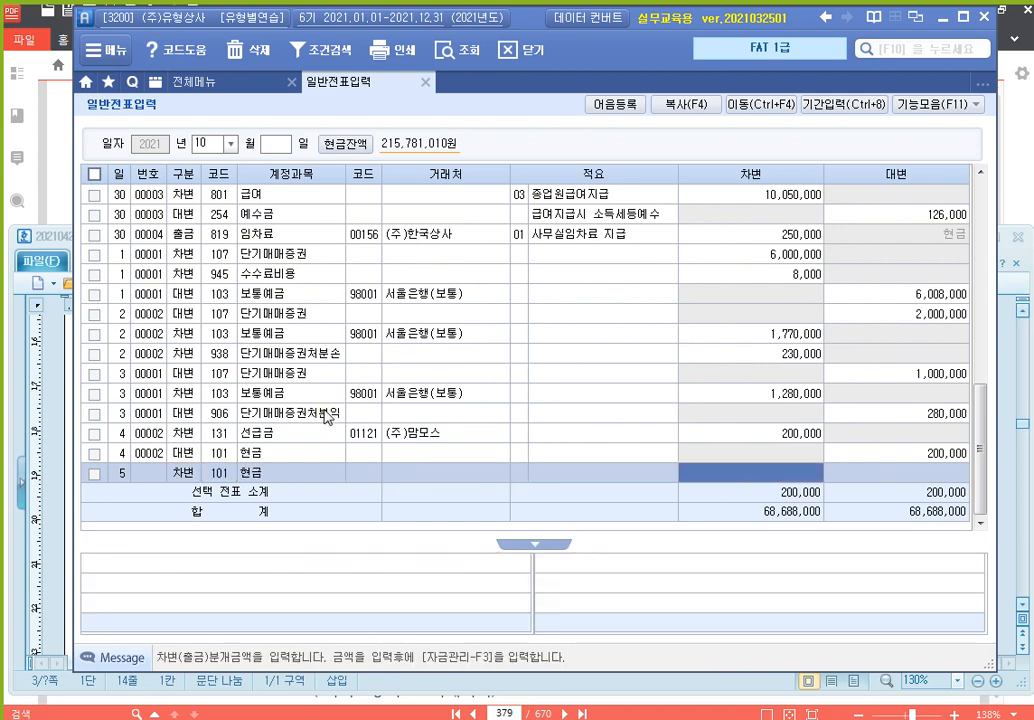
pyautogui.write('500,000')
pyautogui.press('Return')
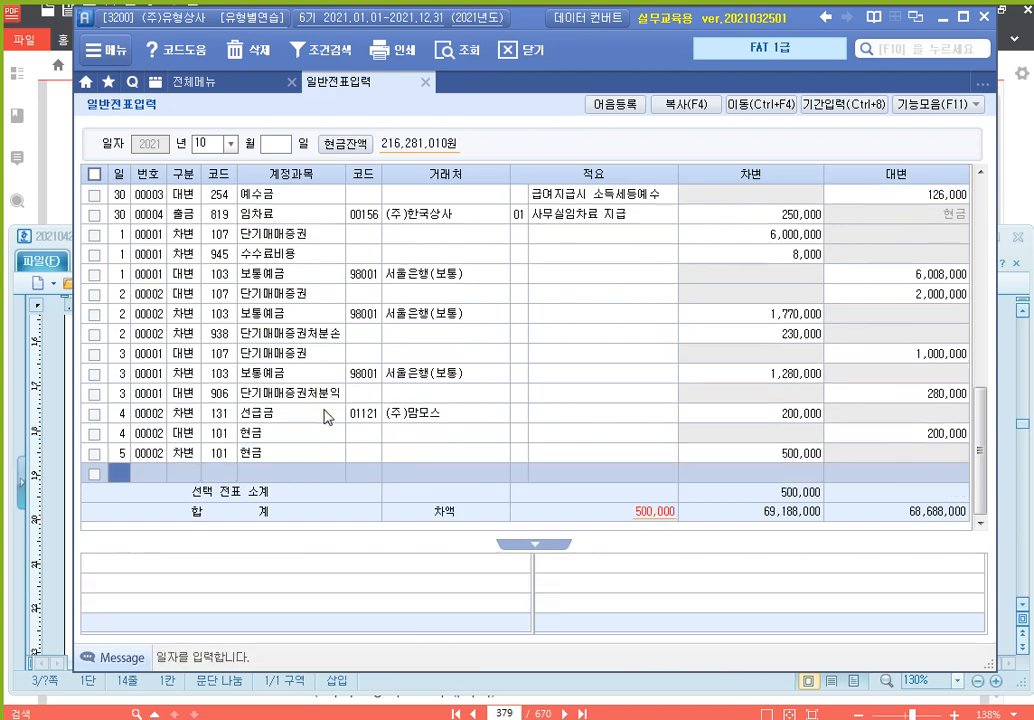
# Add the October 5 대변 line for account 259 선수금 with 거래처 경기상사 and the amount 500,000
pyautogui.press('Return')
pyautogui.write('4선수')
pyautogui.press('Return')
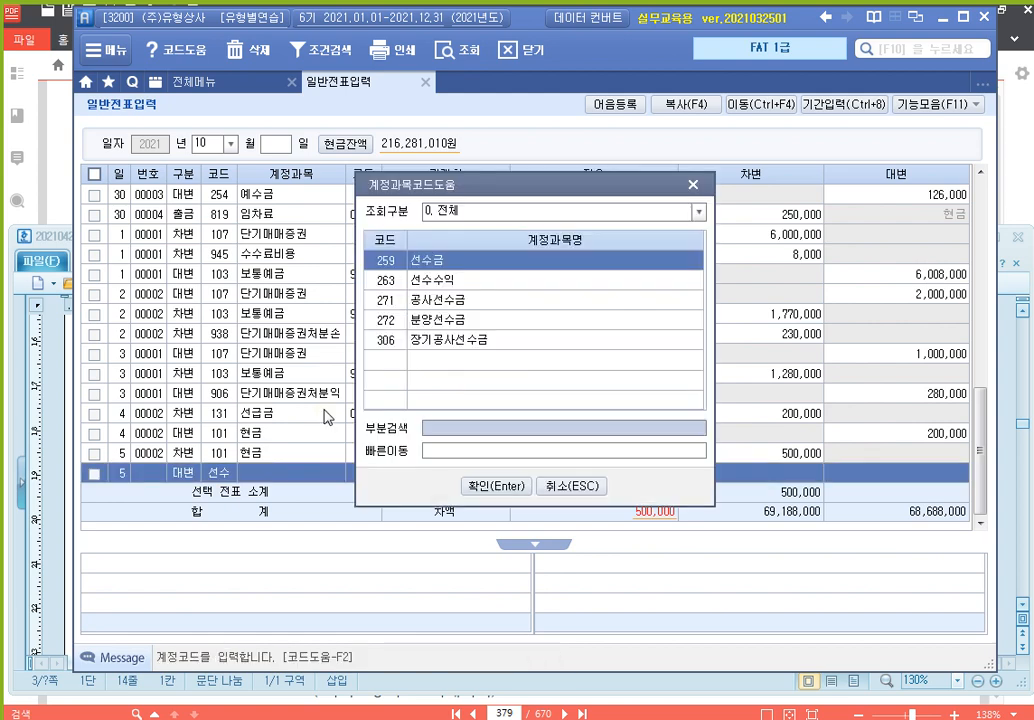
pyautogui.press('Return')
pyautogui.write('경기')
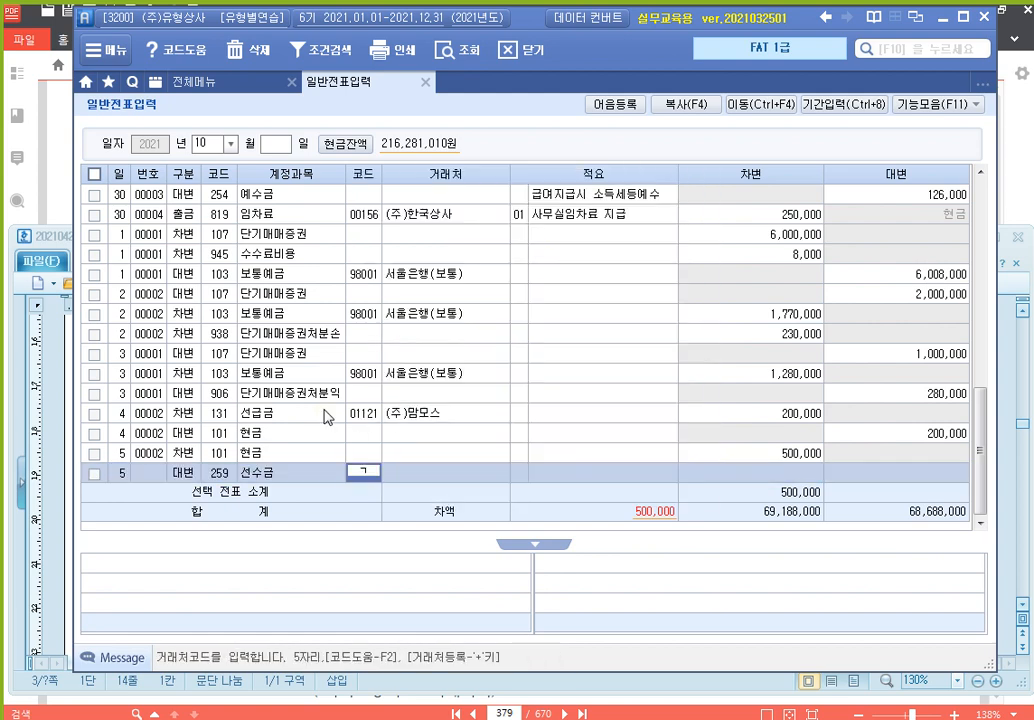
pyautogui.press('Return')
pyautogui.press('Return')
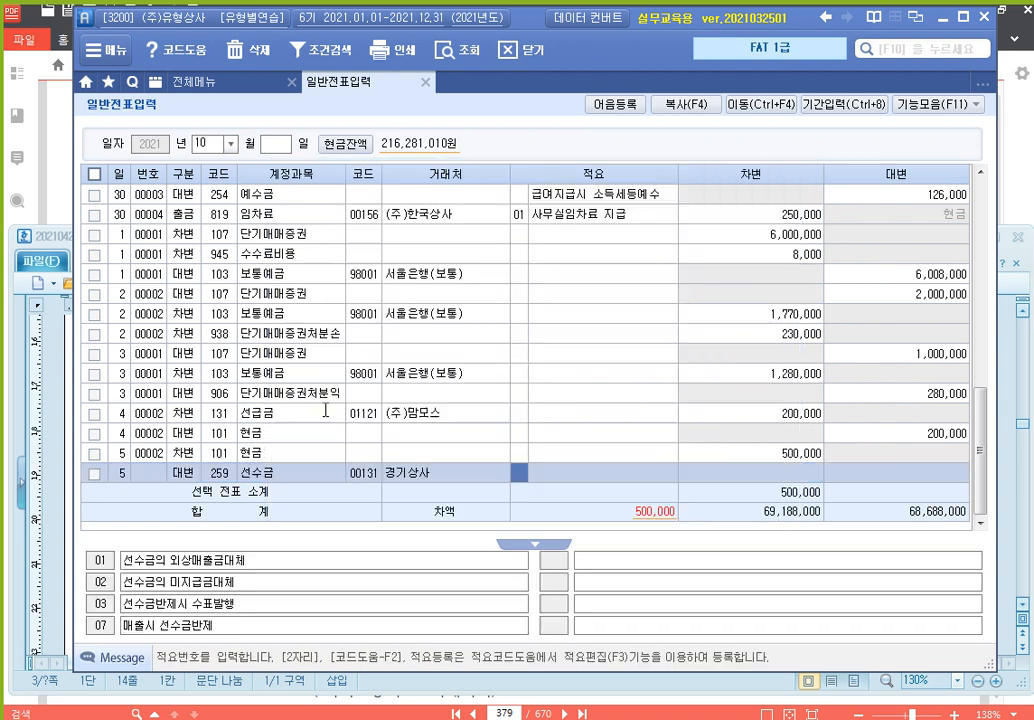
pyautogui.press('Return')
pyautogui.write('500,000')
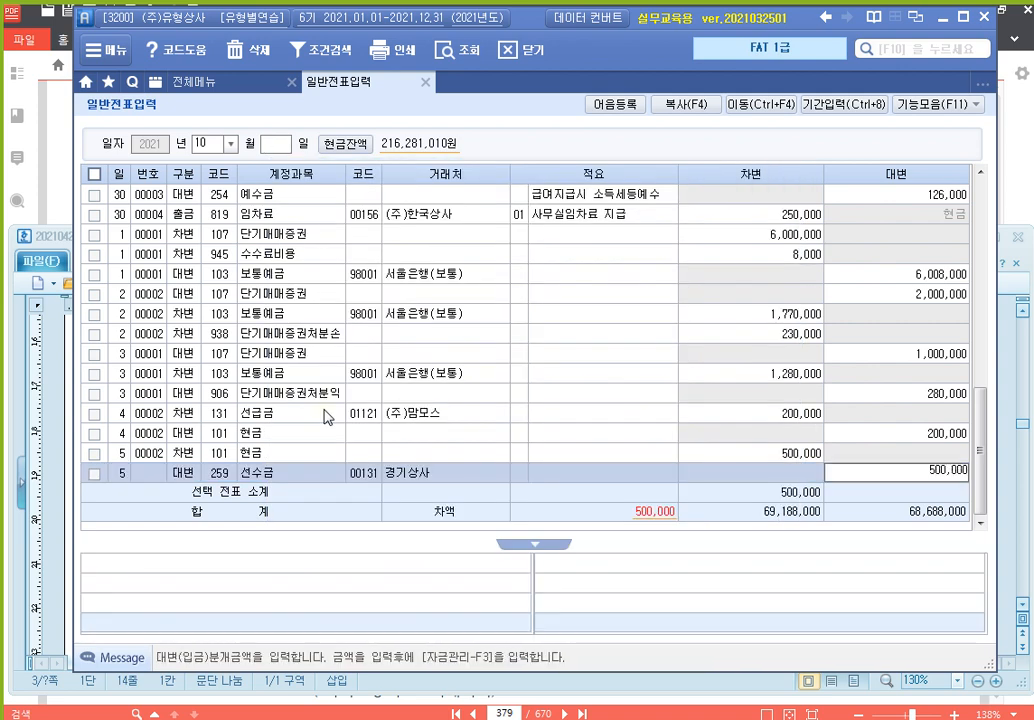
pyautogui.press('Return')
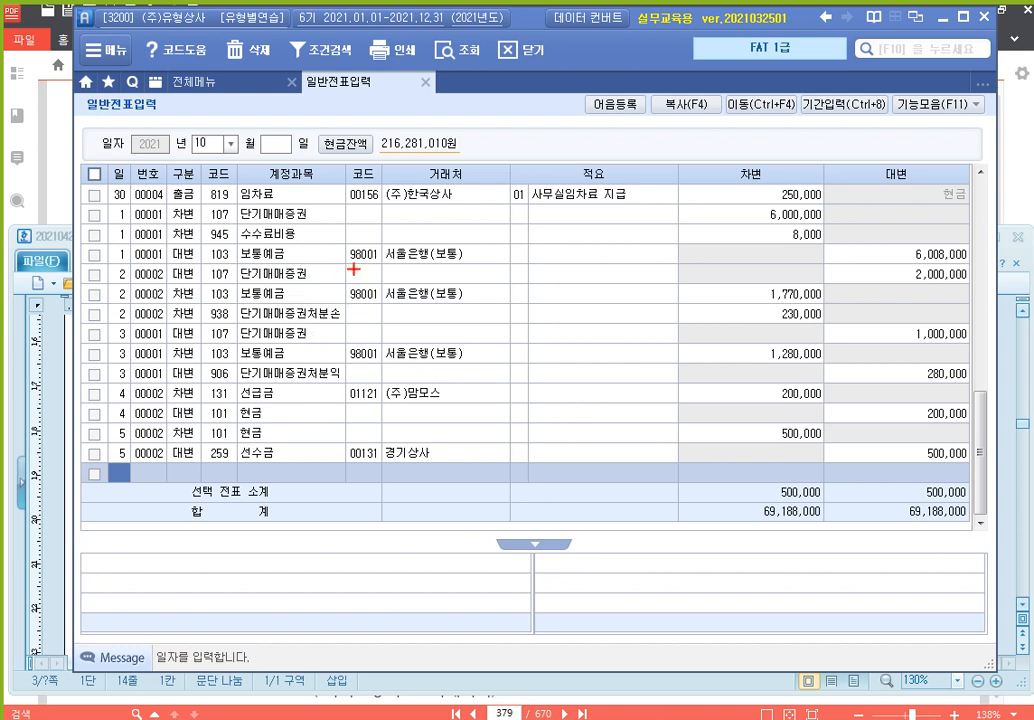
pyautogui.moveTo(200, 223); pyautogui.dragTo(239, 245)
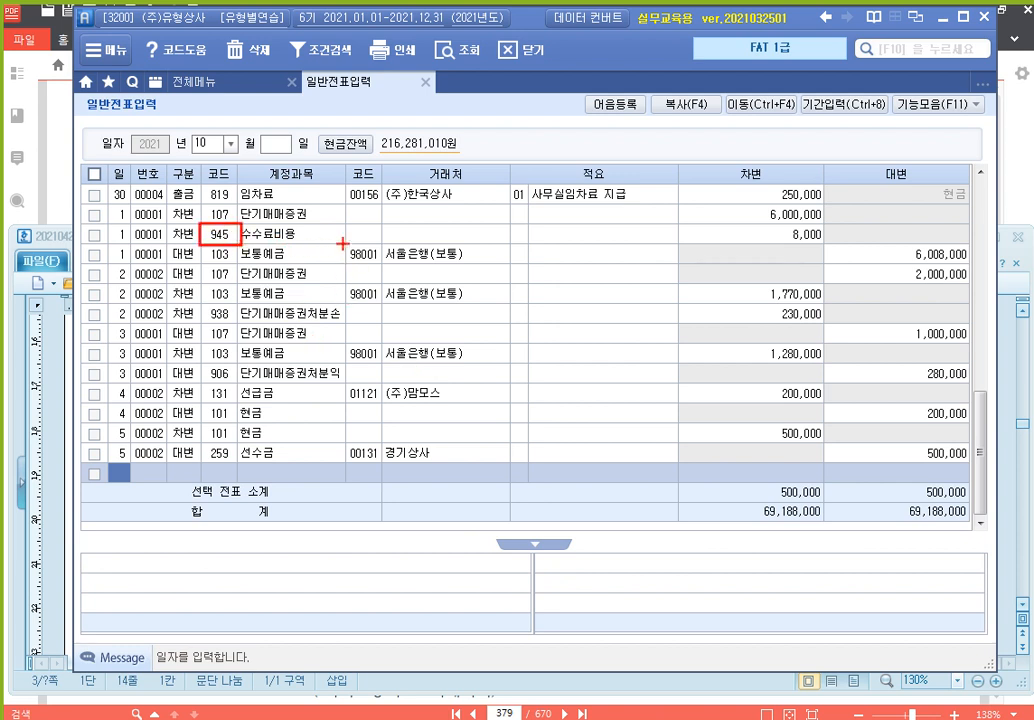
pyautogui.moveTo(344, 243)
pyautogui.mouseDown()
pyautogui.moveTo(380, 262)
pyautogui.moveTo(381, 302)
pyautogui.mouseUp()
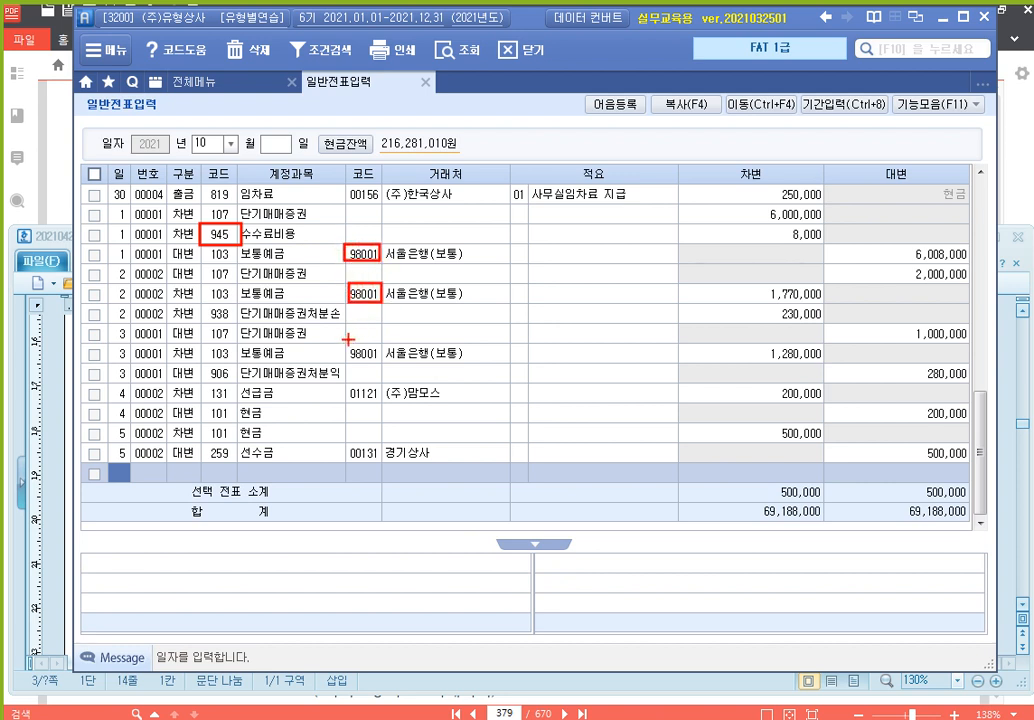
pyautogui.moveTo(345, 341)
pyautogui.mouseDown()
pyautogui.moveTo(381, 363)
pyautogui.moveTo(383, 405)
pyautogui.mouseUp()
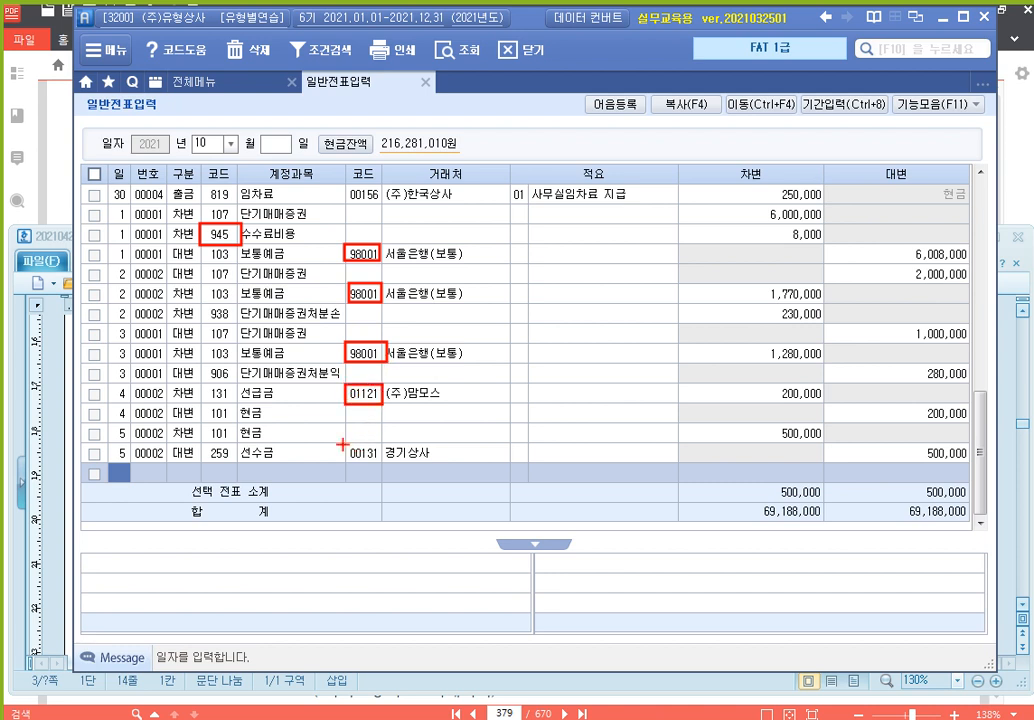
pyautogui.moveTo(345, 443); pyautogui.dragTo(383, 463)
pyautogui.press('Escape')
# Clear the 거래처 code and name on the October 1 보통예금 line and enter only the name 서울은행, without a code
pyautogui.click(376, 254)
pyautogui.click(414, 258)
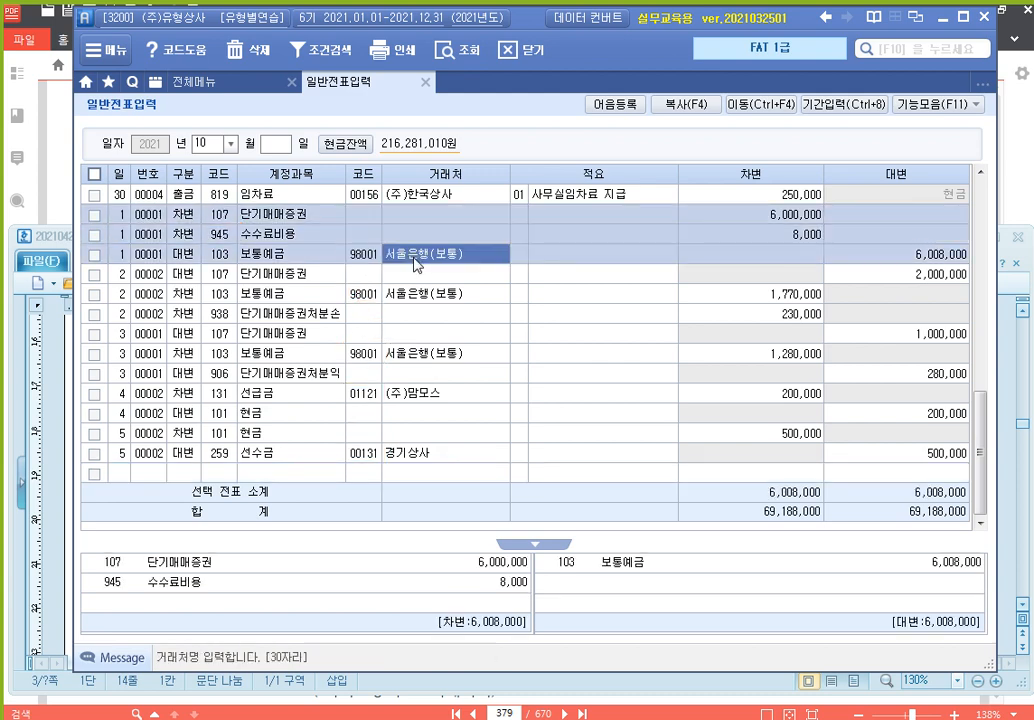
pyautogui.press('space')
pyautogui.press('Return')
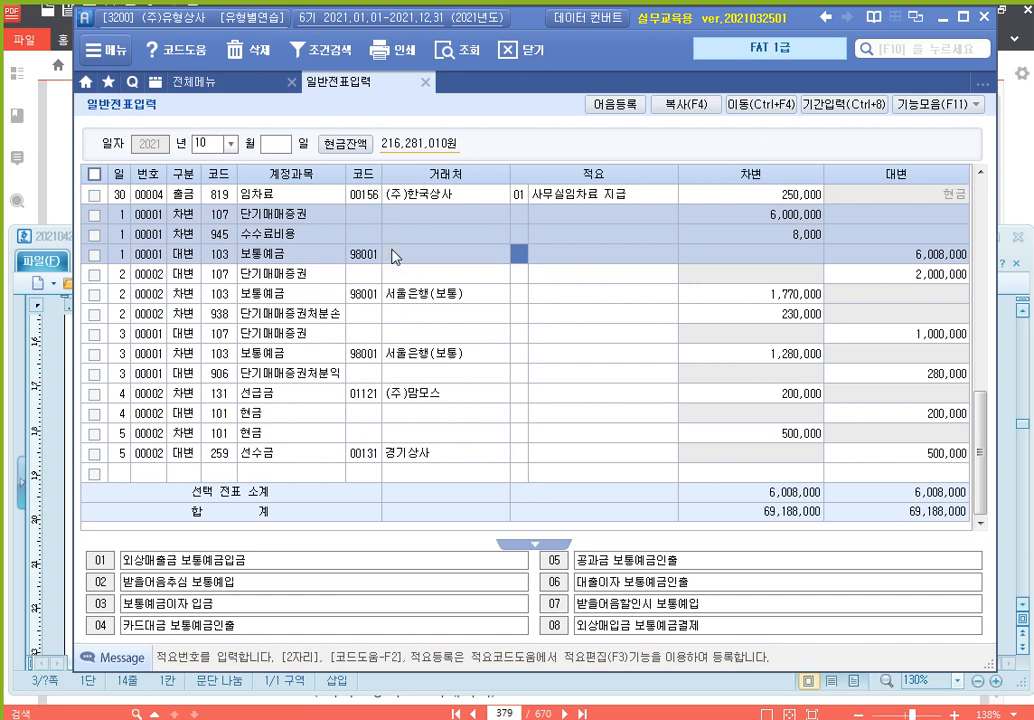
pyautogui.click(362, 255)
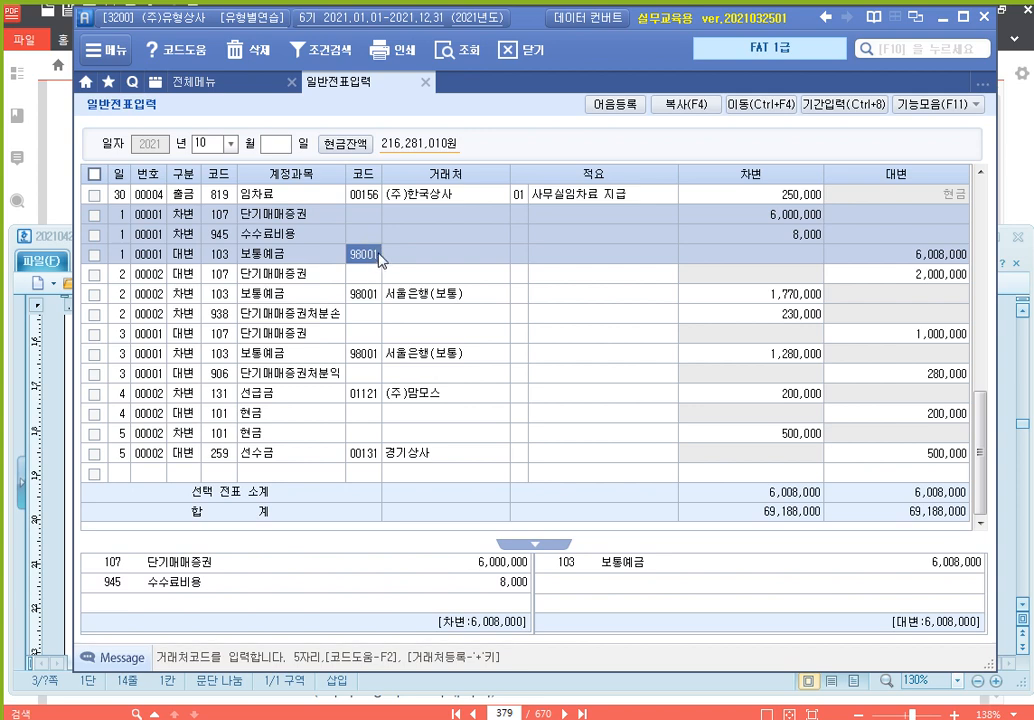
pyautogui.press('space')
pyautogui.press('Return')
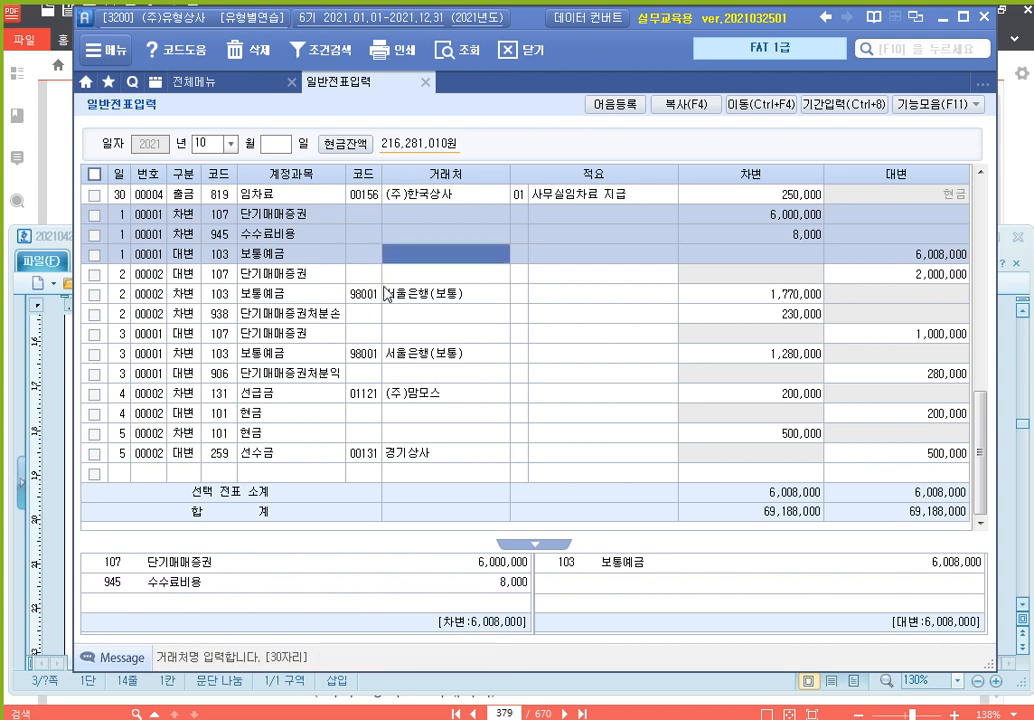
pyautogui.write('서울은행')
pyautogui.press('Return')
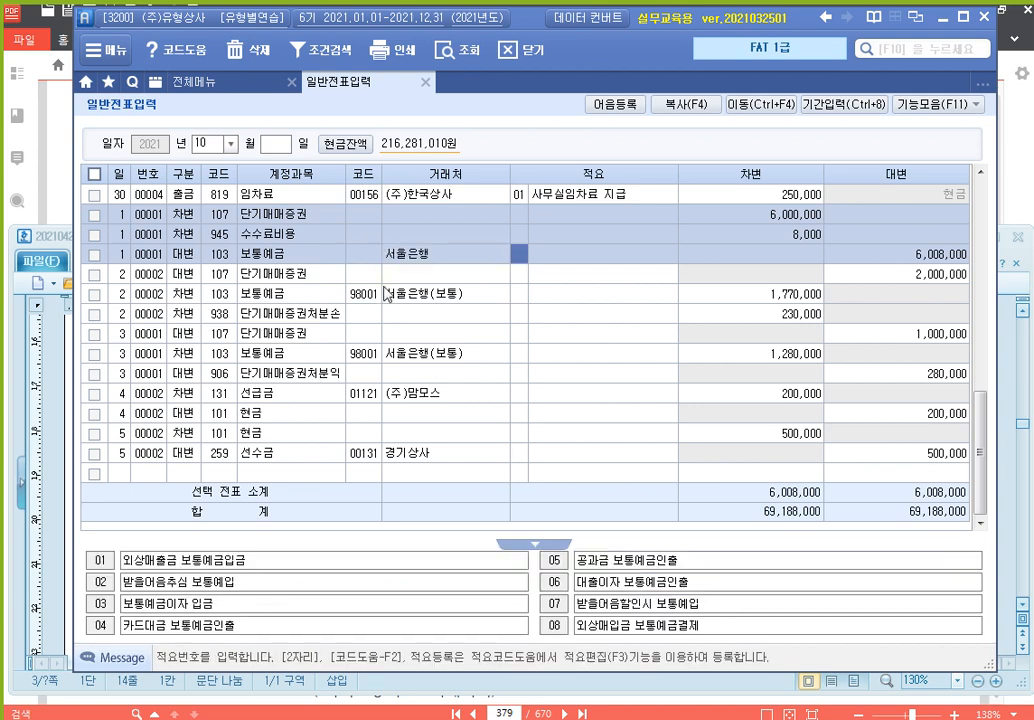
# Set the 거래처 code of the October 1 보통예금 line to 98001
pyautogui.press('Left')
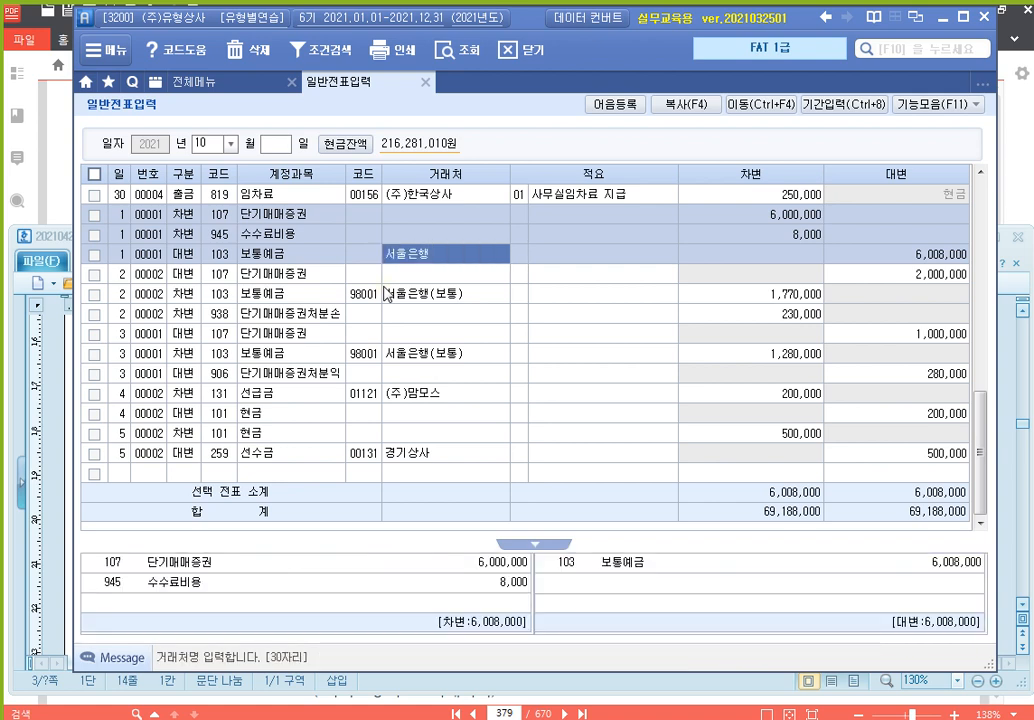
pyautogui.press('Left')
pyautogui.write('98001')
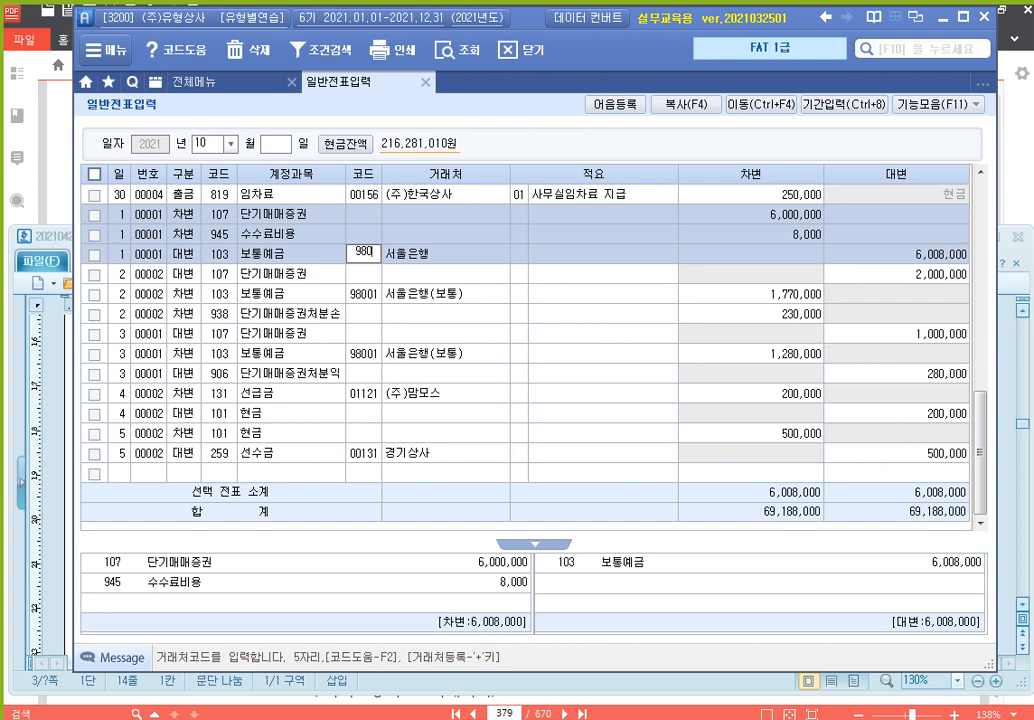
pyautogui.press('Return')
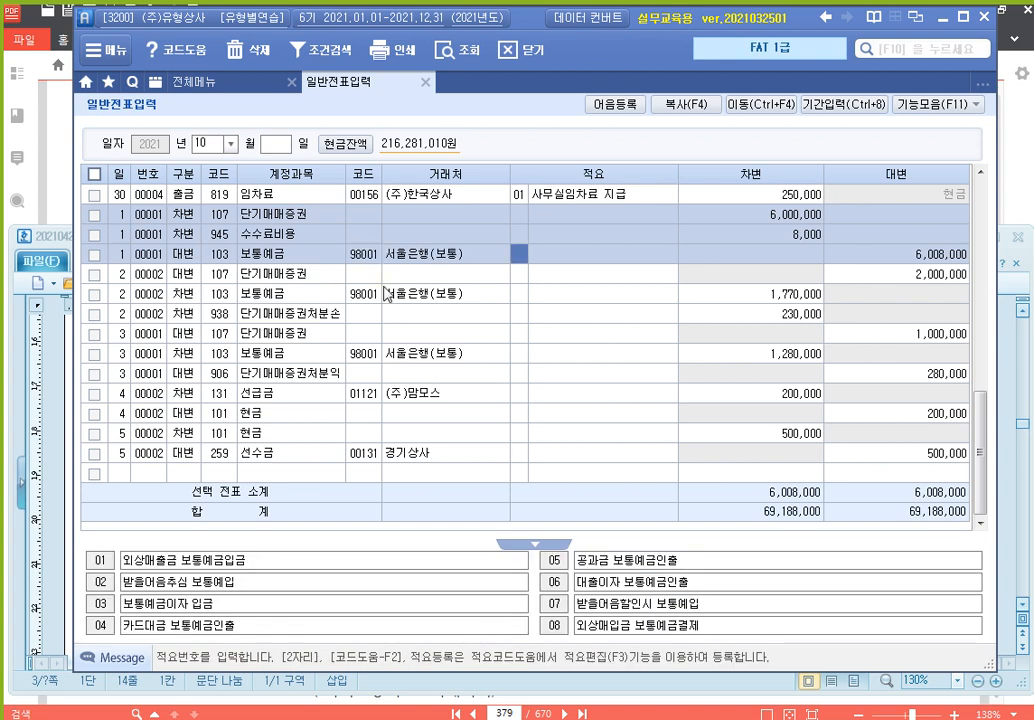
pyautogui.click(360, 258)
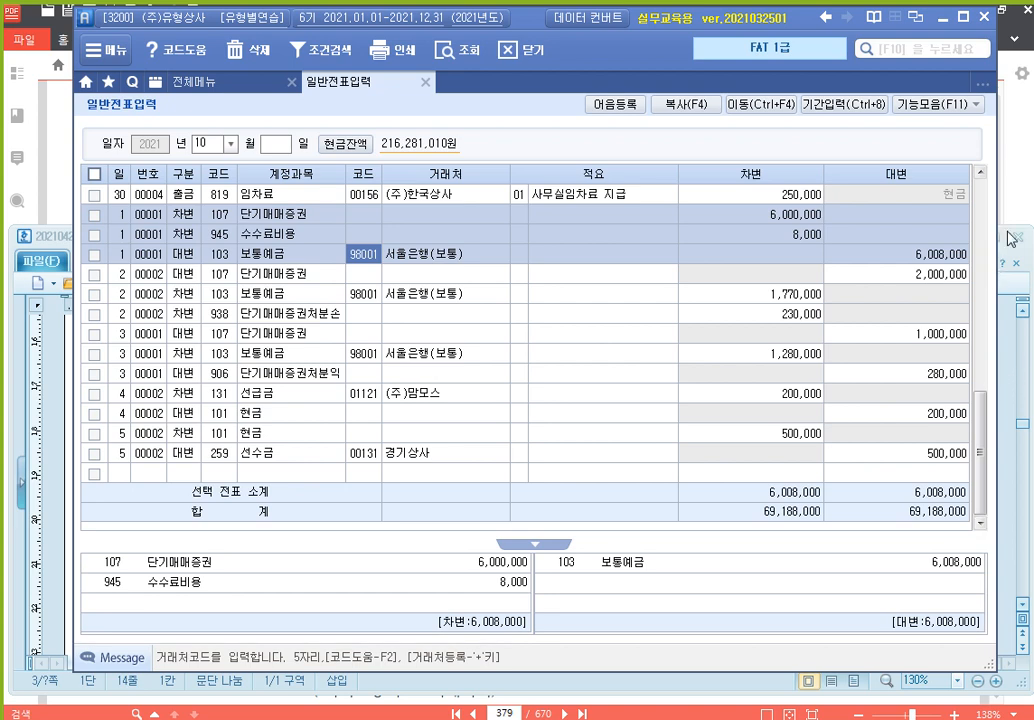
# Switch to the textbook in 알PDF and read the October 6 to October 10 transactions
pyautogui.click(1029, 186)
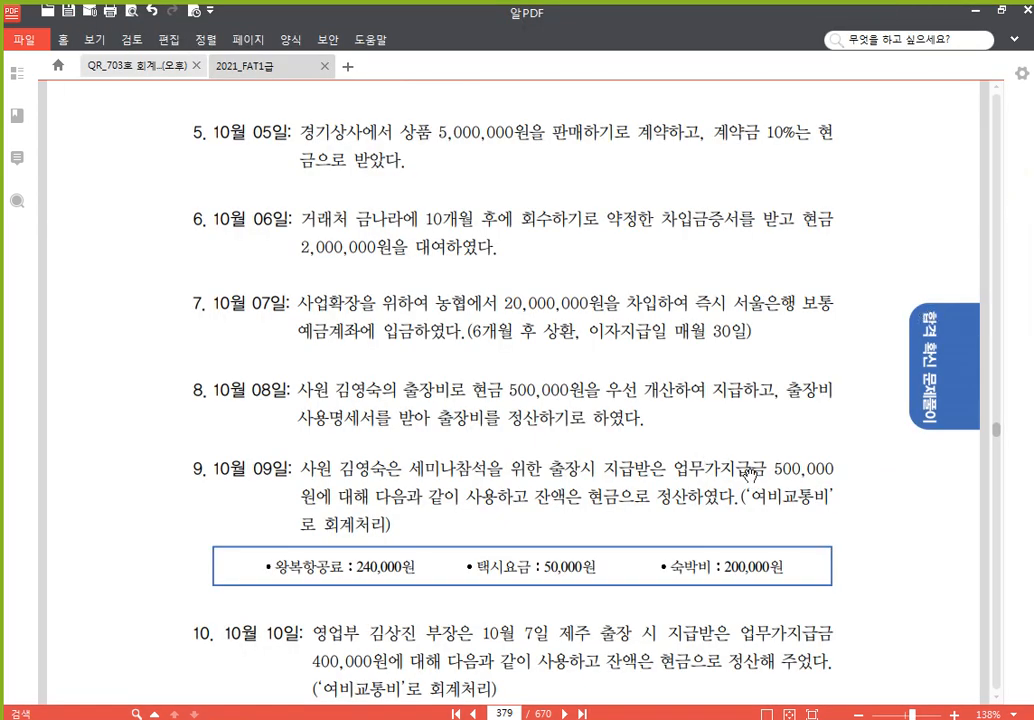
pyautogui.scroll(-2, 795, 530)
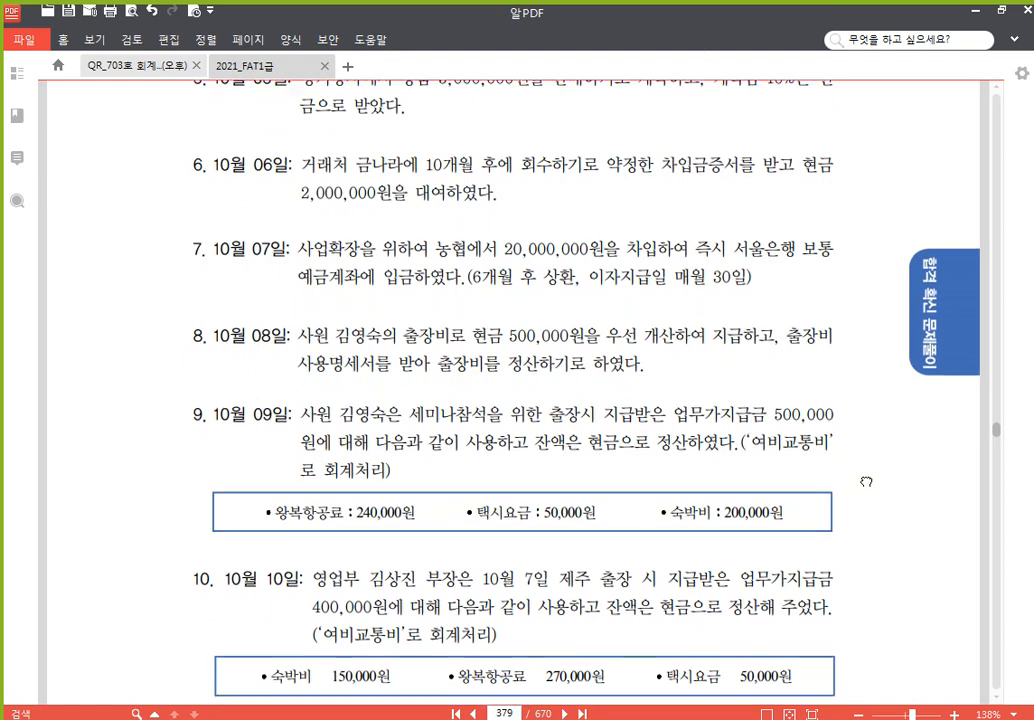
pyautogui.moveTo(866, 482); pyautogui.dragTo(868, 431)
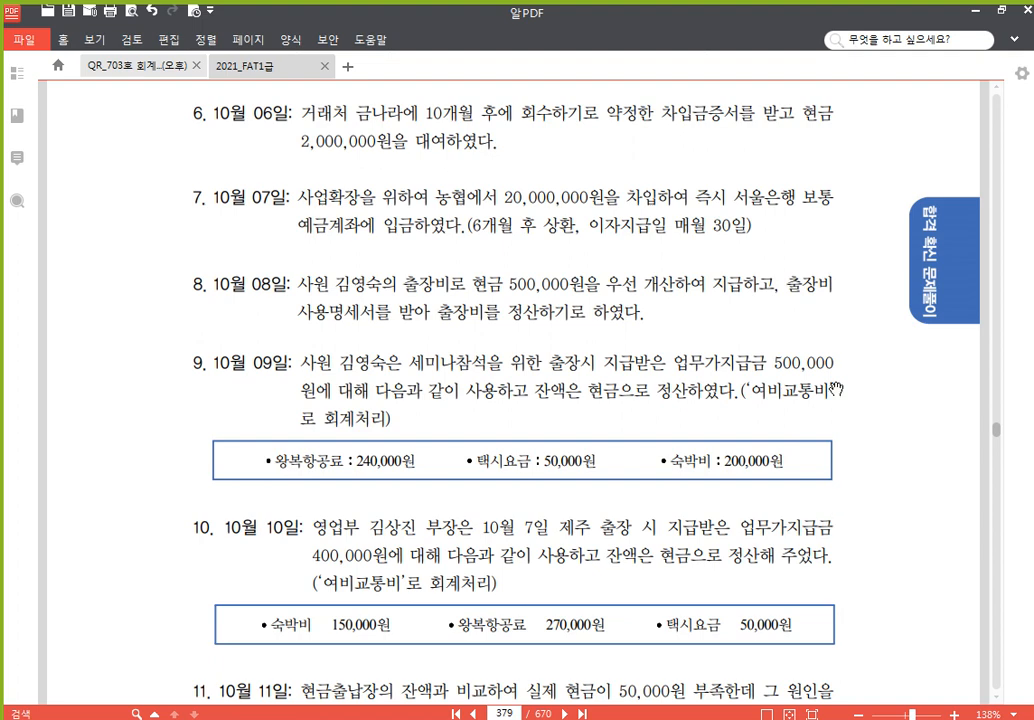
pyautogui.scroll(2, 845, 370)
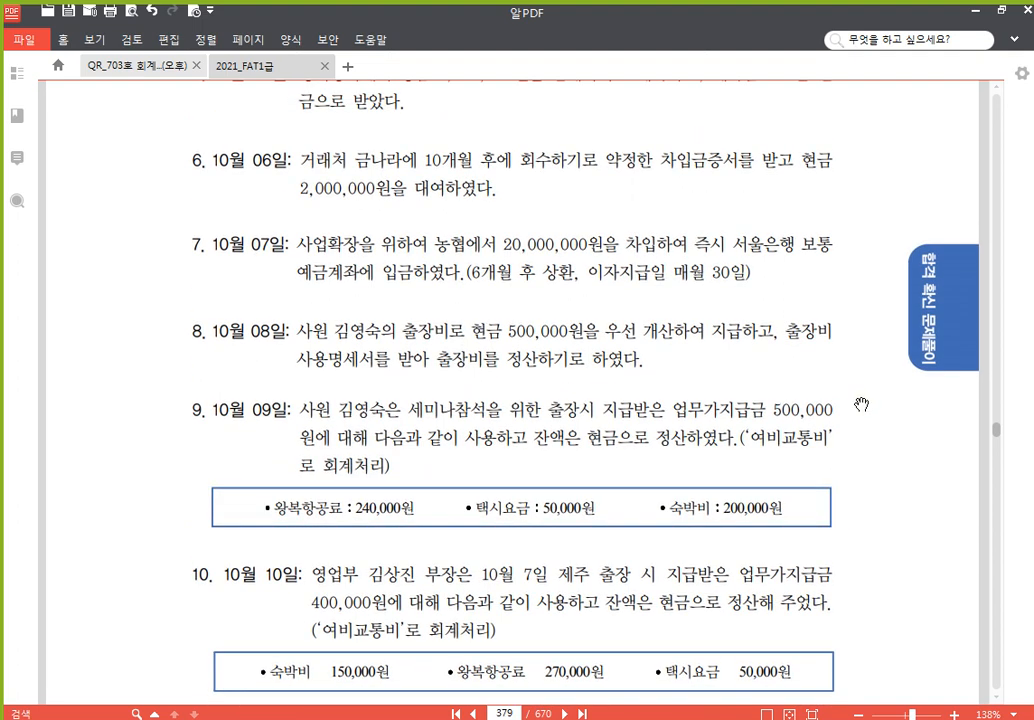